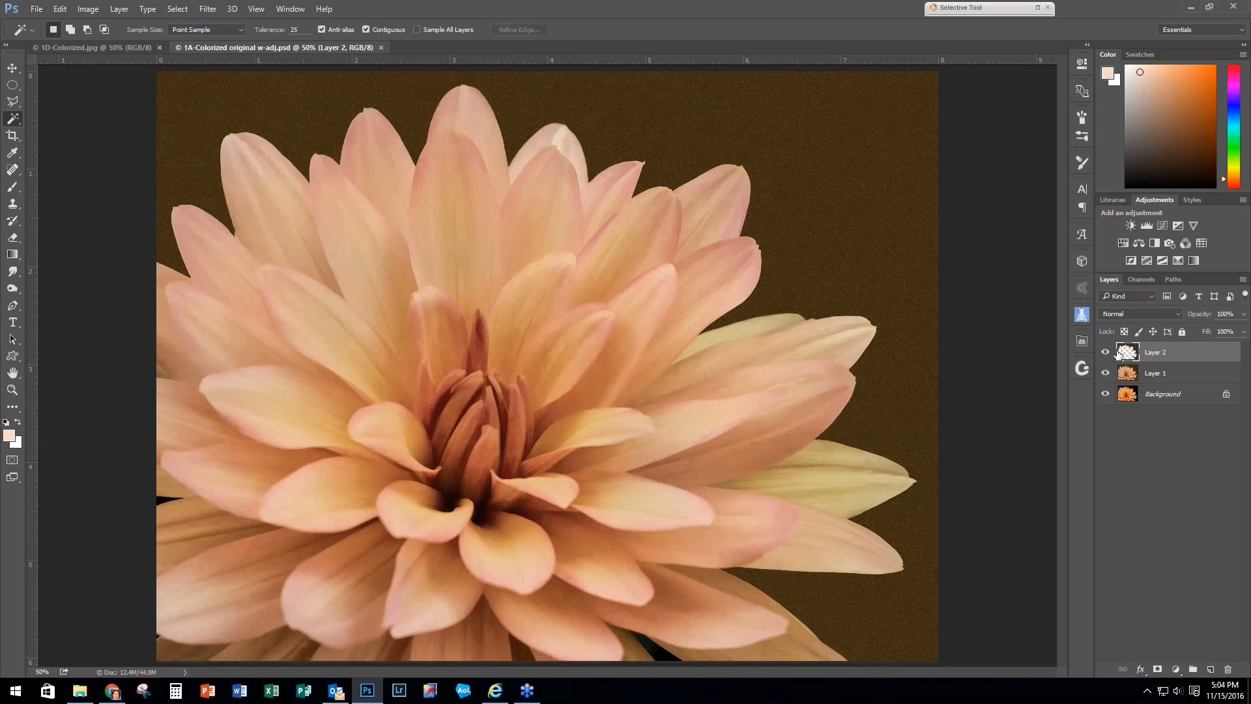
Step: Compare the flower with Layer 1 and Layer 2 hidden and shown, and examine the finished artwork in 1C-Colorized FINAL.psd
left_click(1106, 353)
left_click(1106, 373)
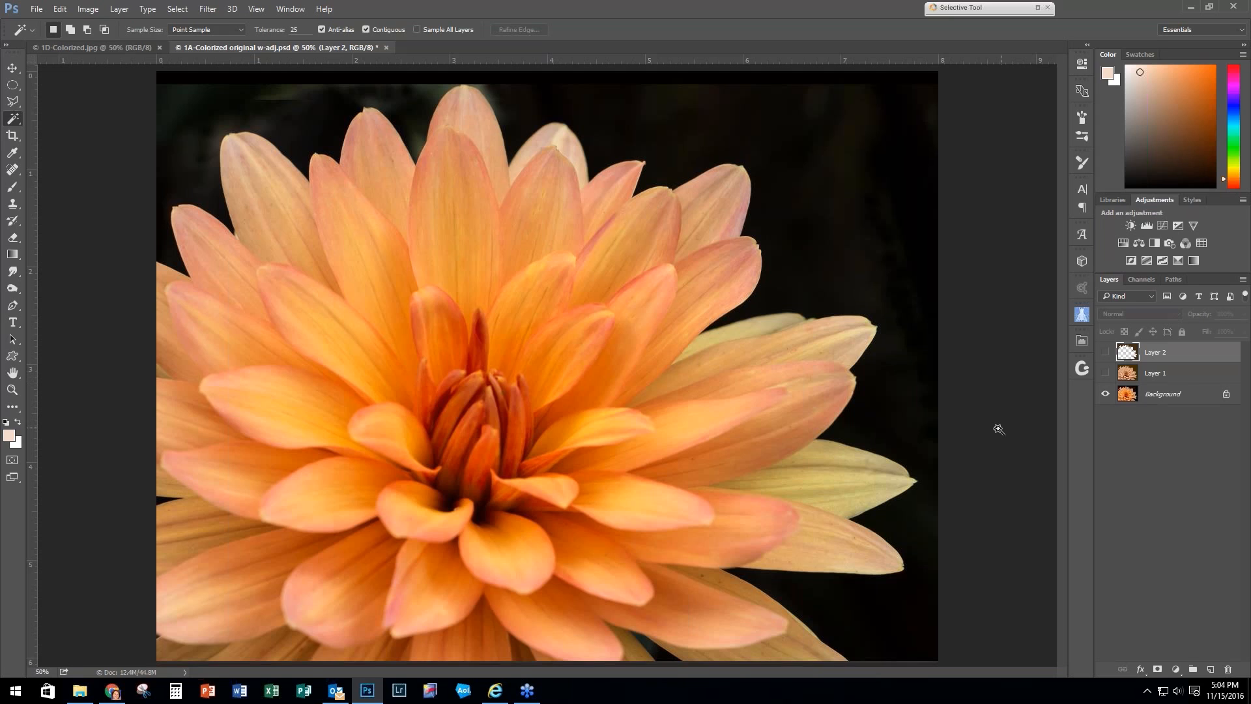
scroll(996, 440, "up", 1)
scroll(996, 440, "down", 2)
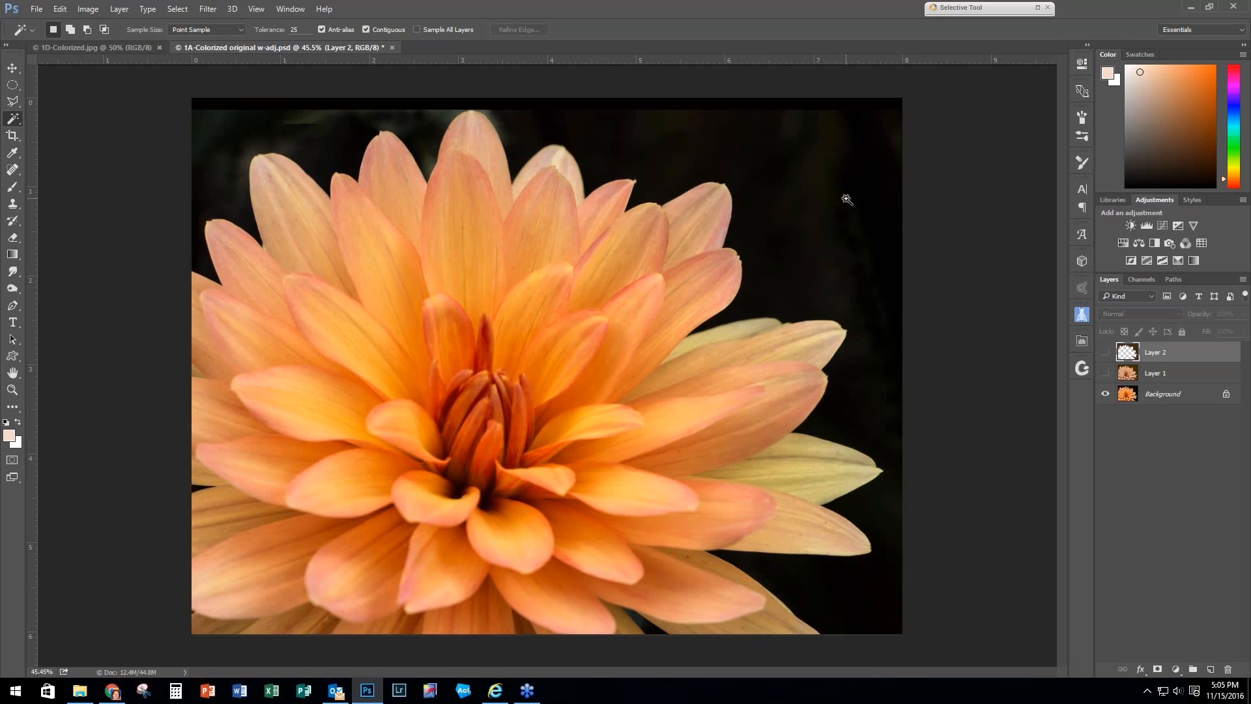
left_click(1106, 374)
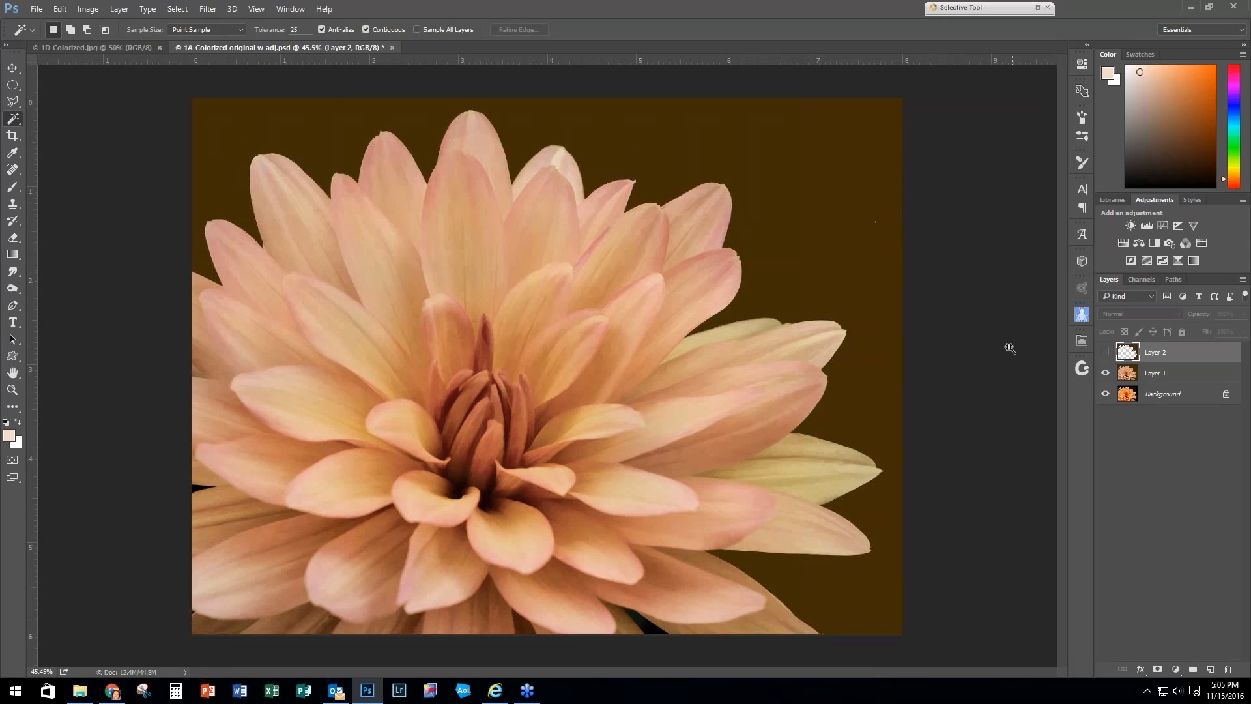
left_click(1106, 352)
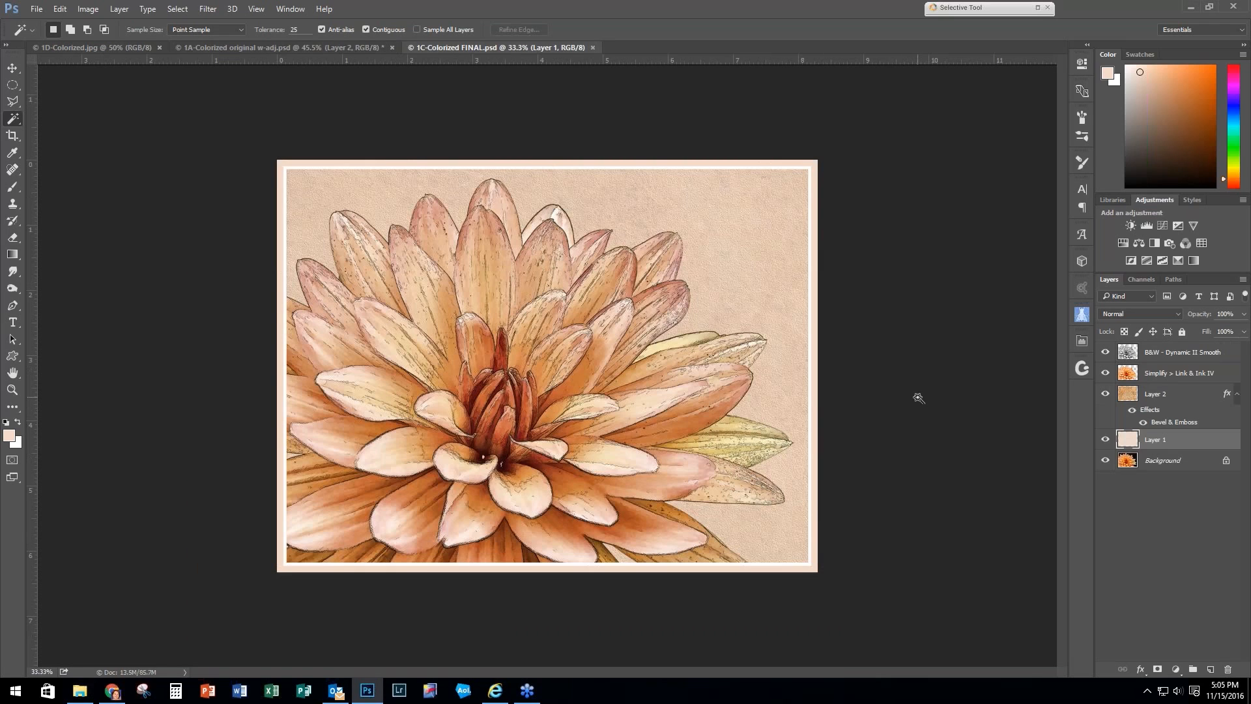
scroll(917, 398, "up", 3)
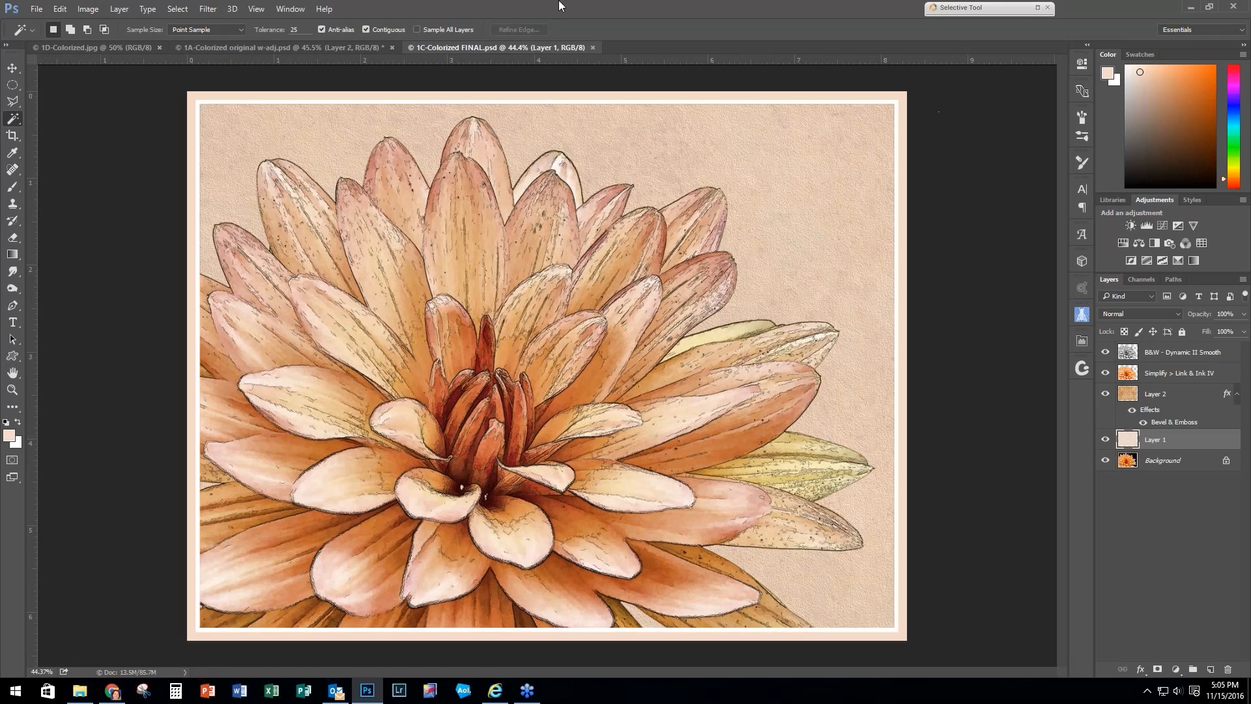
left_click(211, 46)
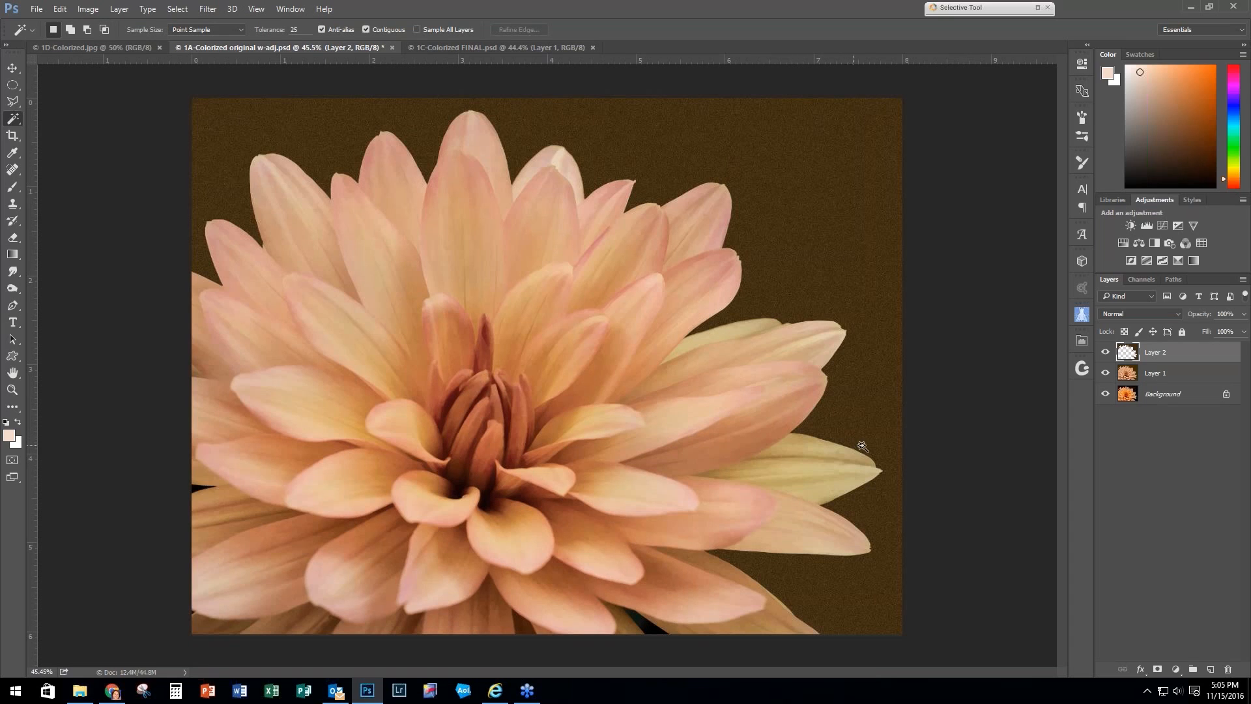
Step: Delete Layer 1 and Layer 2 from 1A-Colorized original w-adj.psd, keeping only the Background layer
left_click(1174, 374, "shift")
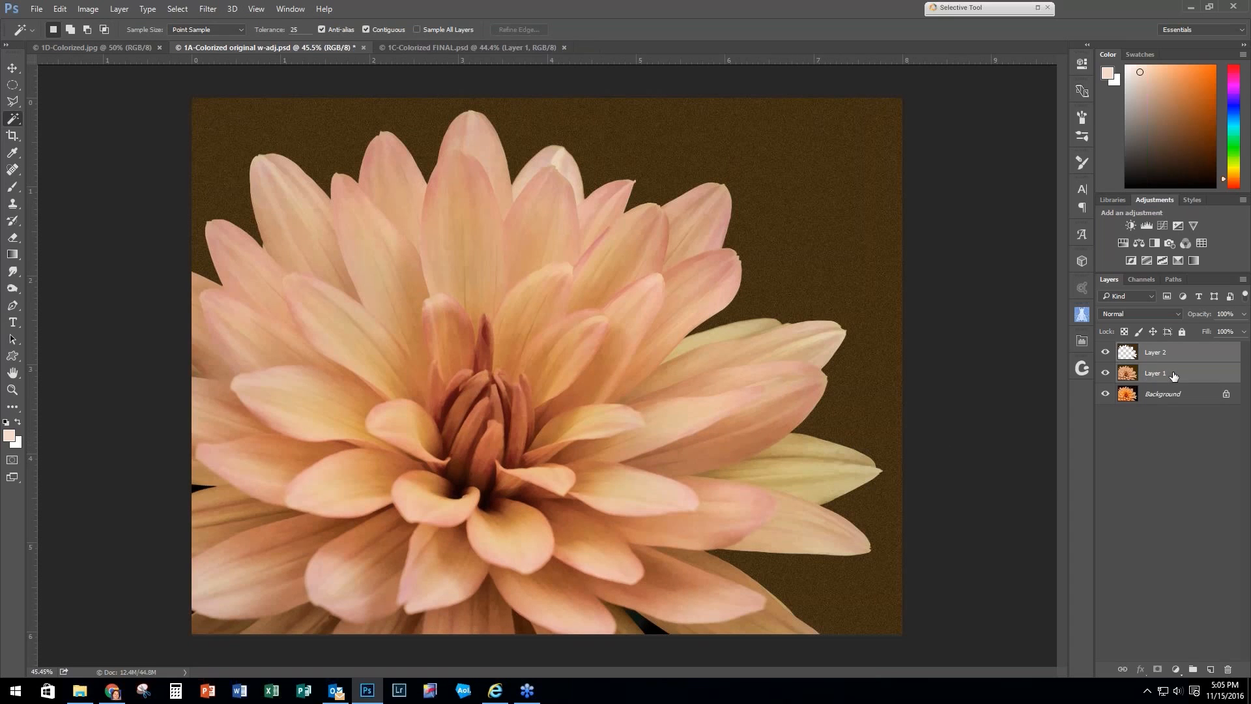
right_click(1174, 375)
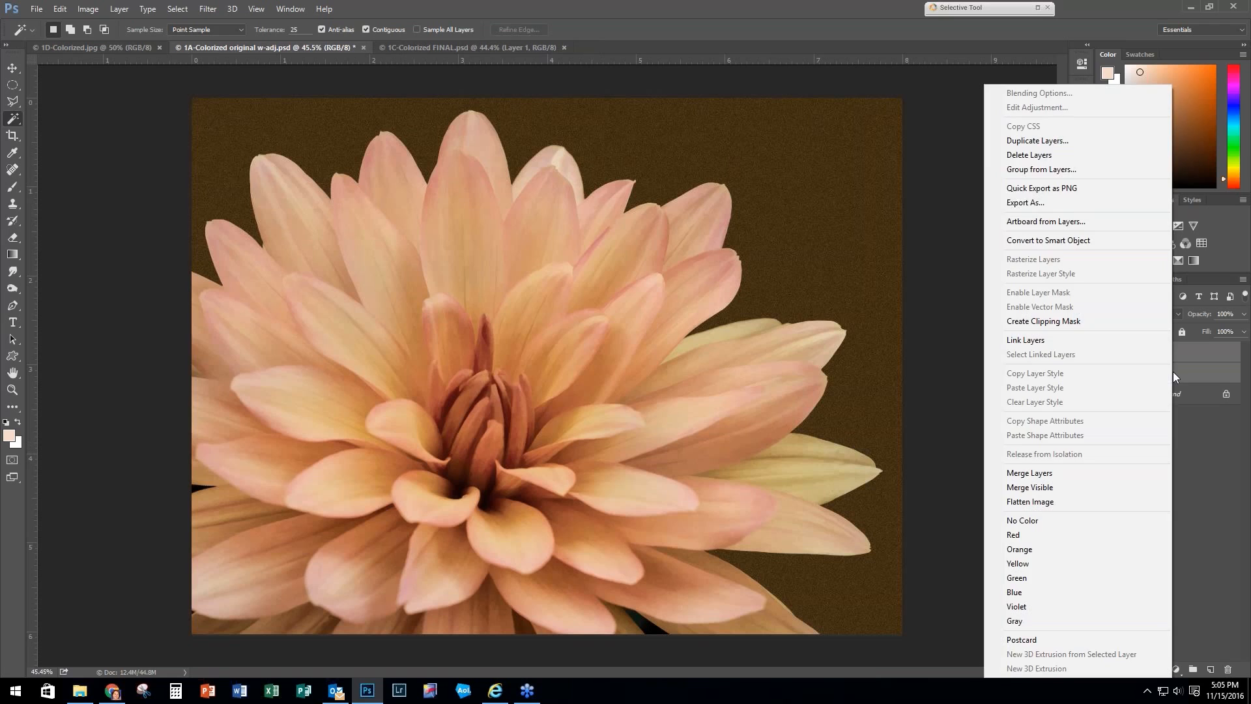
left_click(1028, 164)
left_click(559, 262)
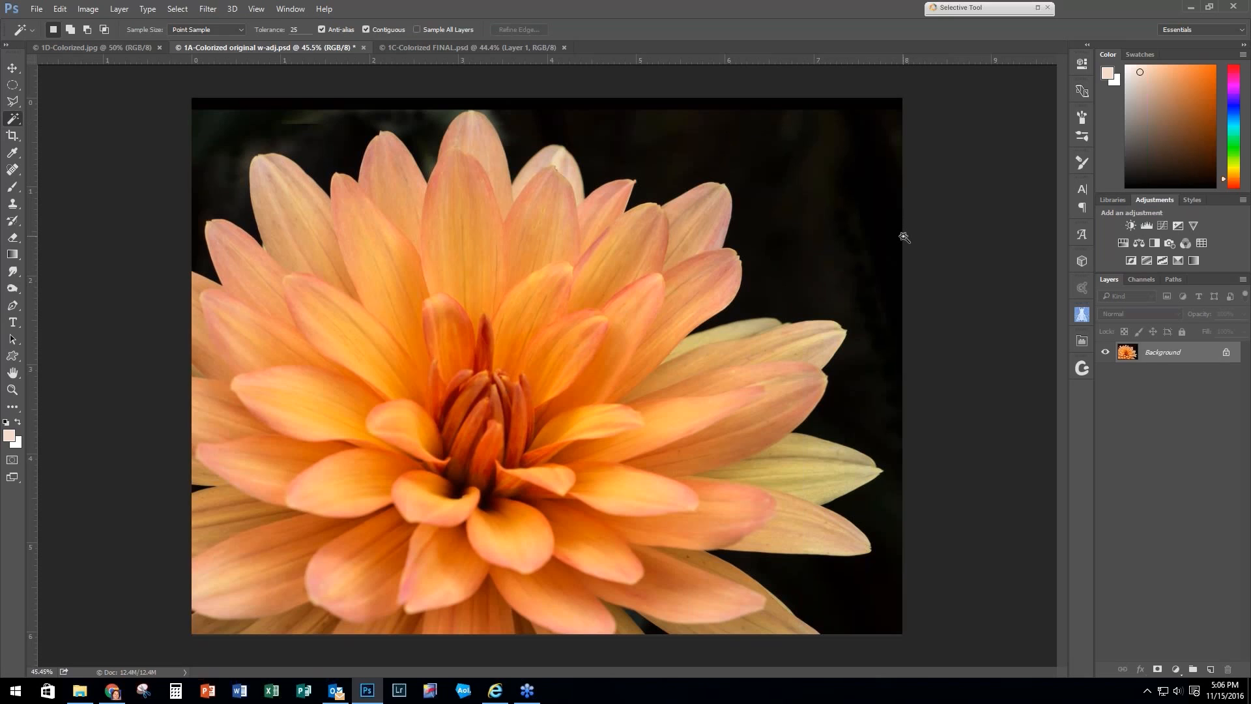
Step: Select the black backdrop around the flower with the Magic Wand at tolerance 25, adding the missed patches beside the upper petals
right_click(6, 121)
left_click(226, 142)
key("shift")
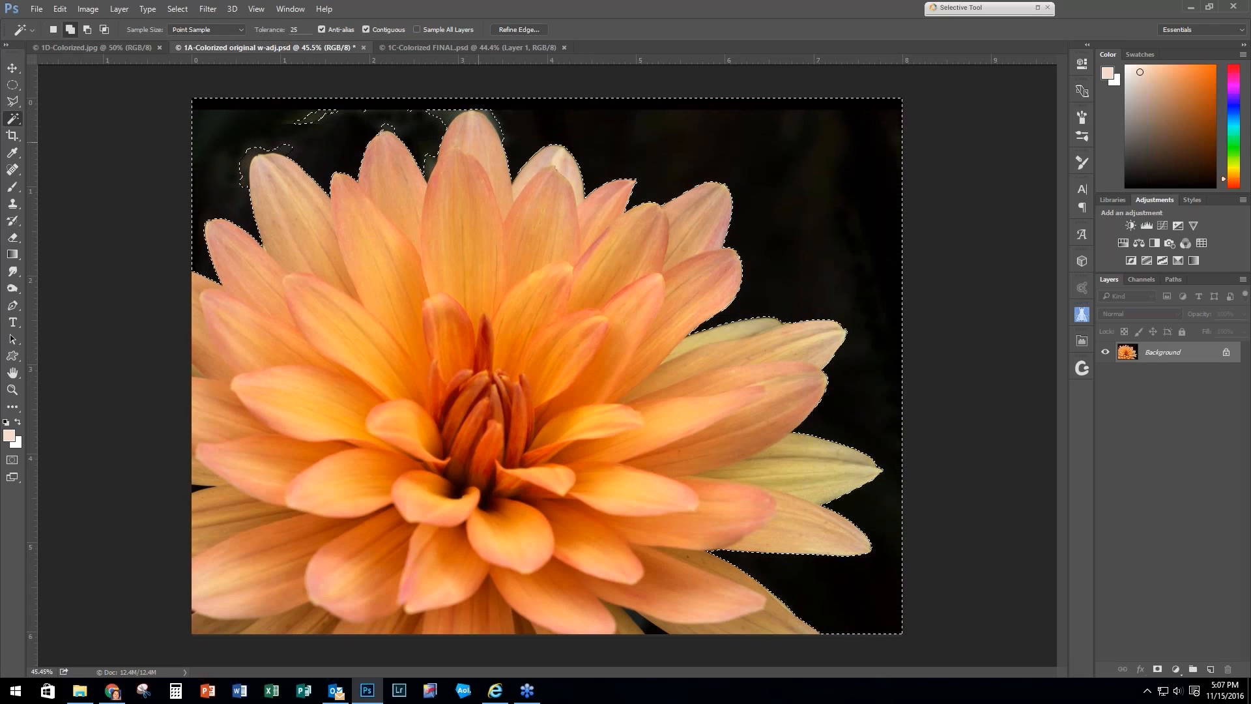
left_click(456, 113, "shift")
left_click(252, 151, "shift")
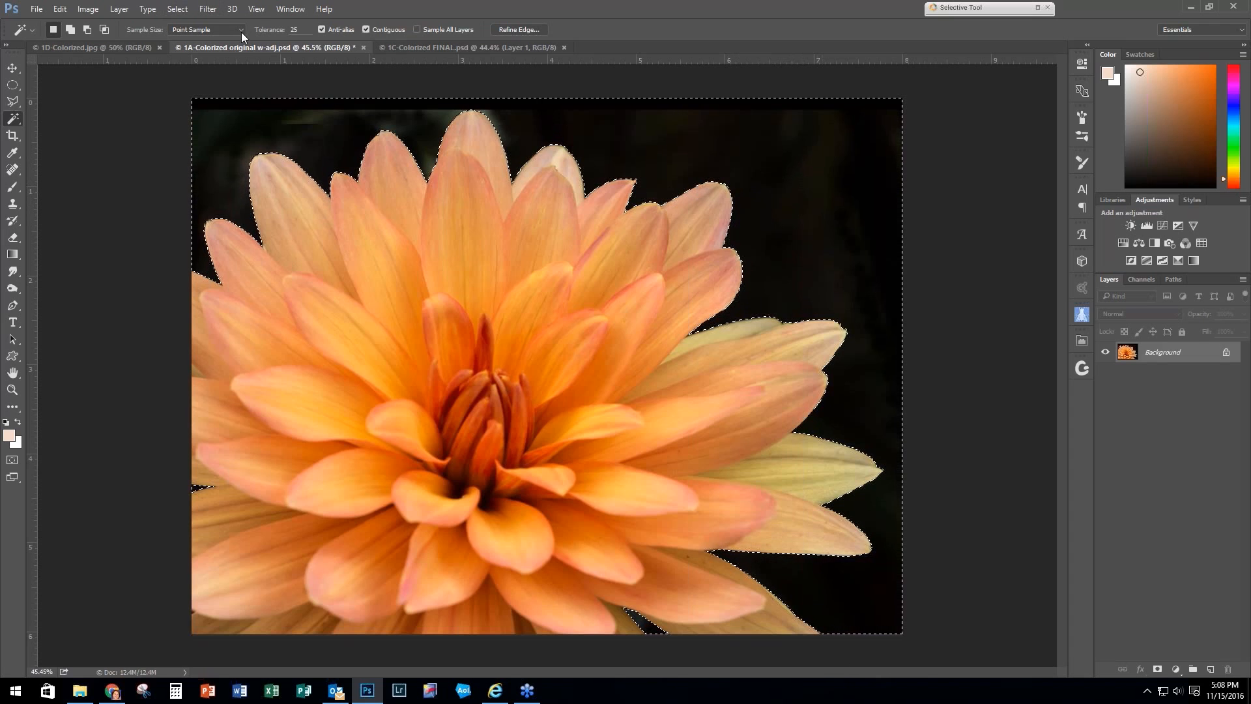
Step: Expand the backdrop selection by 2 pixels
left_click(179, 10)
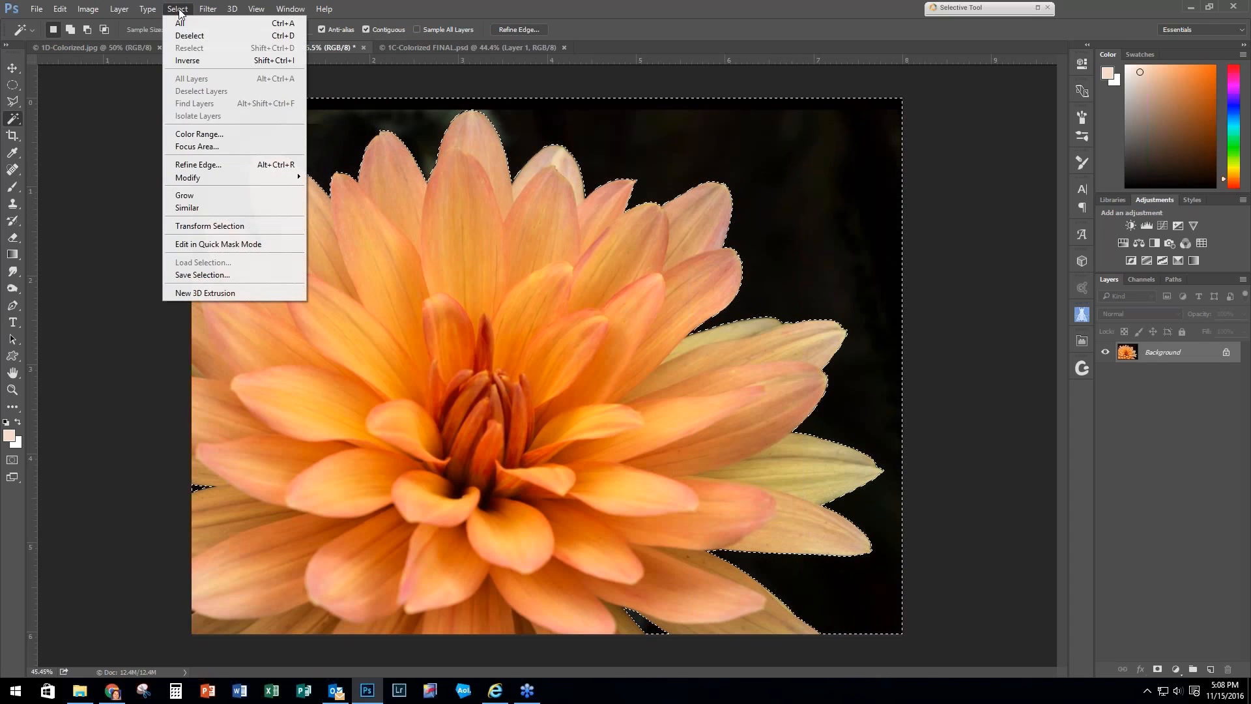
mouse_move(224, 182)
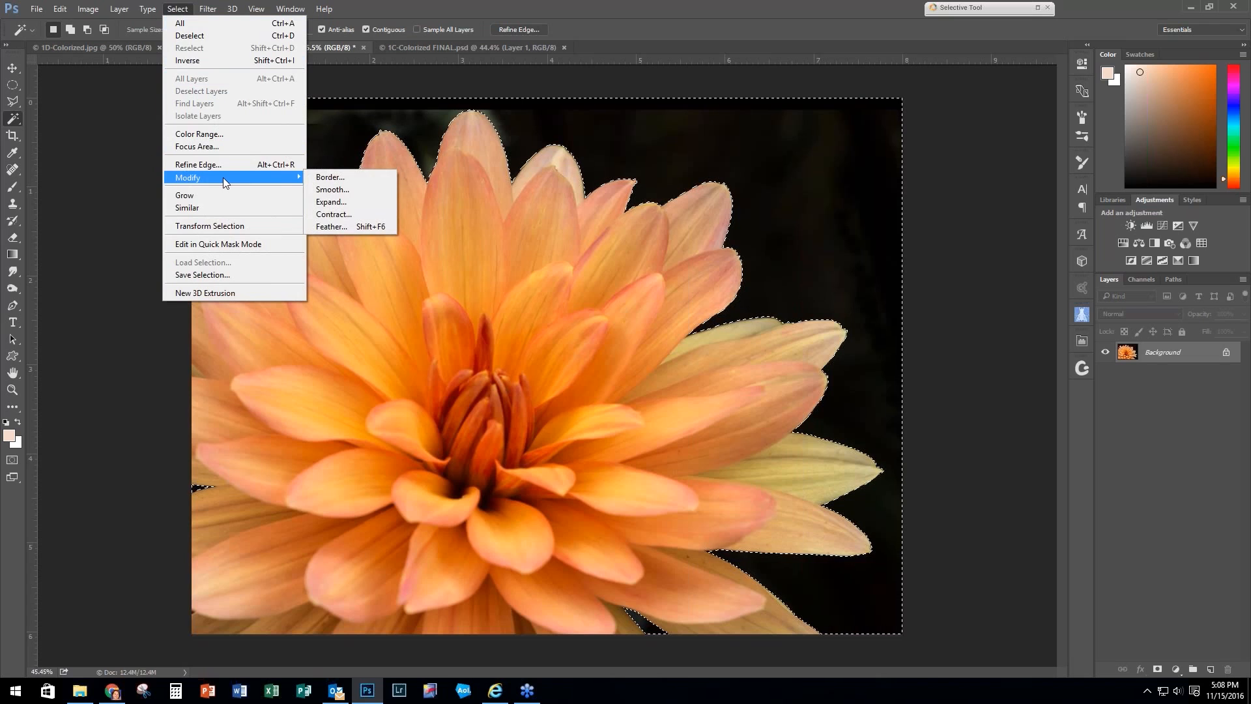
left_click(333, 202)
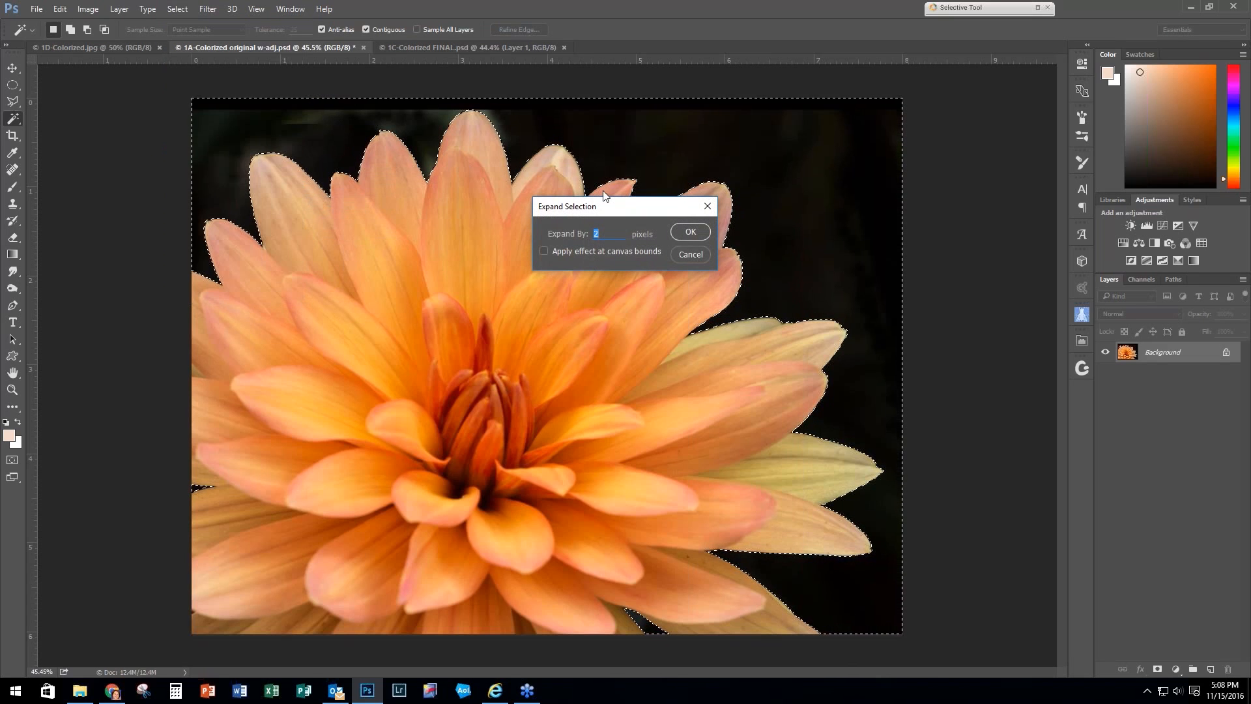
type("2")
left_click(690, 232)
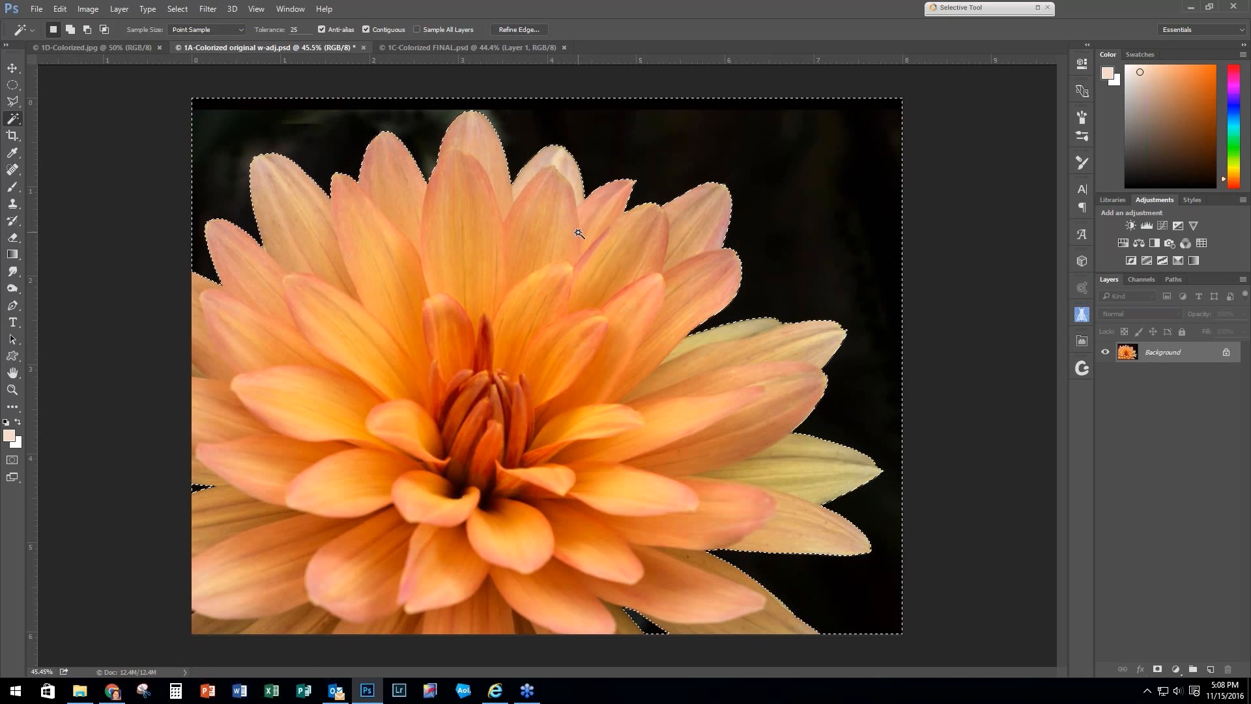
Step: Invert the selection to copy the flower onto its own layer, and hide the Background layer
left_click(177, 9)
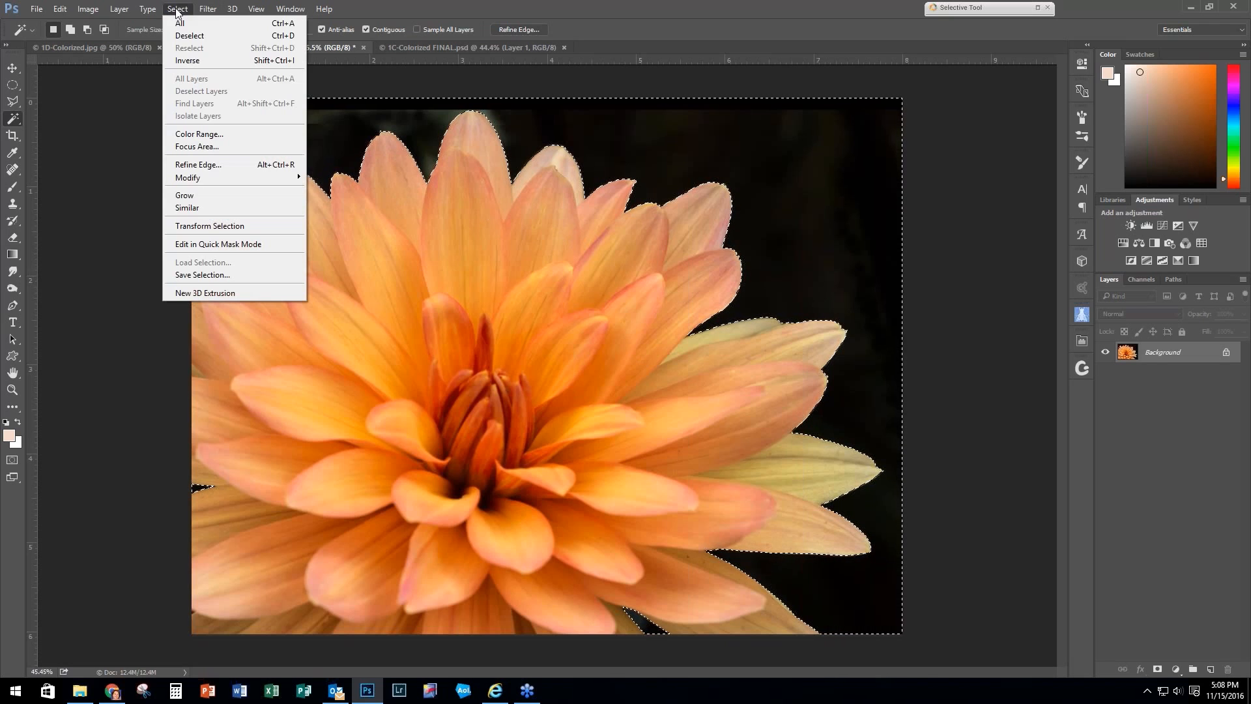
left_click(188, 60)
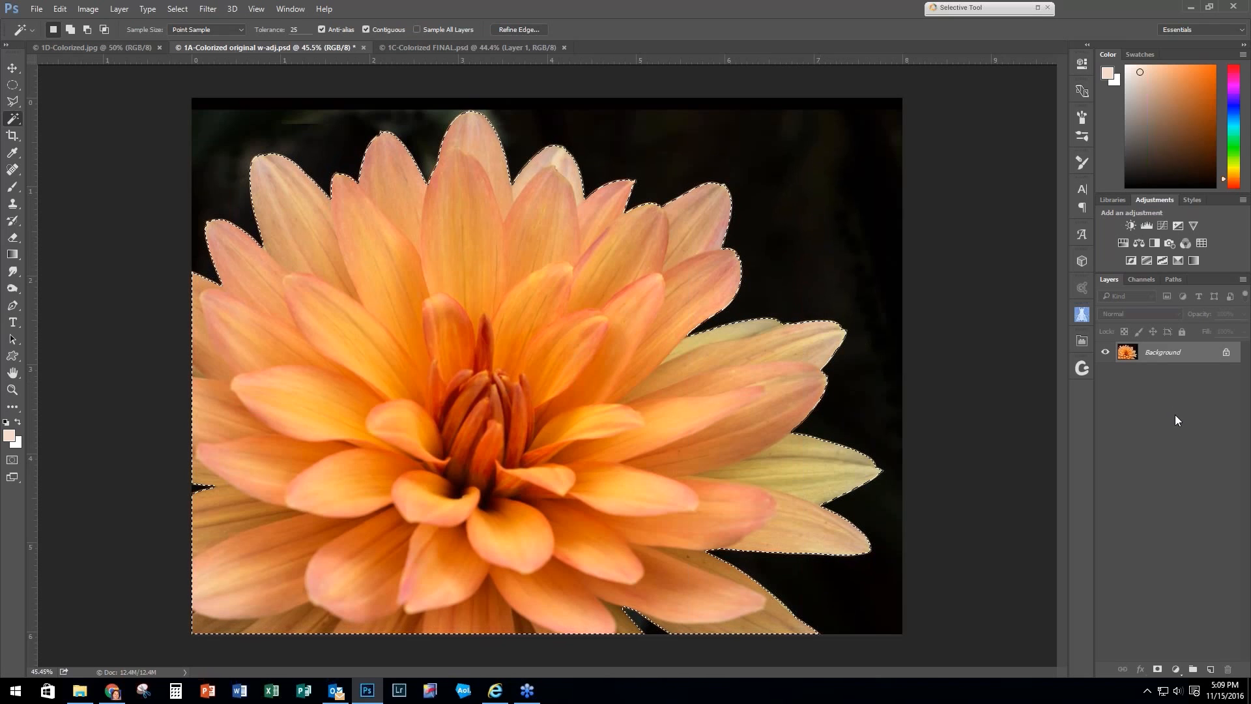
key("ctrl+j")
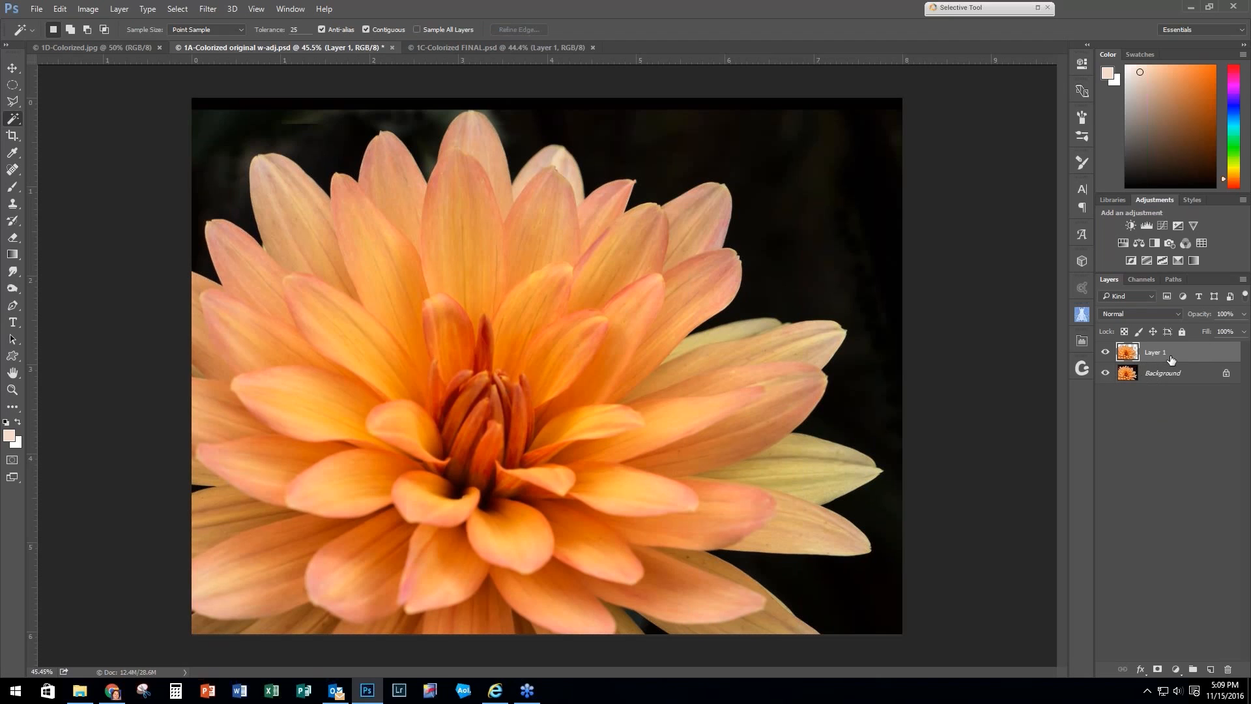
left_click(1106, 374)
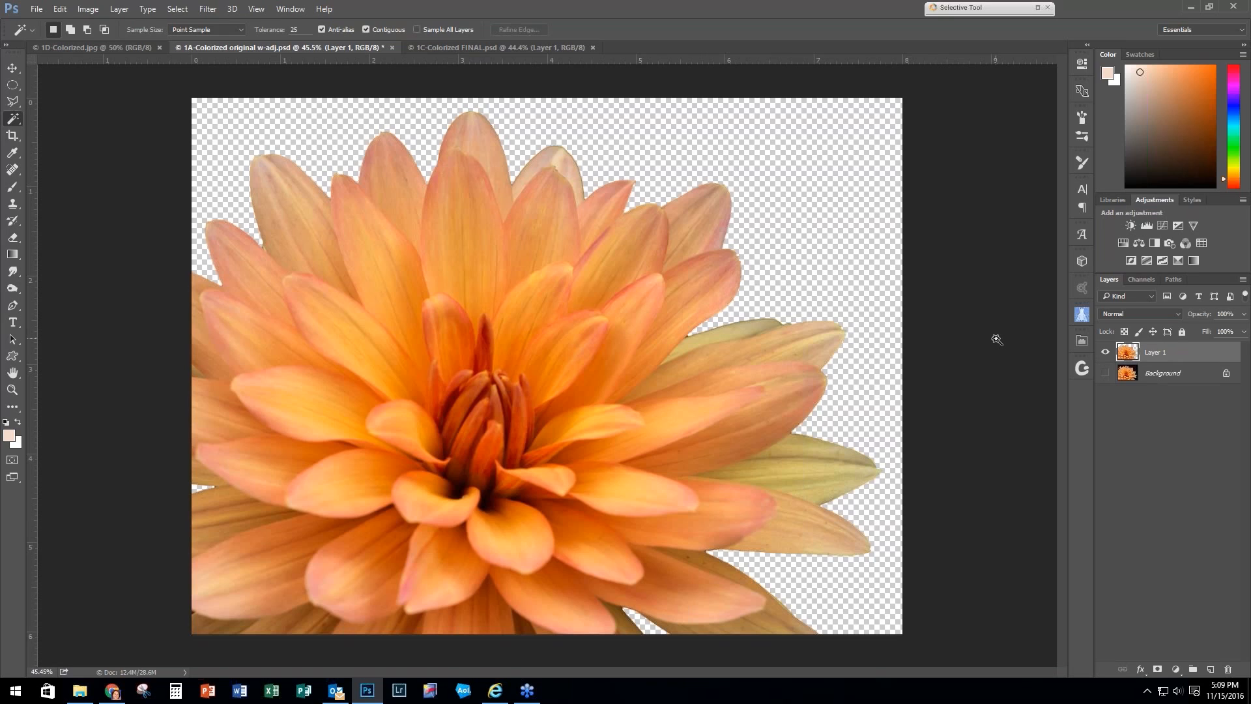
Step: Duplicate the flower cutout layer and load the Line and Ink IV preset for the copy in Topaz Simplify 4
key("ctrl+j")
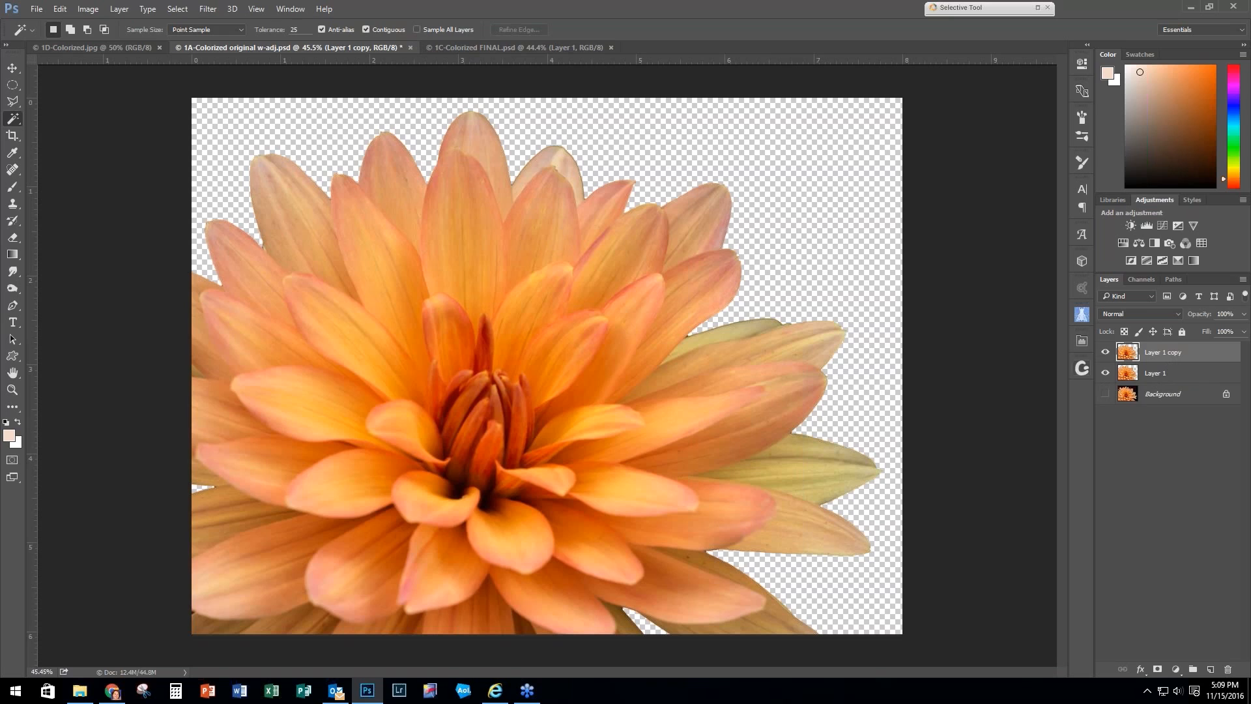
left_click(209, 10)
mouse_move(292, 333)
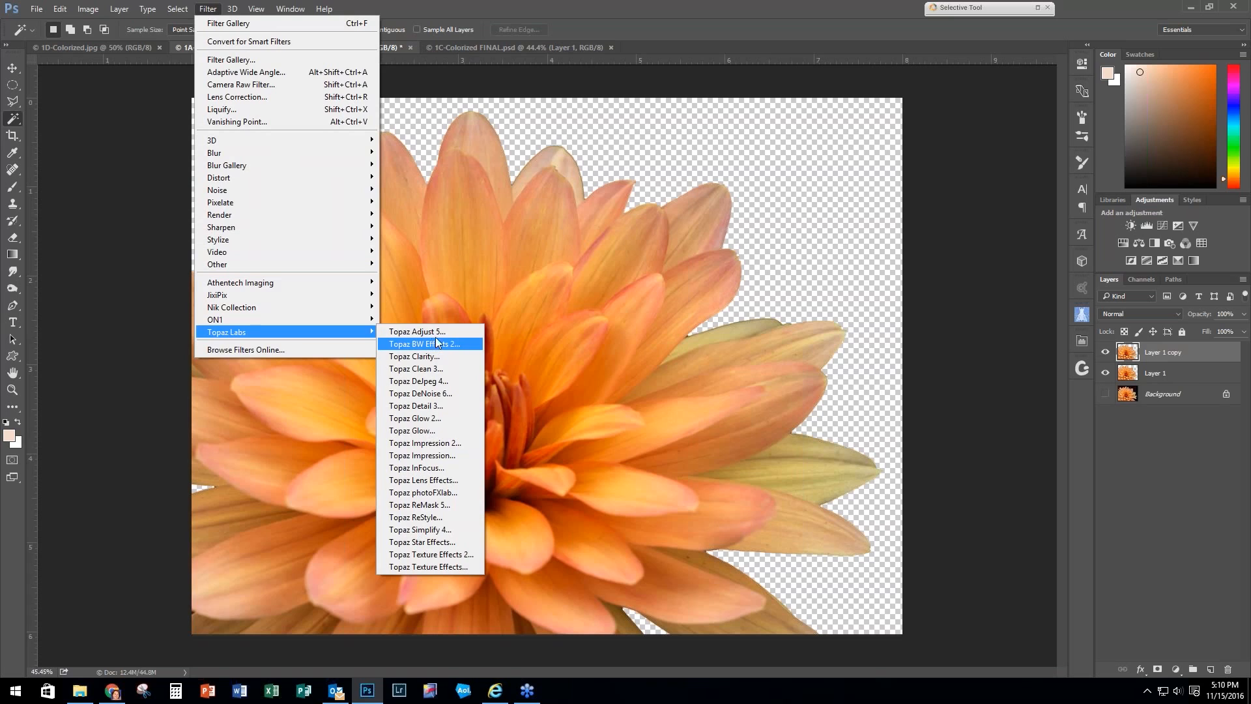
left_click(440, 530)
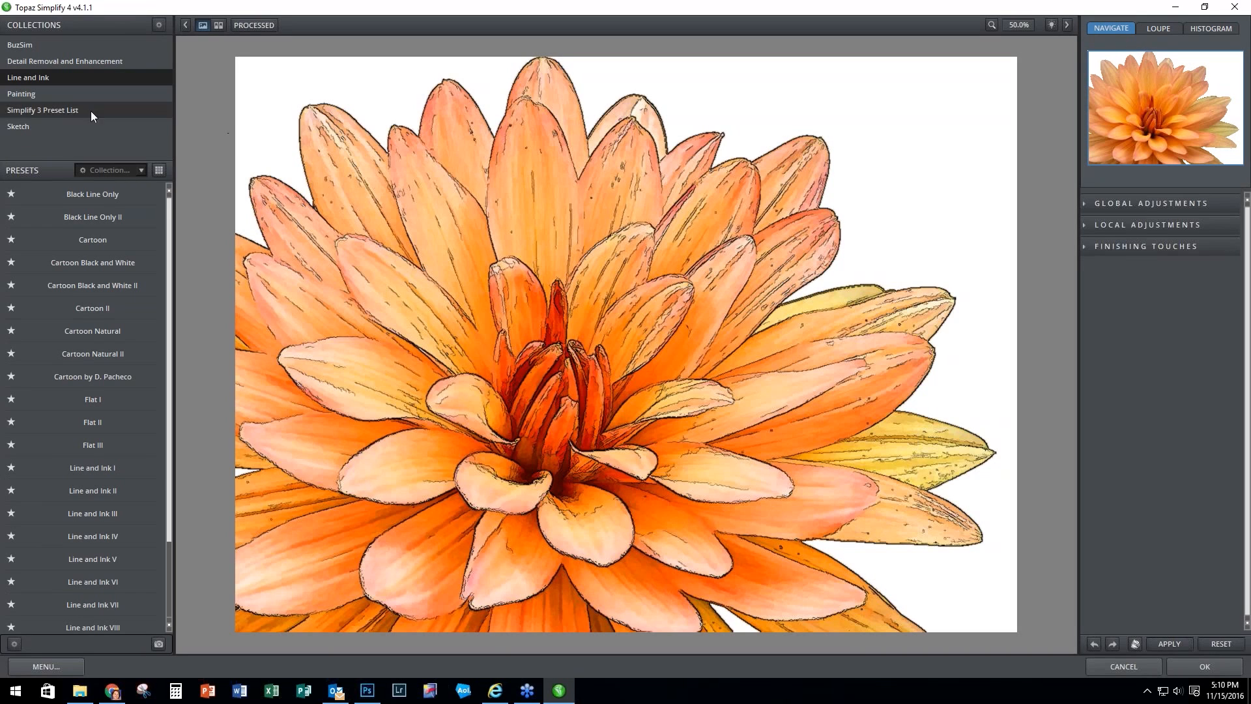
mouse_move(61, 210)
left_click(104, 536)
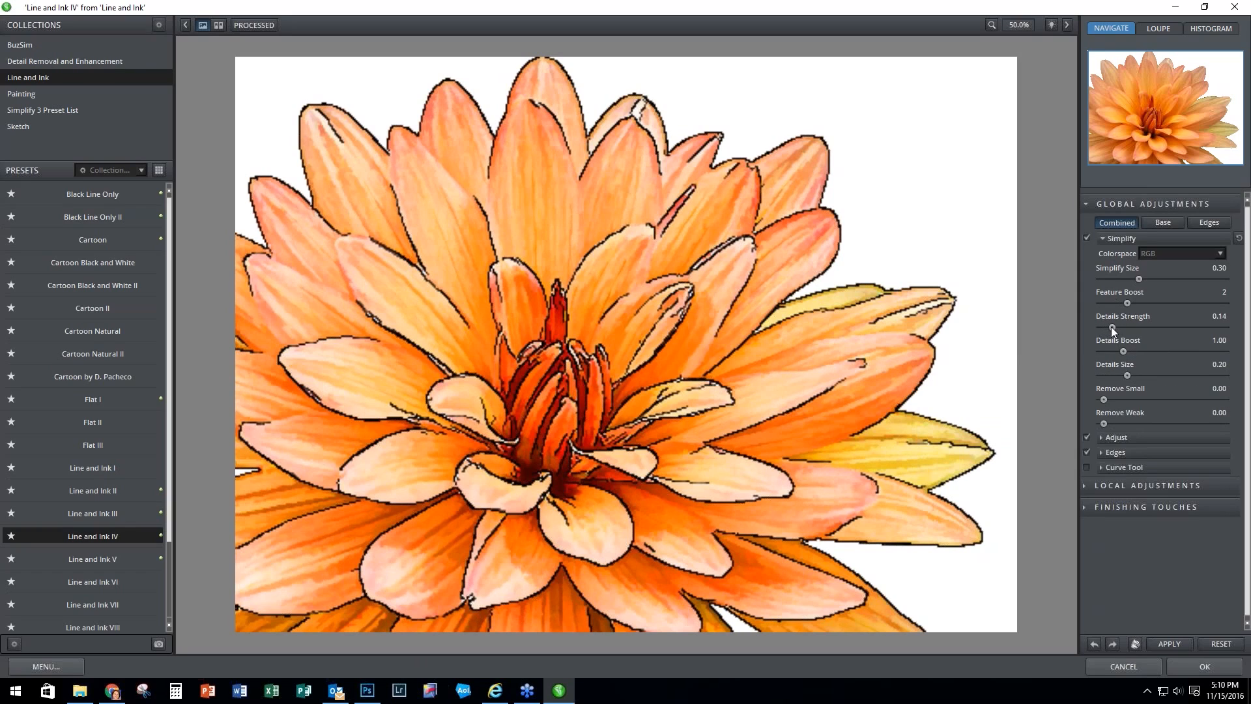
Step: Set Details Strength to 0.21, Simplify Edge to 0.00 and Reduce Weak to 9.84, adjust Fatten Edge slightly upward, and apply the Simplify effect
left_click_drag(1124, 329, 1116, 329)
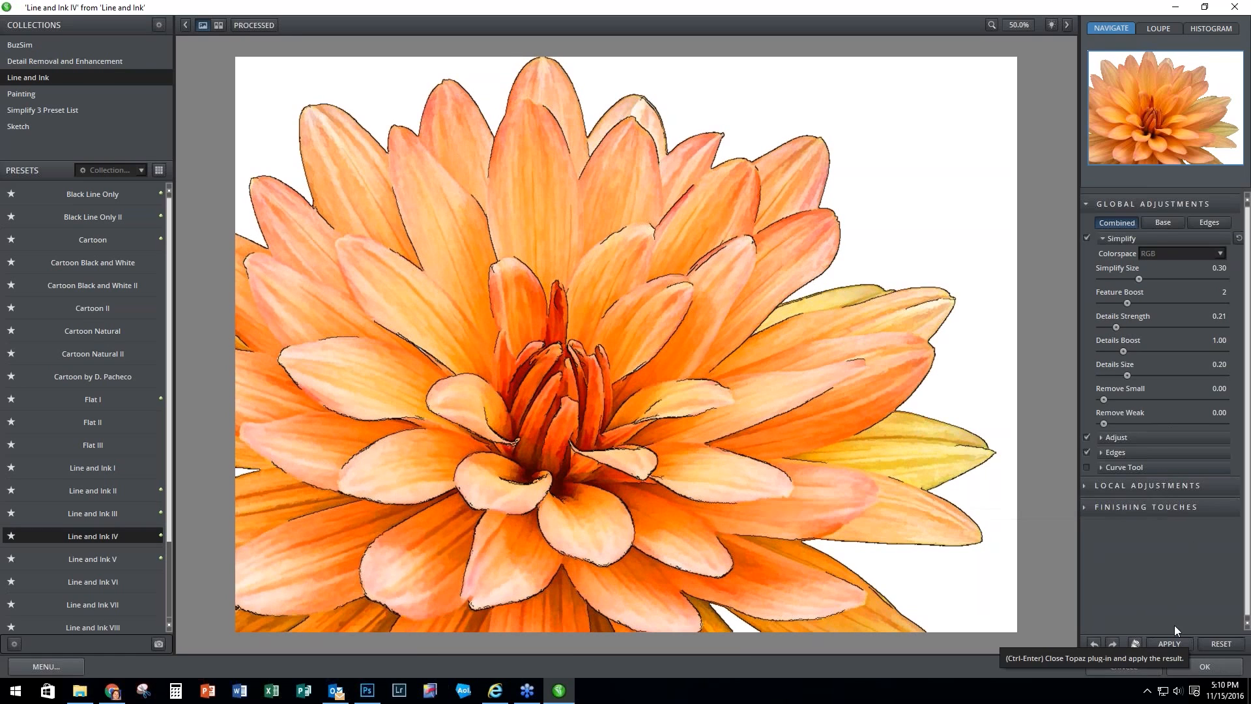
left_click(1100, 452)
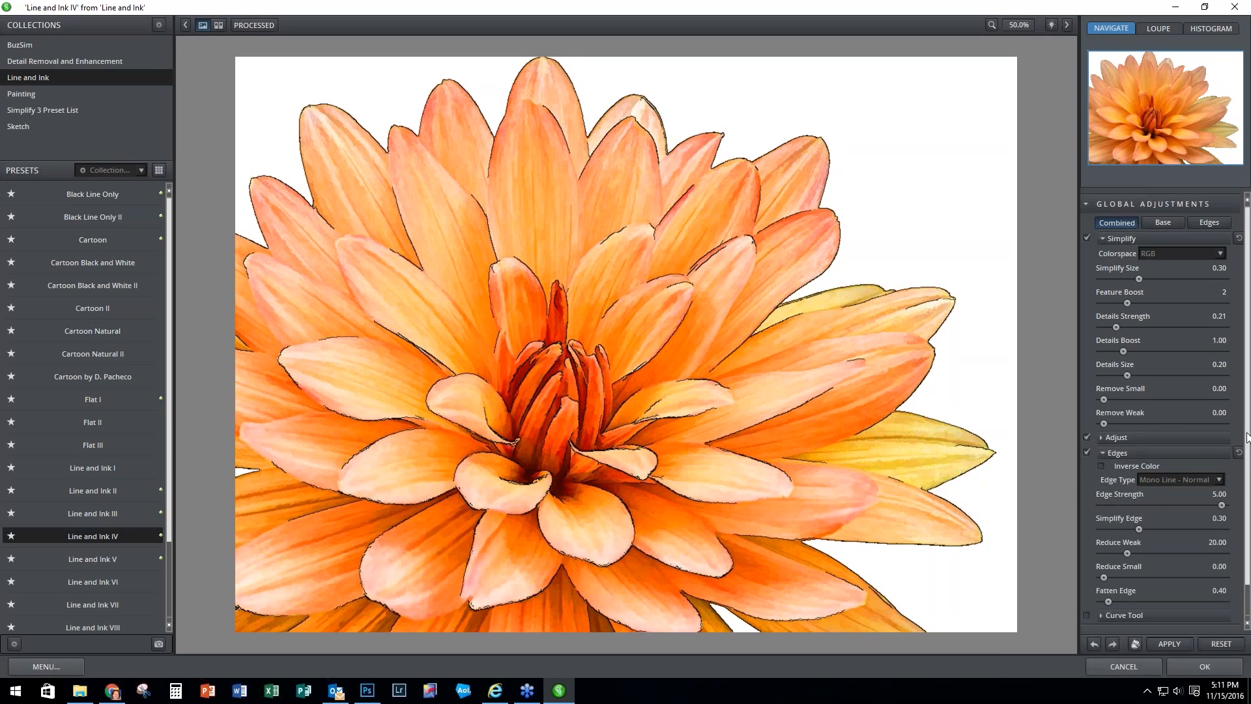
left_click_drag(1248, 437, 1249, 473)
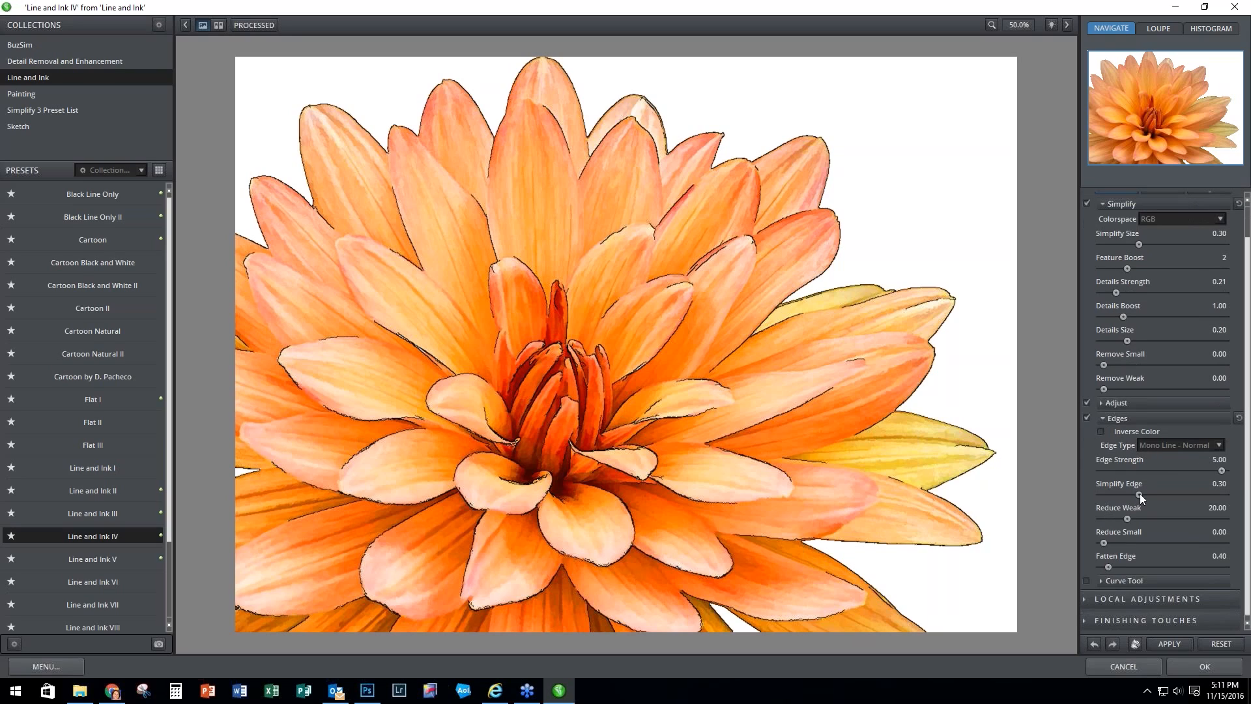
left_click_drag(1141, 491, 1139, 492)
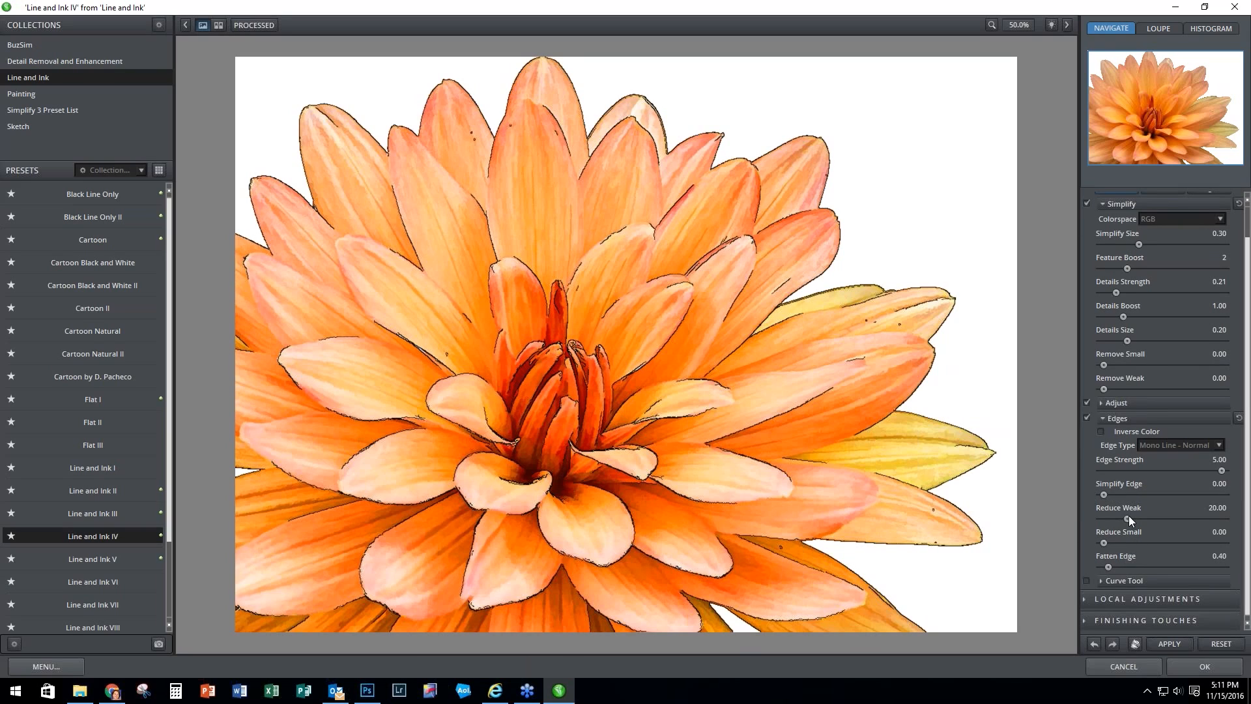
left_click_drag(1131, 519, 1116, 518)
left_click_drag(1113, 518, 1113, 518)
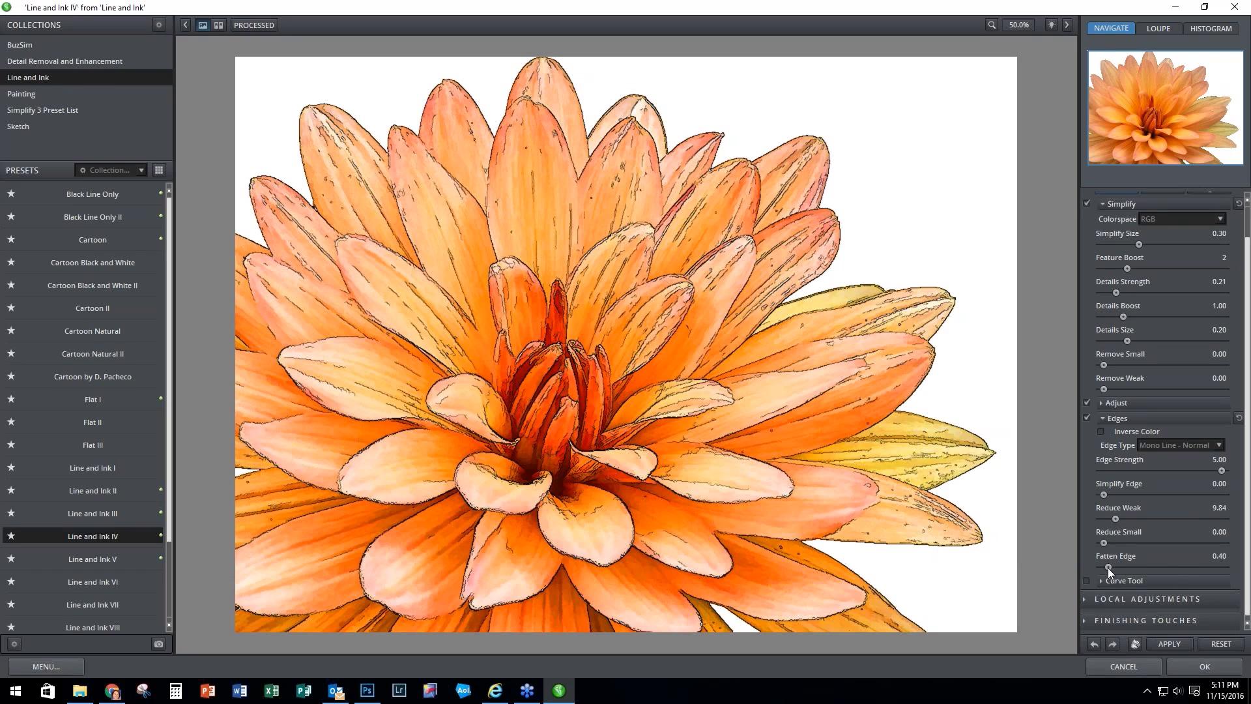
left_click_drag(1110, 568, 1115, 571)
left_click(1208, 664)
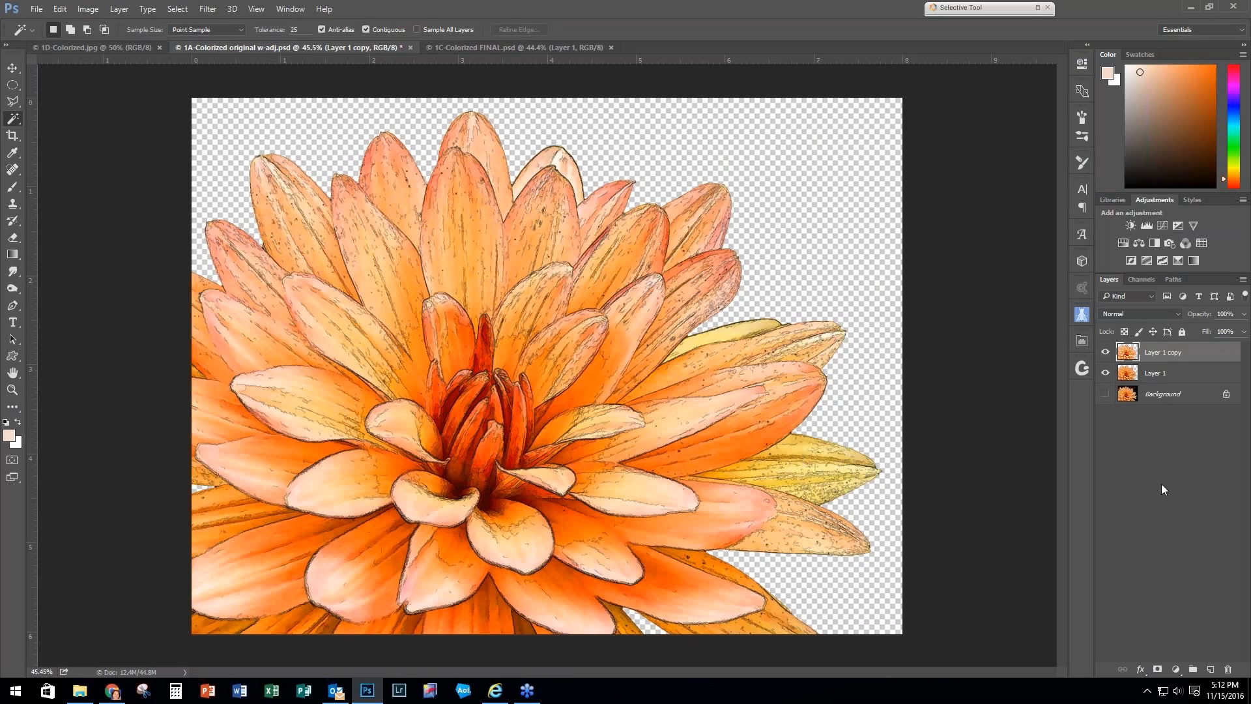
Step: Rename the simplified Layer 1 copy as "Simplify - Line & Ink IV"
double_click(1156, 353)
type("Simplify - Line & Ink IV")
key("Return")
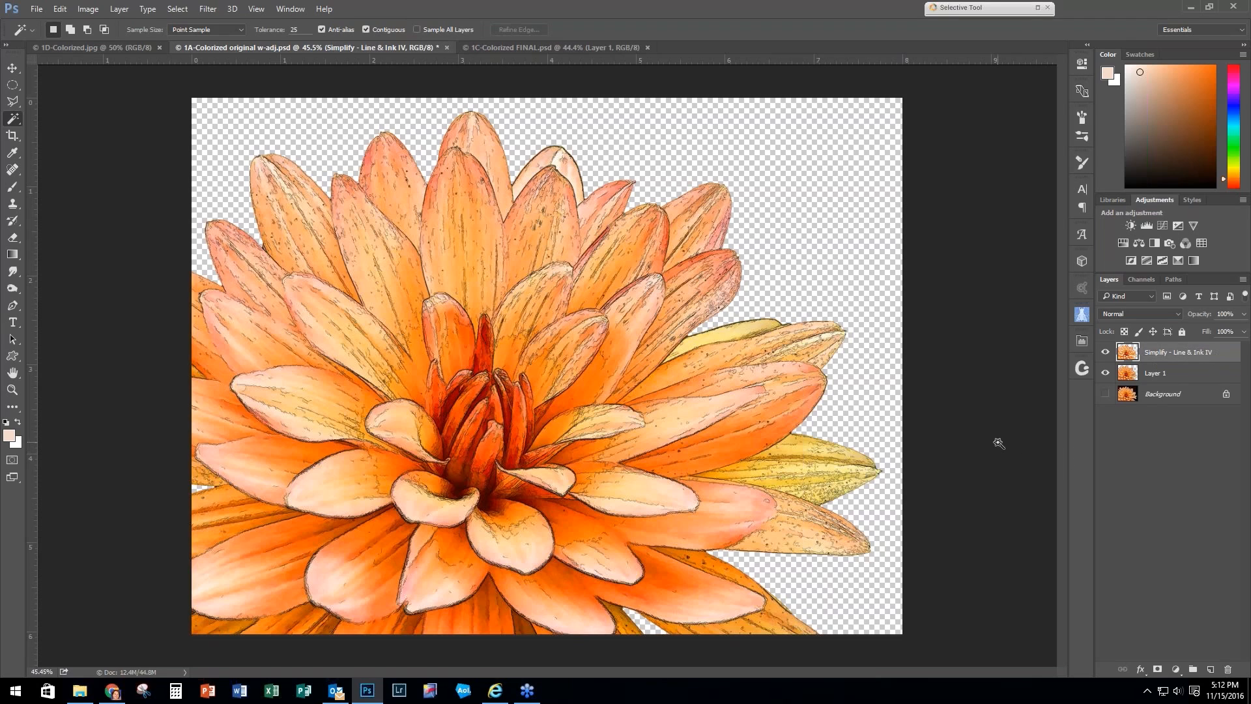
Step: Duplicate the Simplify layer and apply the Dynamic II Smooth preset from the Stylized Collection in Topaz B&W Effects 2 to the copy
key("ctrl+j")
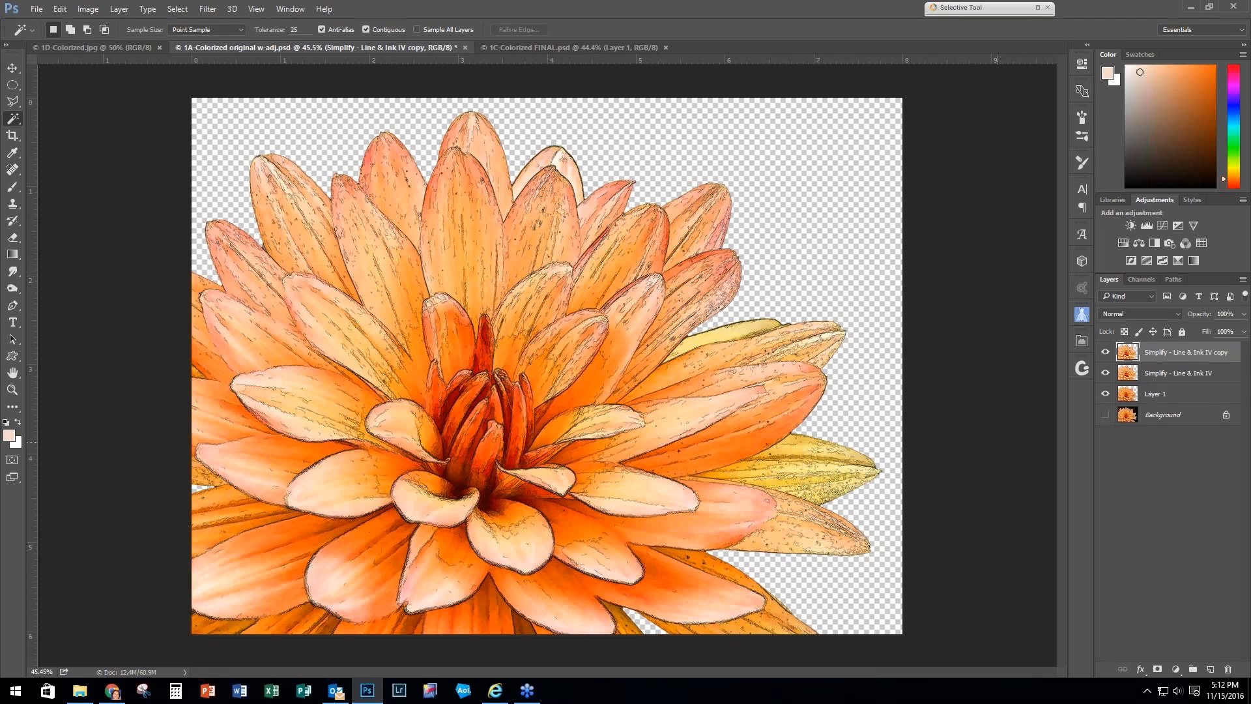
left_click(210, 9)
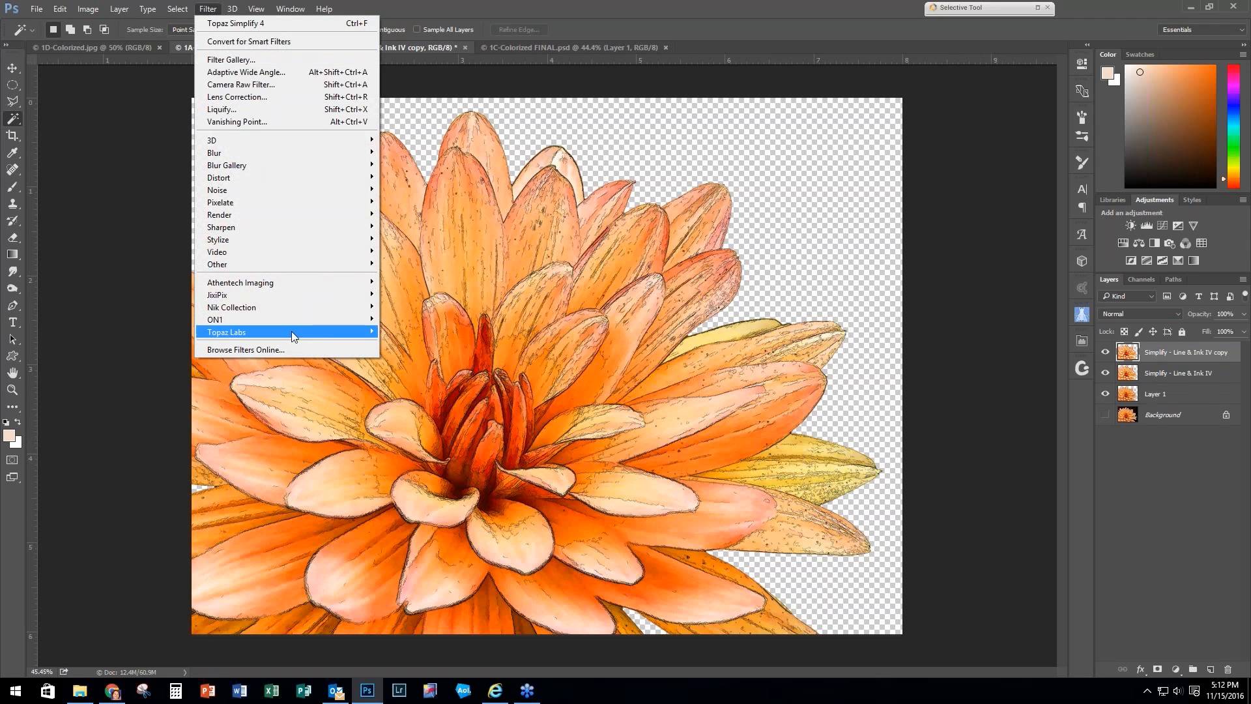
mouse_move(292, 329)
left_click(435, 343)
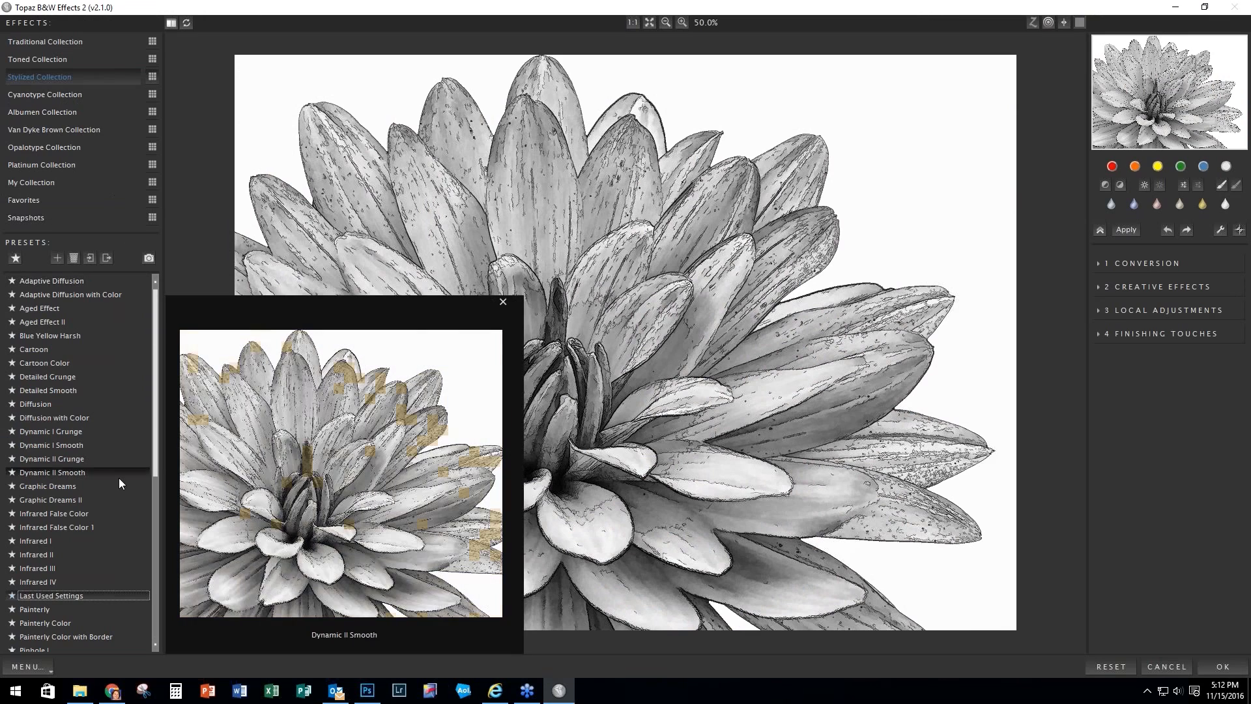
left_click(32, 470)
mouse_move(69, 471)
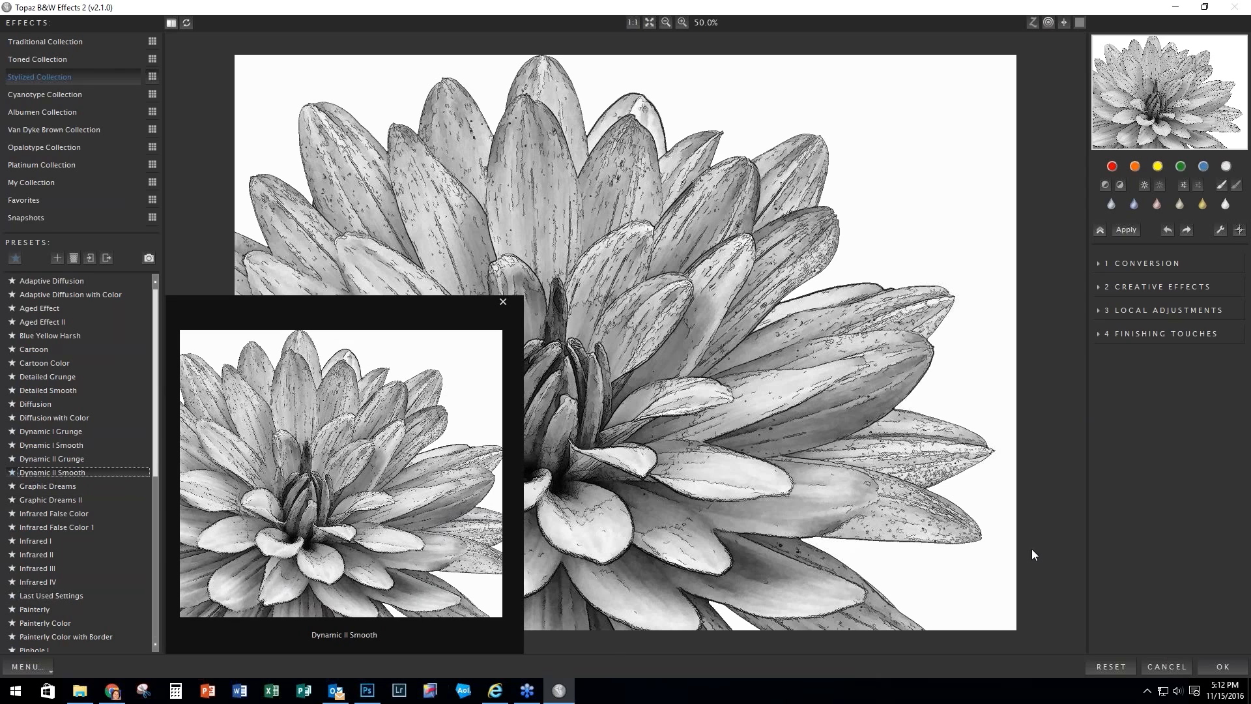
left_click(1221, 667)
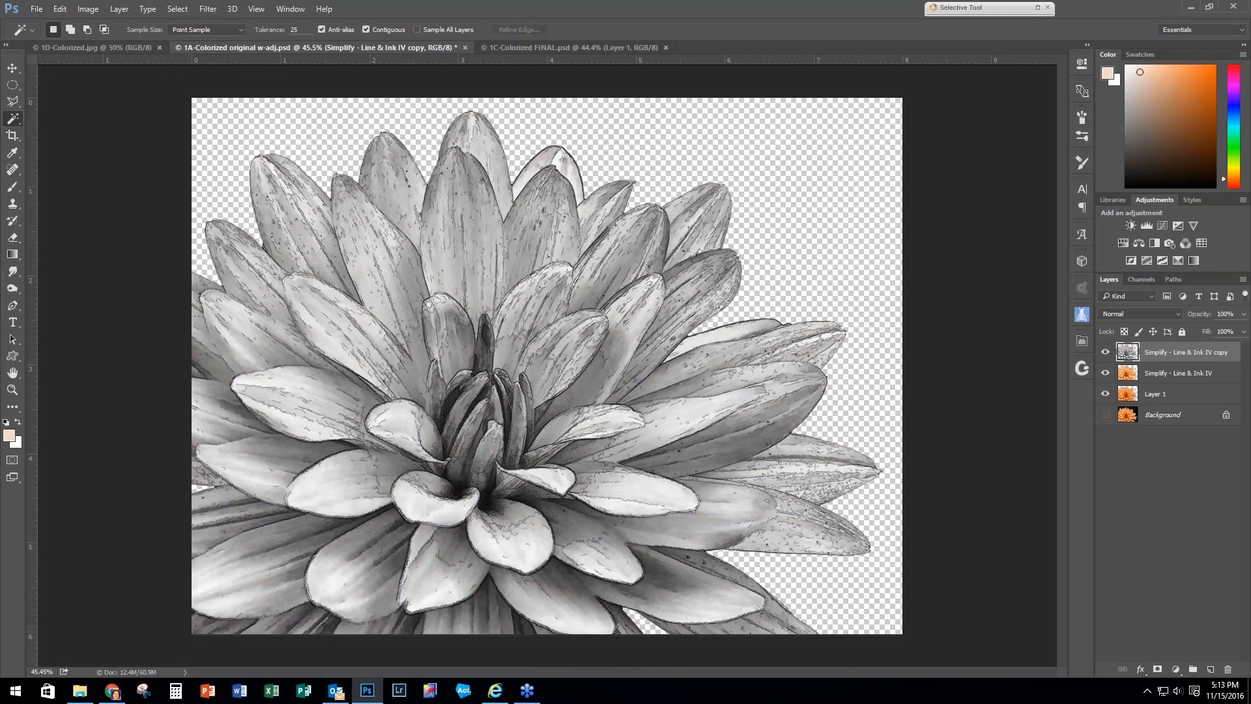
Step: Lower the opacity of the black-and-white Simplify copy layer to 43% and compare the image with that layer hidden and shown
left_click(1243, 316)
left_click_drag(1242, 332, 1209, 329)
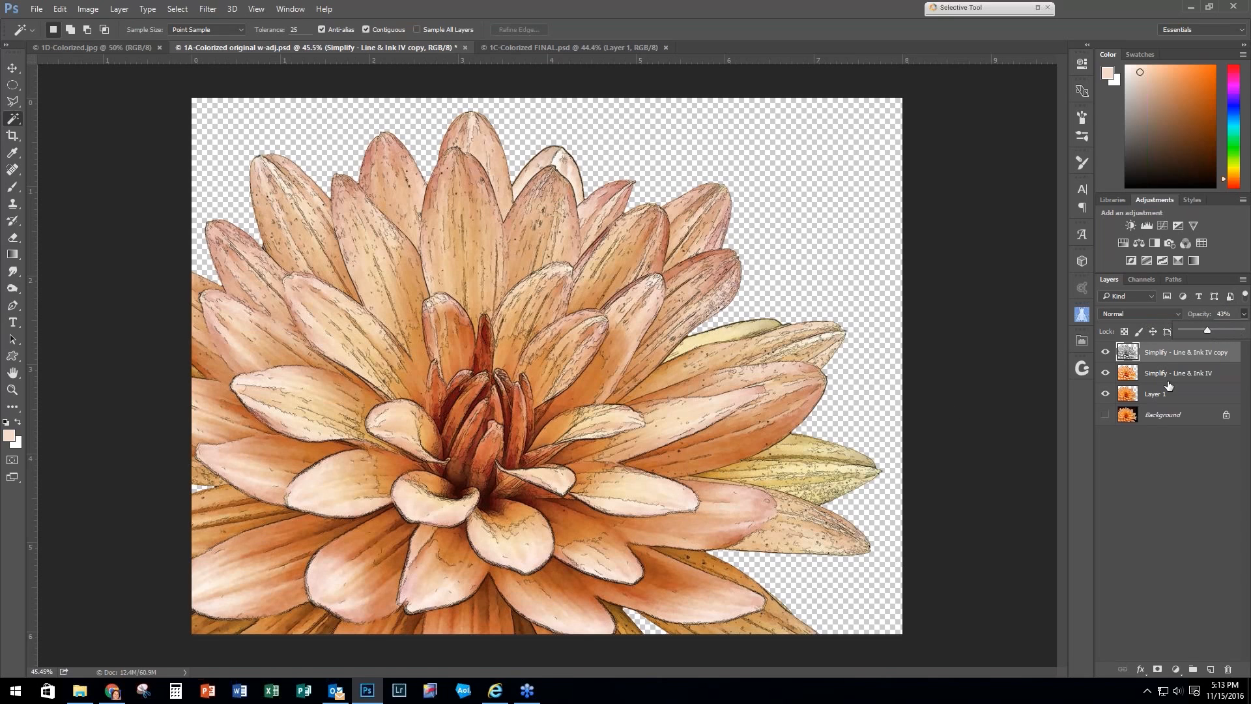
left_click(1107, 353)
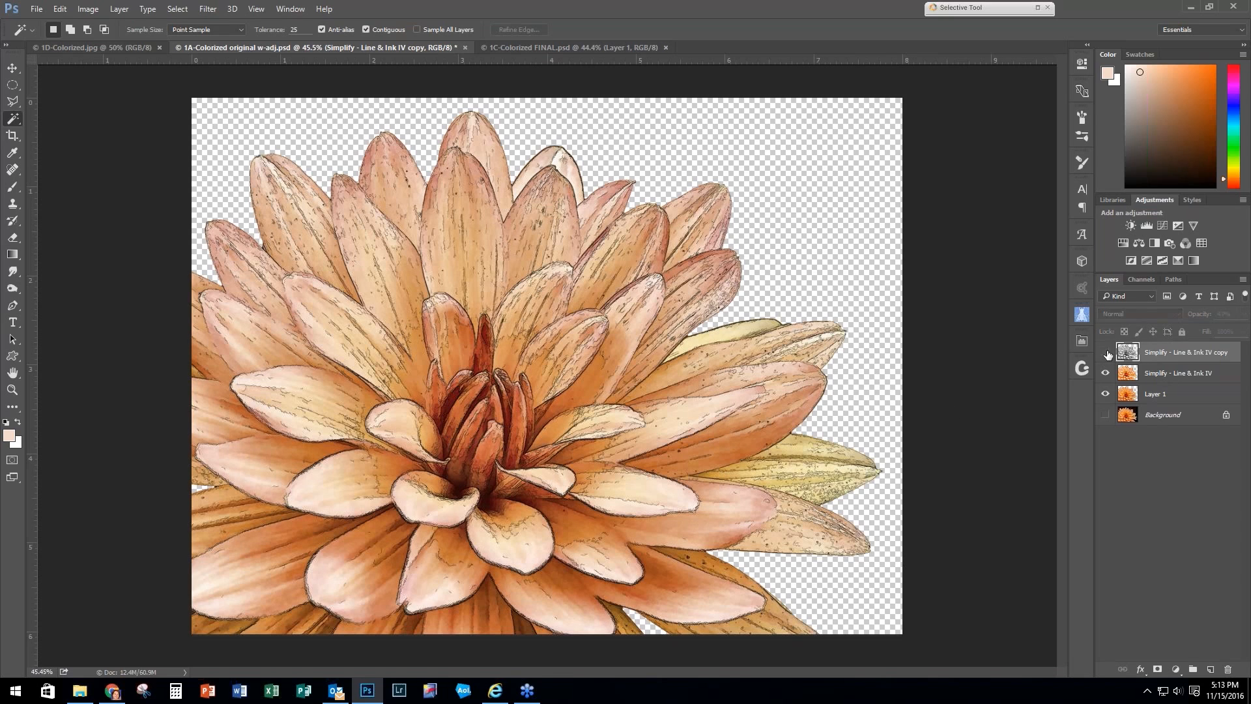
left_click(1107, 353)
Step: Add a new layer directly above the Background and fill it with the peach foreground color f2dac9
left_click(1192, 417)
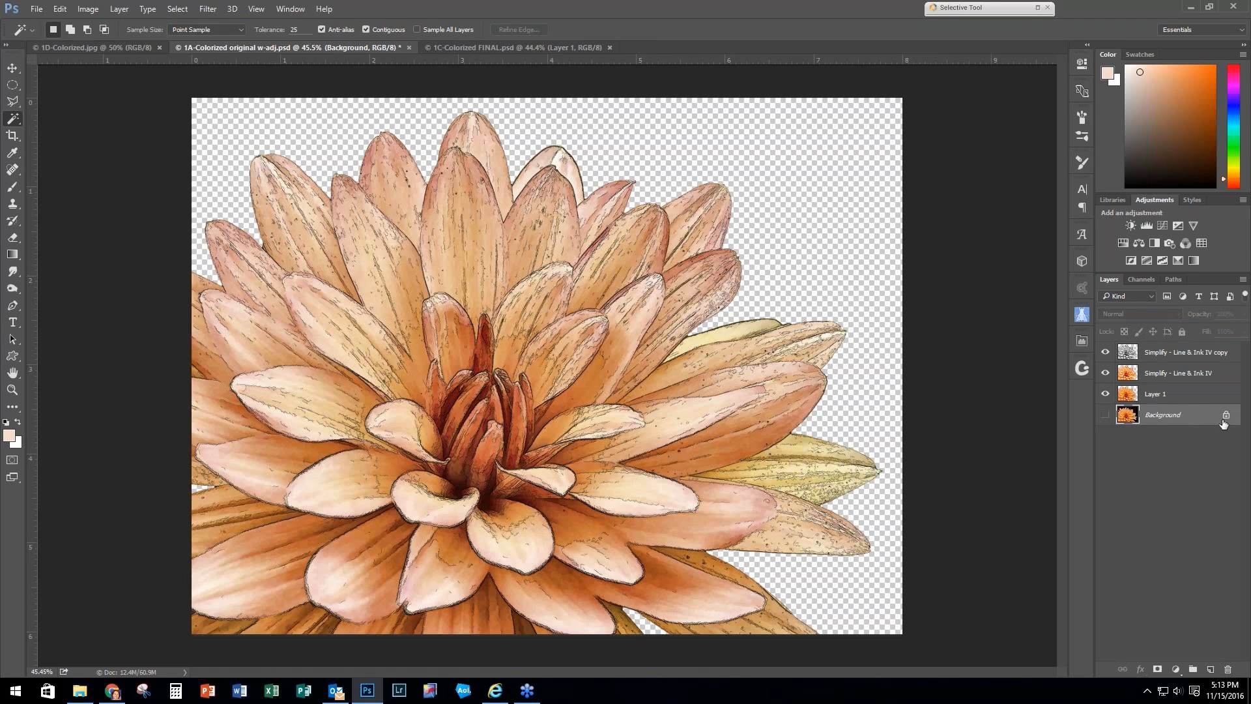
left_click(1211, 670)
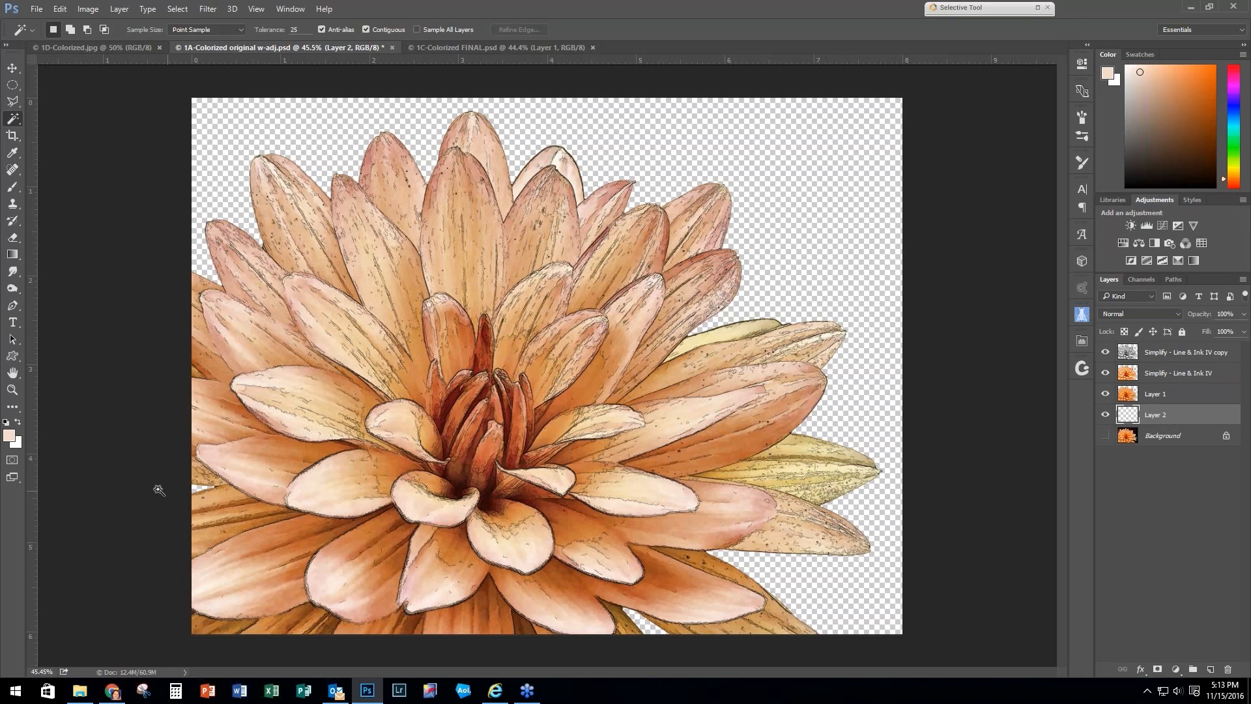
left_click(11, 437)
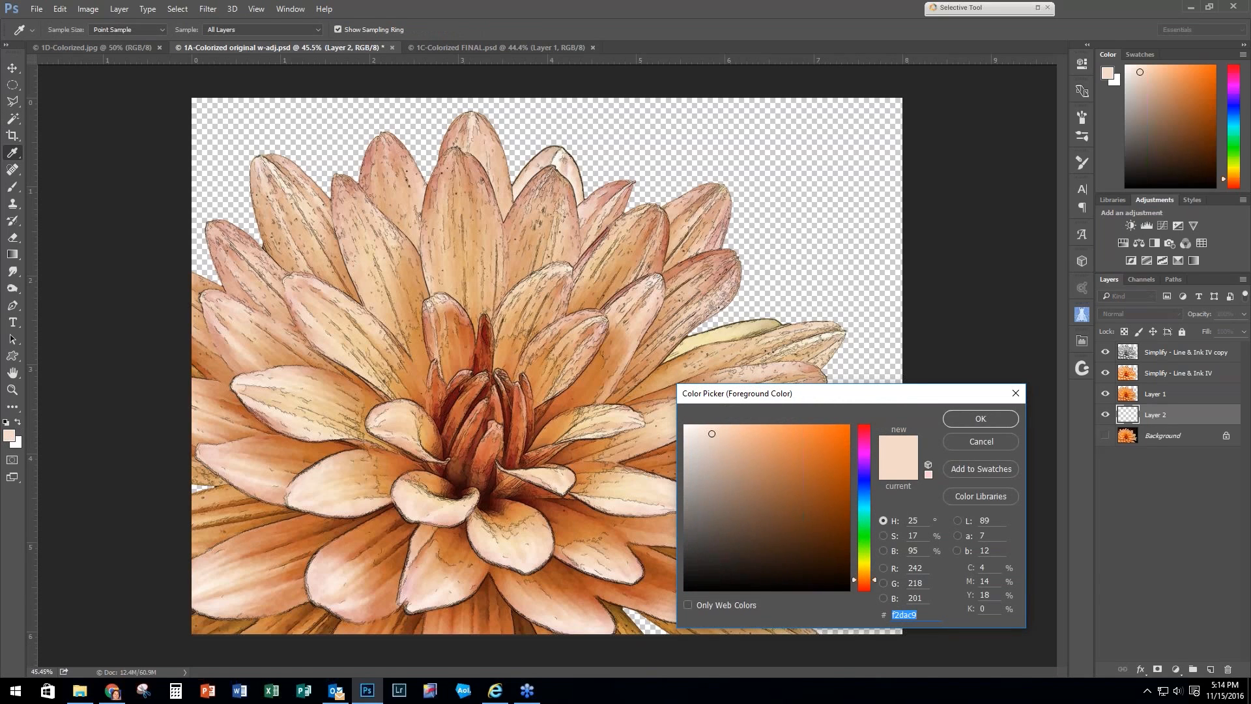
left_click(932, 617)
left_click_drag(438, 259, 482, 252)
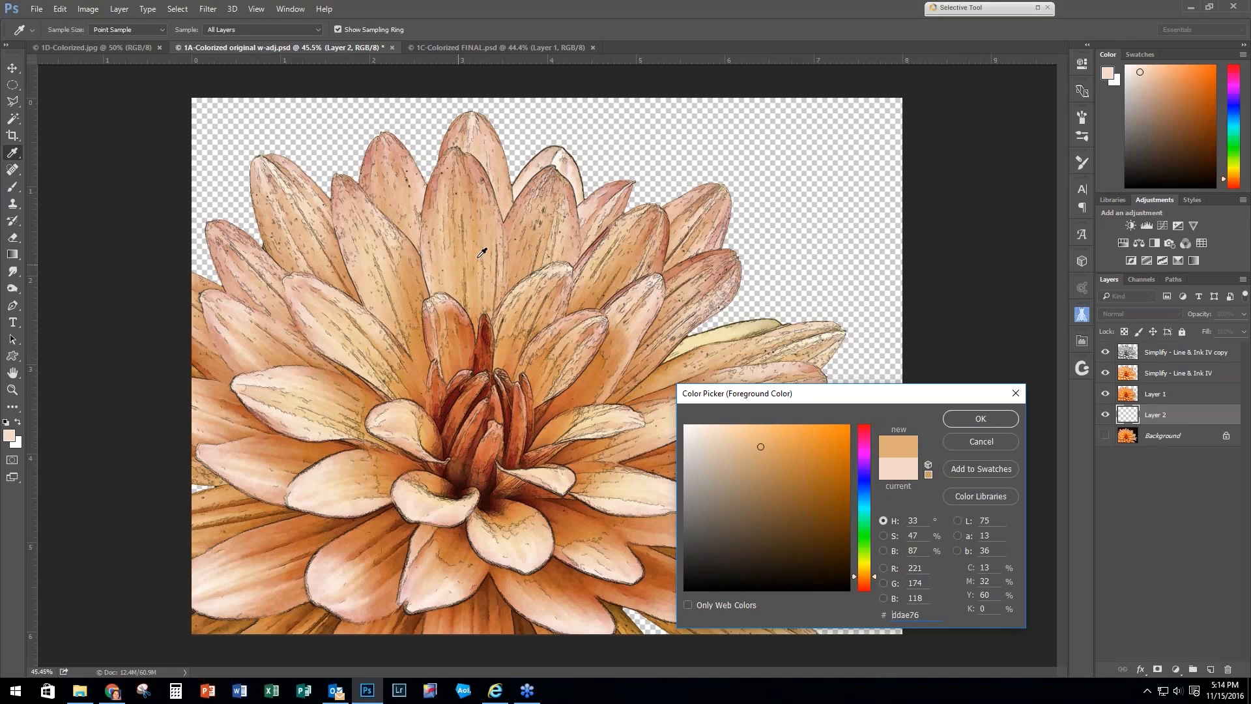
left_click(601, 260)
left_click_drag(928, 618, 872, 618)
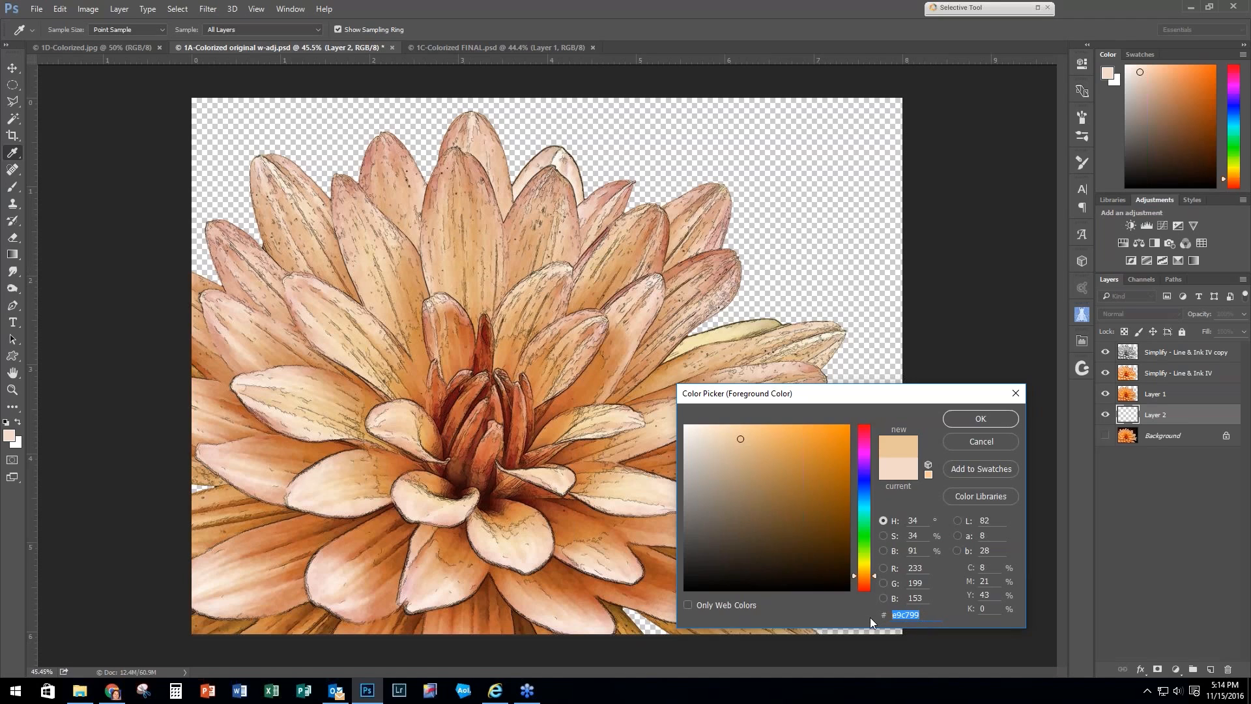
type("f")
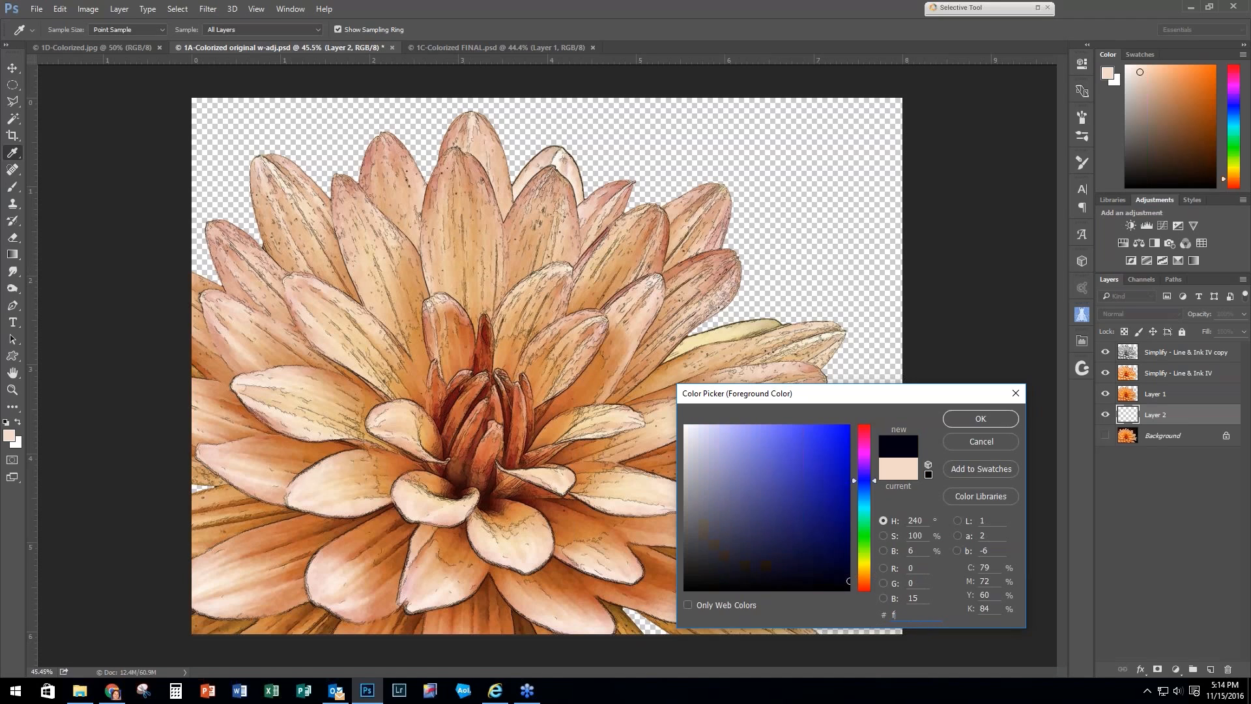
type("2da")
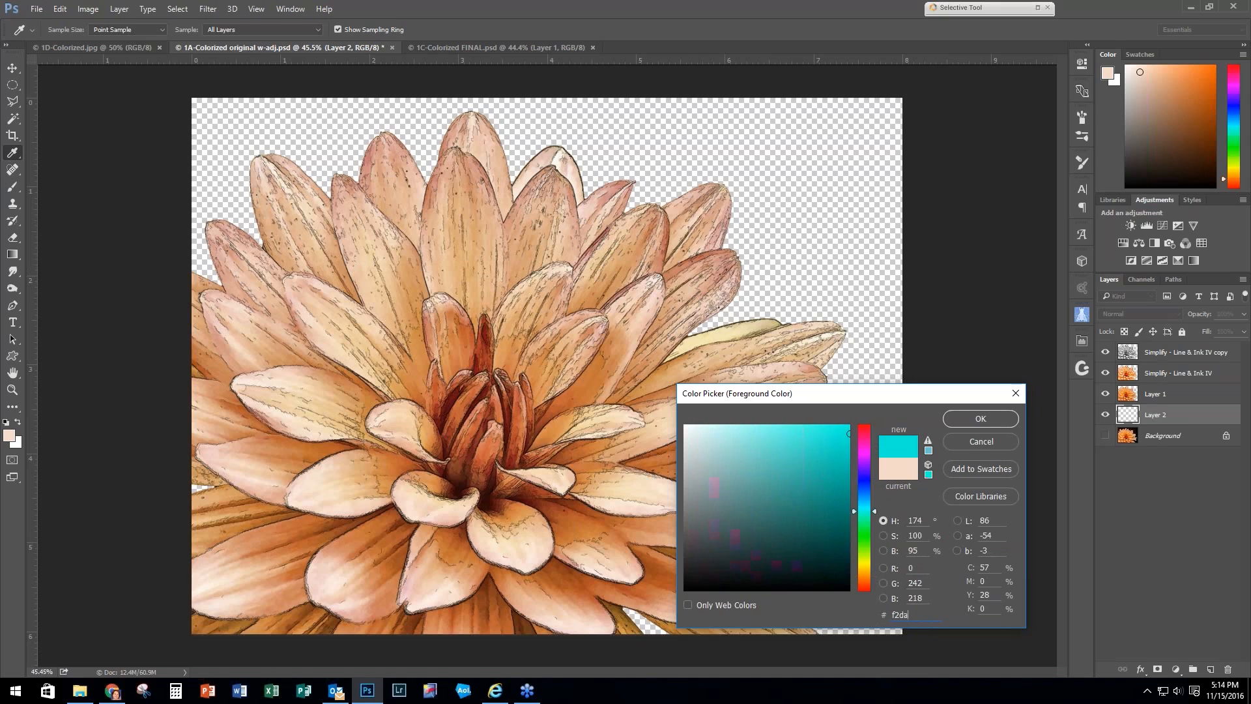
type("c9")
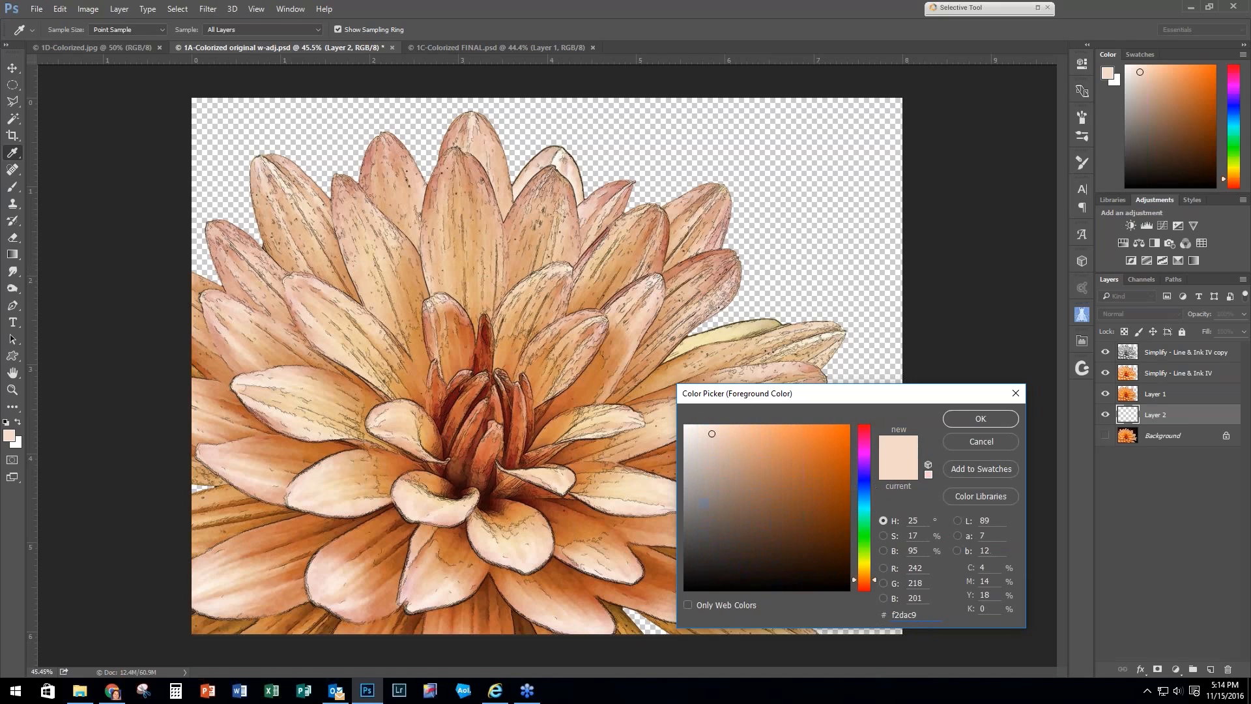
left_click(977, 418)
key("w")
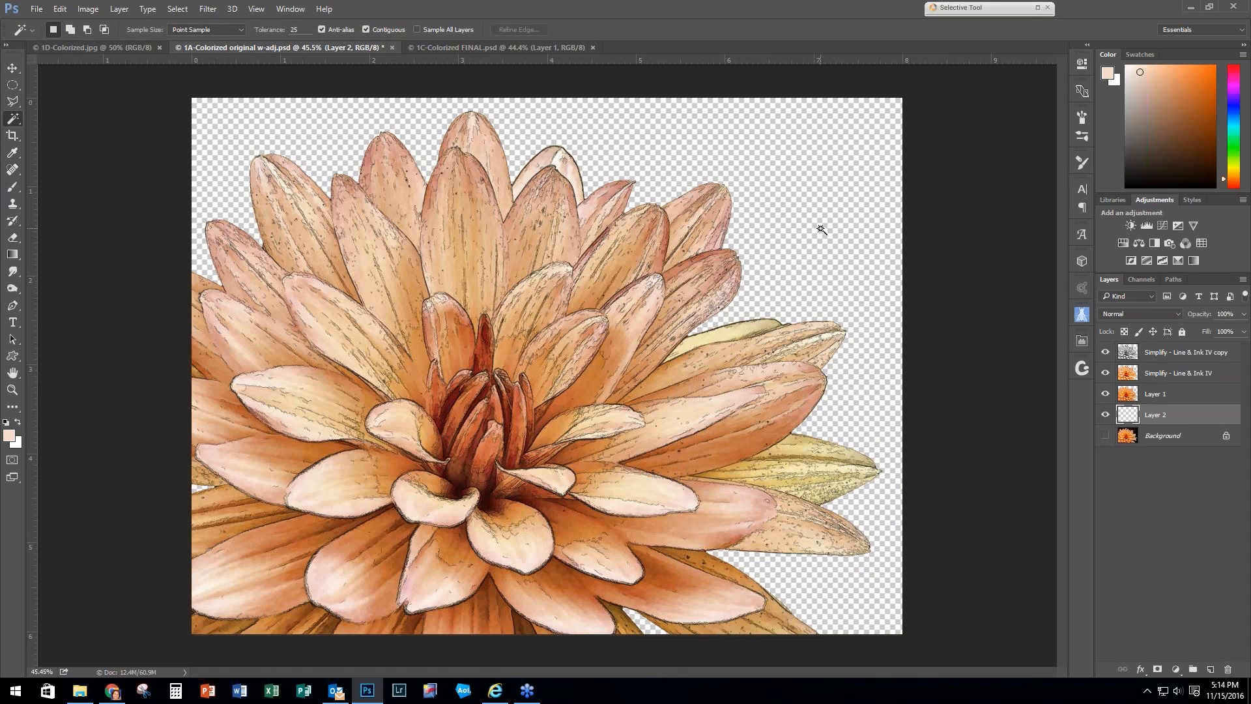
key("alt+BackSpace")
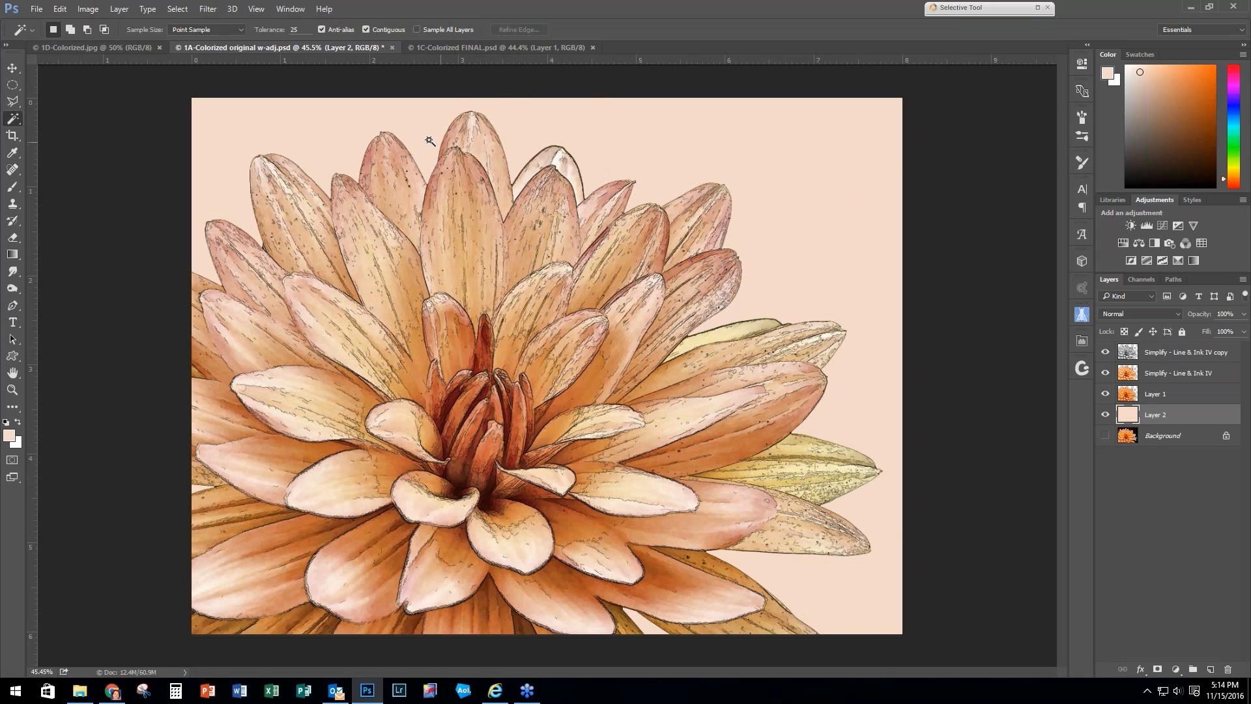
Step: Apply the Filter Gallery's Texturizer to the peach layer with Sandstone texture, 135% scaling, relief 8 and Top Right light
left_click(208, 9)
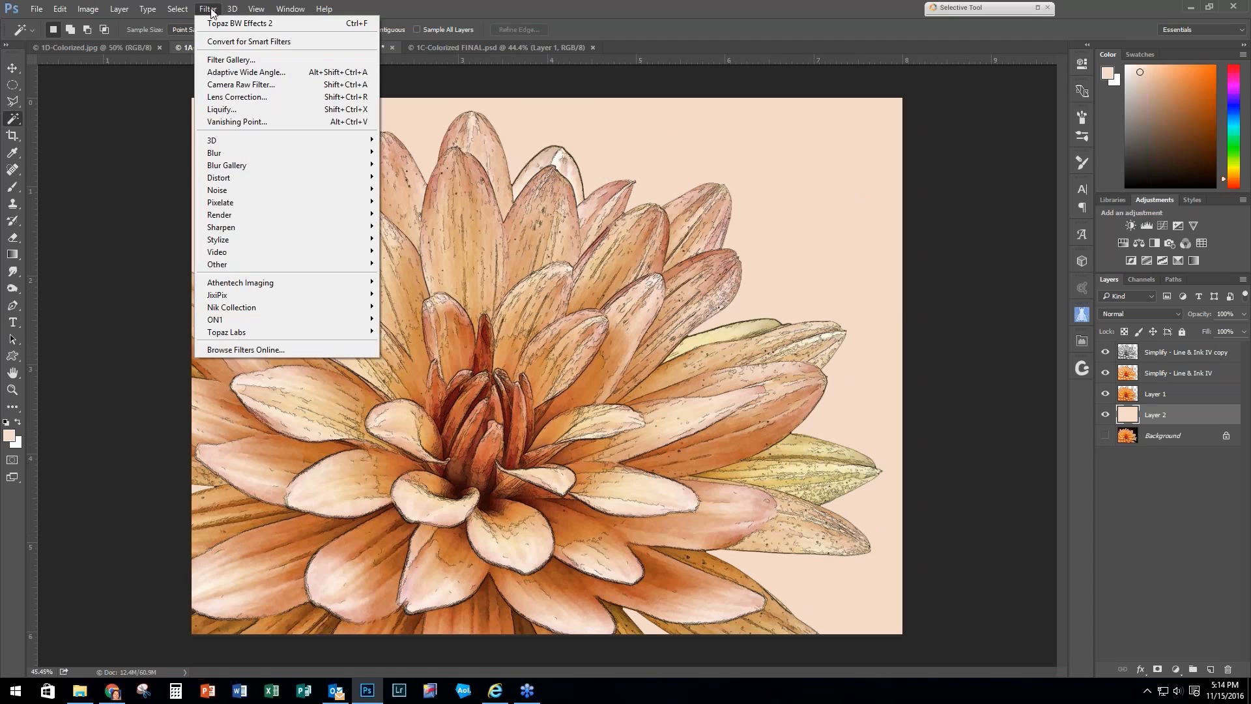
left_click(282, 60)
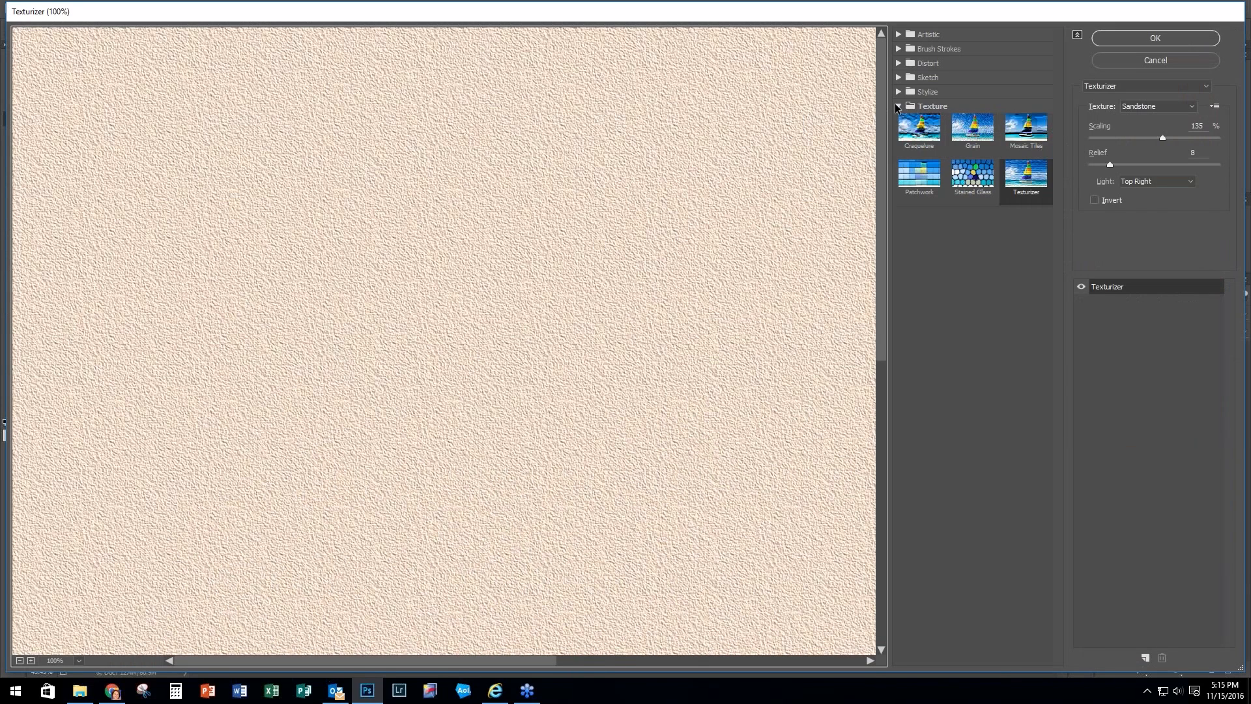
double_click(928, 109)
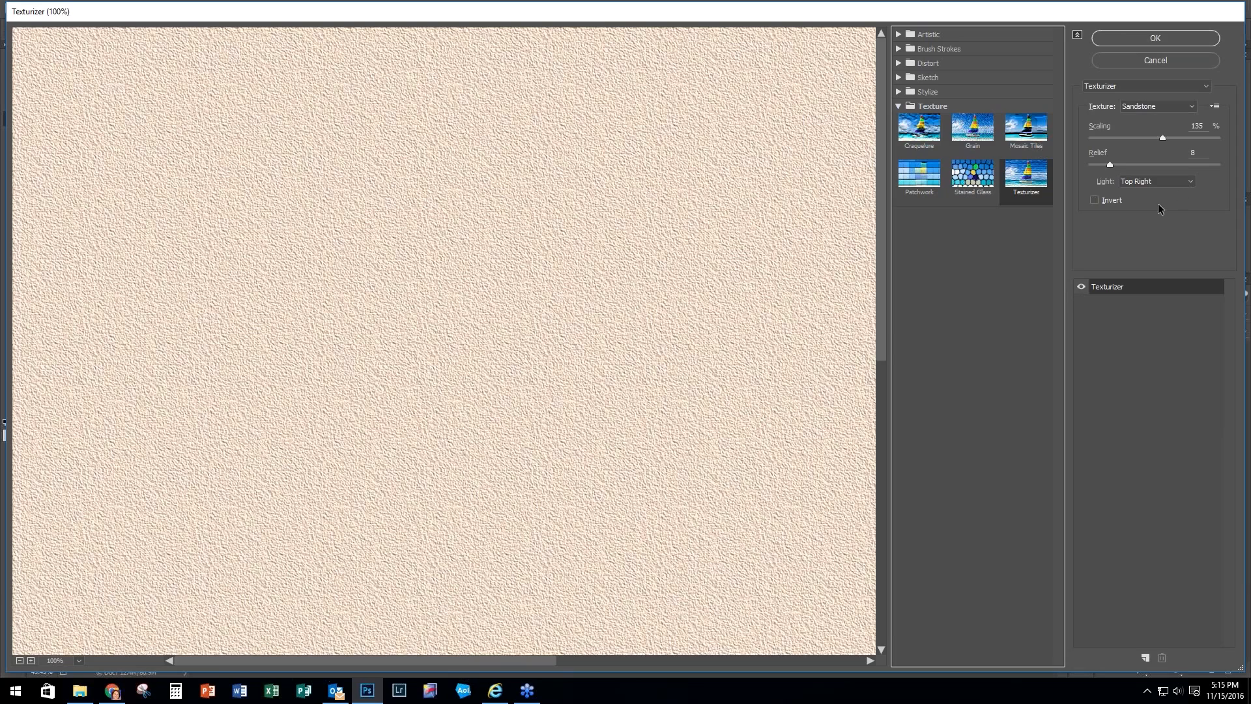
left_click(1128, 37)
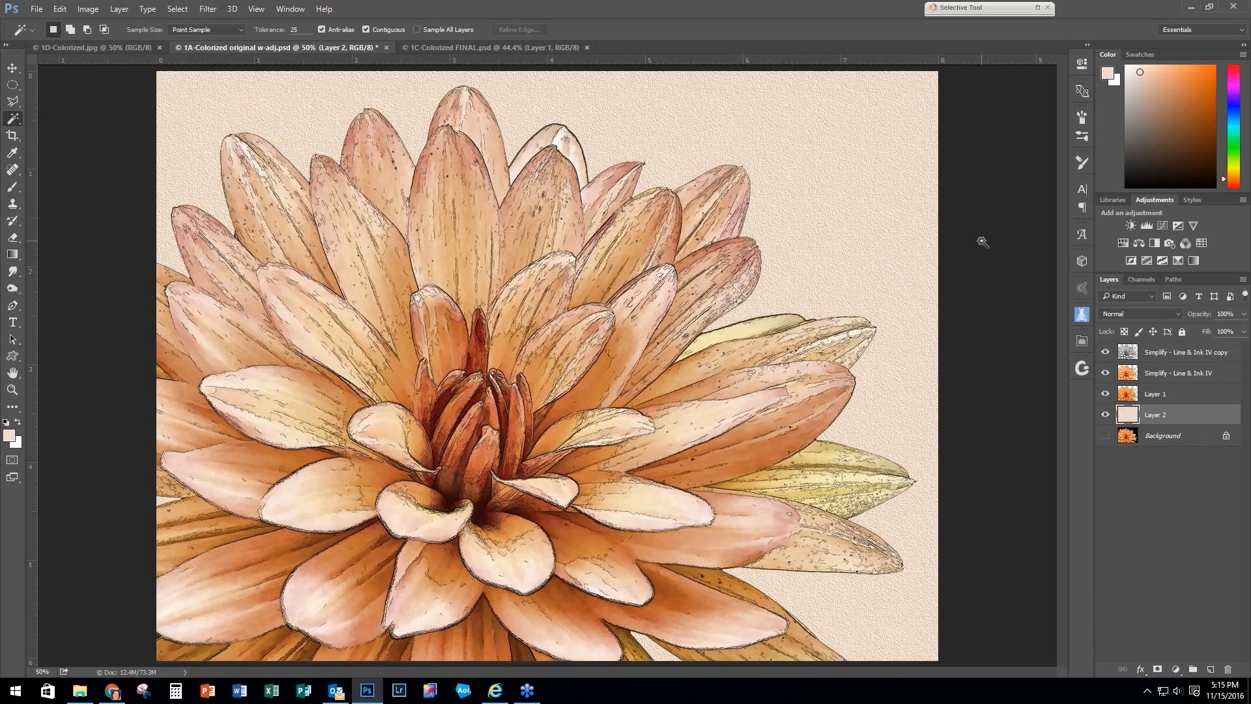
scroll(982, 241, "up", 2)
scroll(982, 242, "up", 1)
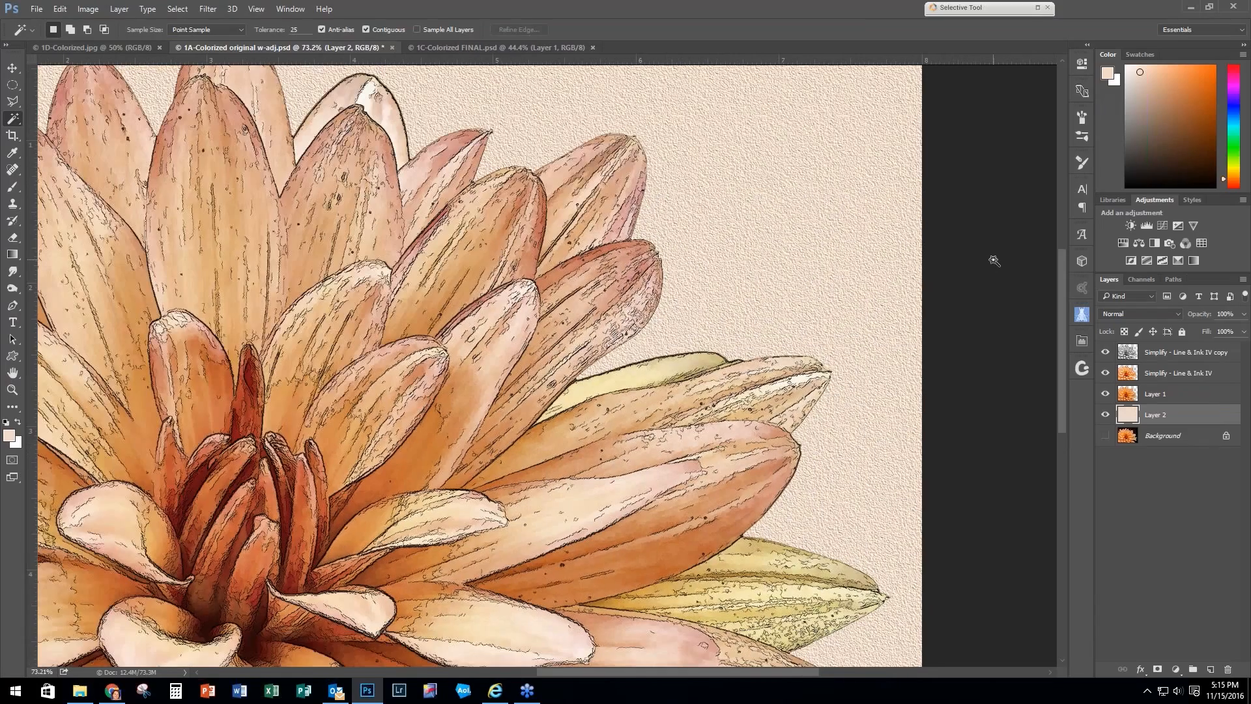
scroll(994, 260, "down", 4)
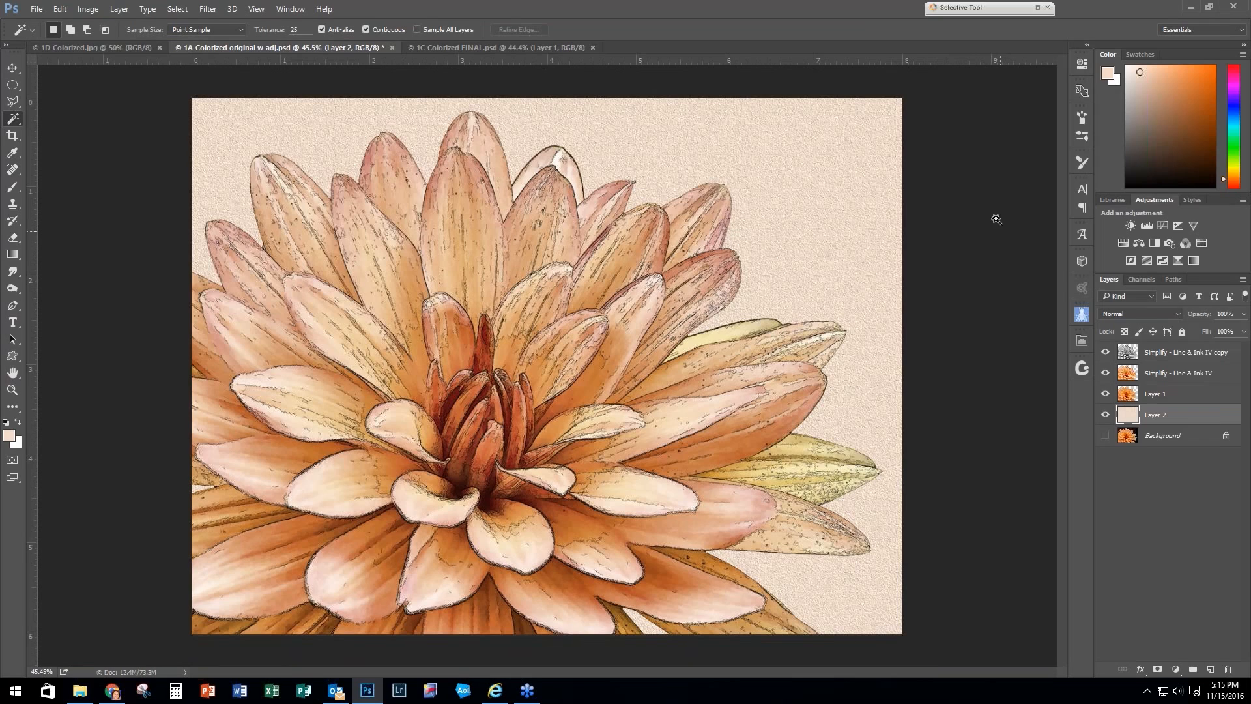
Step: Open 1B-Impression-Impasto I-Tans.jpg, copy its texture into the dahlia document above the peach layer, and close the texture file
key("alt+Tab")
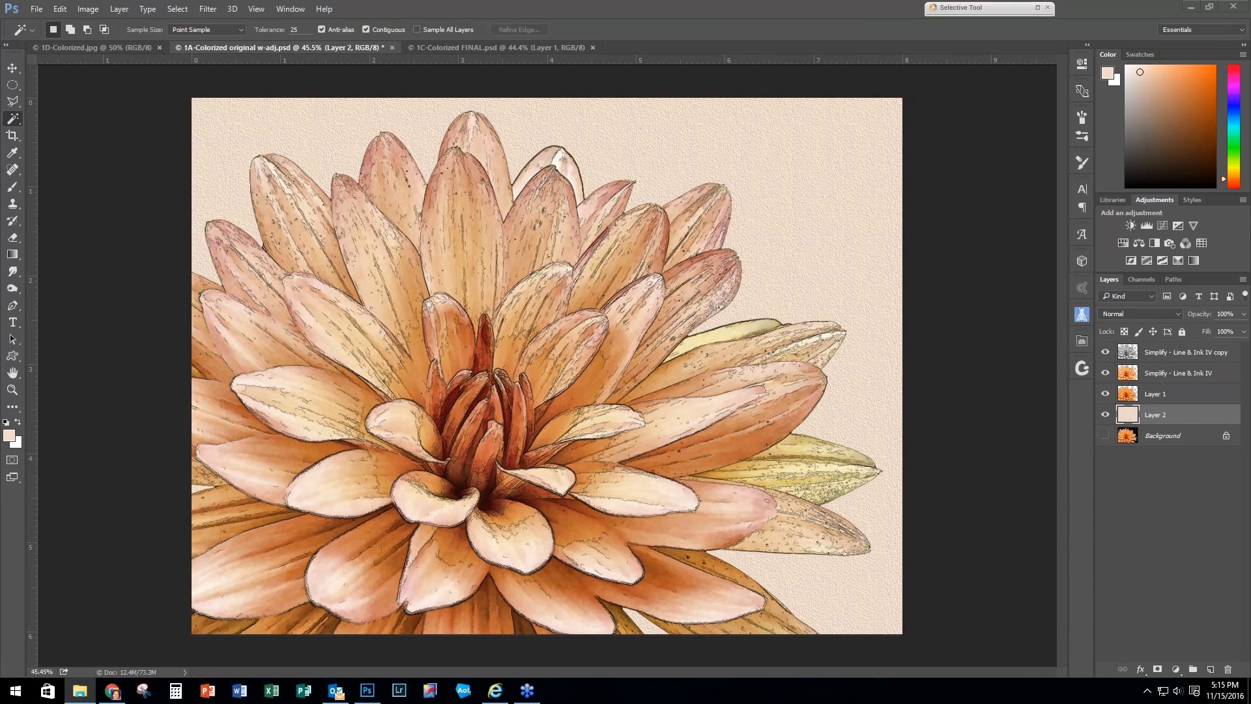
key("alt+Tab")
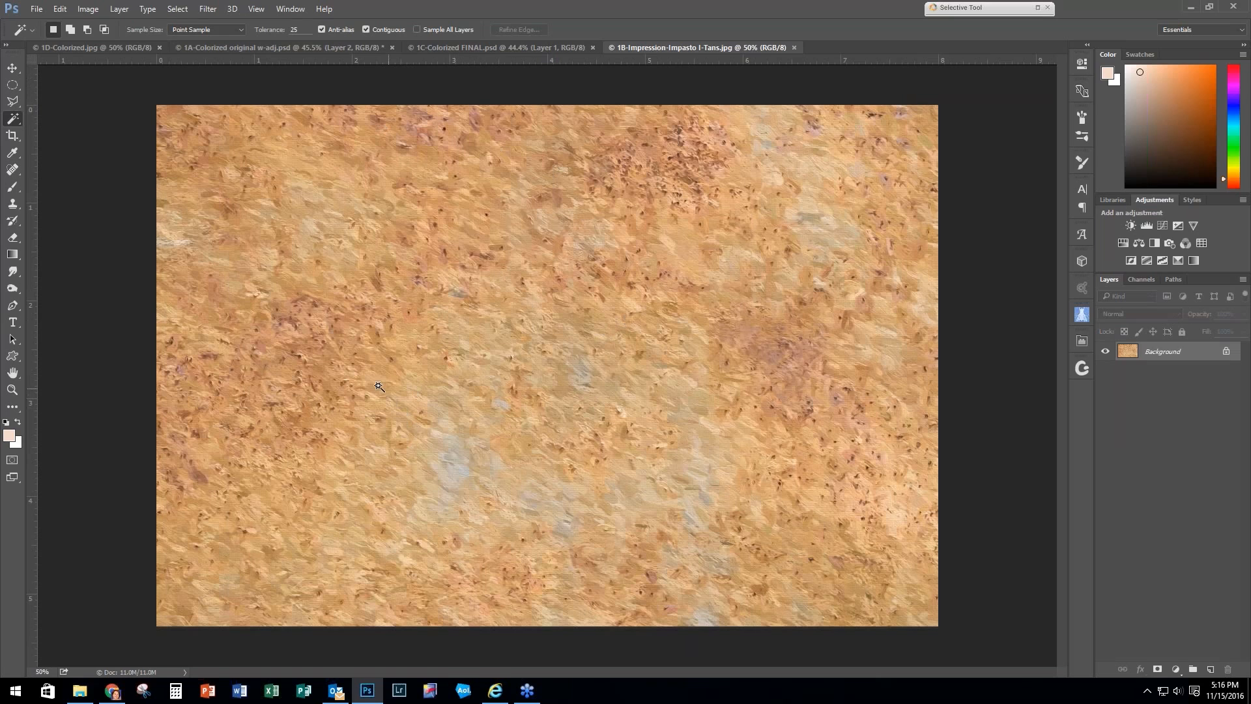
left_click(10, 68)
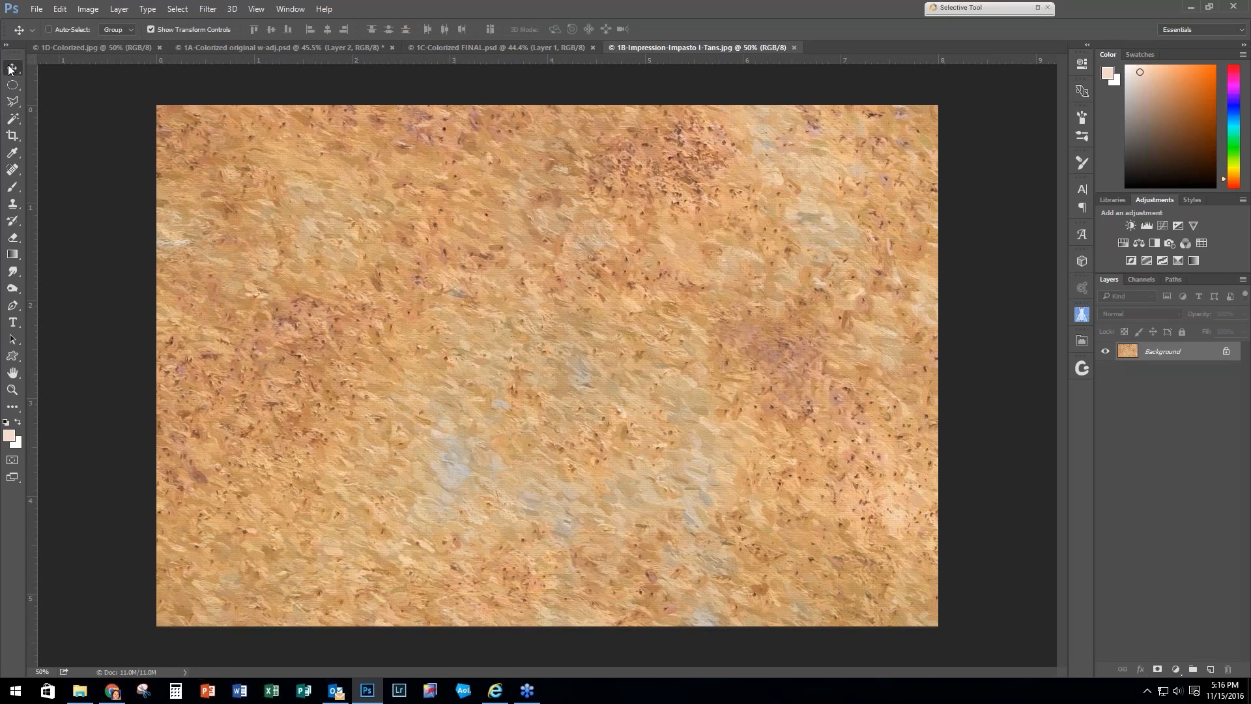
left_click_drag(642, 45, 876, 98)
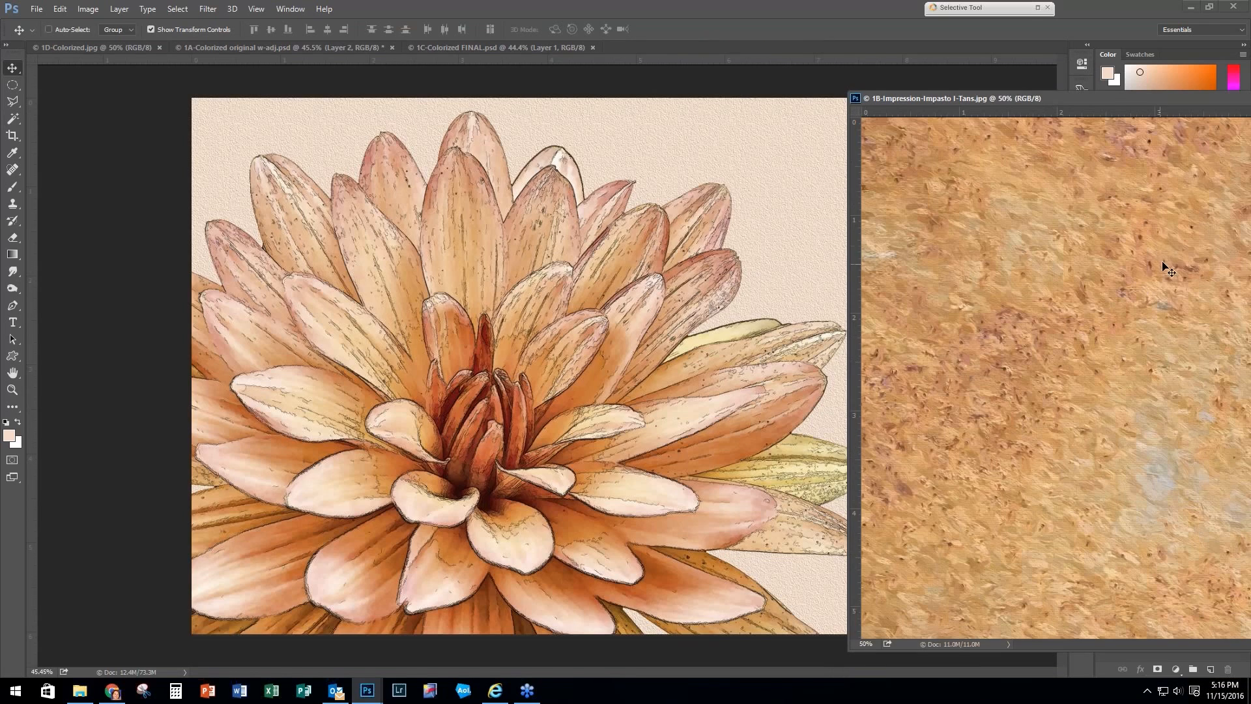
left_click_drag(1123, 265, 647, 139)
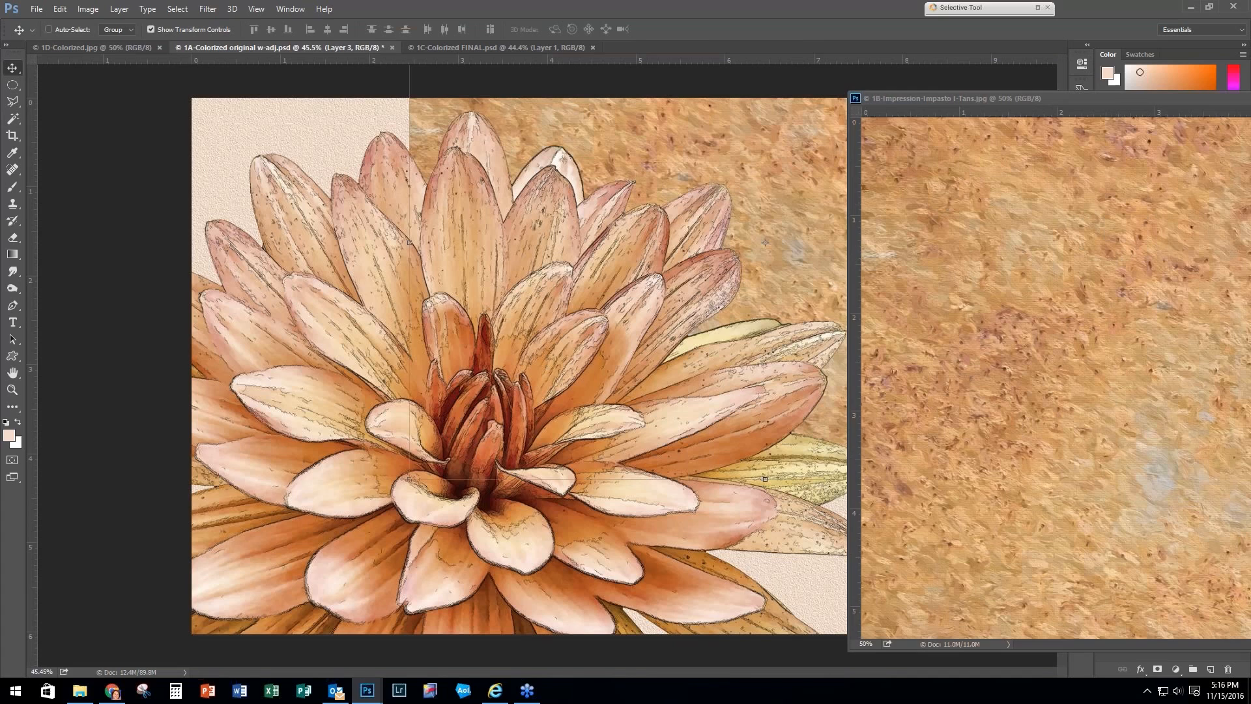
left_click(1246, 98)
Step: Align the impasto texture layer with the canvas and stretch its height to cover the whole canvas
left_click_drag(807, 190, 590, 292)
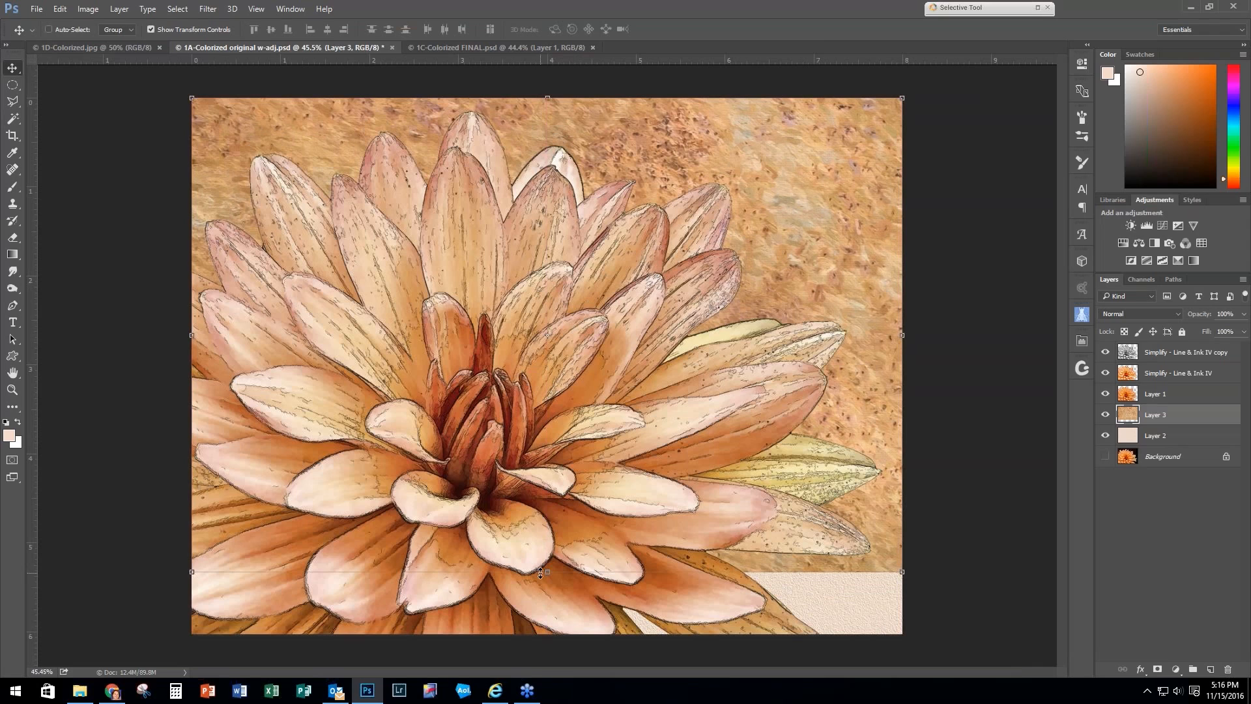
left_click_drag(546, 570, 547, 633)
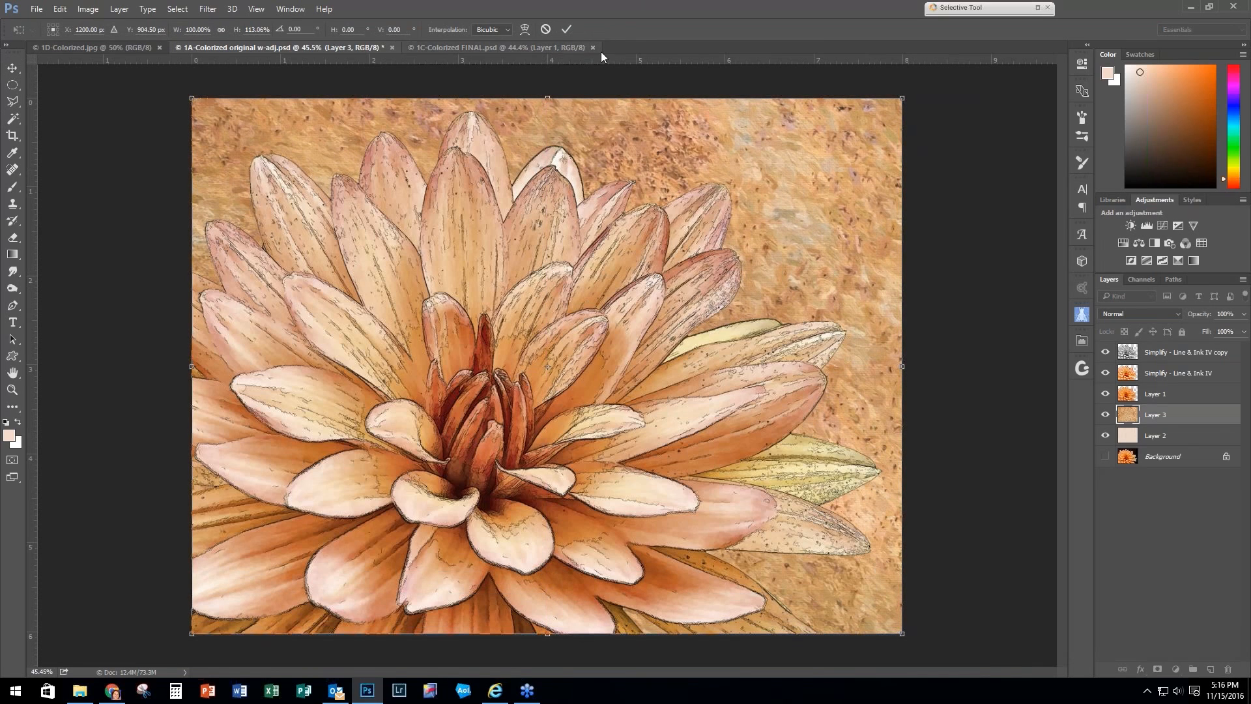
left_click(567, 30)
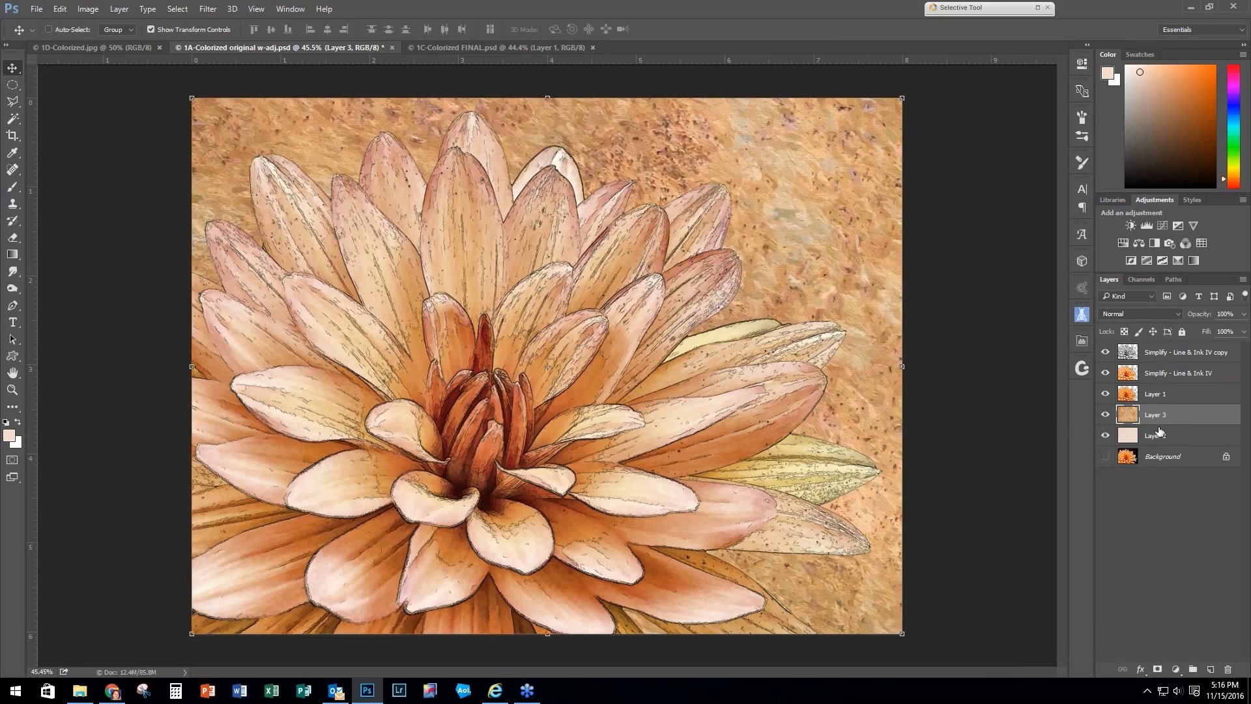
Step: Set the impasto texture layer to Multiply at 21% opacity and compare the background with the layer hidden and shown
left_click(1179, 314)
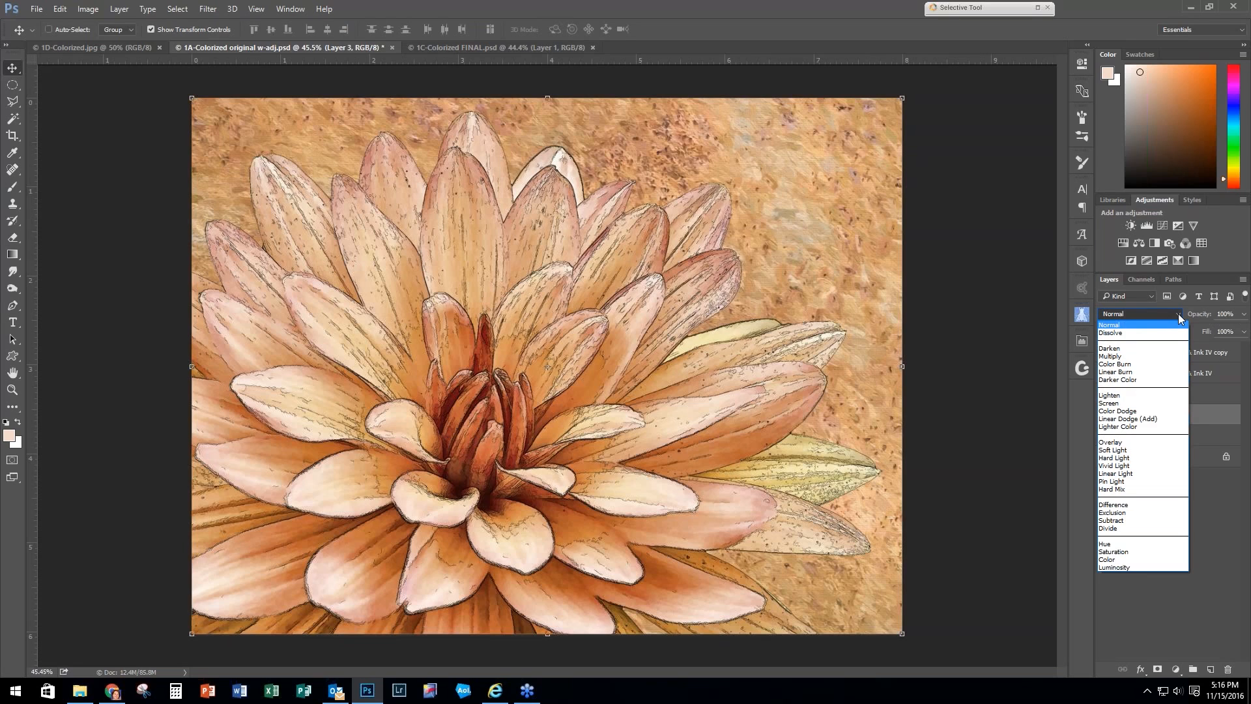
left_click(1135, 356)
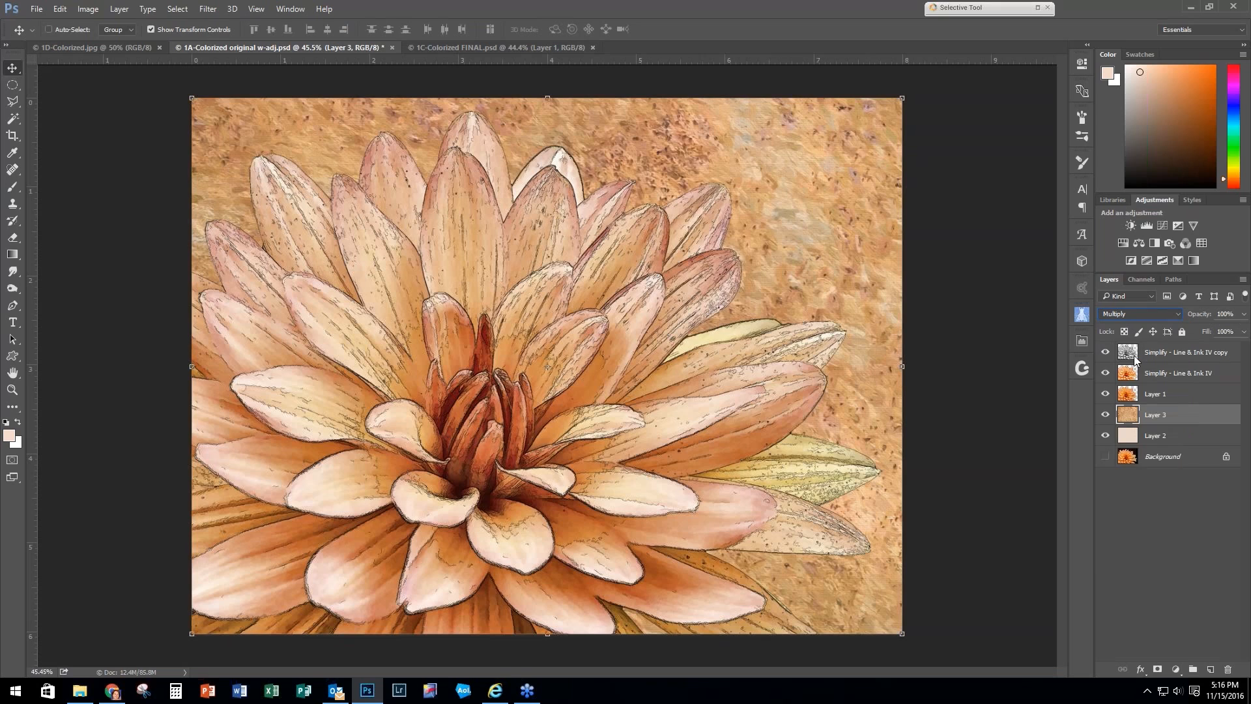
left_click(1245, 318)
left_click_drag(1243, 334, 1241, 336)
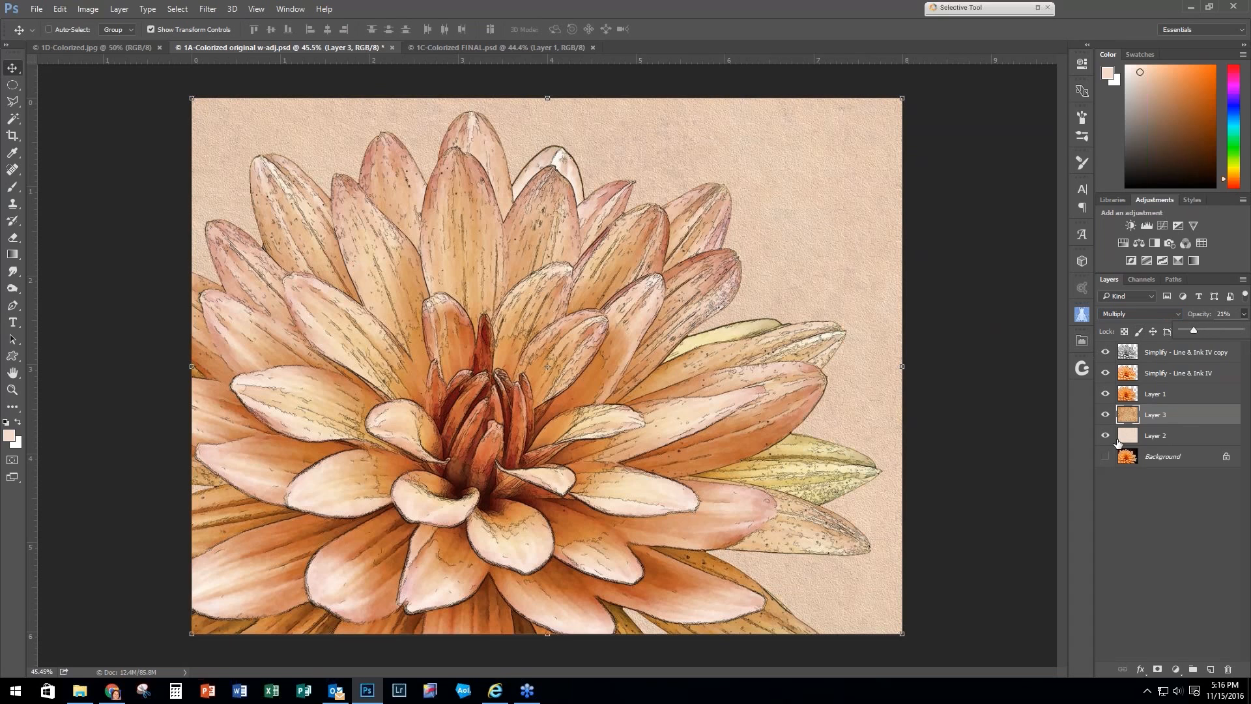
left_click(1105, 416)
left_click(1106, 416)
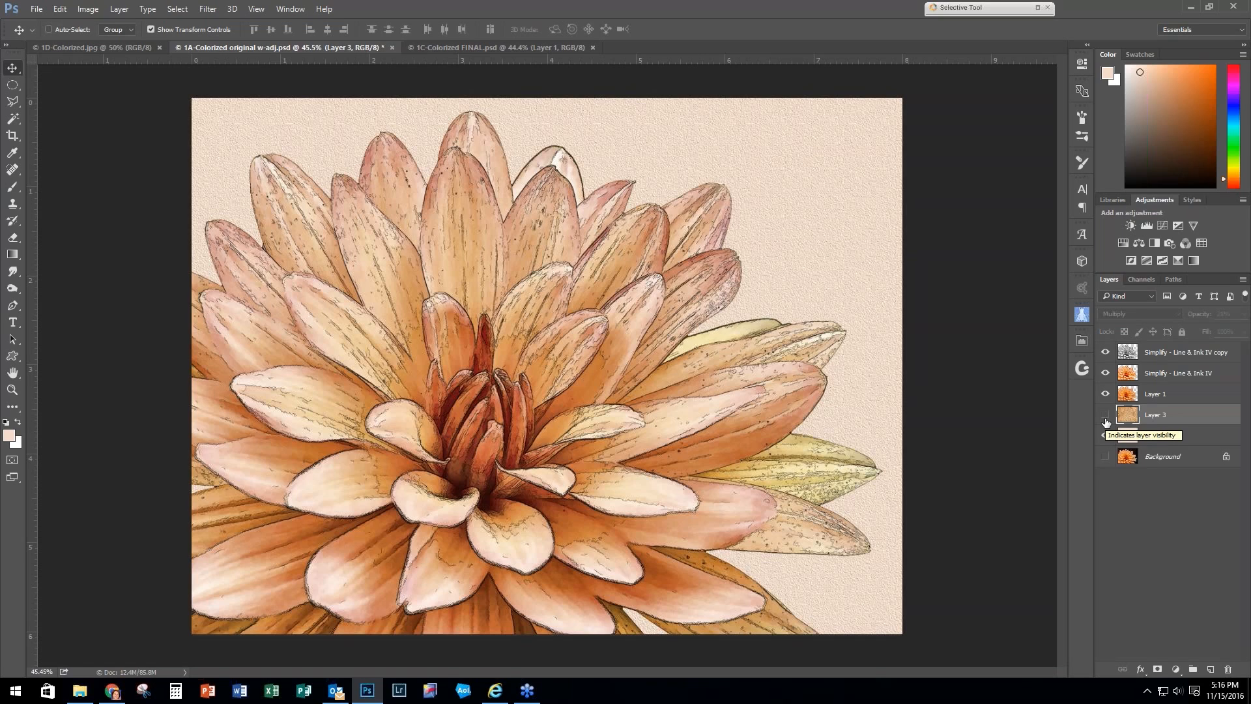
left_click(1105, 418)
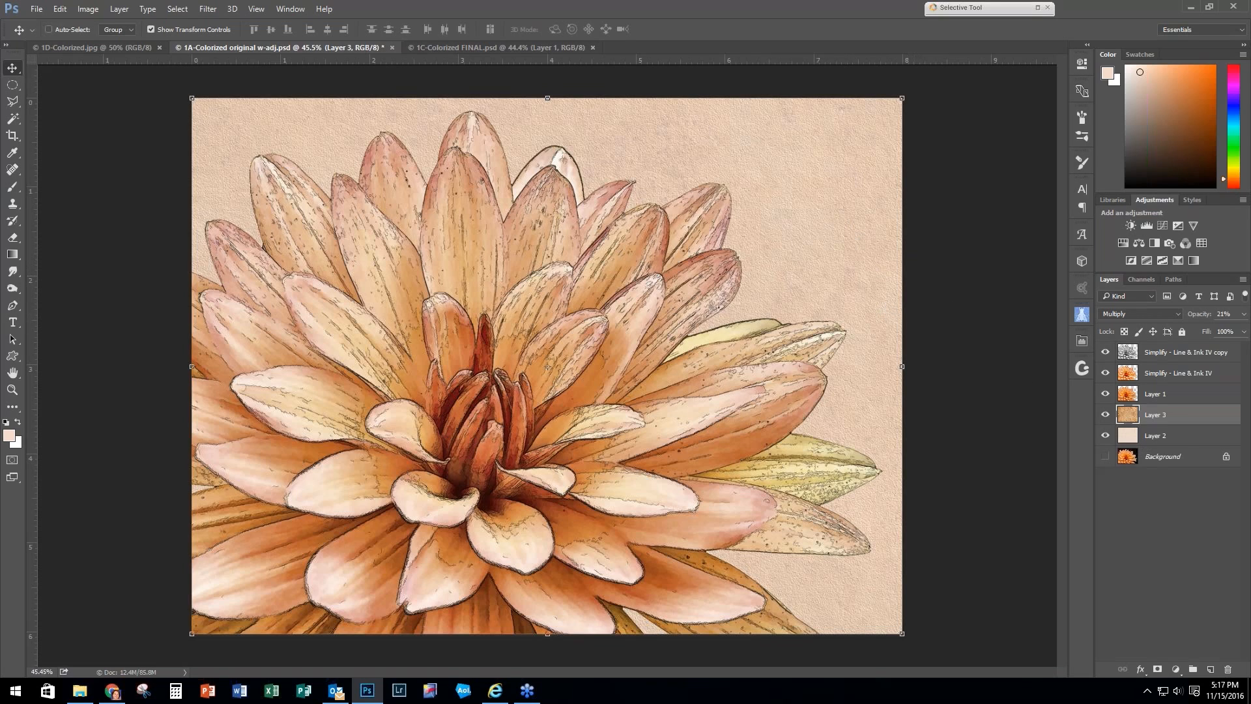
Step: Add a Smooth Stroke Emboss Bevel & Emboss effect to the impasto texture layer, with size 8 px, soften 15 px and slightly increased depth
double_click(1189, 416)
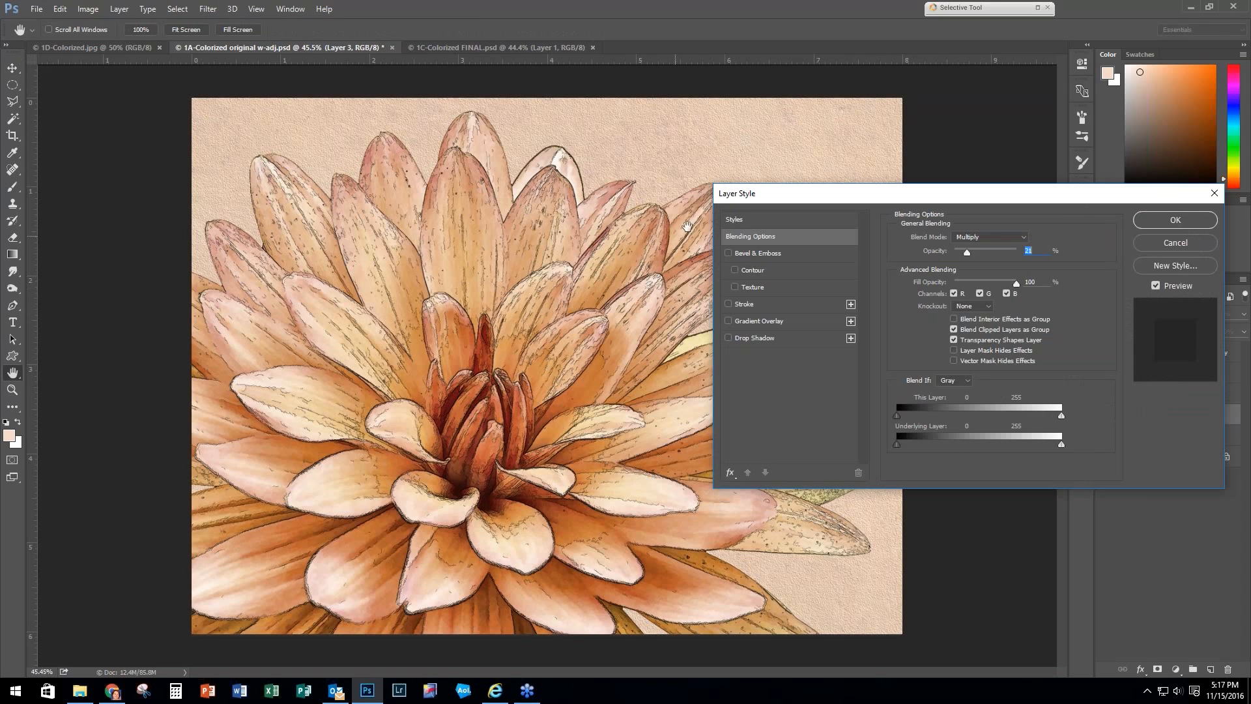
left_click(728, 253)
left_click(812, 253)
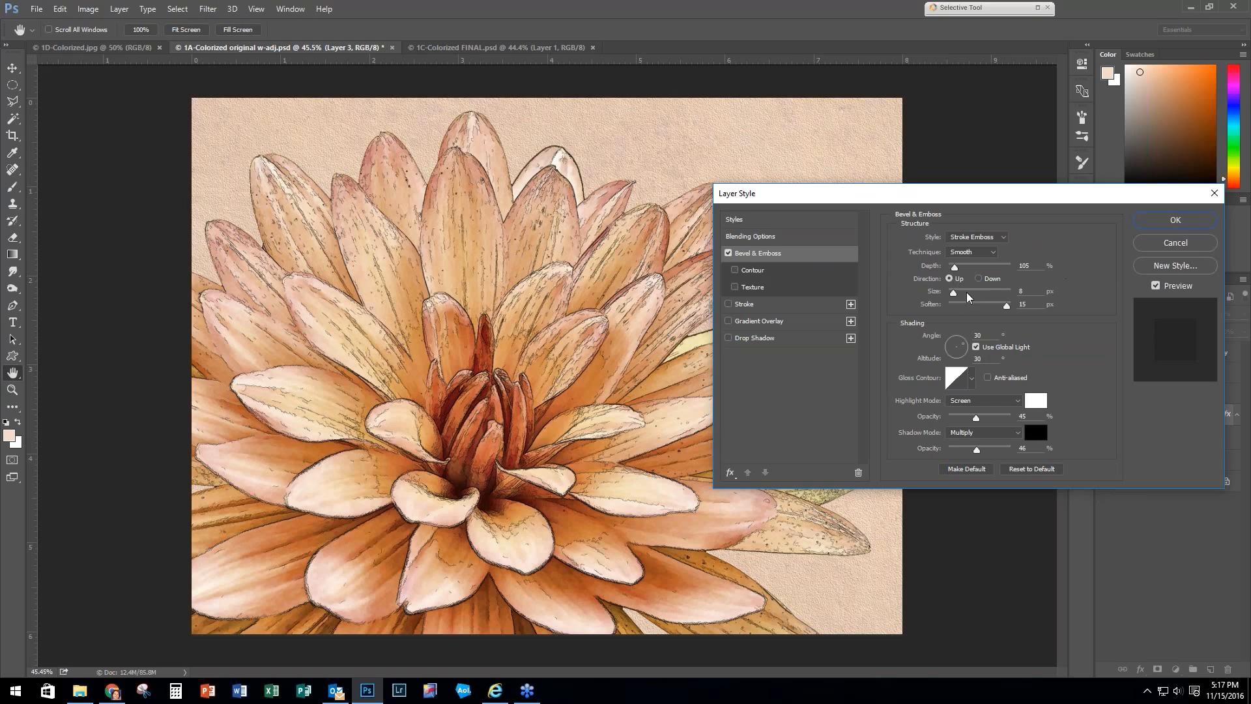
left_click_drag(954, 267, 962, 269)
left_click(1176, 221)
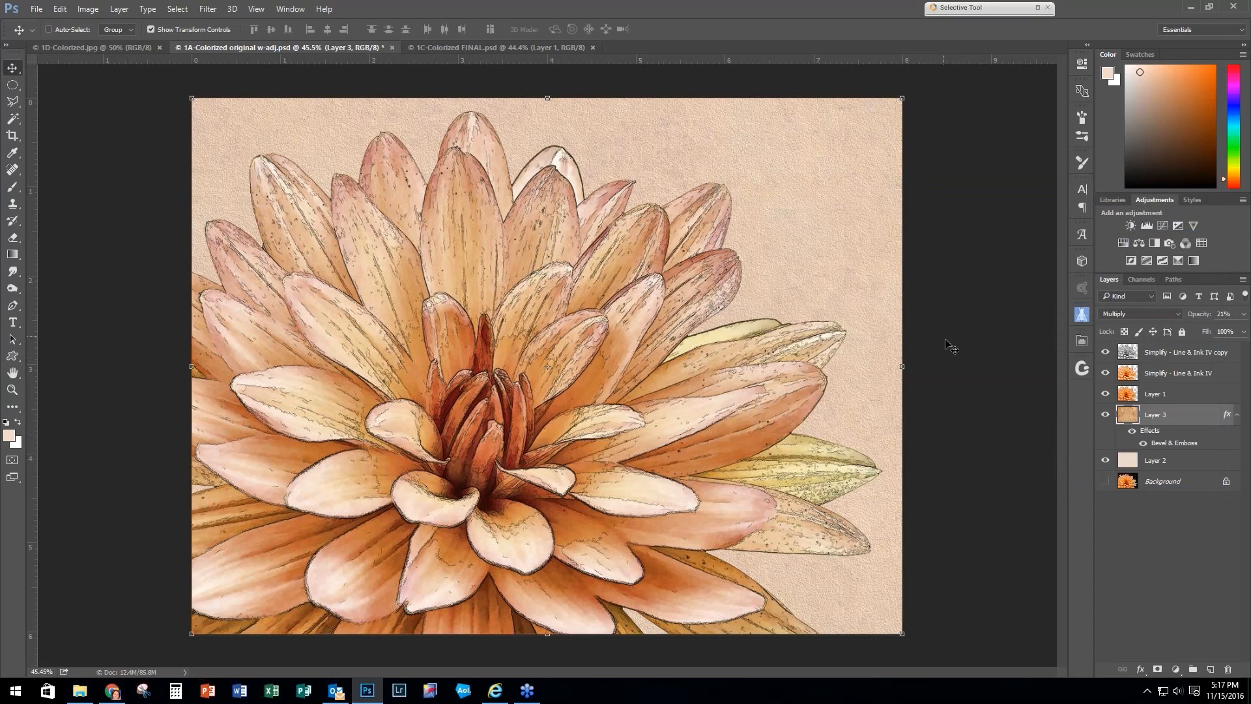
scroll(966, 352, "down", 1)
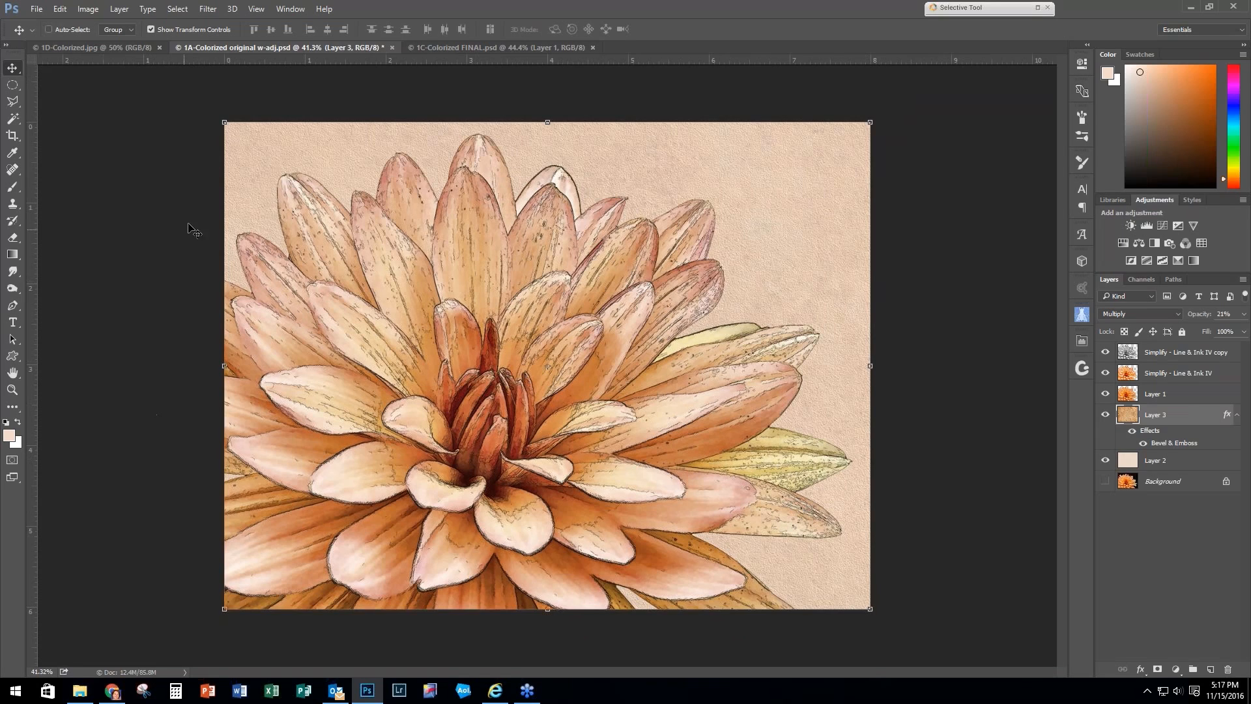
Step: Show and select the Background layer, and extend the canvas by a relative 0.10 inches in width and height with white
left_click(1106, 482)
left_click(1186, 486)
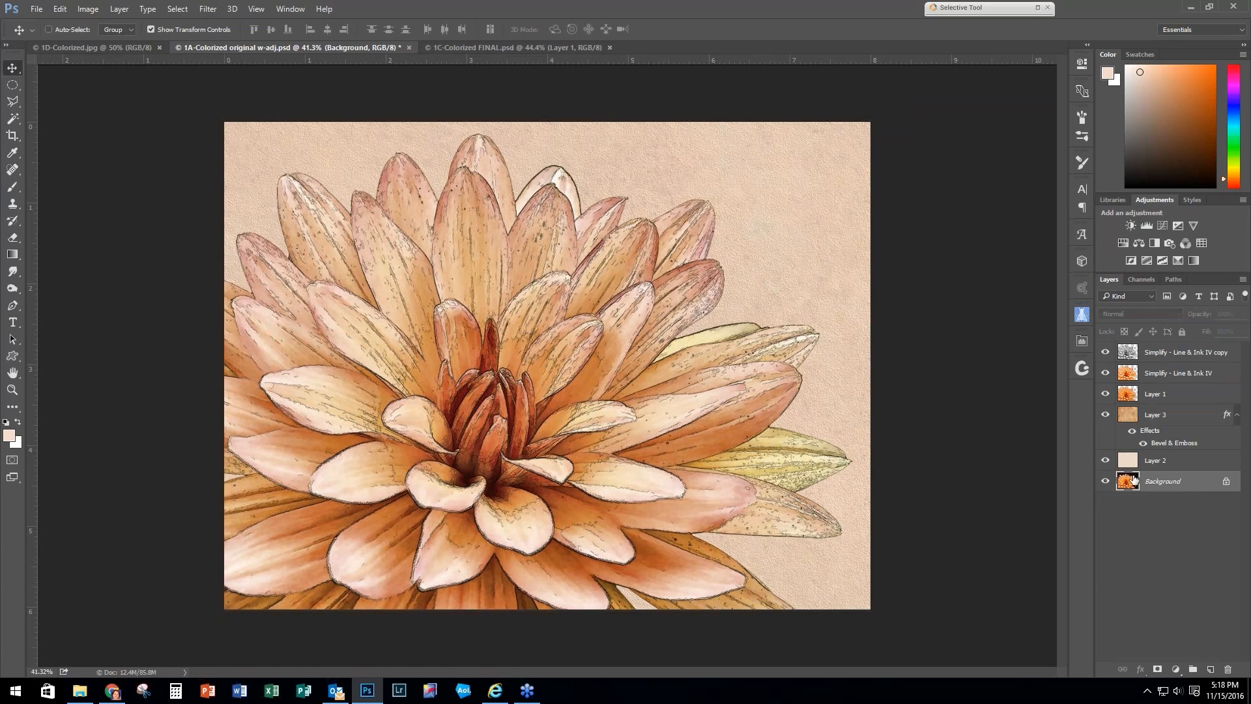
left_click(88, 10)
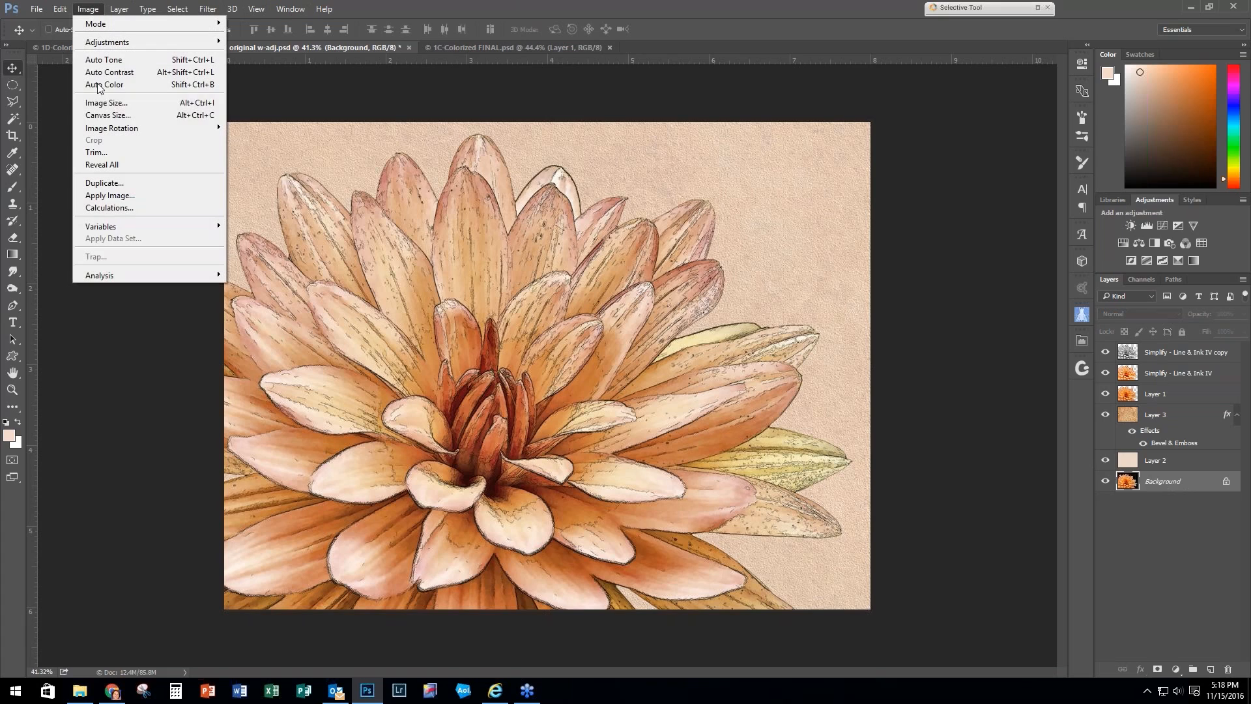
left_click(86, 116)
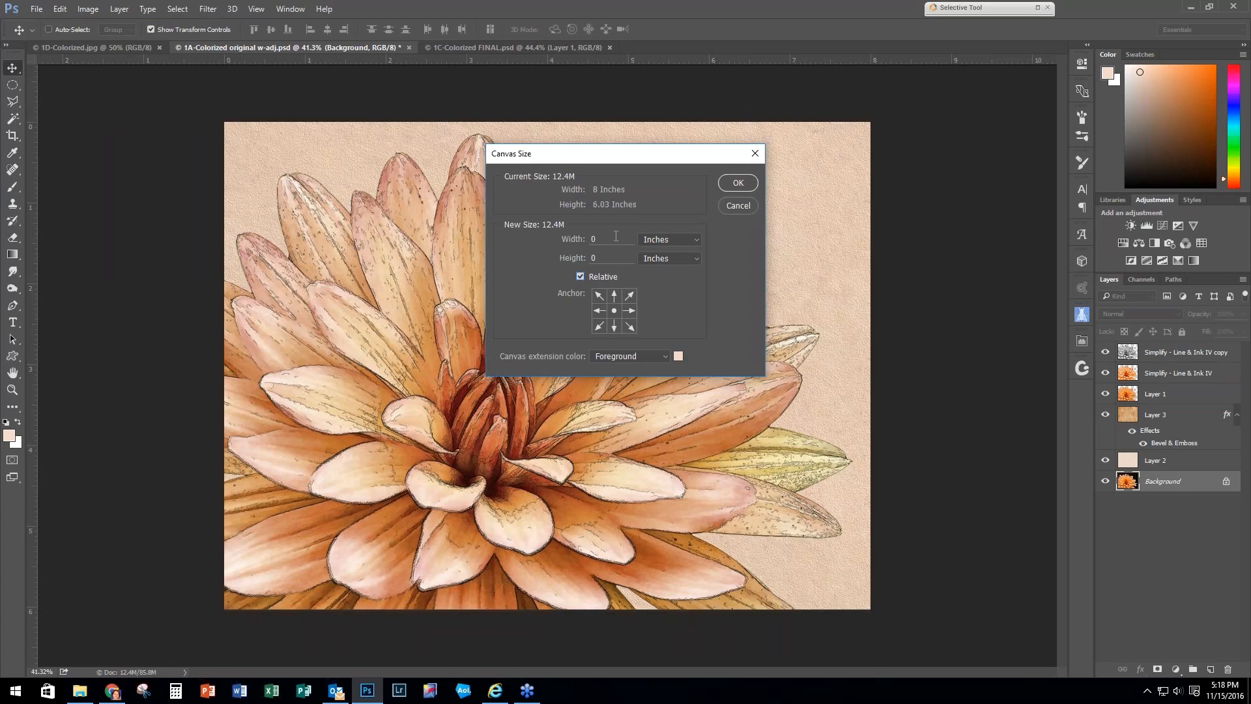
left_click(581, 277)
left_click(609, 239)
type(".100.10")
left_click(666, 354)
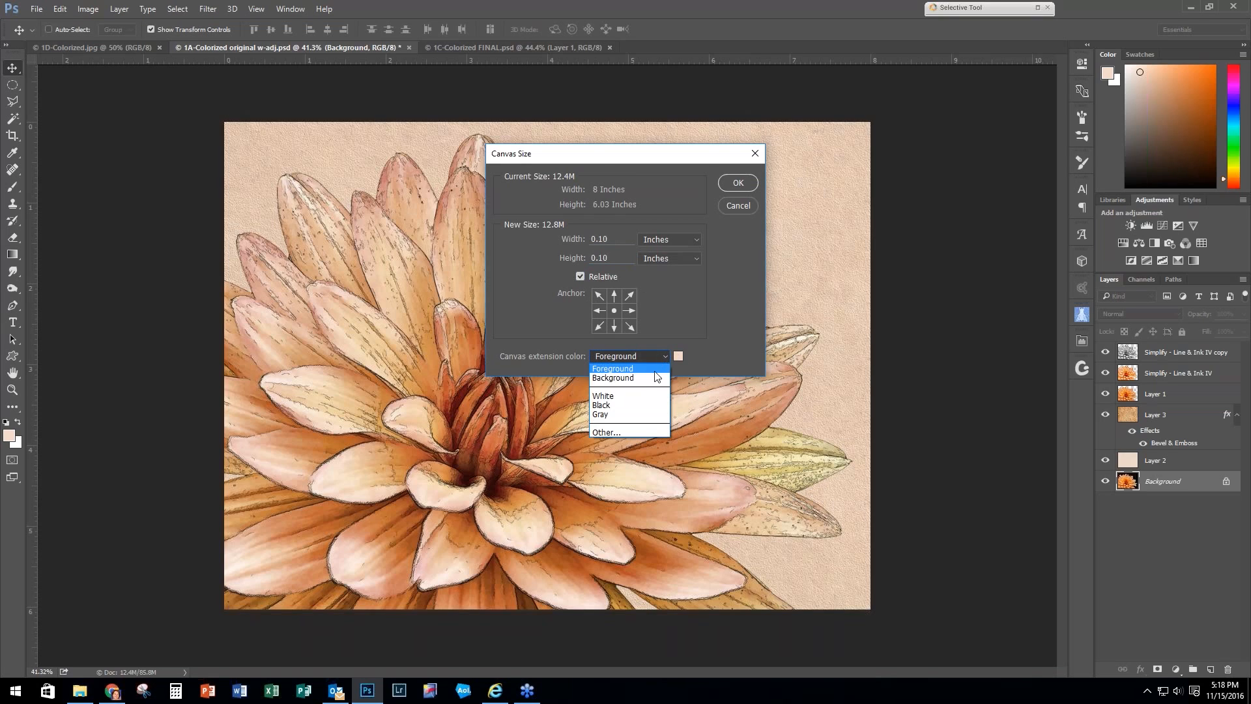
left_click(611, 396)
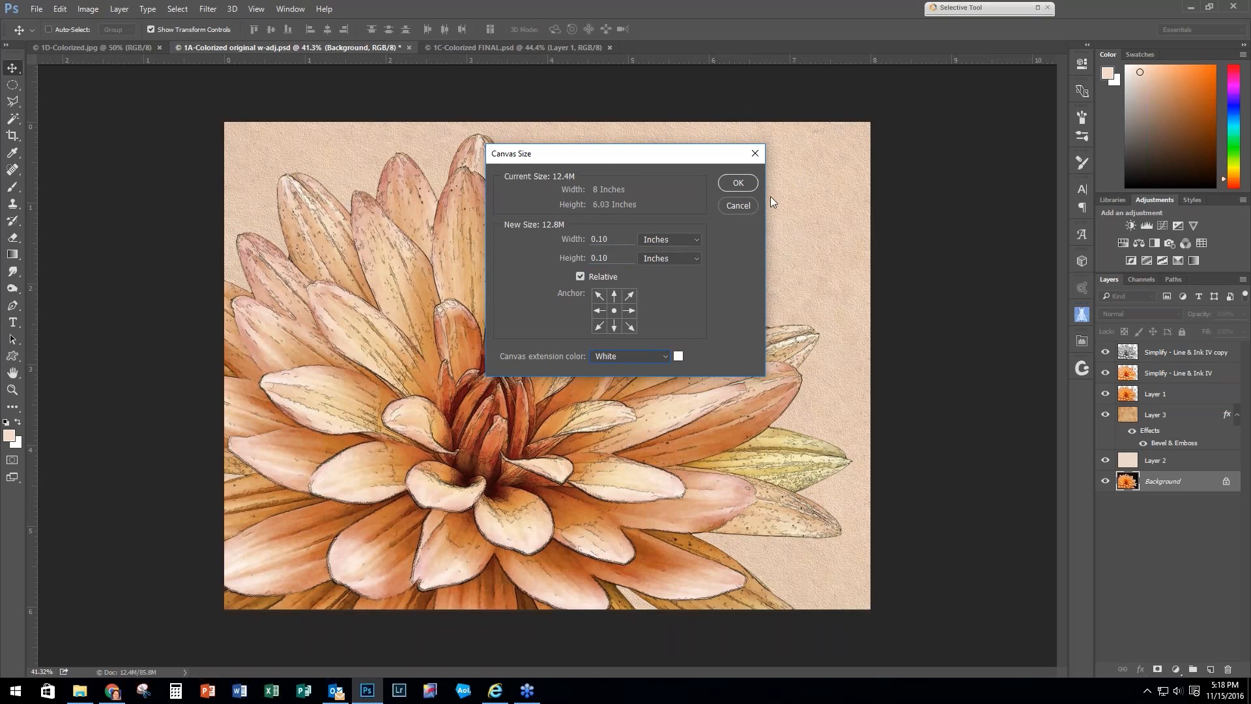
left_click(738, 183)
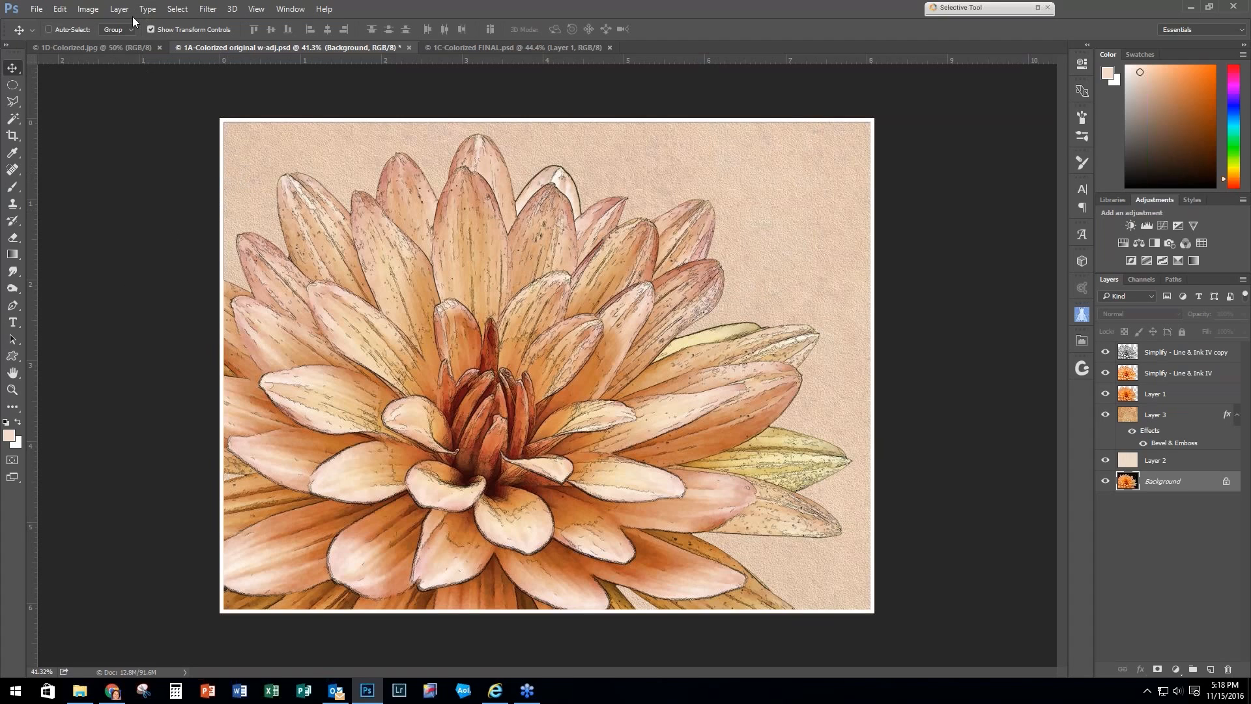
Step: Extend the canvas by another relative 0.2 inches in width and height, using the peach foreground color
left_click(80, 9)
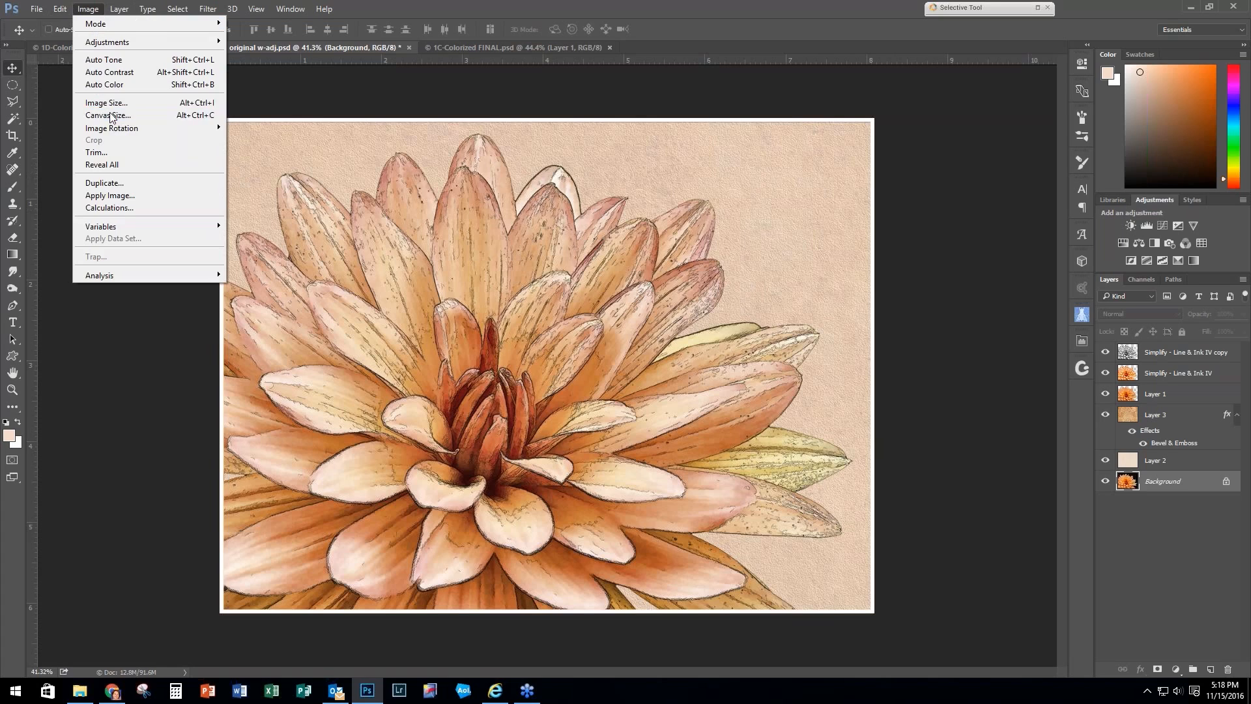
left_click(108, 115)
left_click(607, 239)
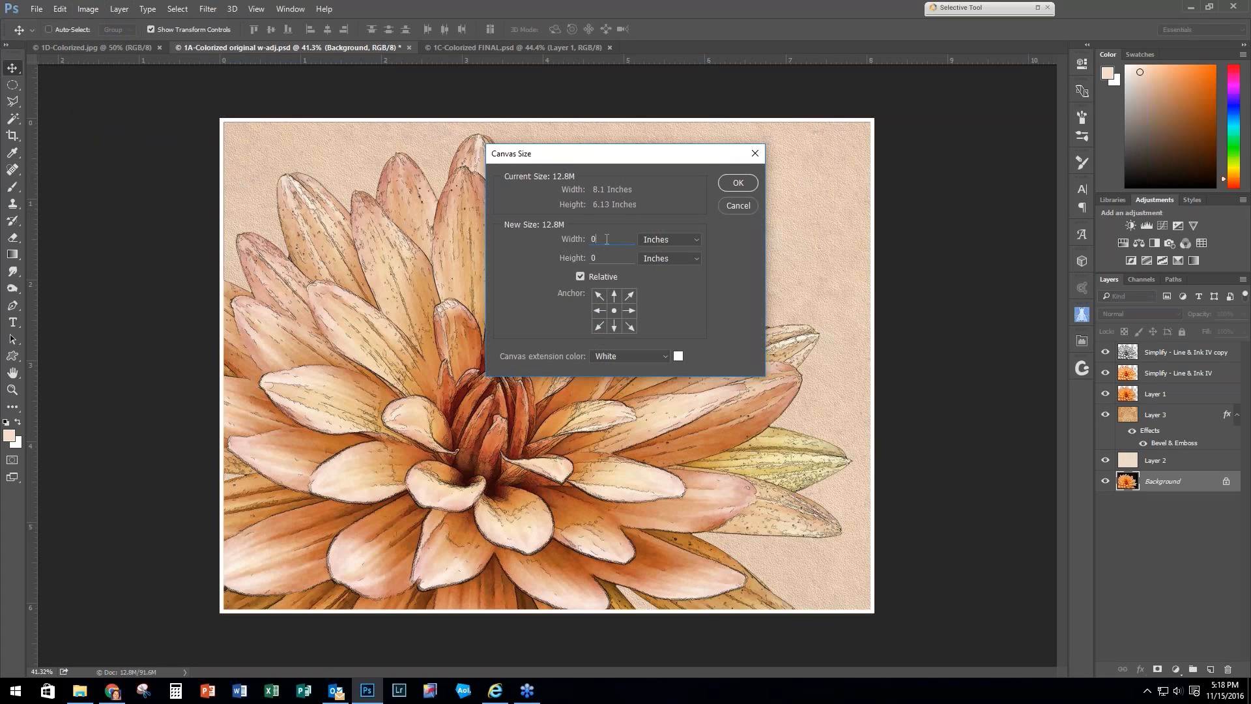
type(".2")
key("Tab")
type("0.2")
left_click(664, 357)
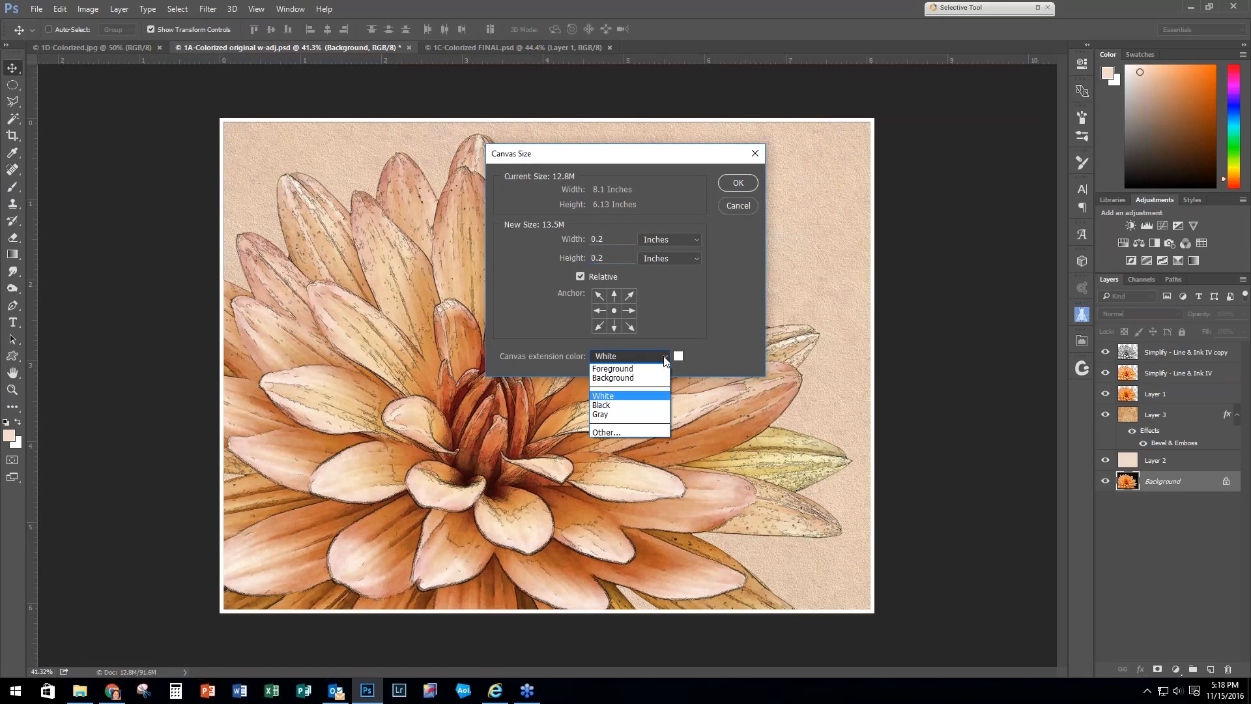
left_click(626, 369)
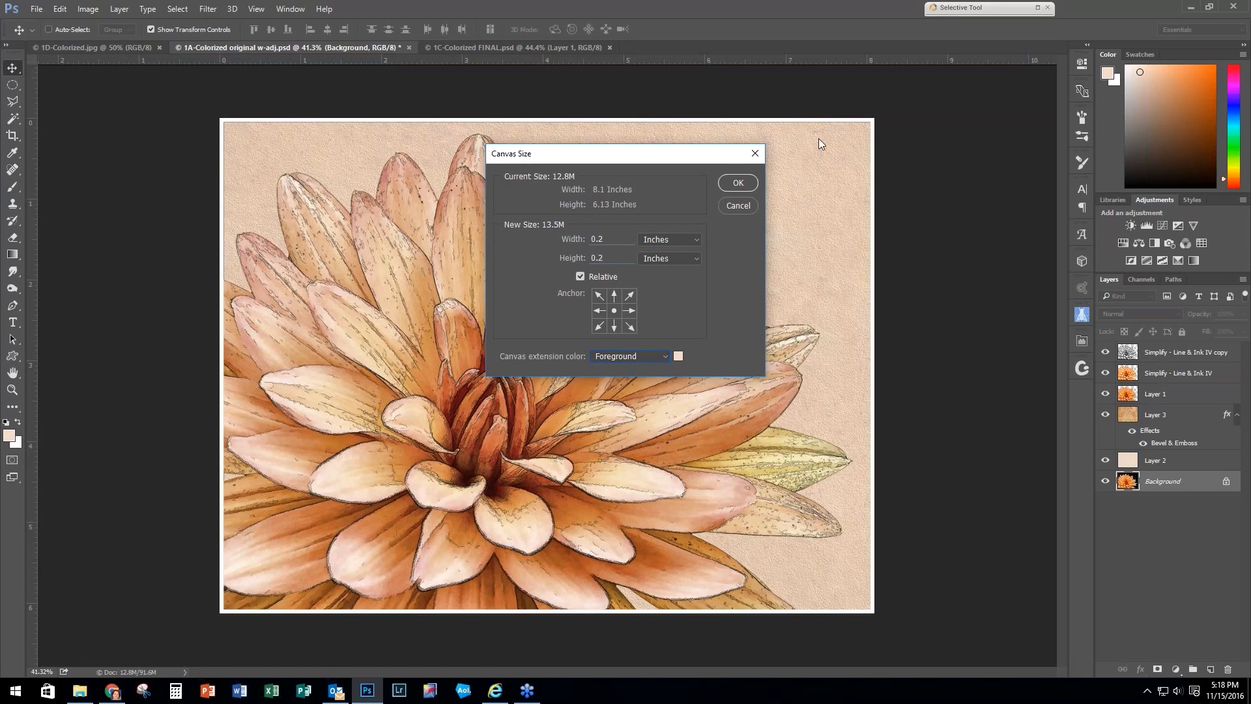
left_click(738, 183)
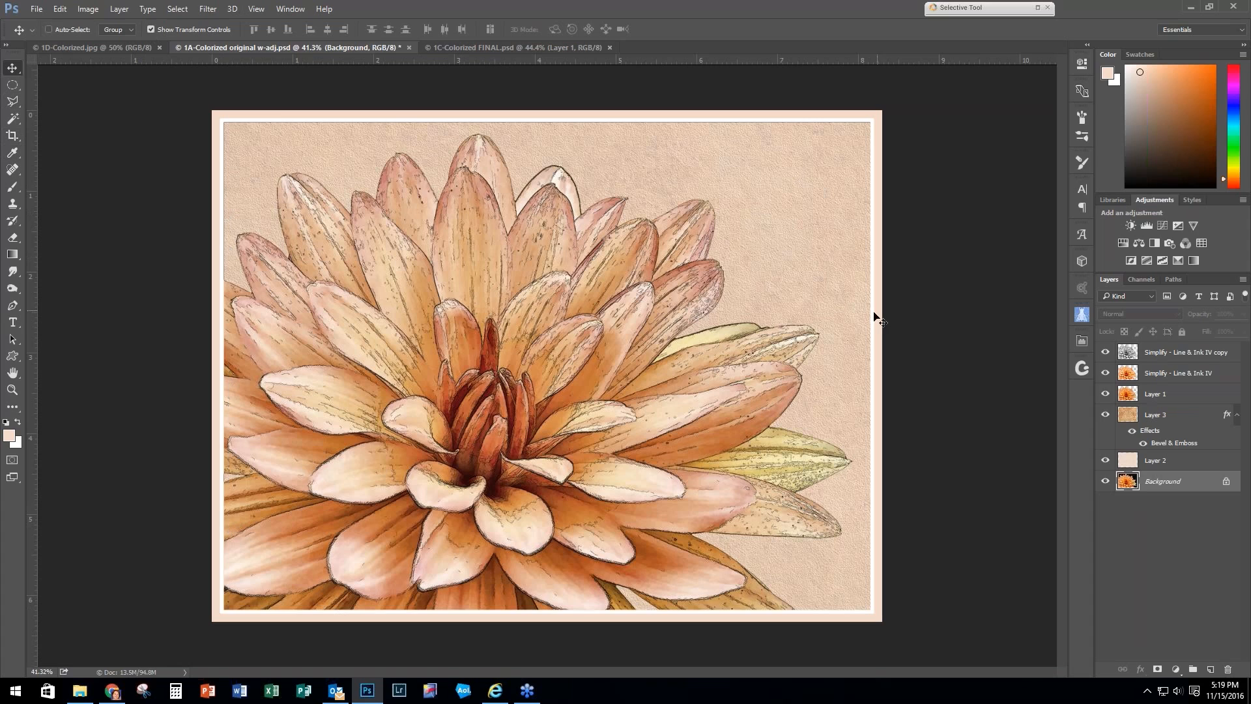
Step: Compare the framed dahlia with 1D-Colorized.jpg and with its own original photo by showing the Background layer alone
left_click(75, 48)
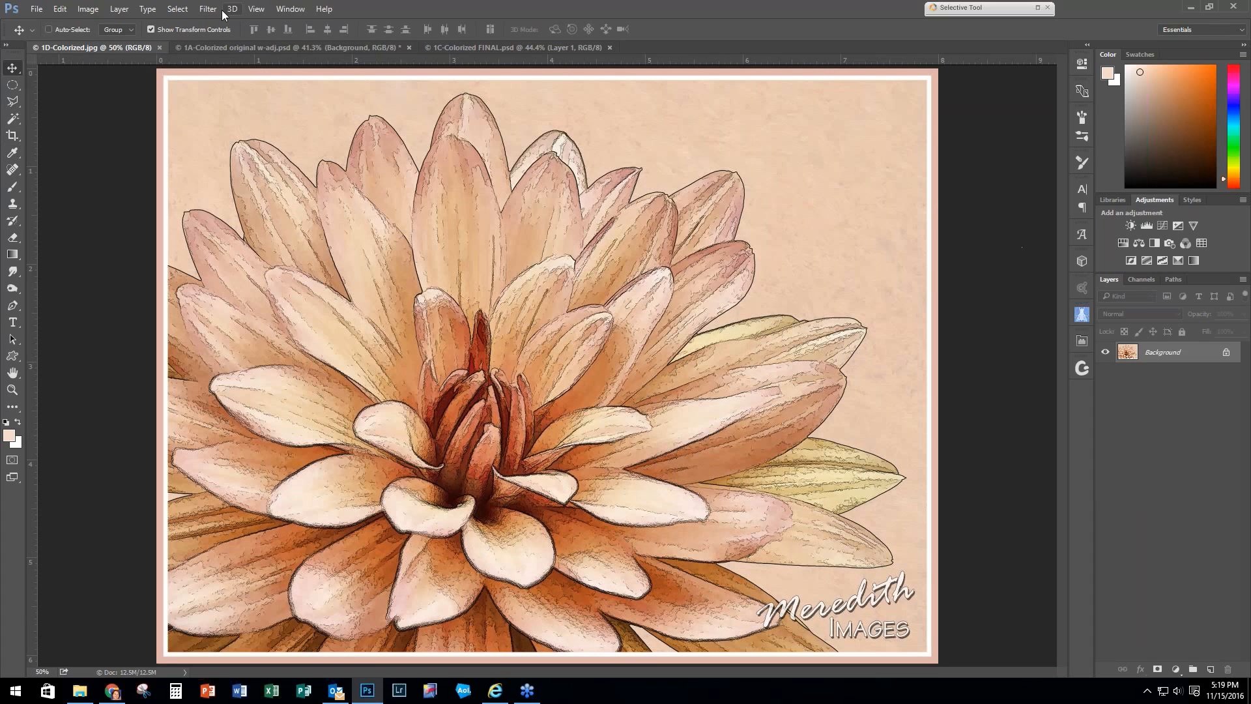
left_click(197, 49)
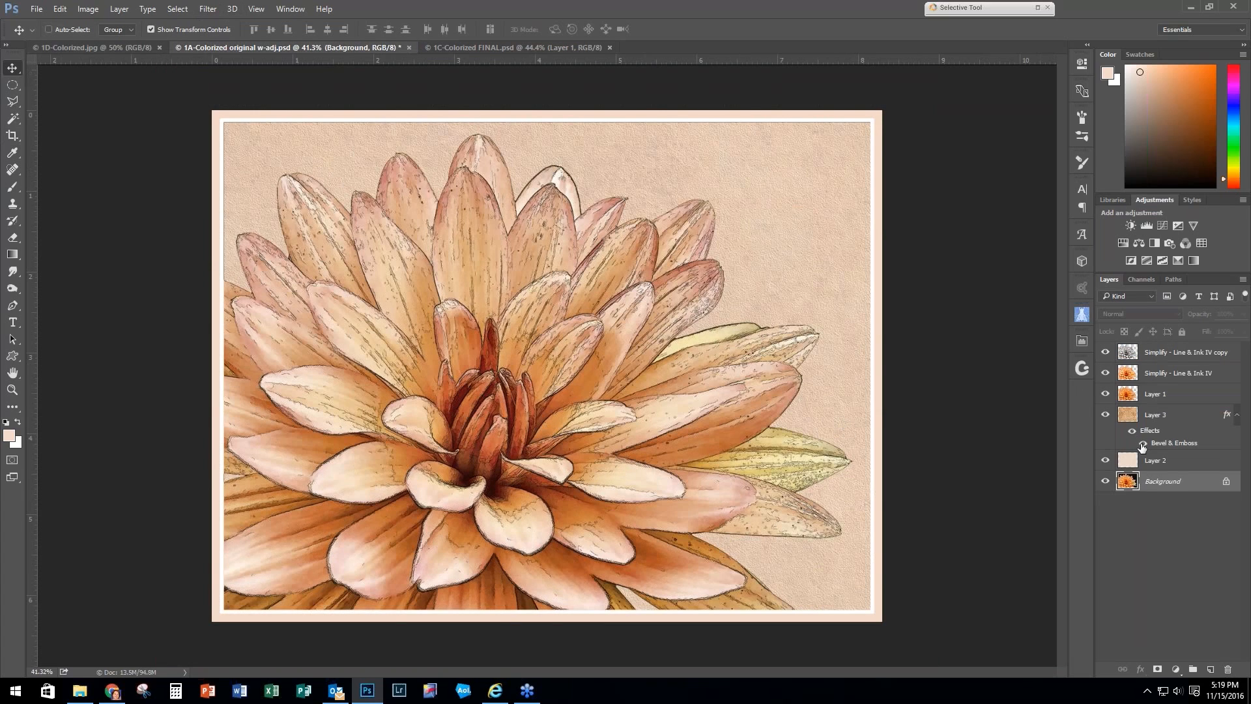
left_click(1106, 481, "alt")
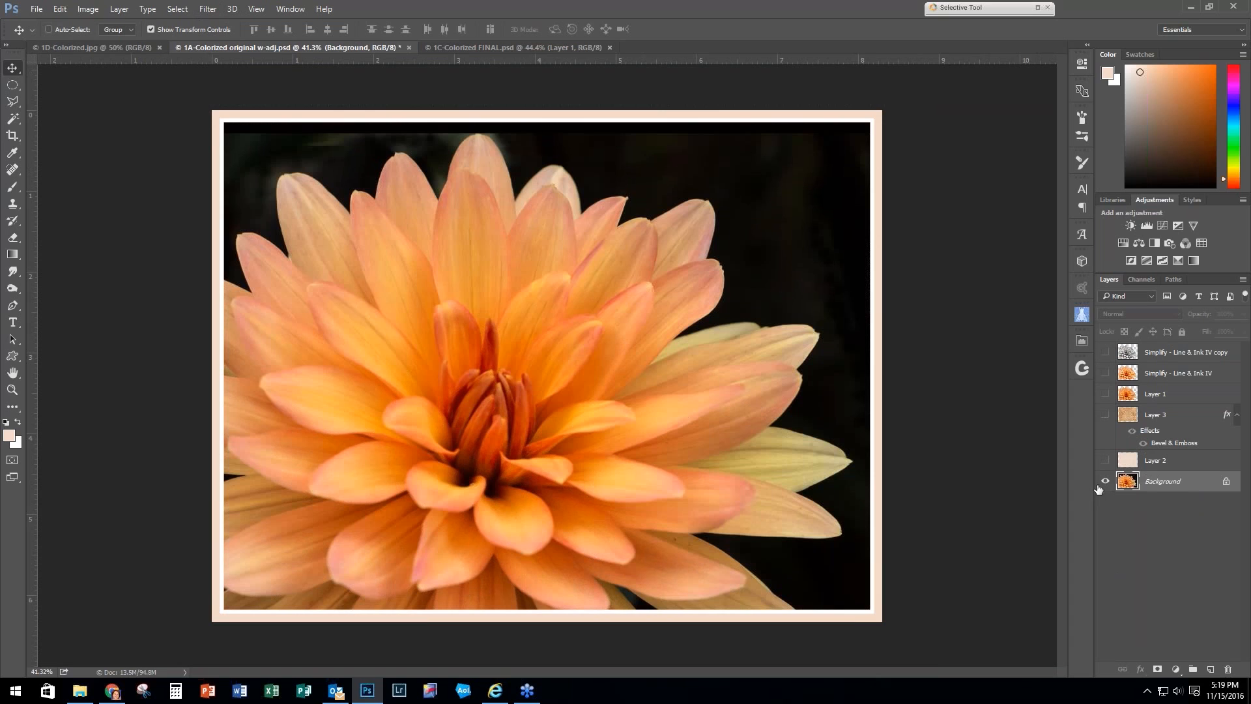
left_click(1106, 481, "alt")
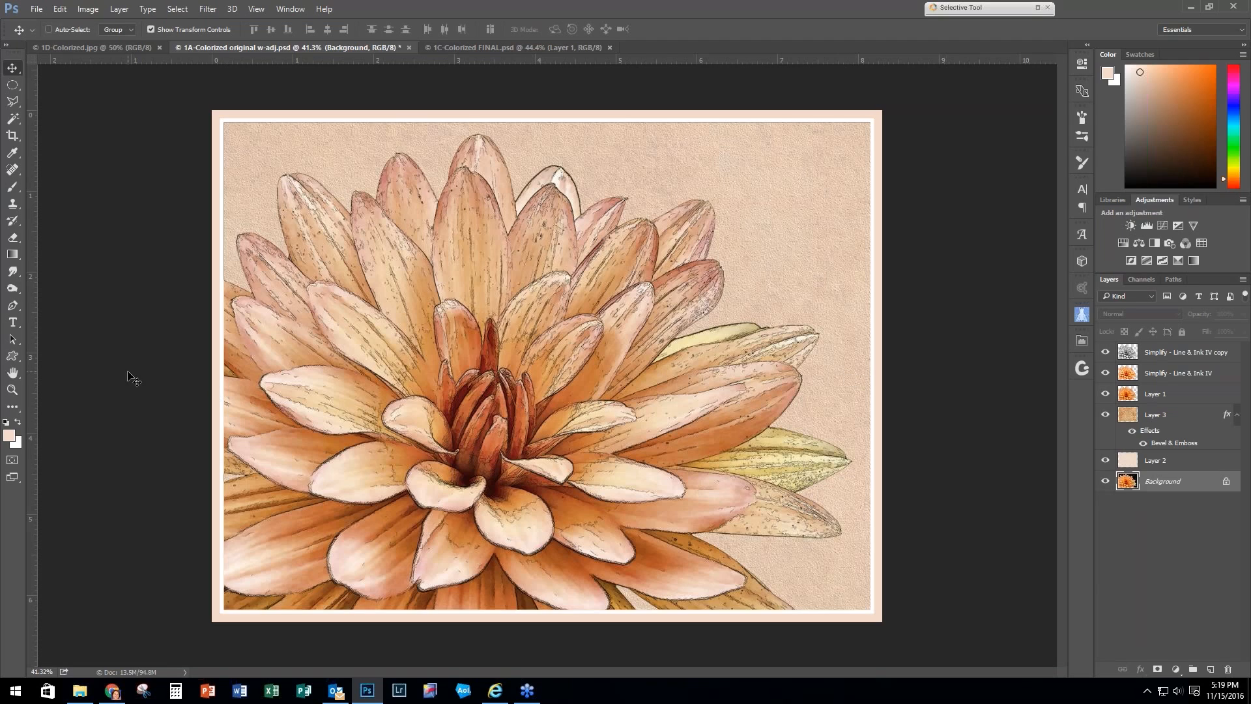
Step: Close the dahlia artwork and all the other open dahlia documents
left_click(38, 9)
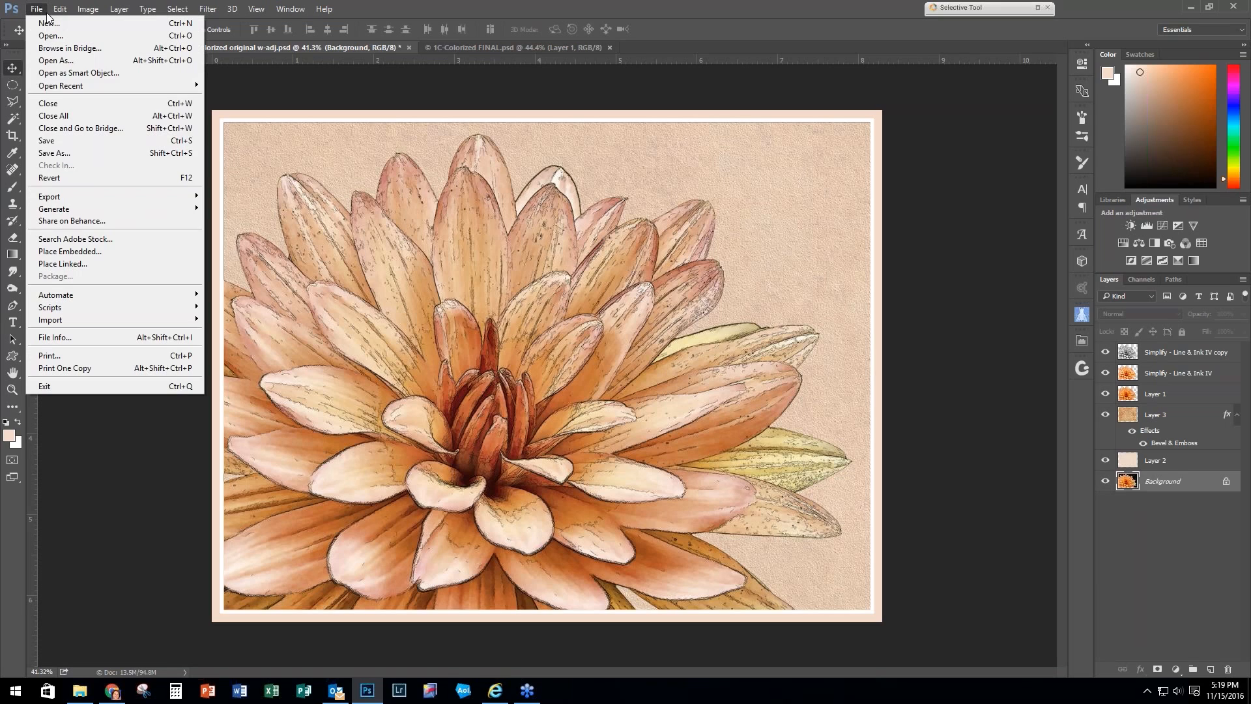
left_click(60, 103)
left_click(605, 261)
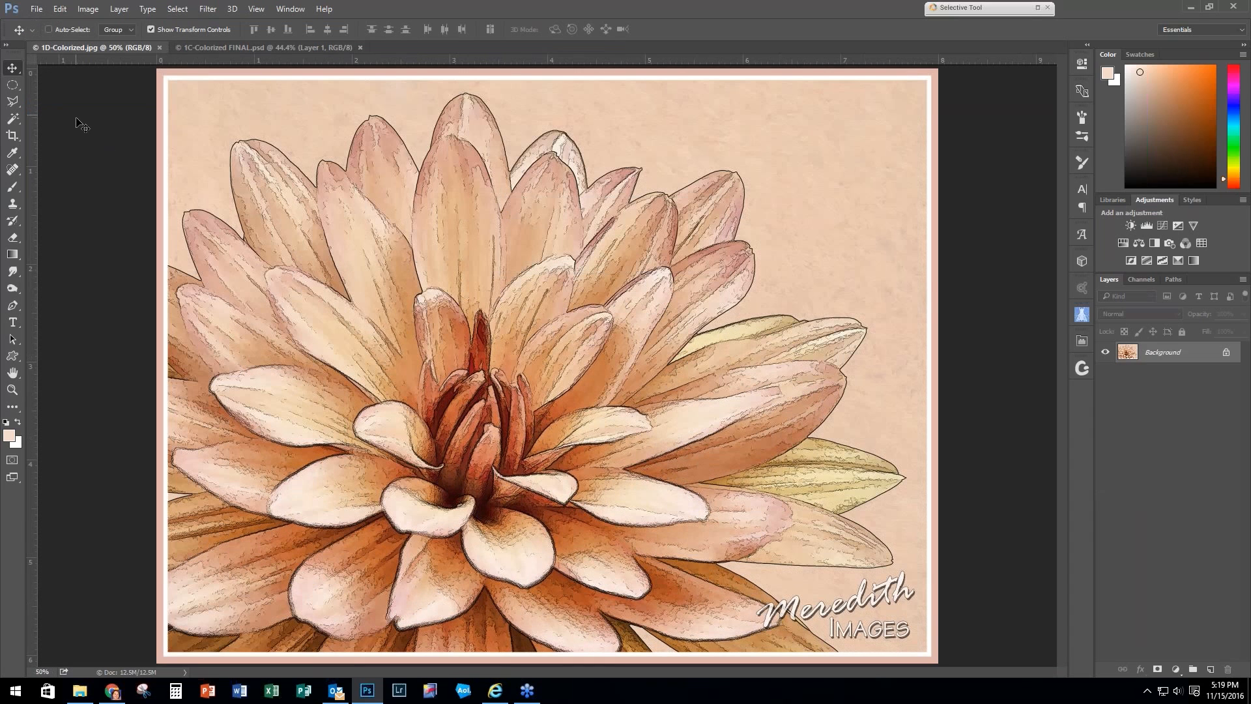
left_click(38, 10)
left_click(69, 115)
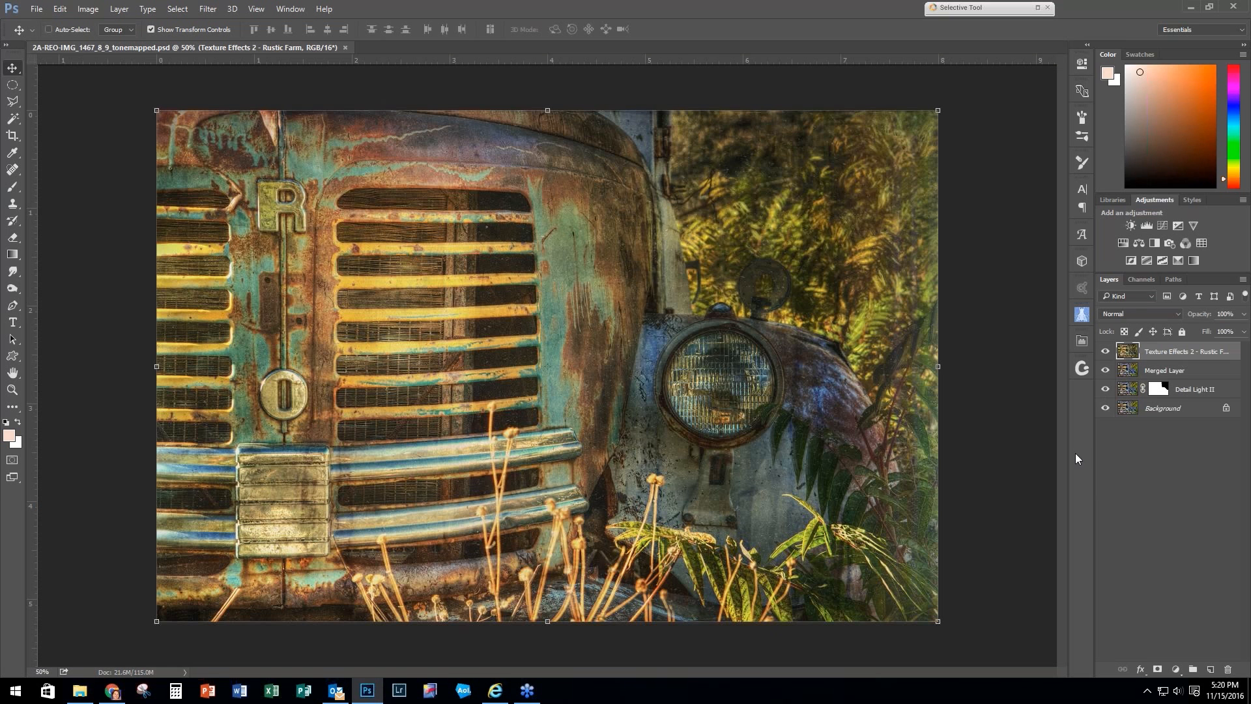
Step: Show only the truck photo's Background layer, select it, and ready the Clone Stamp with a 25 px brush
left_click(1105, 409, "alt")
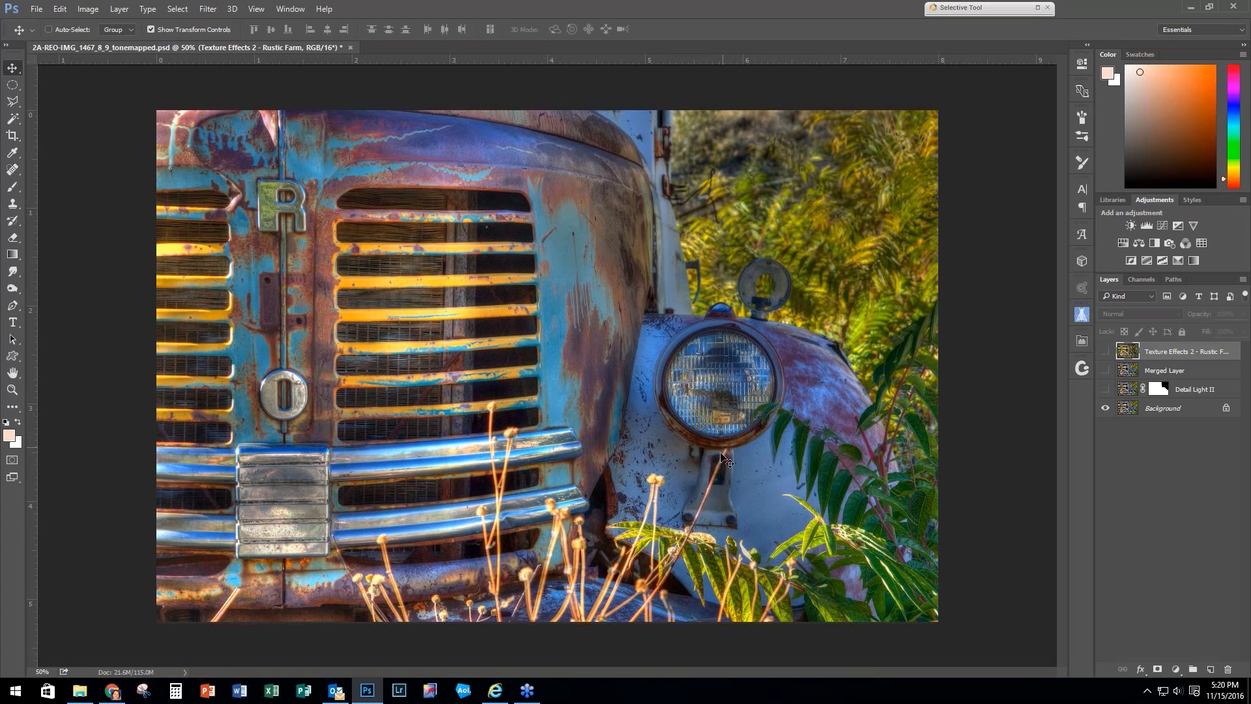
left_click(13, 204)
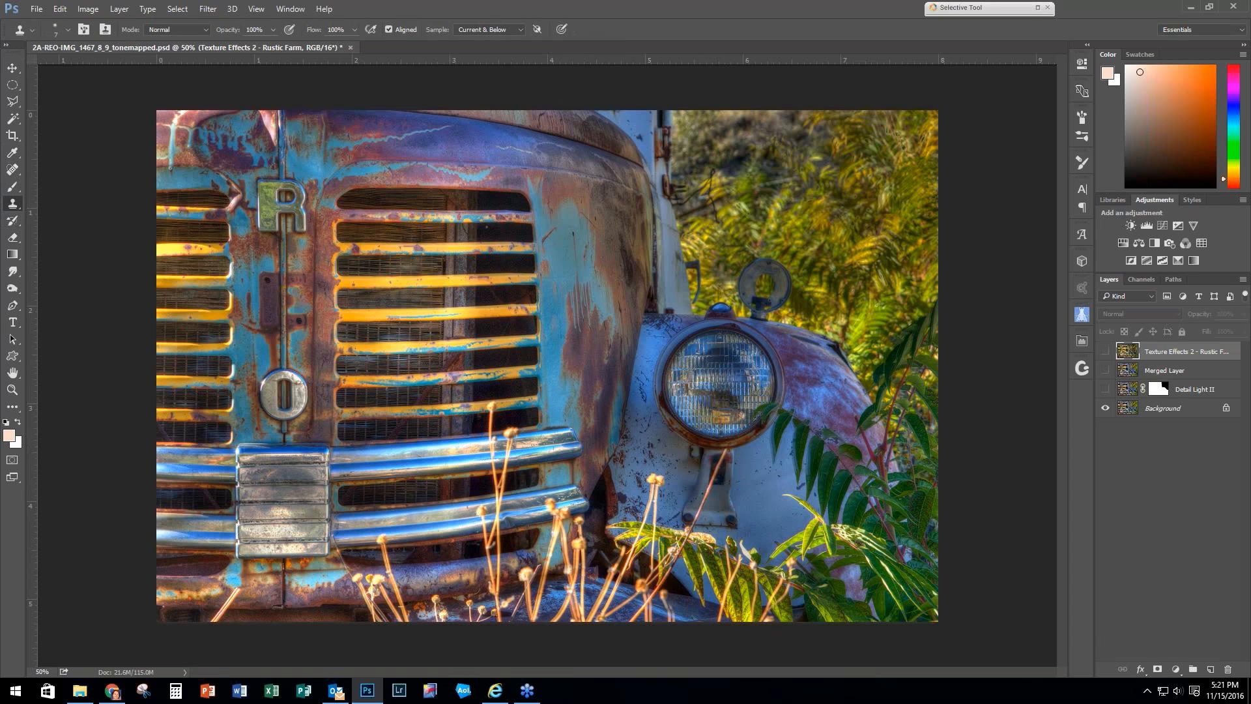
left_click(1153, 404)
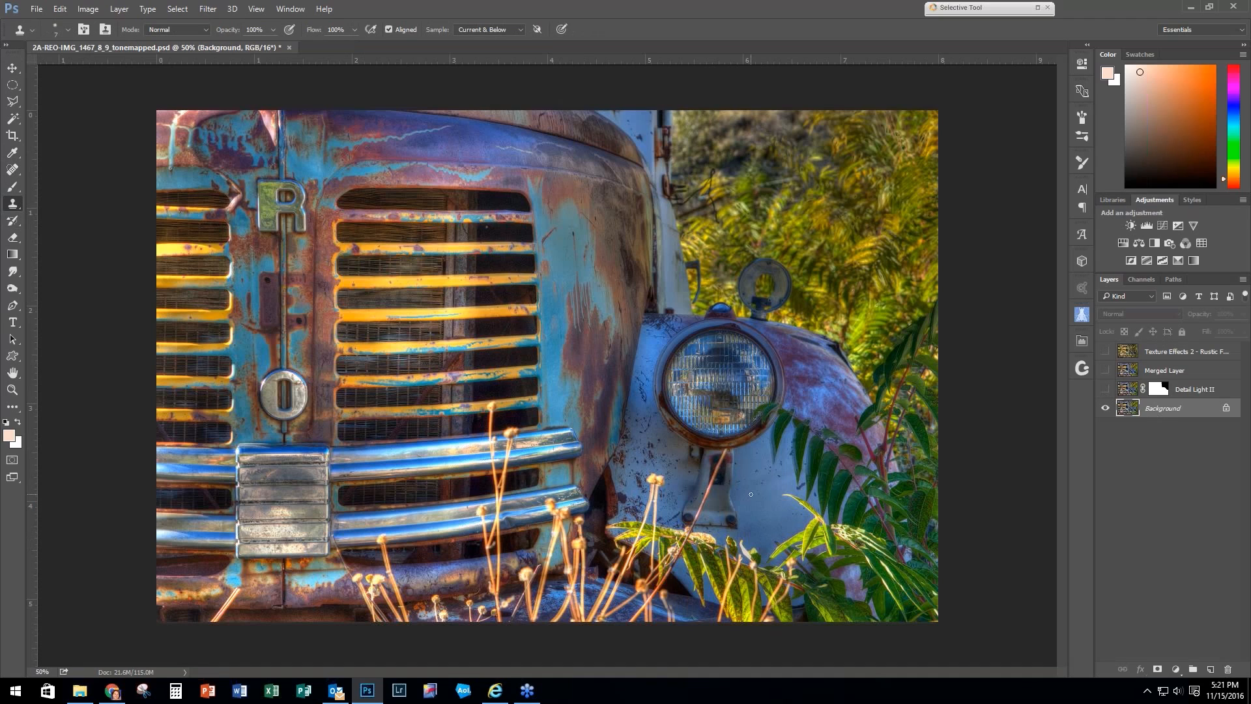
key("bracketright")
key("bracketright")
Step: Delete the Texture Effects 2, Merged Layer and Detail Light II layers, leaving only the Background
left_click(1105, 389)
left_click(1187, 353)
left_click(1193, 389, "shift")
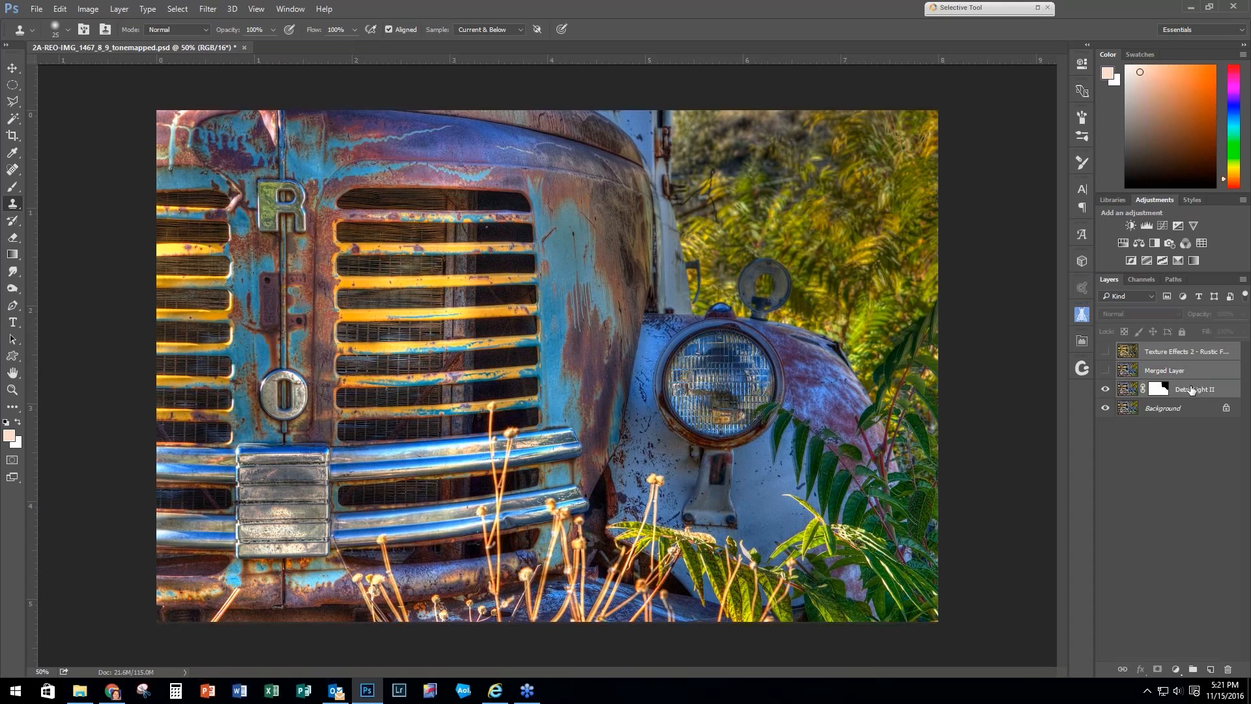
right_click(1193, 389)
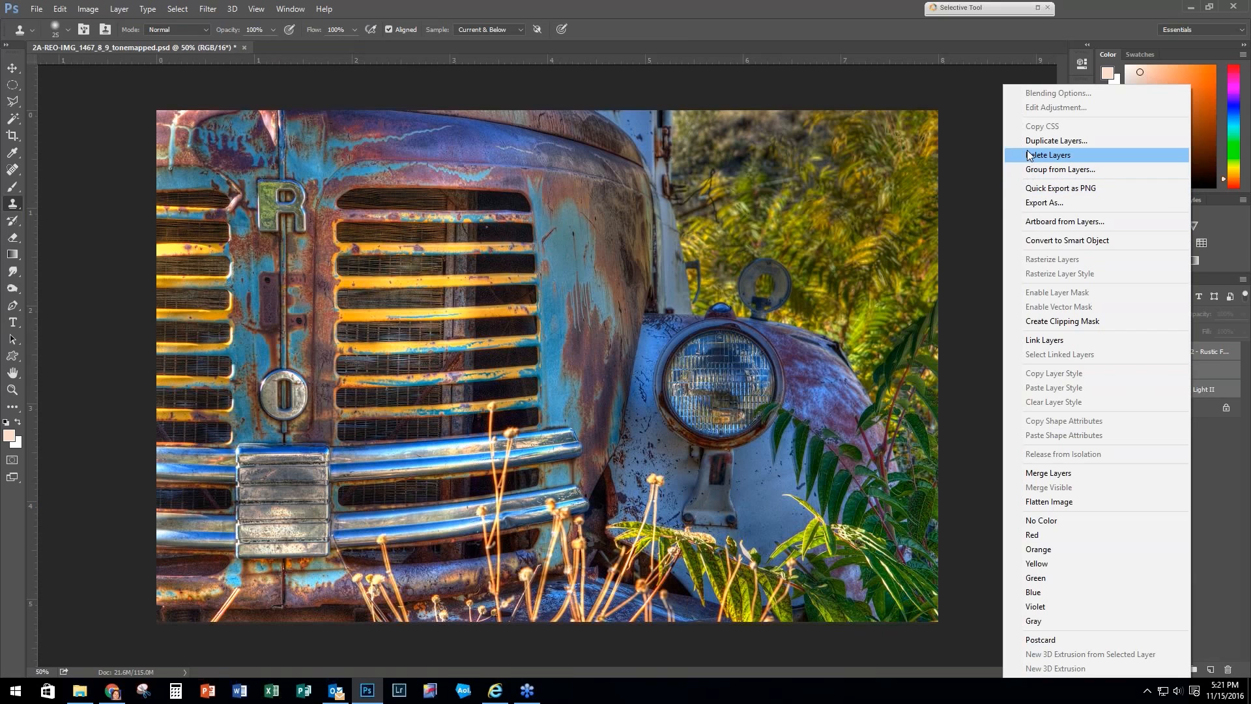
left_click(1029, 155)
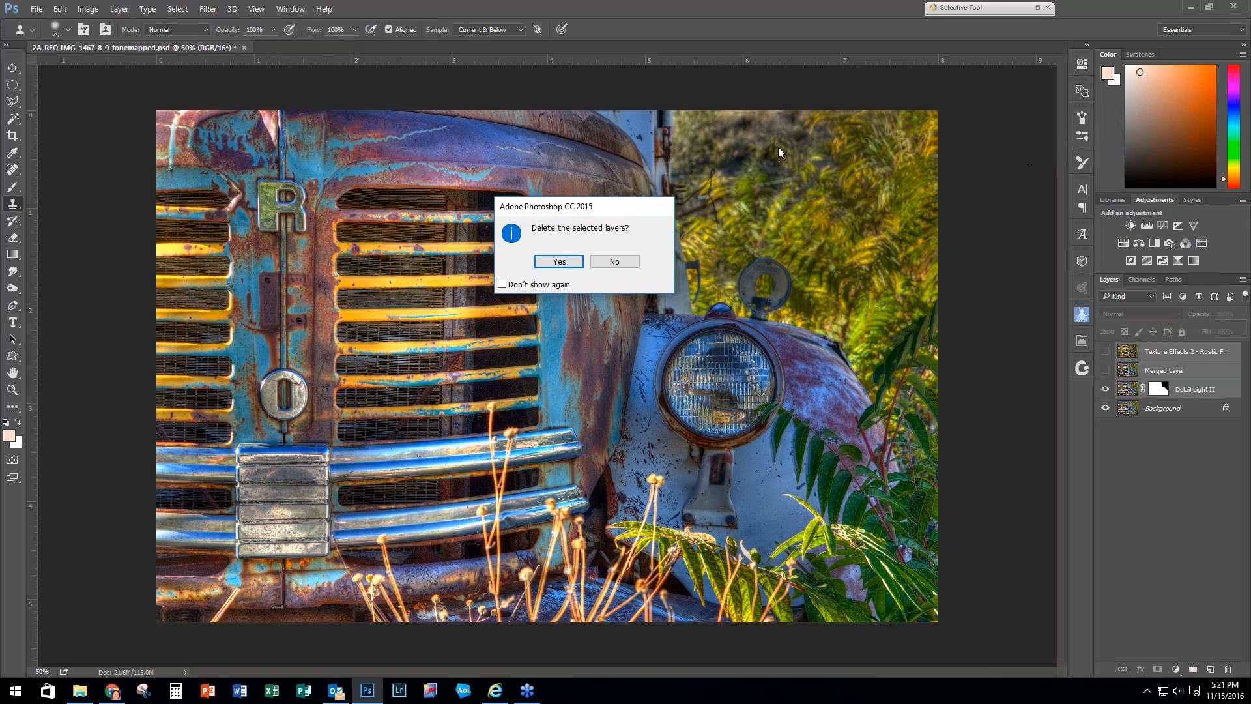
left_click(555, 260)
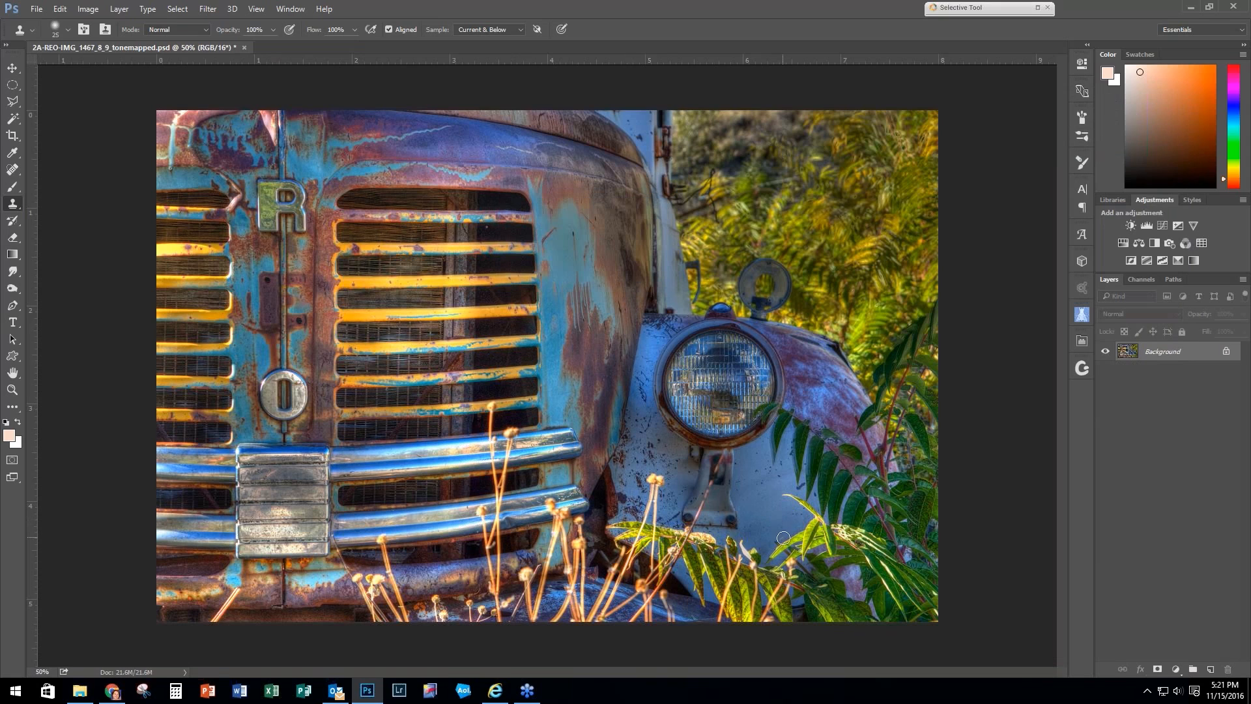
Step: Clone out the stray weed stem crossing the bracket below the truck's headlight
left_click(718, 506, "alt")
left_click_drag(709, 485, 698, 508)
left_click(714, 505, "alt")
left_click(703, 522, "alt")
left_click(693, 520)
Step: Duplicate the Background layer and apply Topaz Detail 3 with the Overall Detail Light II preset
key("ctrl+j")
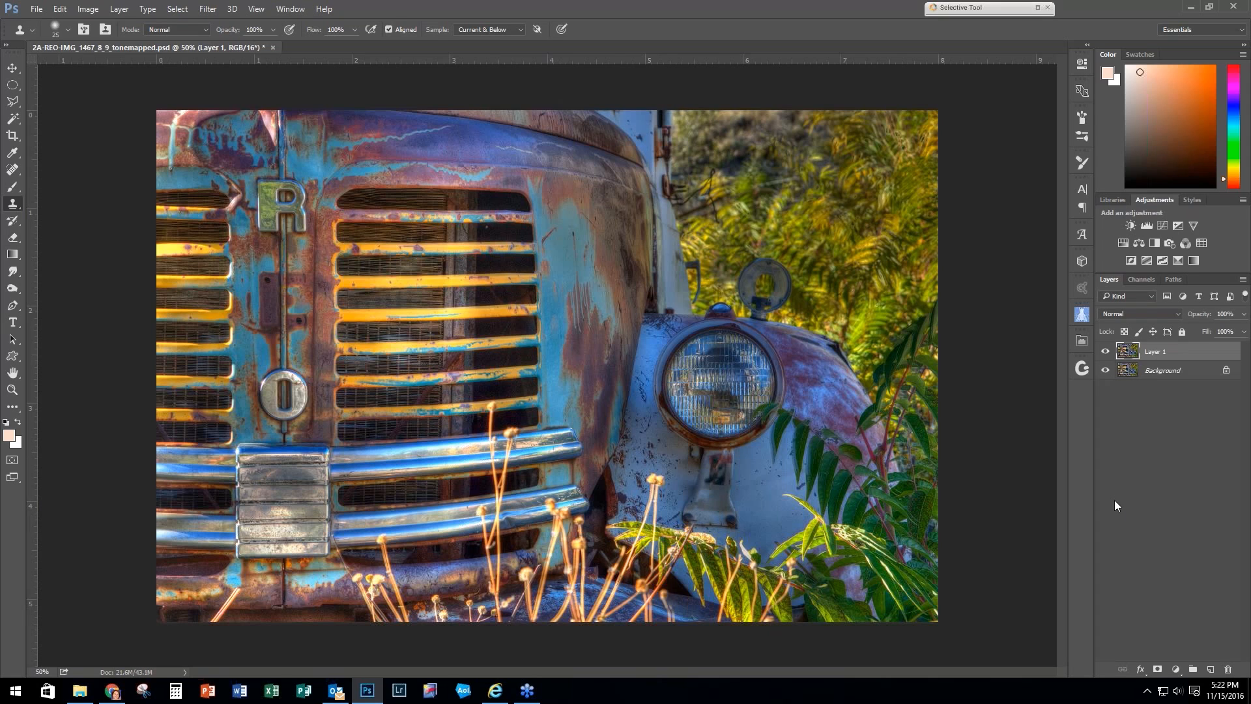
left_click(217, 13)
mouse_move(339, 331)
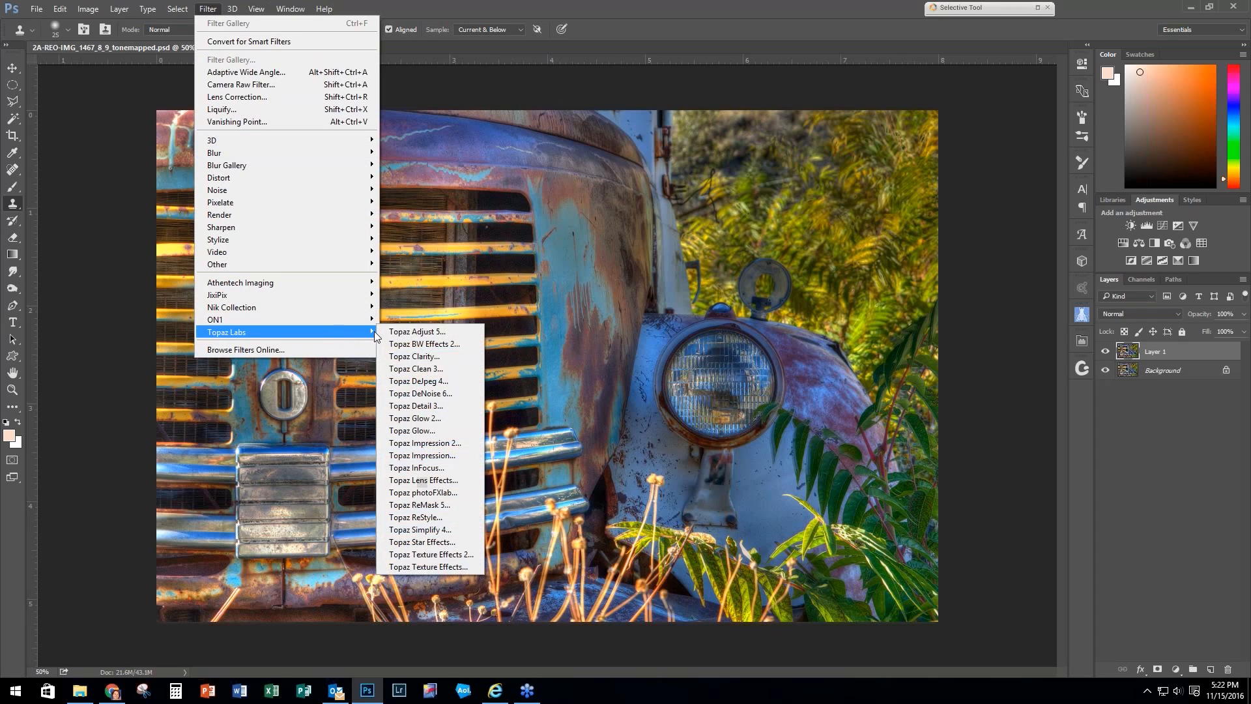
left_click(429, 405)
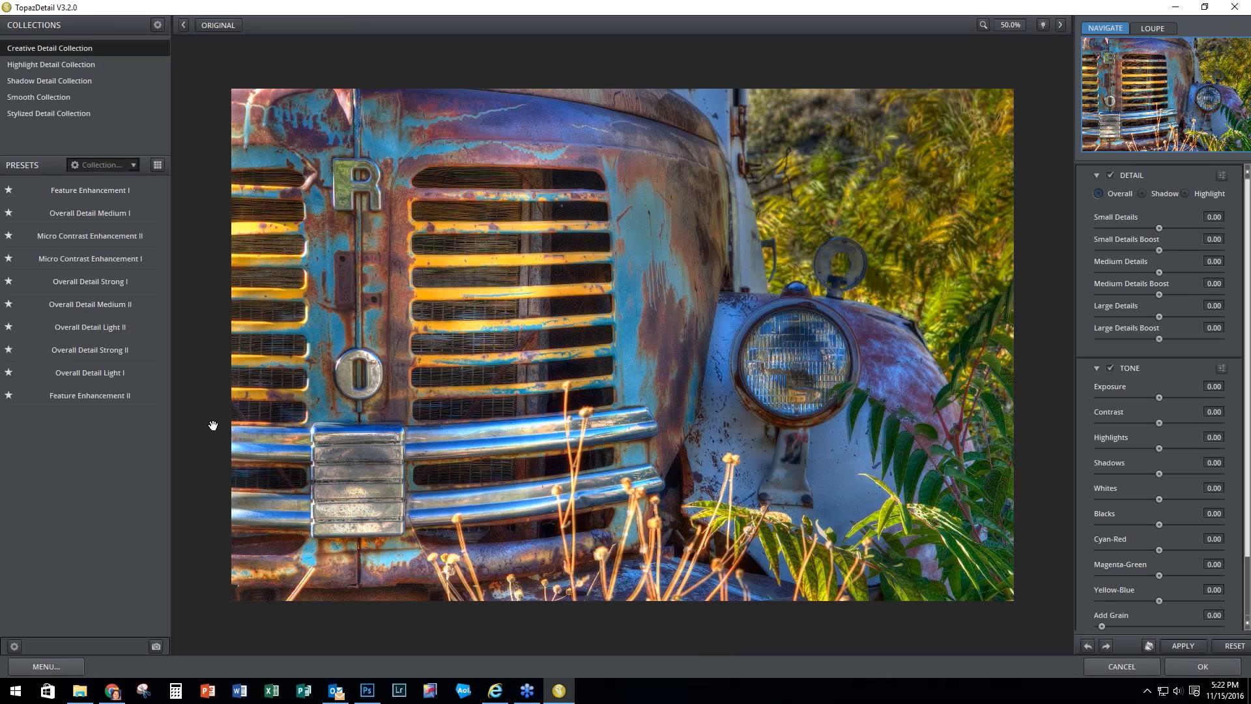
left_click(129, 357)
left_click(120, 328)
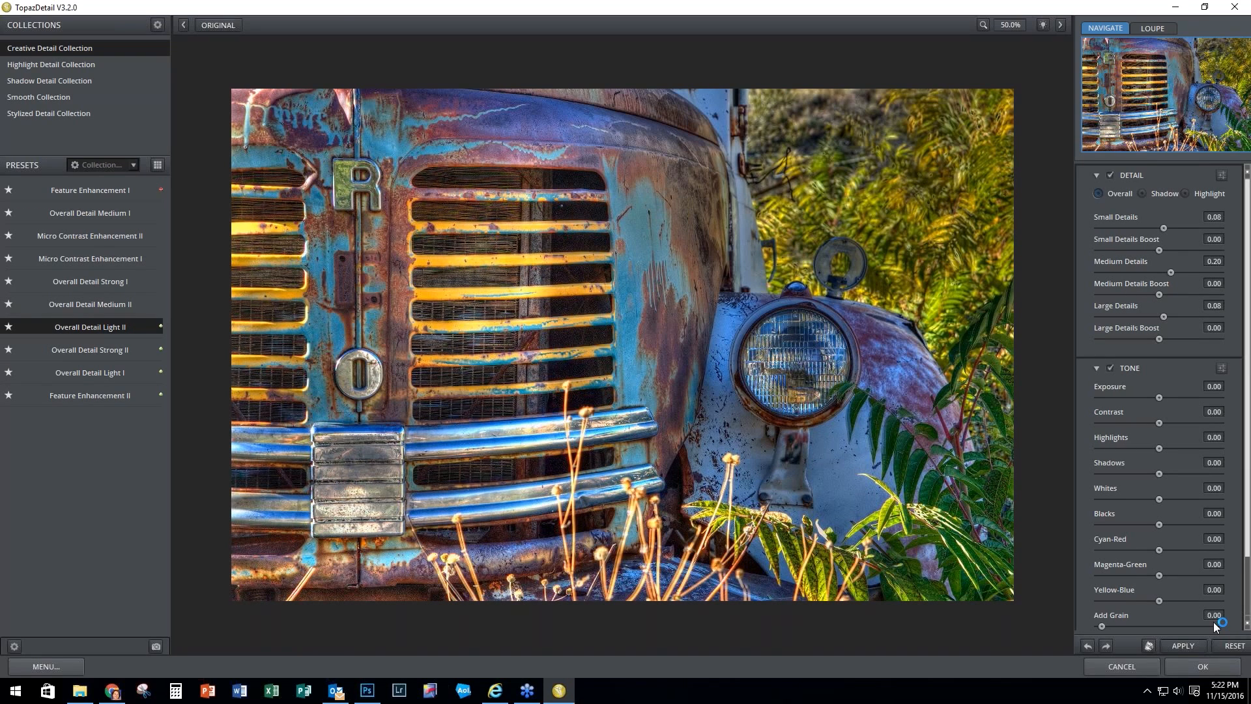
scroll(1247, 607, "down", 2)
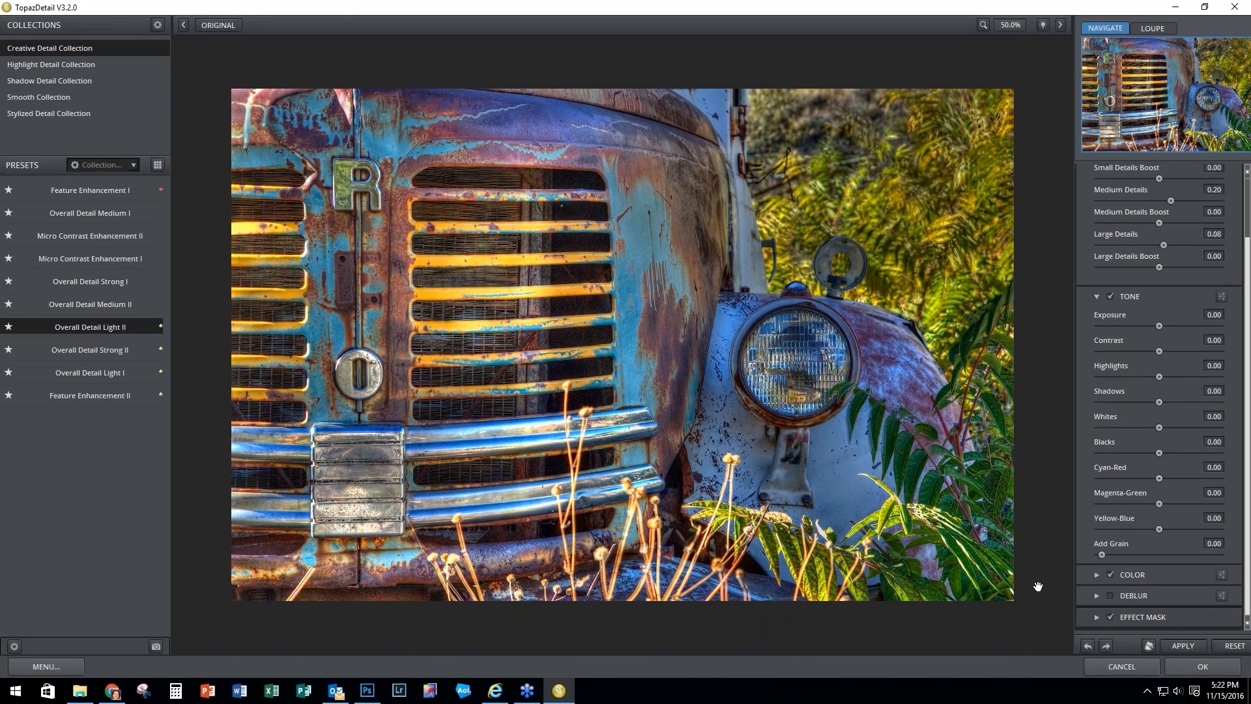
left_click(1200, 668)
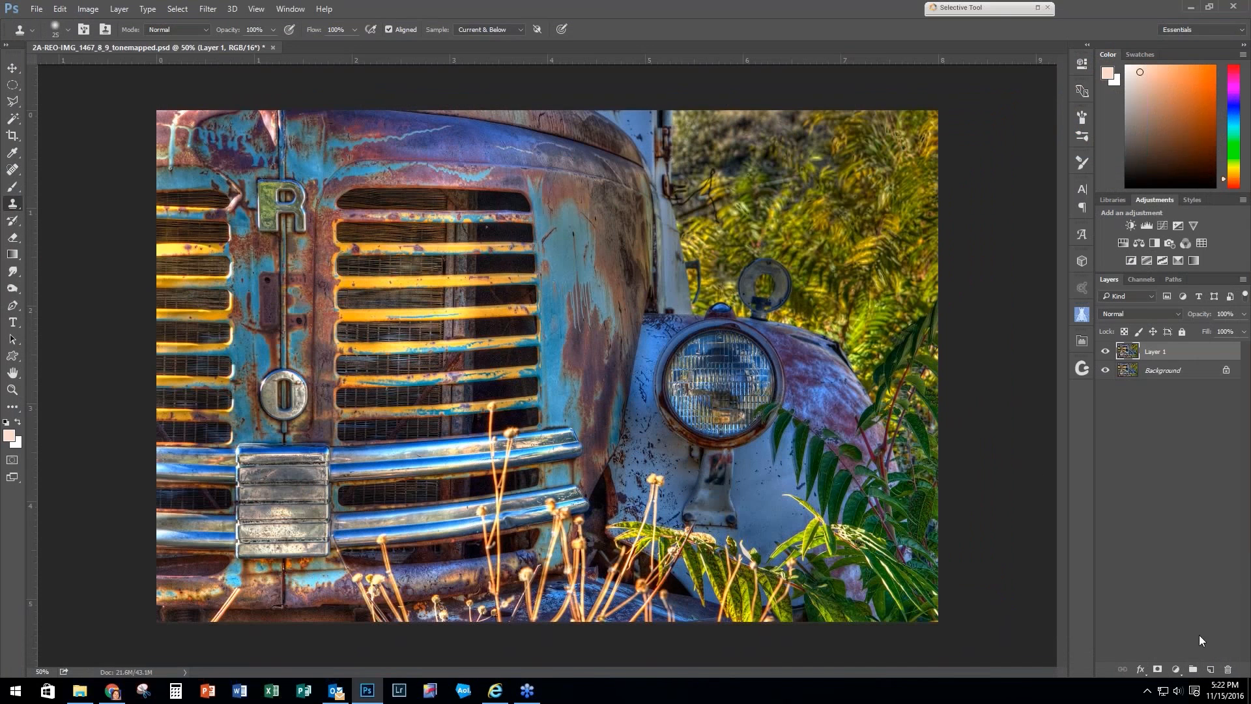
Step: Add a layer mask to the detail layer and paint black with a soft 150 px brush over the foliage behind the truck
left_click(1157, 669)
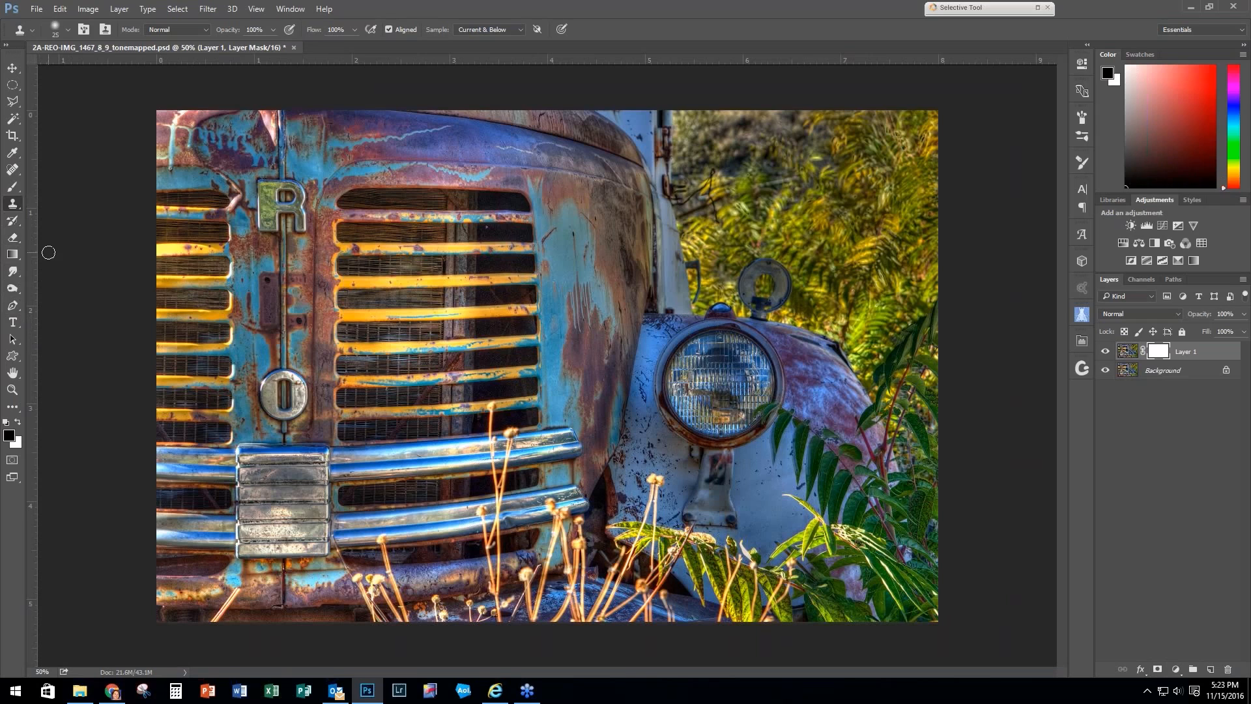
left_click(16, 190)
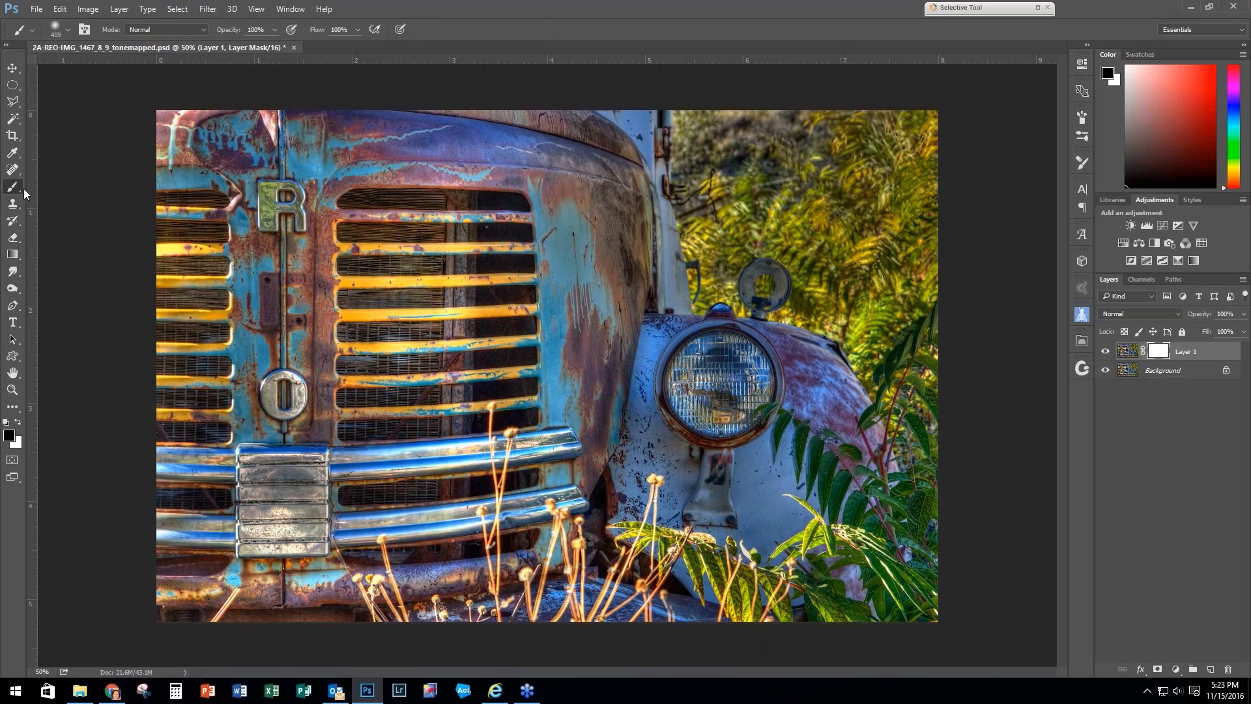
key("bracketleft")
key("bracketleft")
key("bracketleft")
key("bracketleft")
key("bracketleft")
key("bracketleft")
Step: Rename the masked detail layer as Detail Light II
double_click(1188, 352)
type("De")
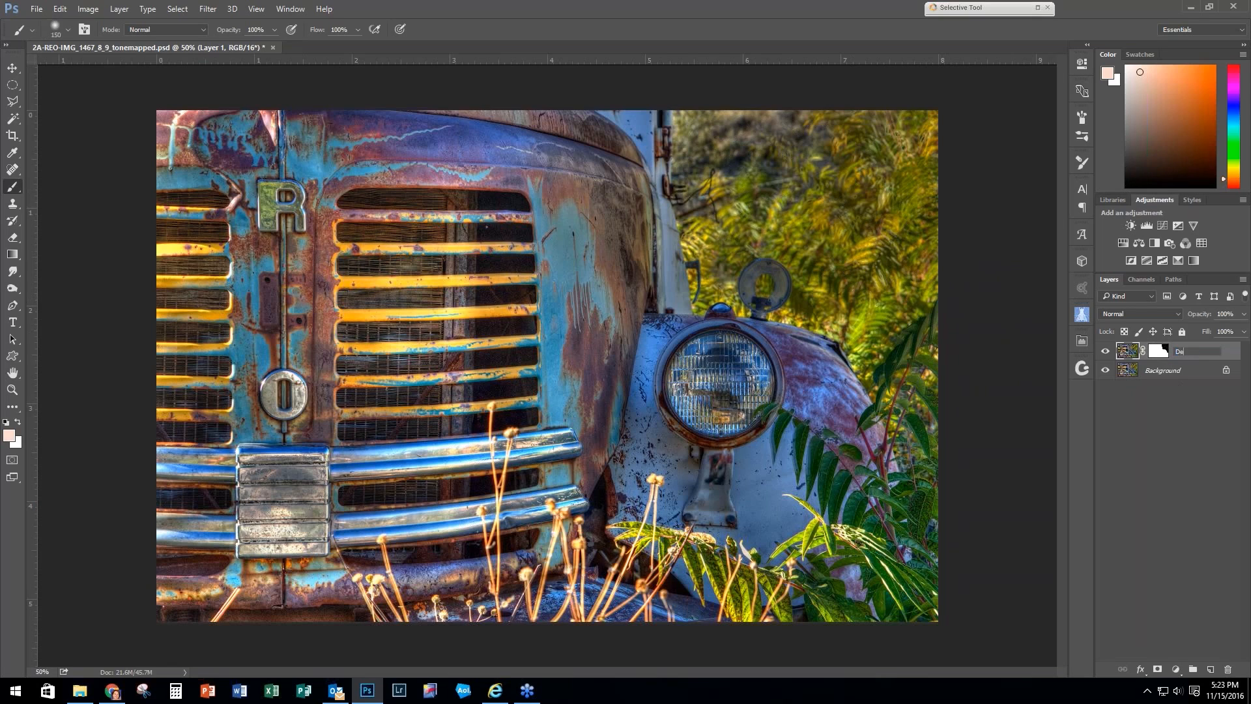
type("tail Light II")
key("Return")
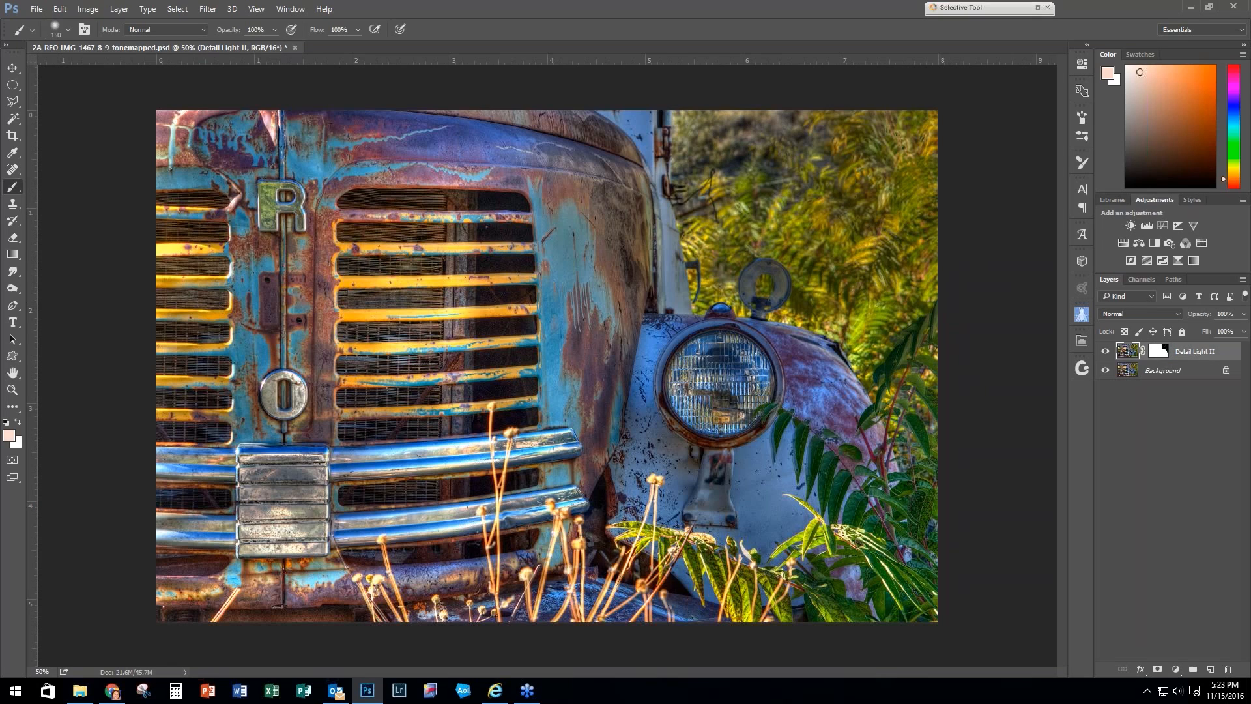
Step: Duplicate the Detail Light II layer and remove the layer mask from the copy
key("ctrl+j")
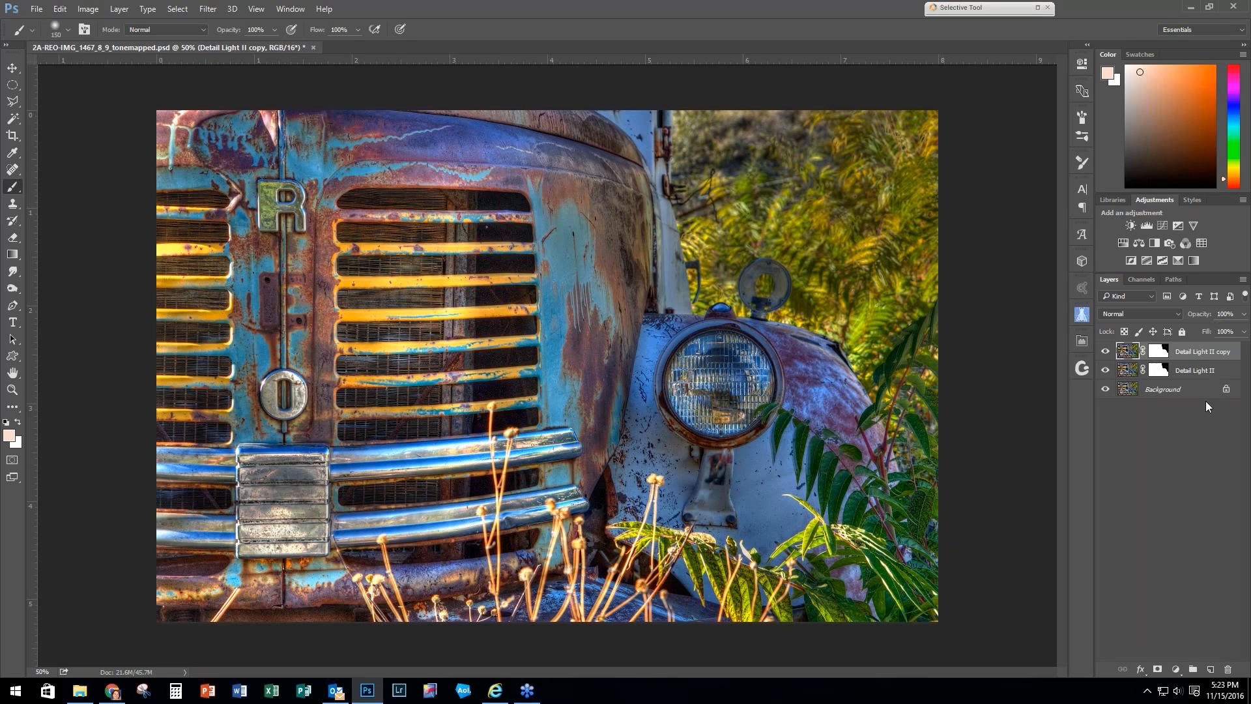
left_click(1164, 353)
right_click(1167, 352)
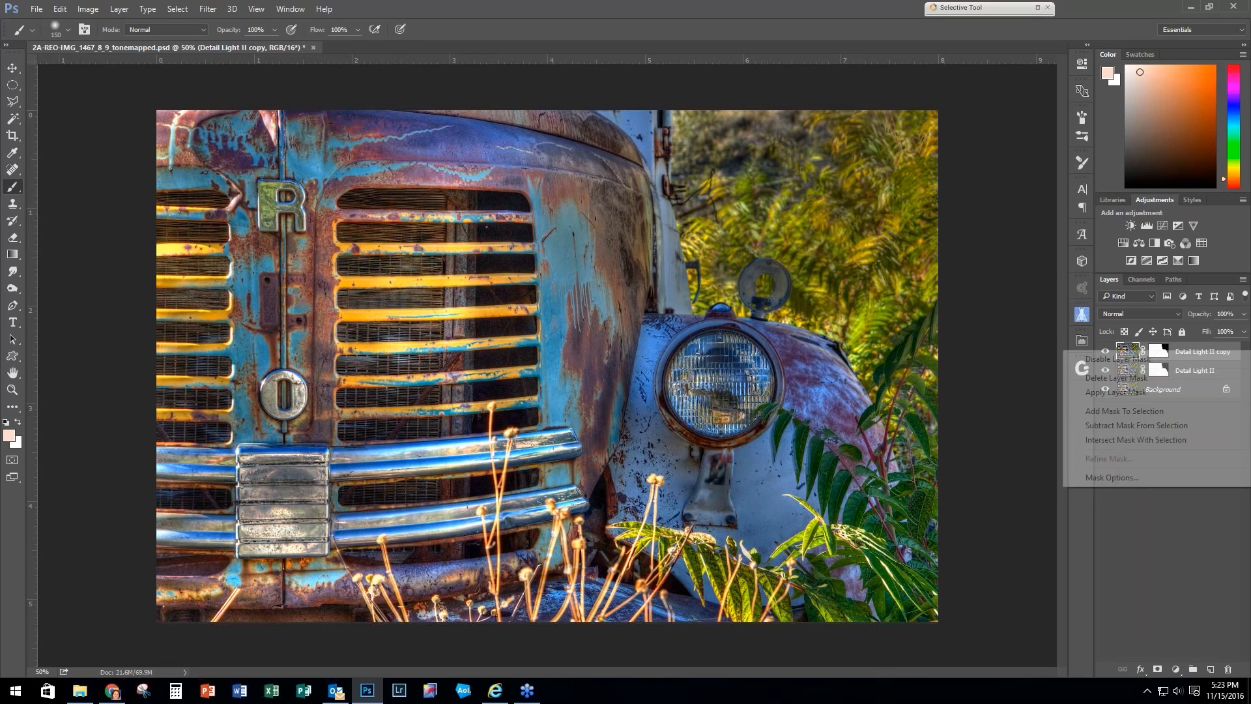
left_click(1120, 383)
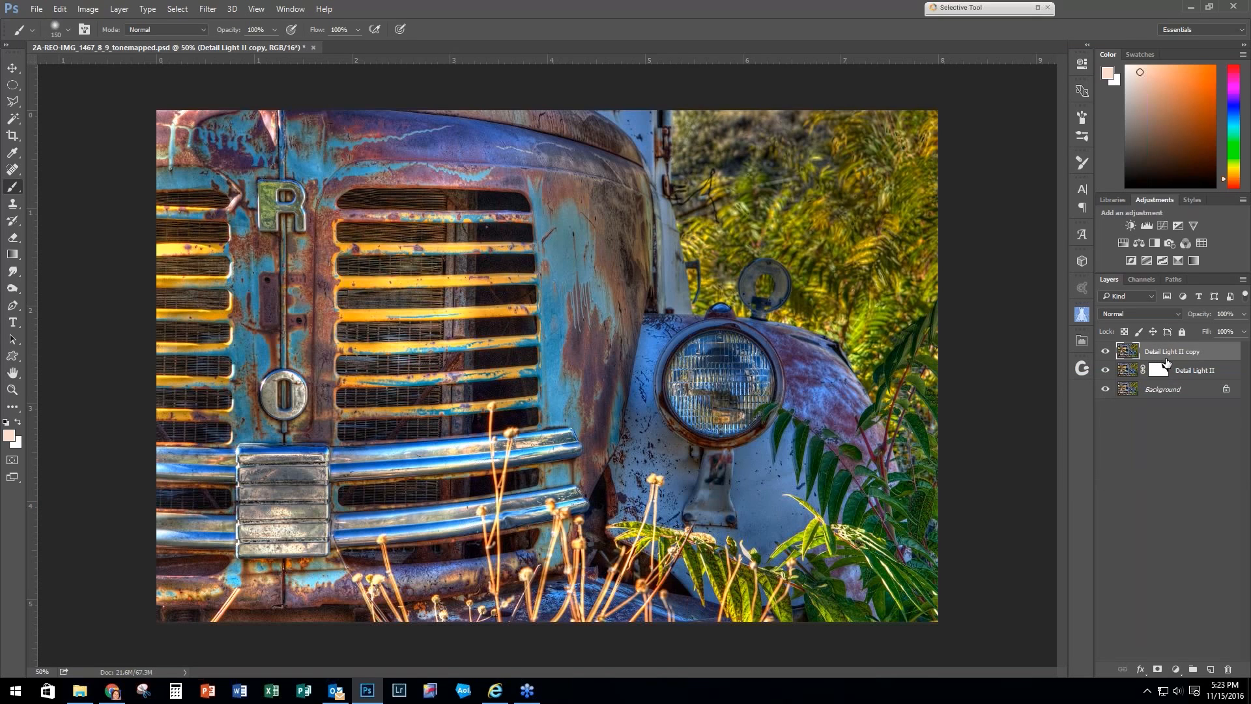
Step: Launch the Topaz Texture Effects 2 filter on the Detail Light II copy layer and bring up its effects library
left_click(210, 10)
mouse_move(287, 338)
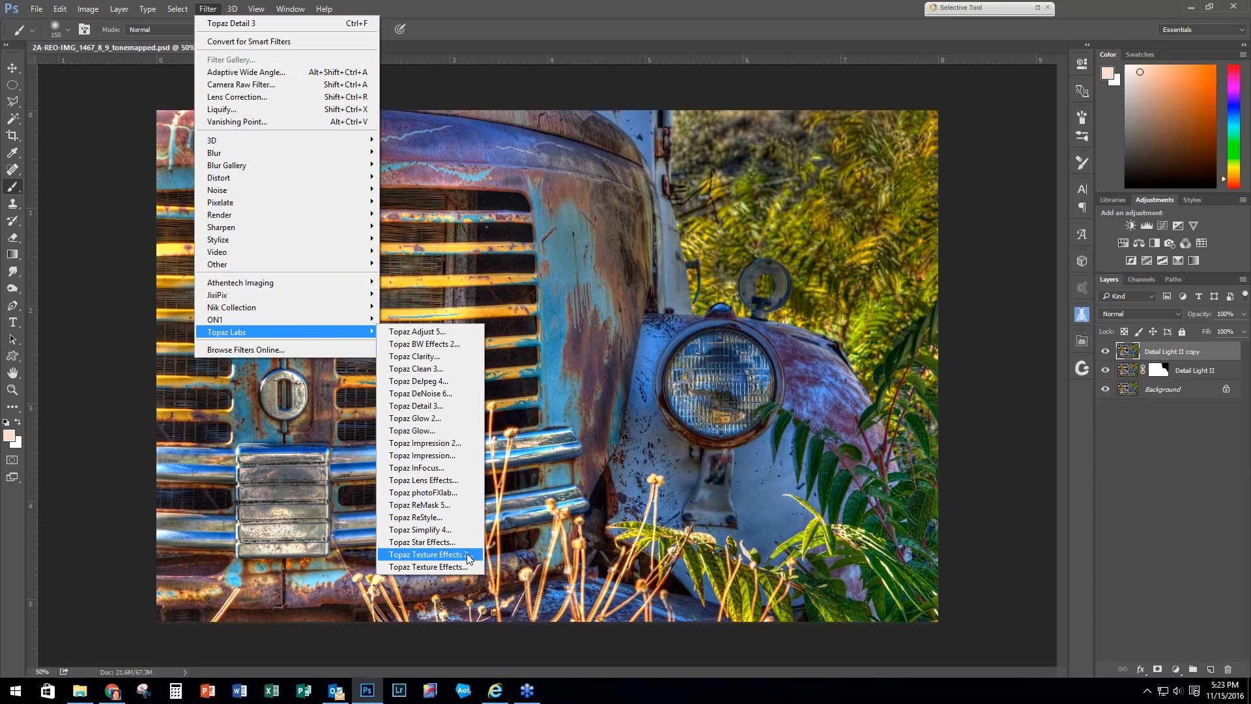
left_click(468, 555)
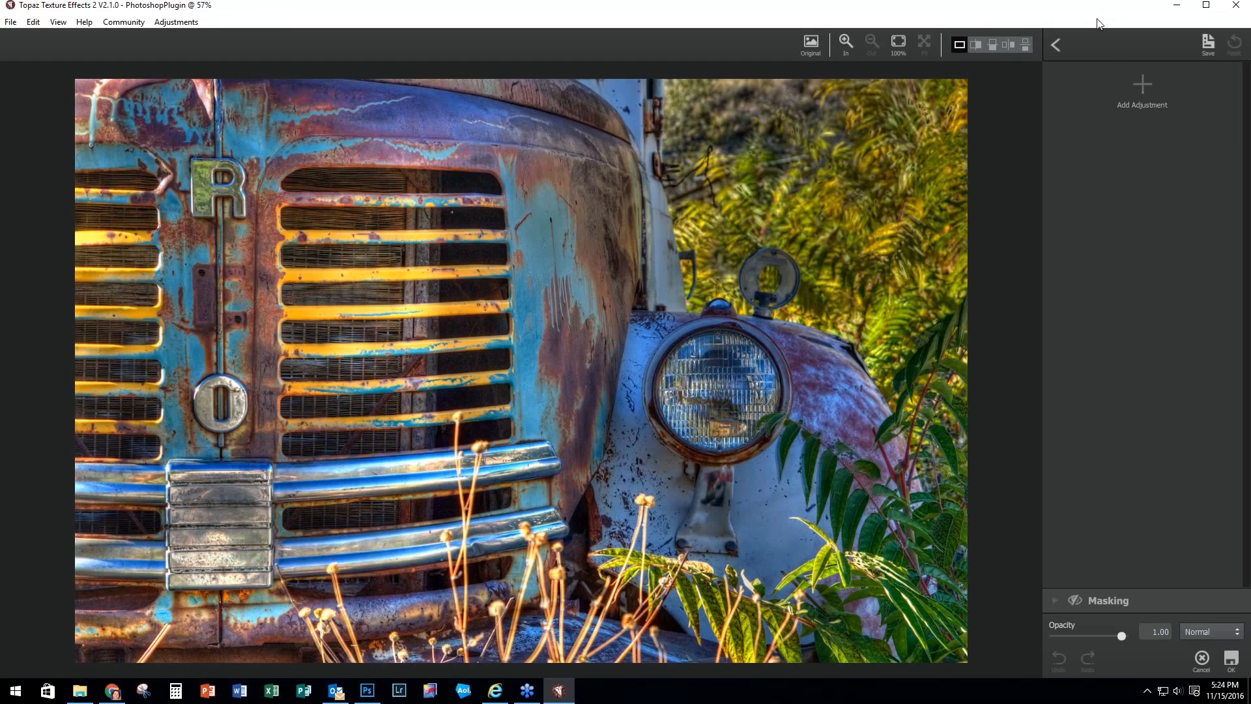
left_click(1056, 42)
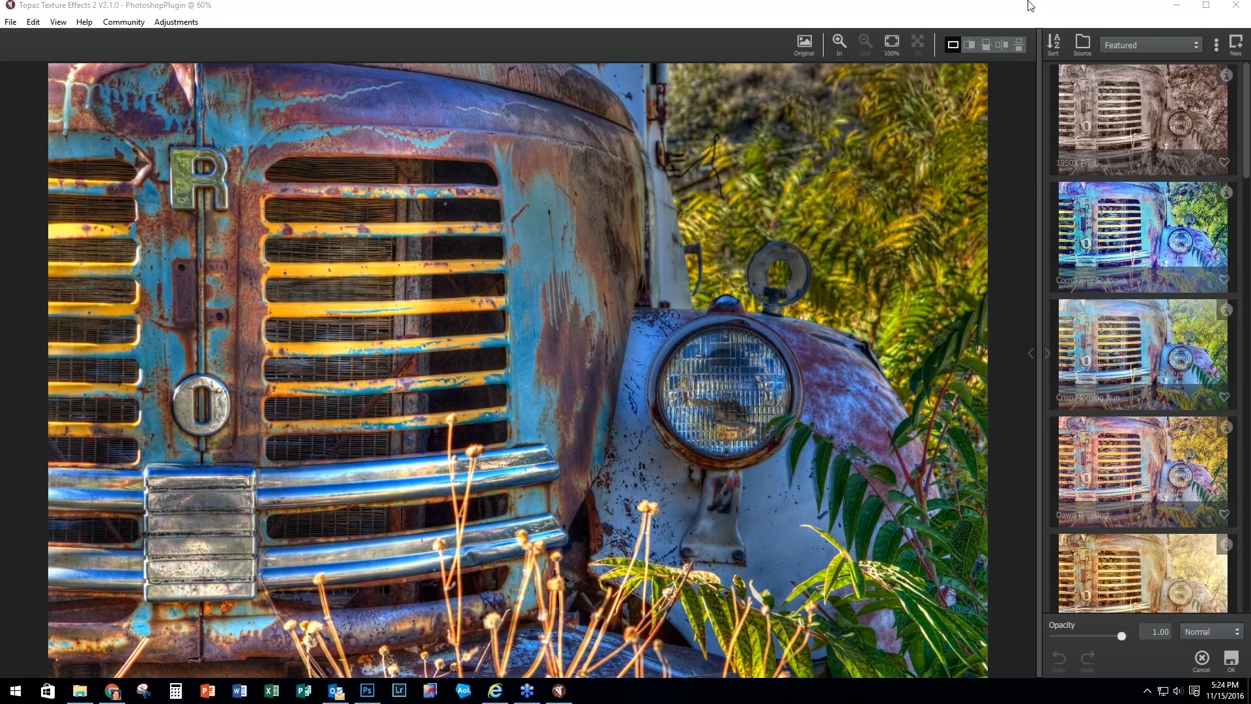
Step: Apply the Rustic Farm effect from the Vintage category to the truck photo
left_click(1196, 40)
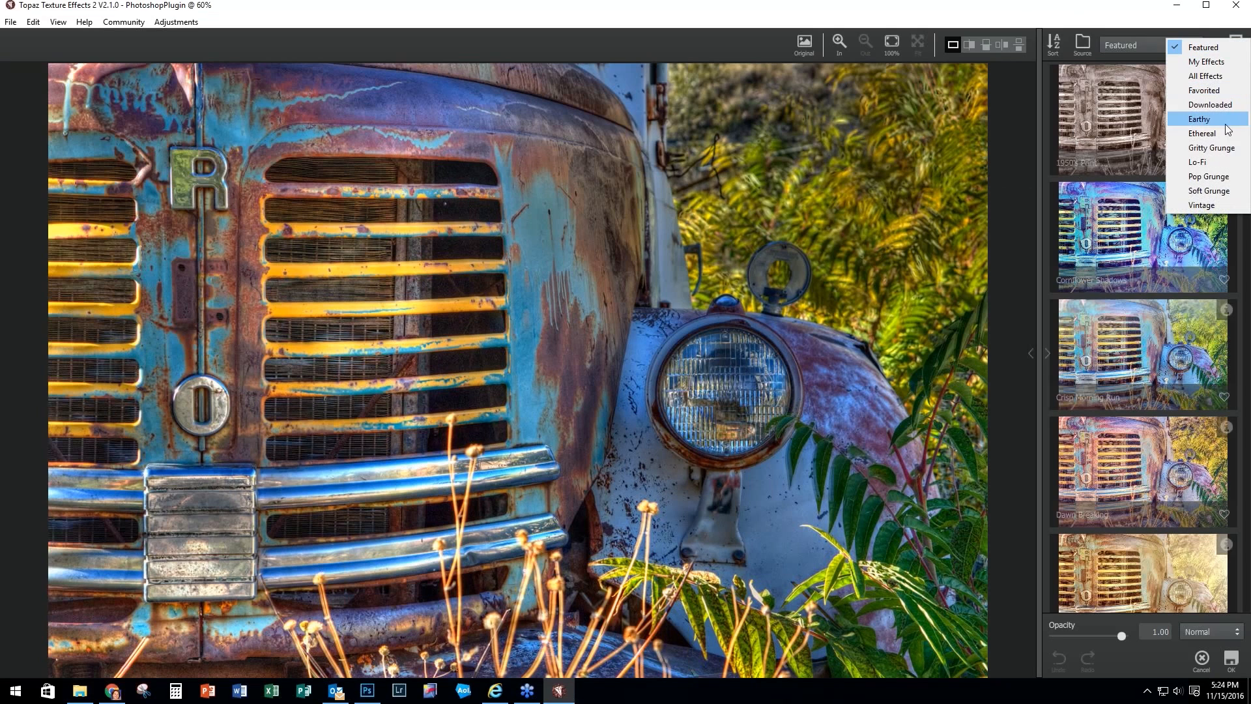
left_click(1193, 206)
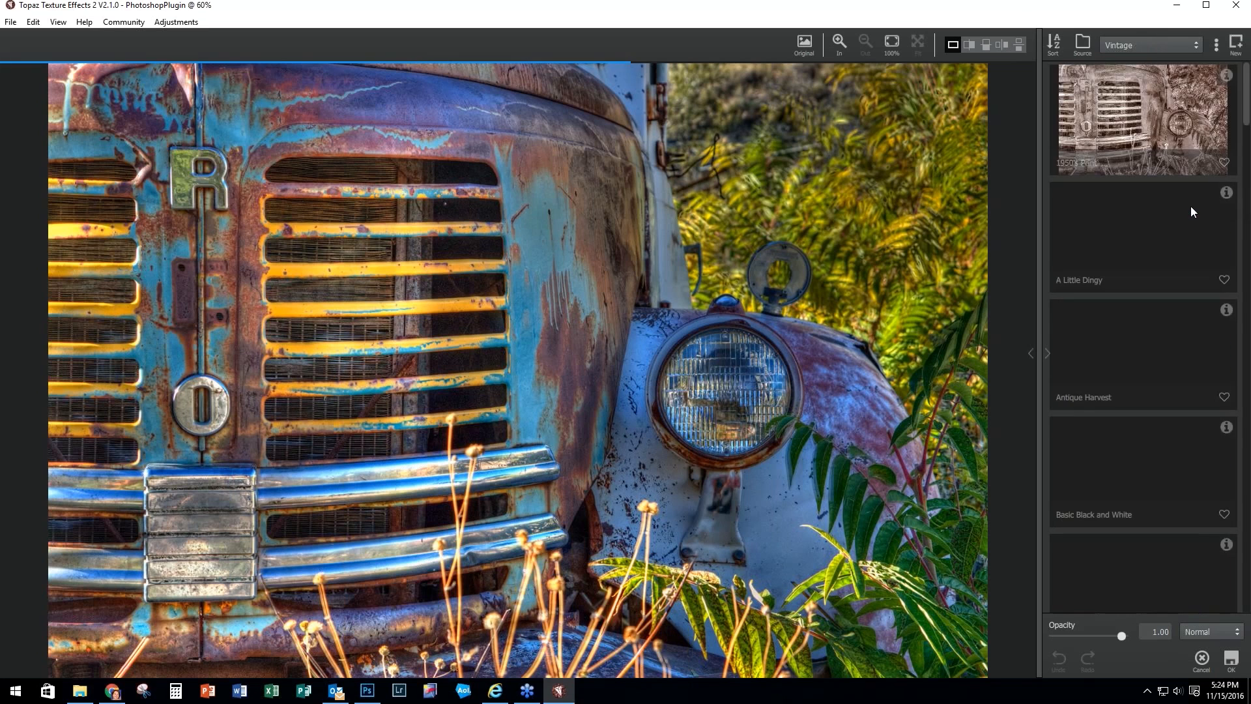
left_click(1246, 582)
scroll(1144, 350, "up", 3)
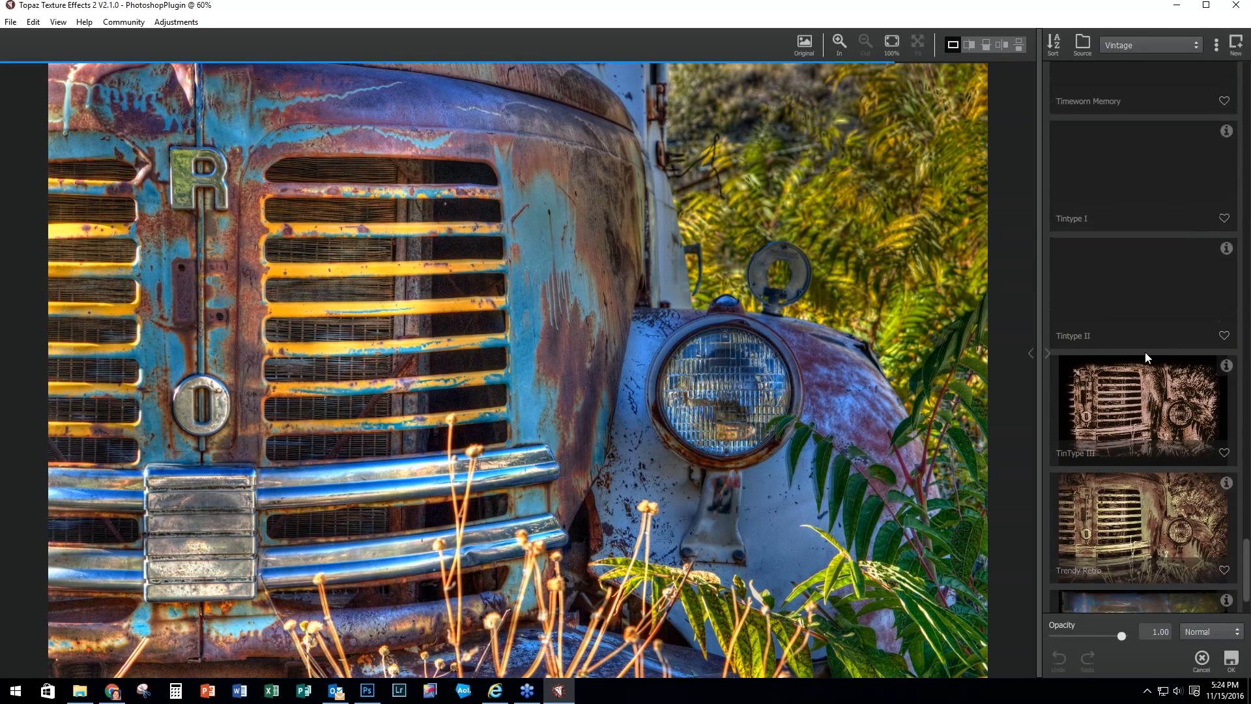
scroll(1145, 364, "up", 5)
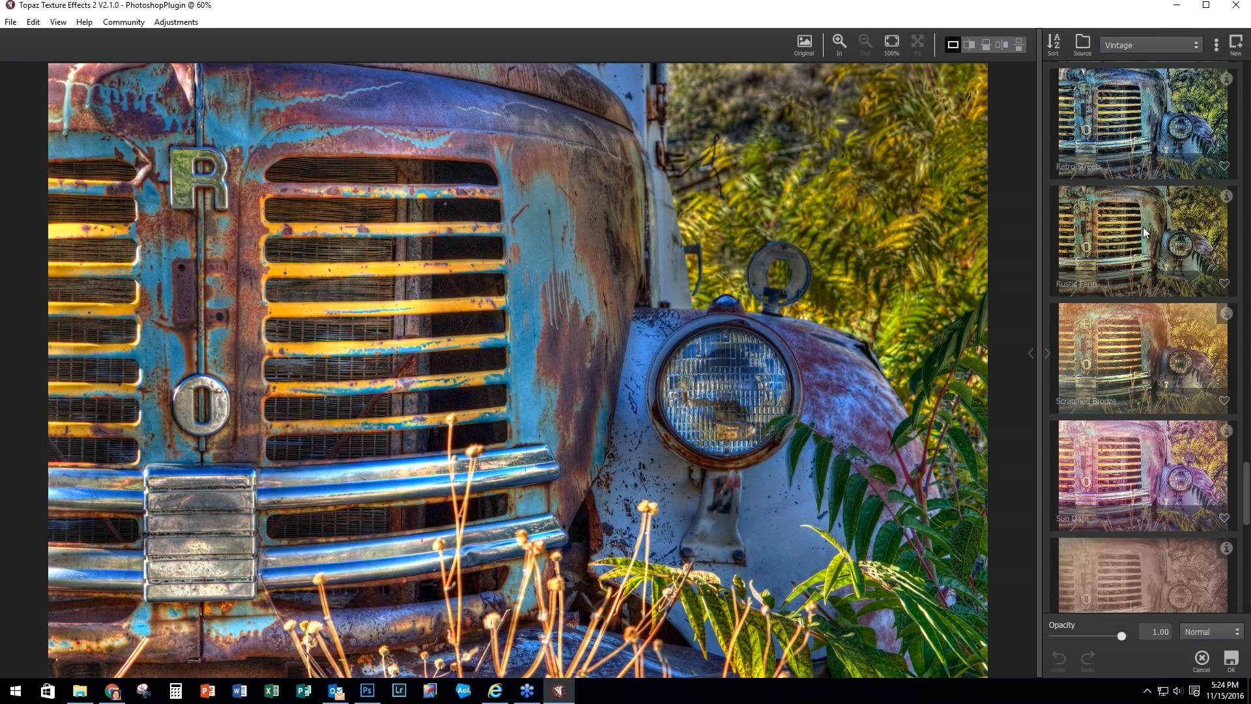
left_click(1136, 260)
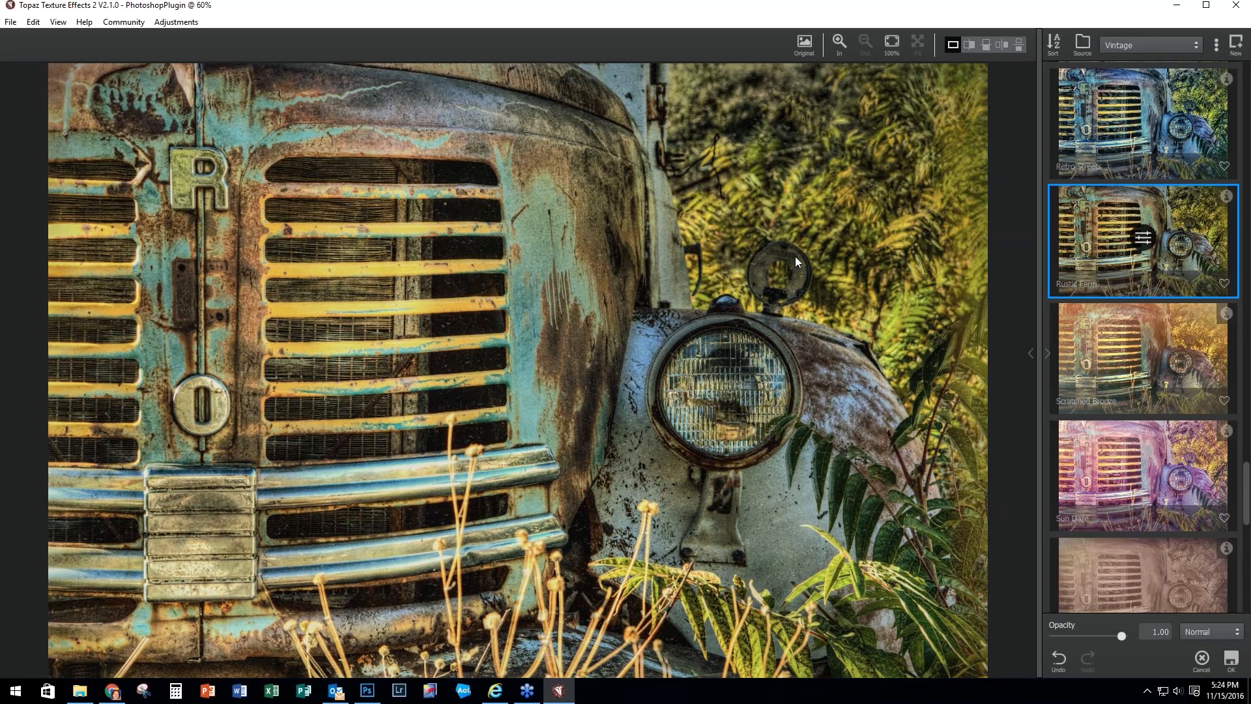
Step: Open the Rustic Farm effect's settings and add another Texture adjustment to its stack
left_click(1142, 238)
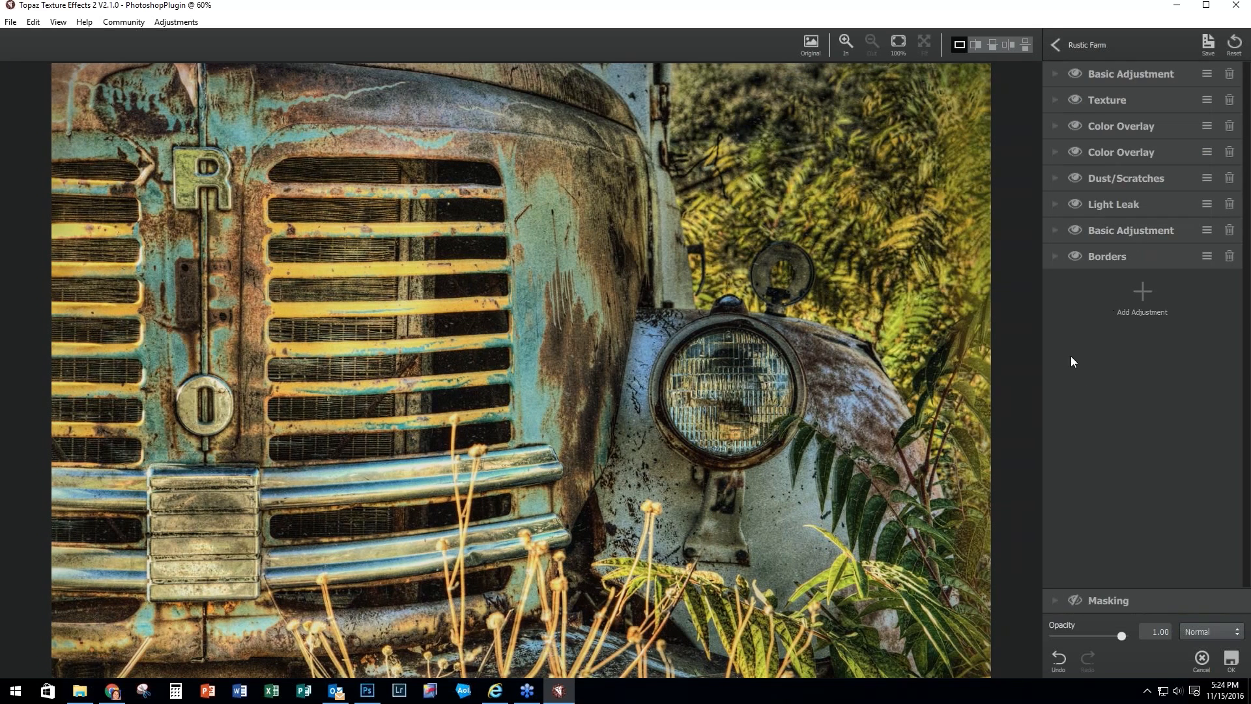
left_click(1144, 290)
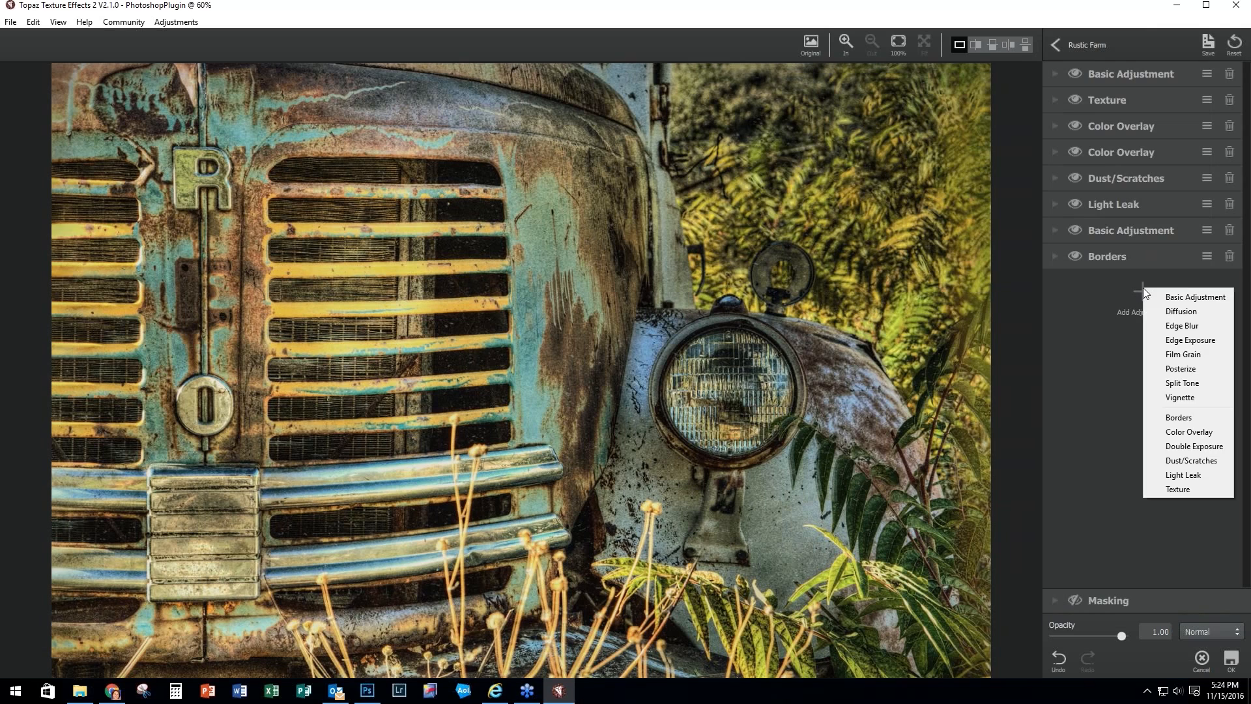
left_click(1172, 489)
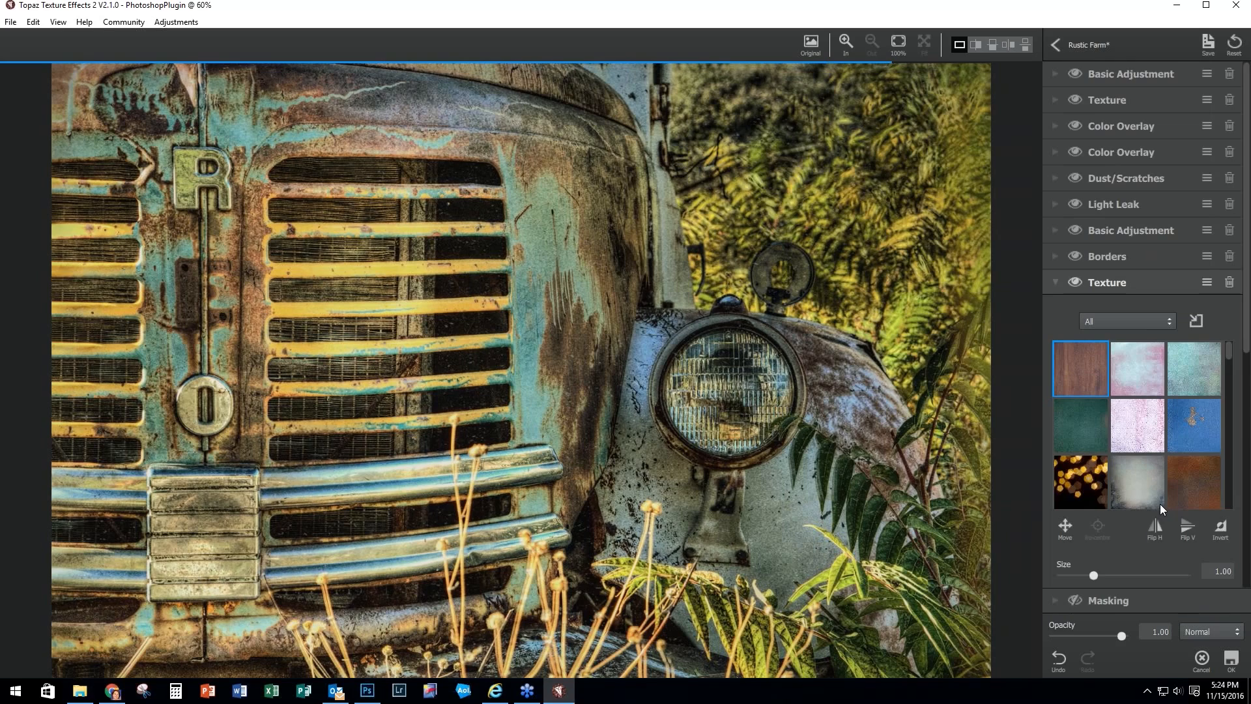
Step: Choose the weathered golden-brown texture with lighter edges, near the end of the collection, for the new Texture adjustment
scroll(1155, 503, "down", 4)
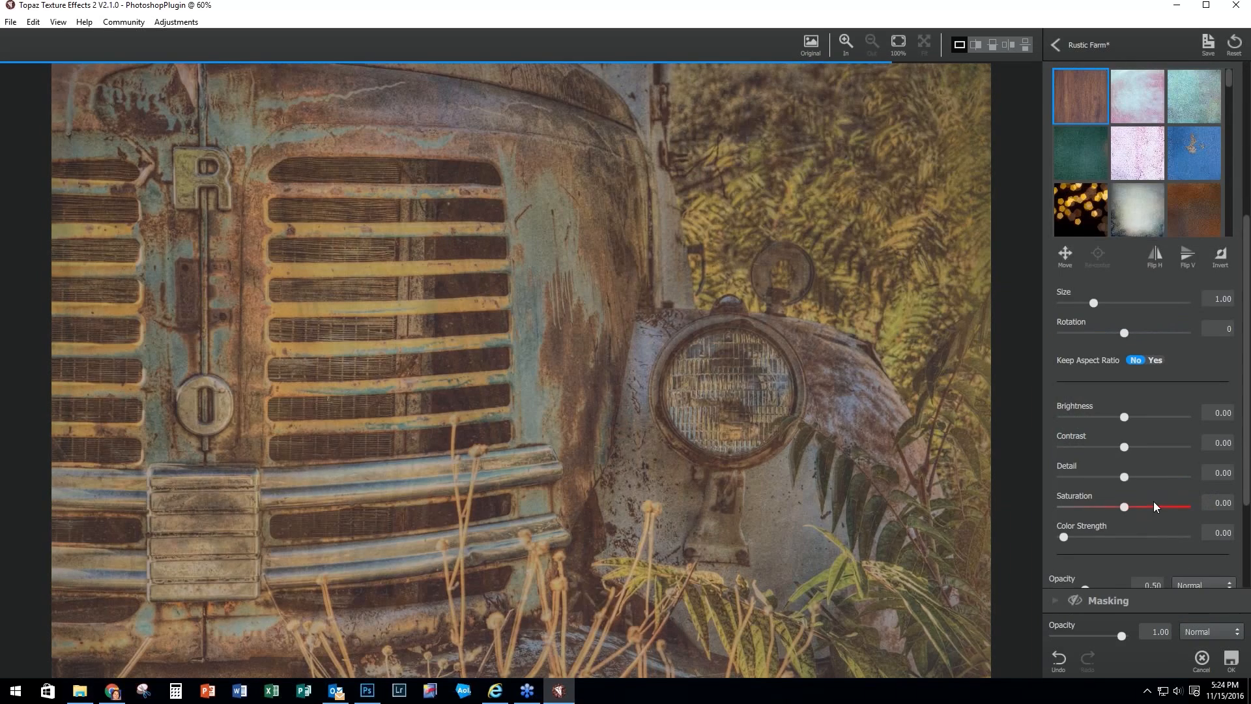
left_click_drag(1229, 82, 1230, 233)
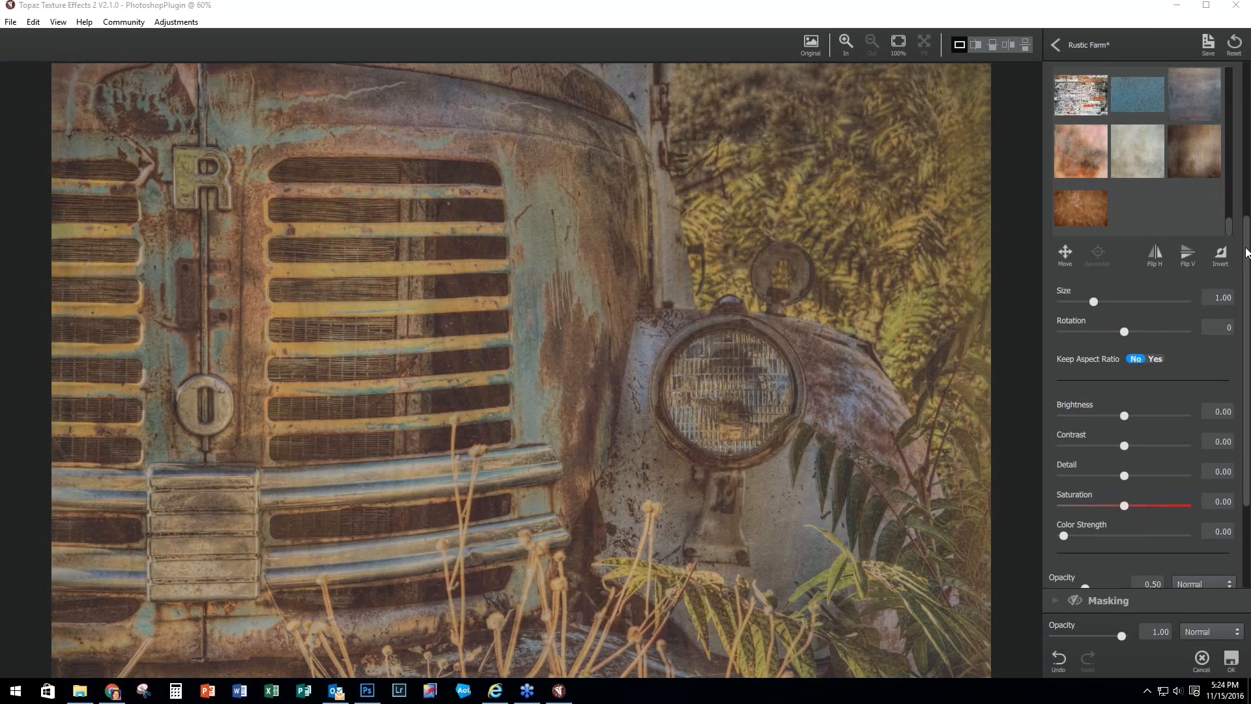
left_click(1202, 79)
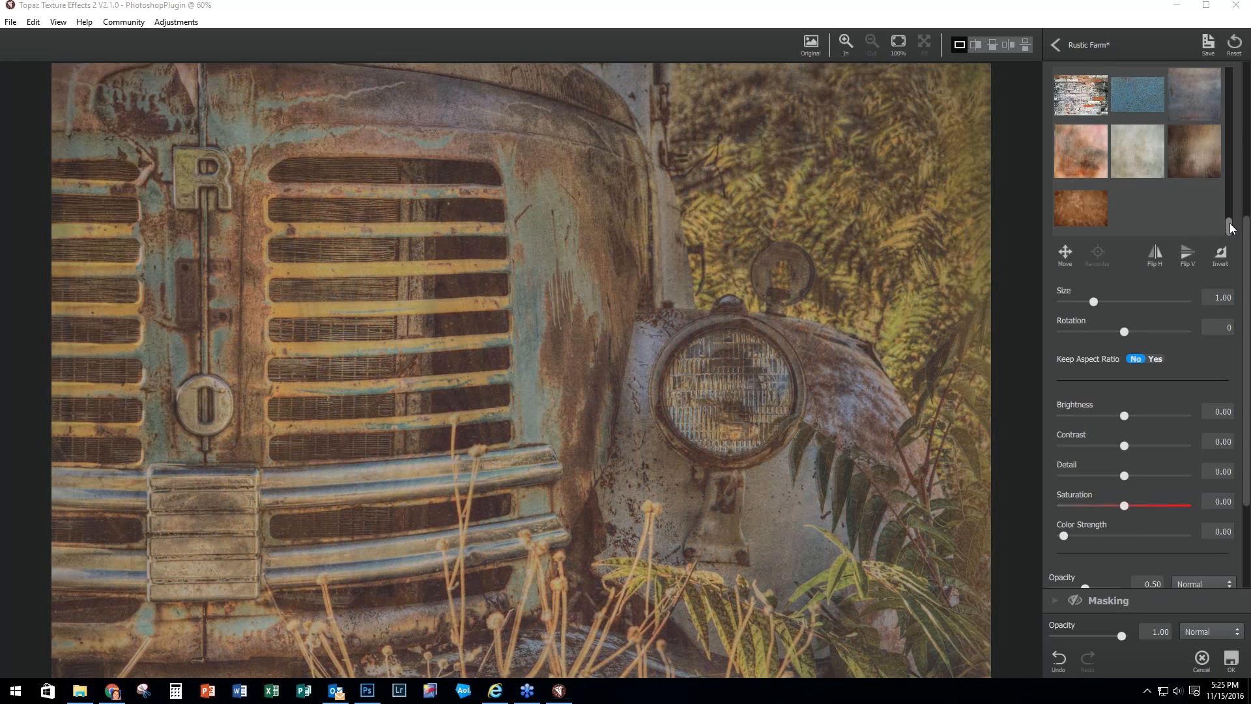
left_click_drag(1230, 228, 1230, 219)
left_click(1220, 225)
scroll(1206, 189, "down", 1)
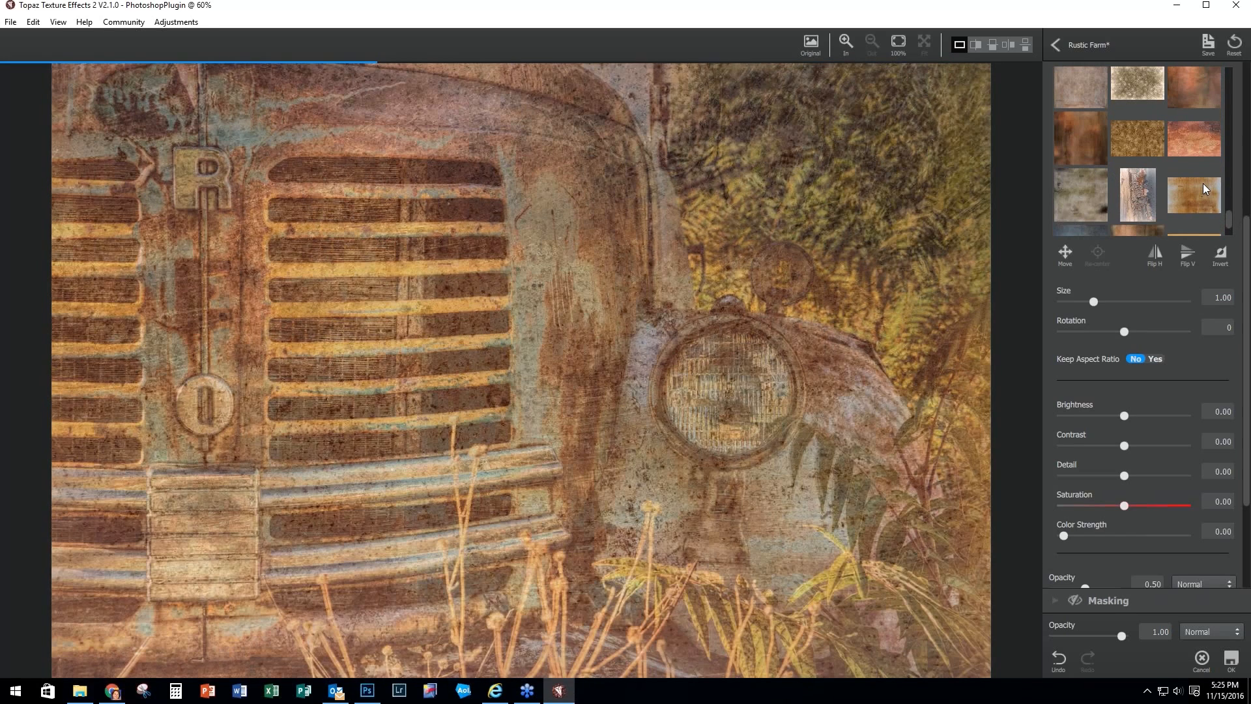
scroll(1203, 183, "down", 1)
left_click(1194, 116)
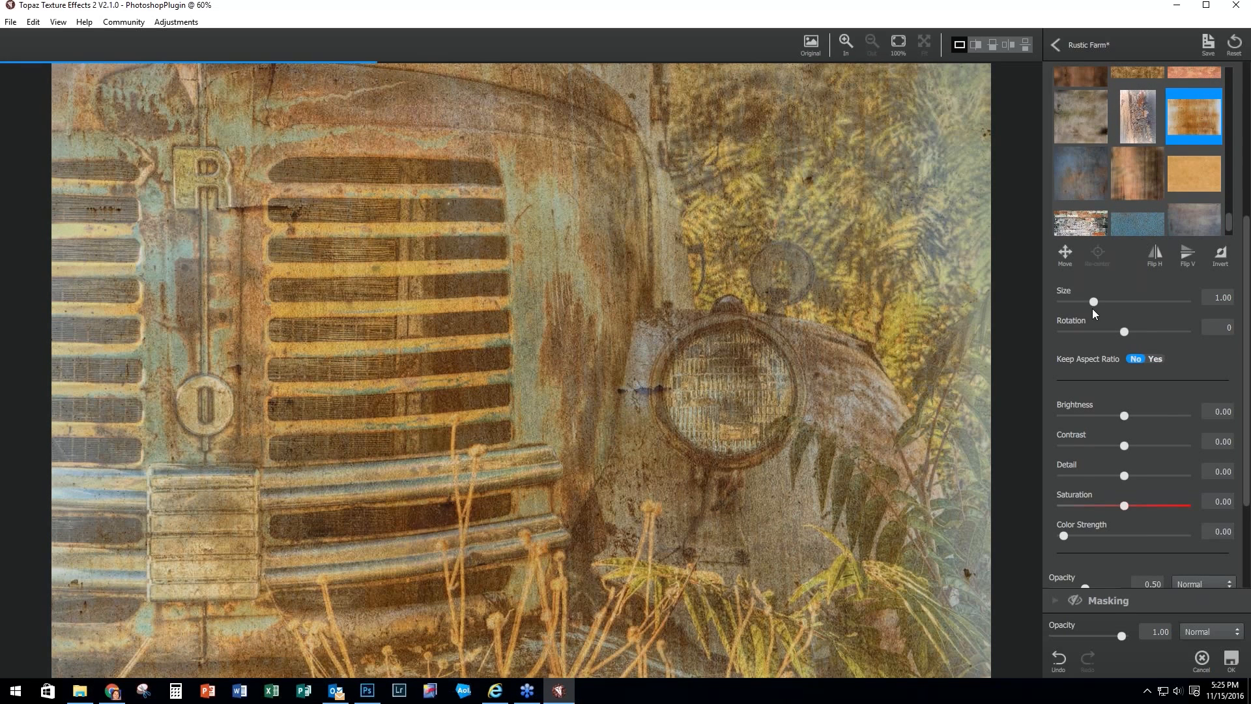
Step: Blend the new texture with Linear Burn and set its opacity to 0.24
scroll(1136, 580, "down", 3)
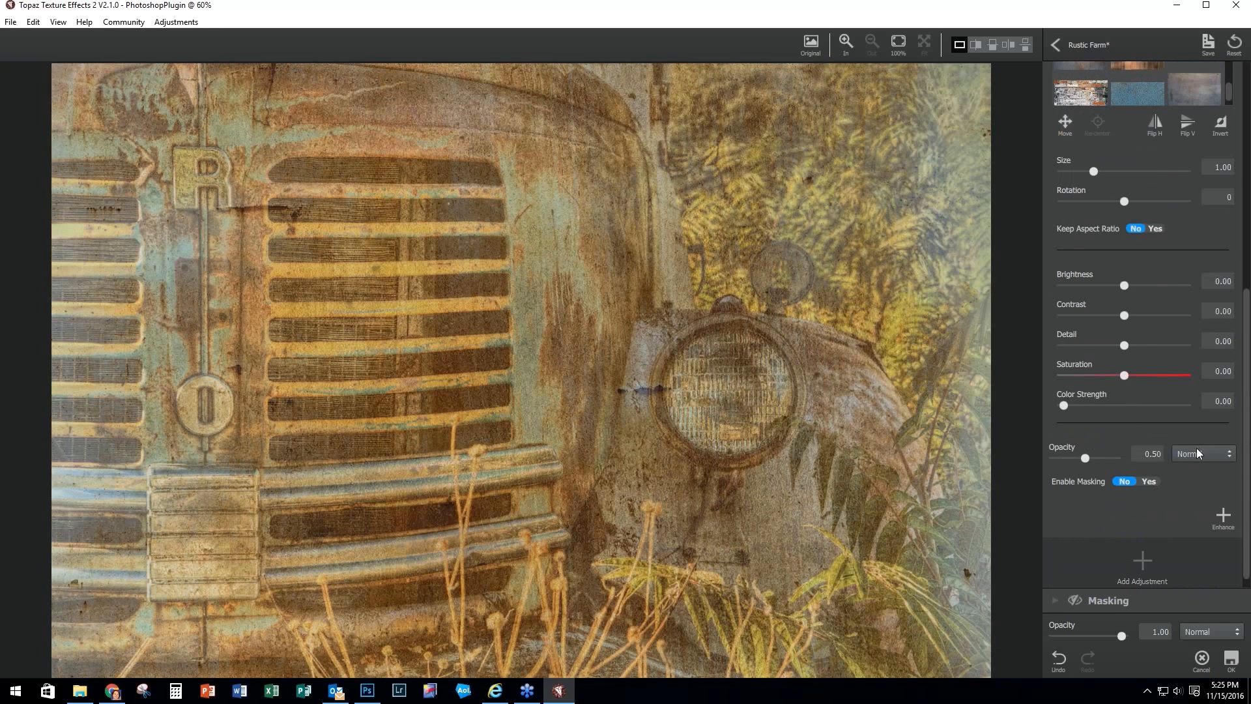
left_click(1196, 452)
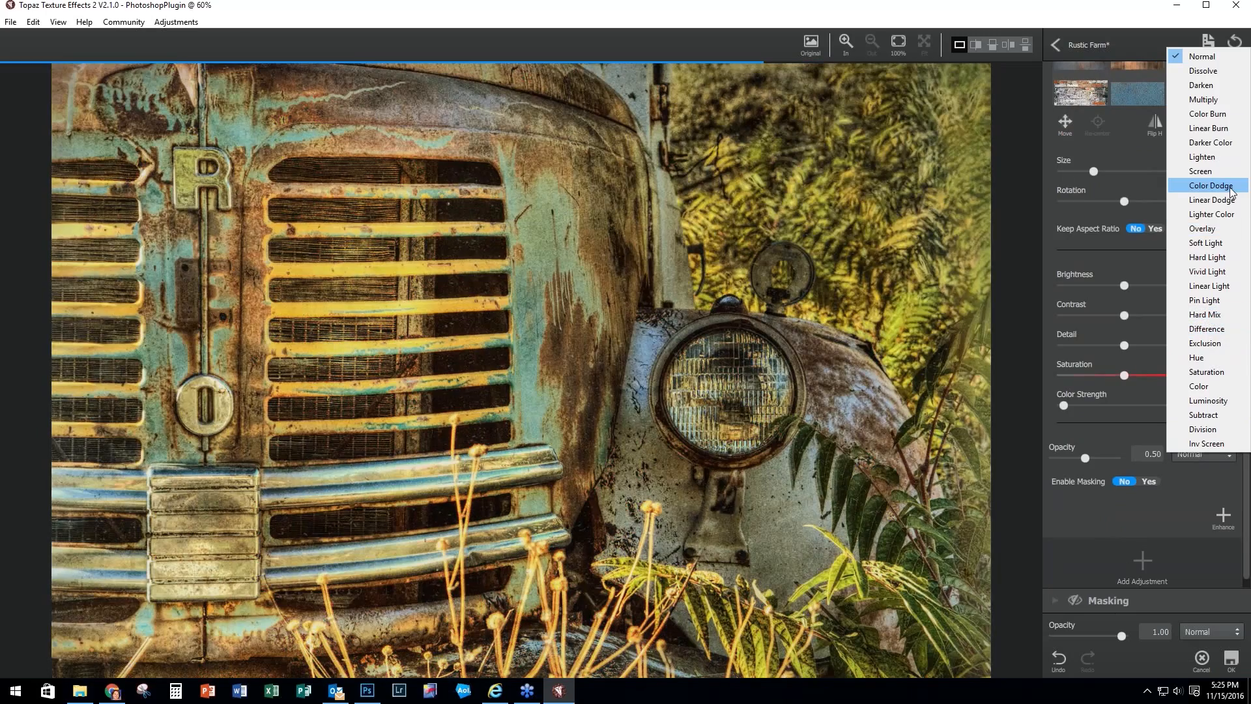
left_click(1210, 128)
left_click_drag(1083, 456, 1070, 458)
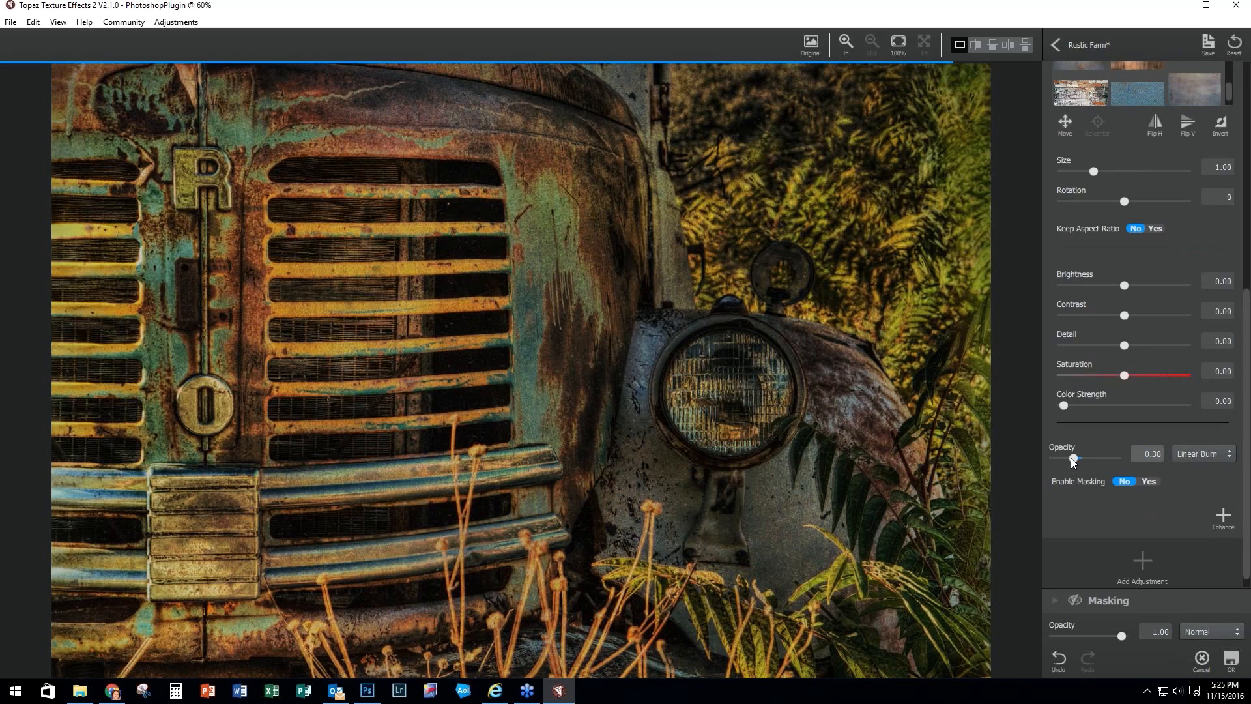
left_click_drag(1070, 458, 1070, 457)
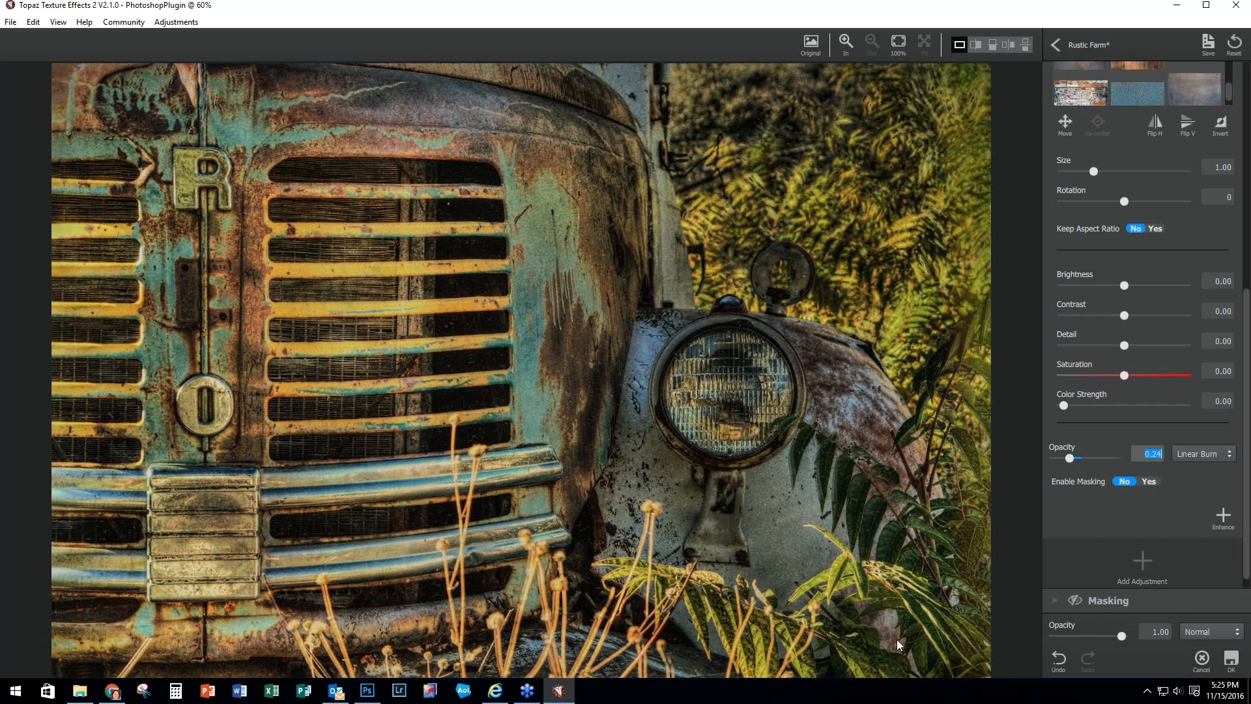
Step: Enable brush masking for the texture with a black brush at radius 1.00, strength 0.73 and hardness 0.76
scroll(1152, 572, "down", 1)
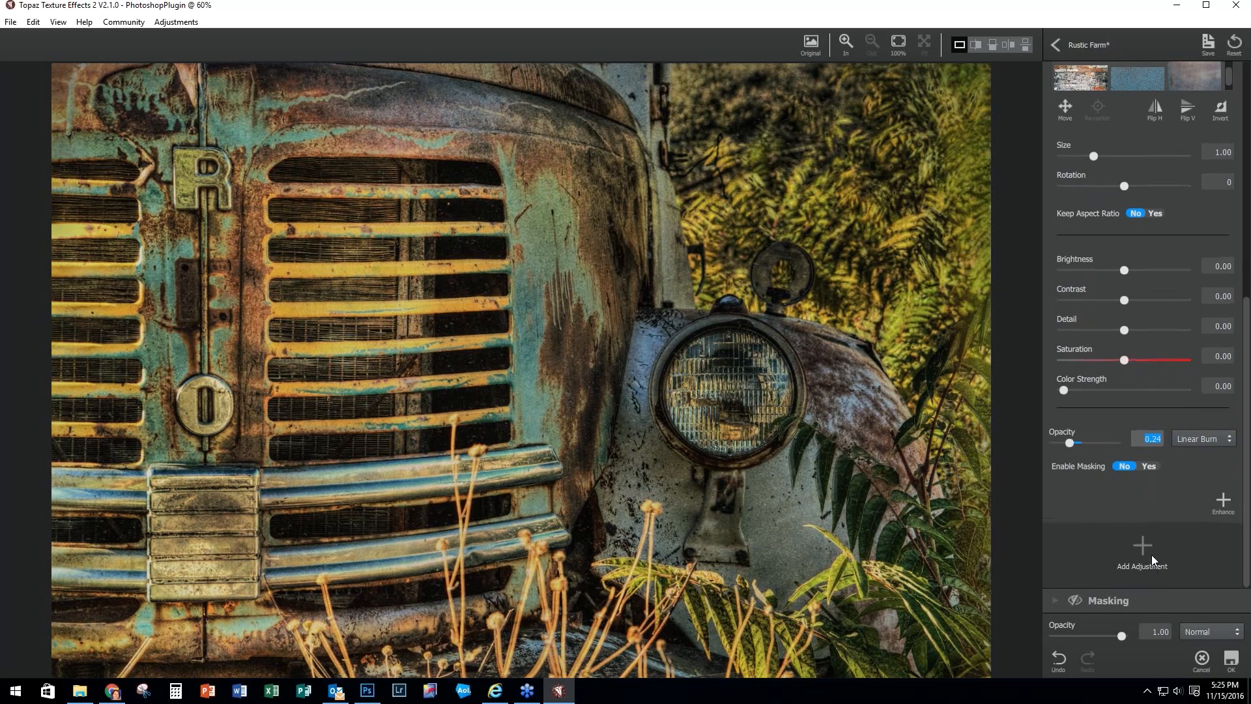
left_click(1150, 467)
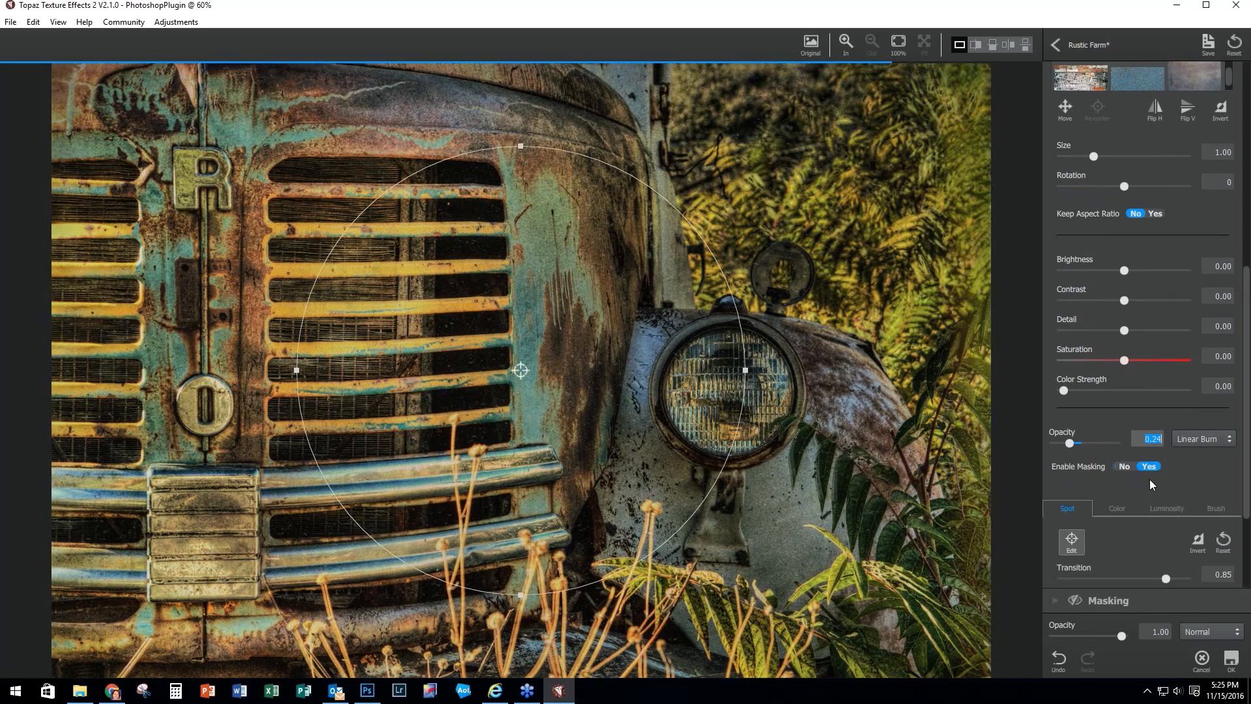
scroll(1132, 491, "down", 8)
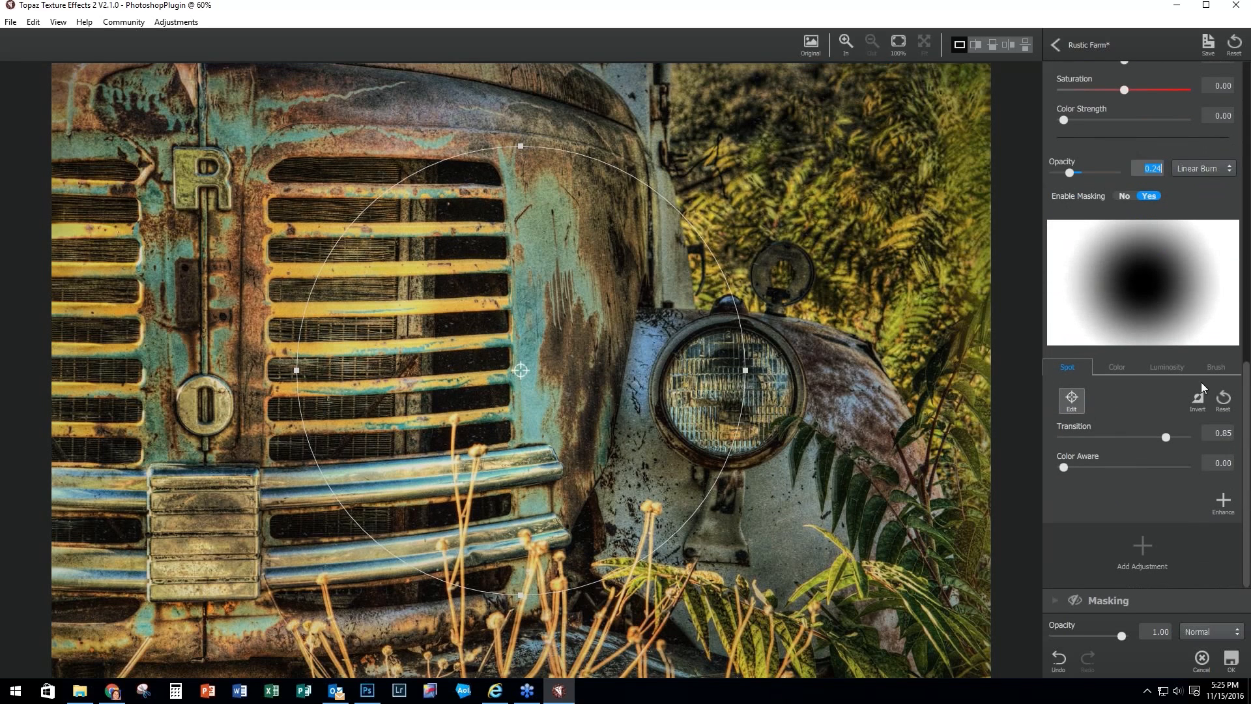
left_click(1219, 369)
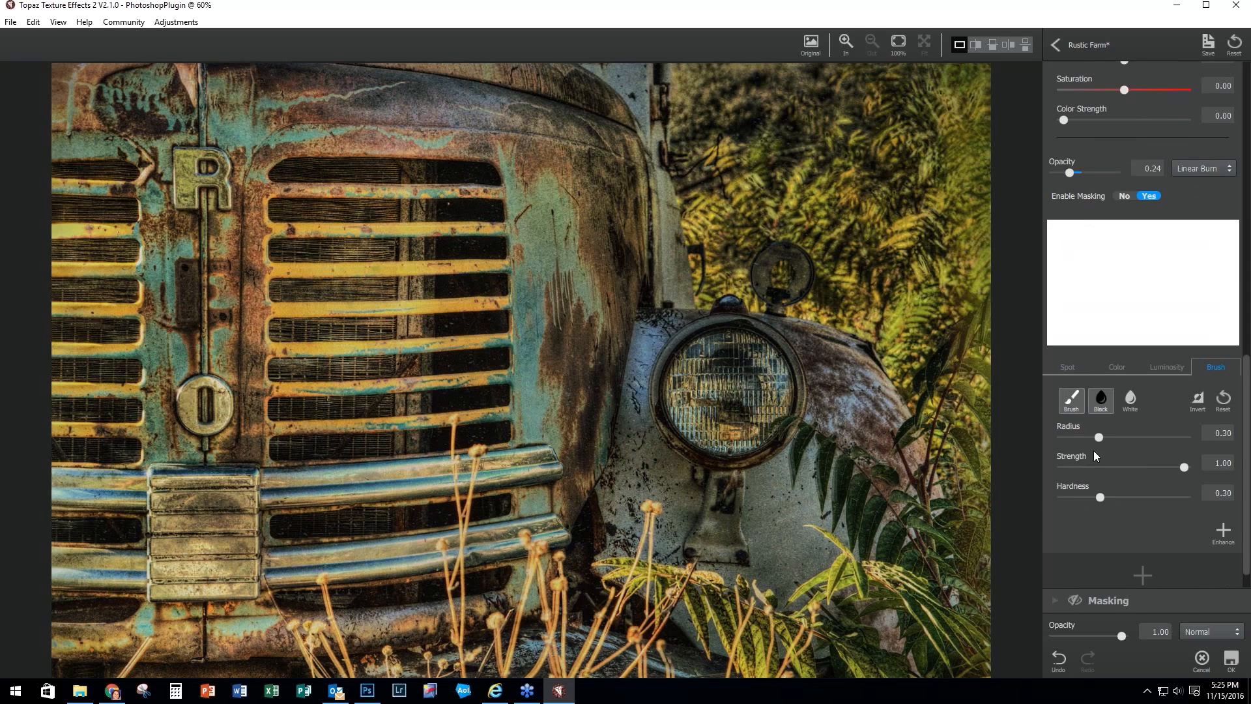
left_click_drag(1102, 437, 1178, 440)
left_click_drag(1186, 468, 1158, 469)
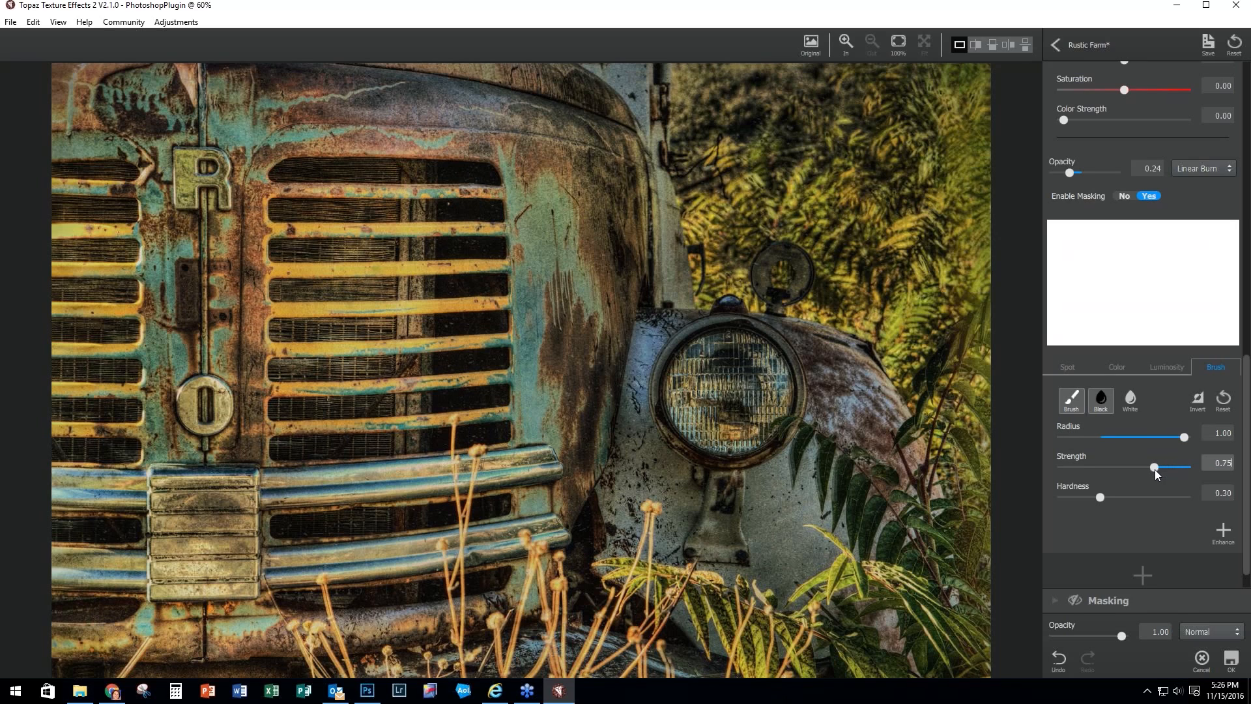
left_click_drag(1153, 469, 1158, 499)
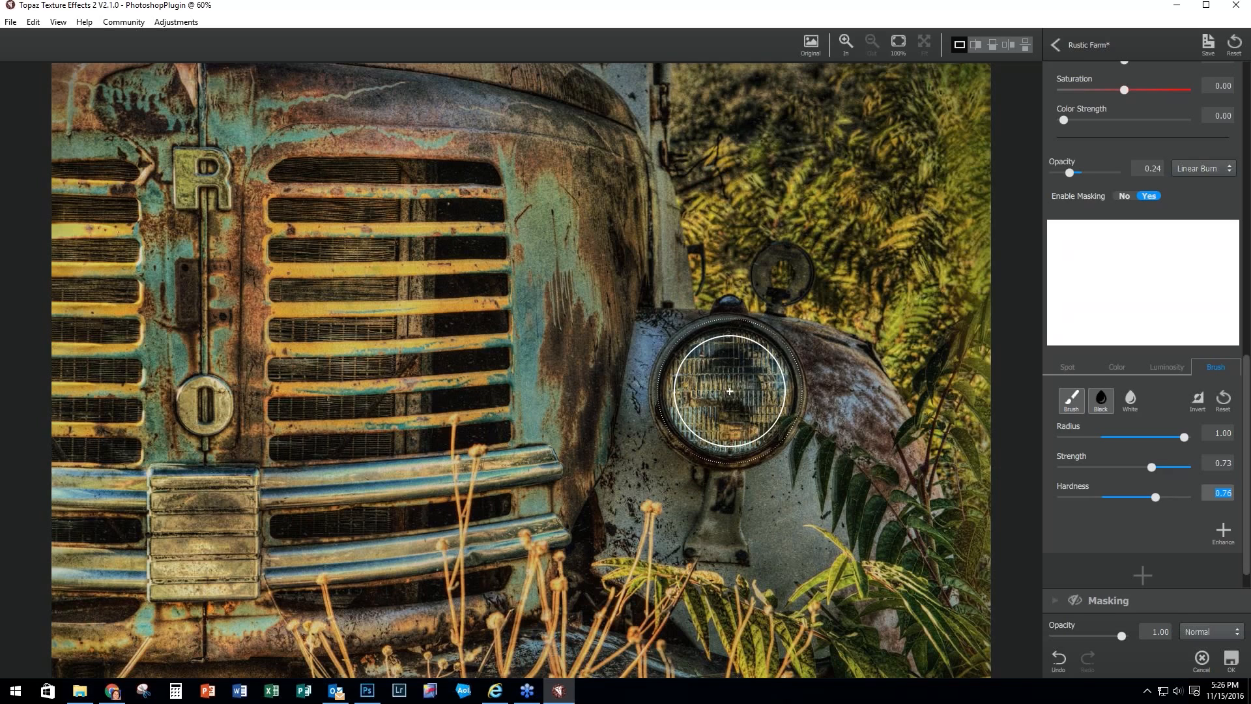
Step: Mask the texture off the headlight glass and apply the effect, comparing the photo with the layer hidden and shown
left_click(730, 391)
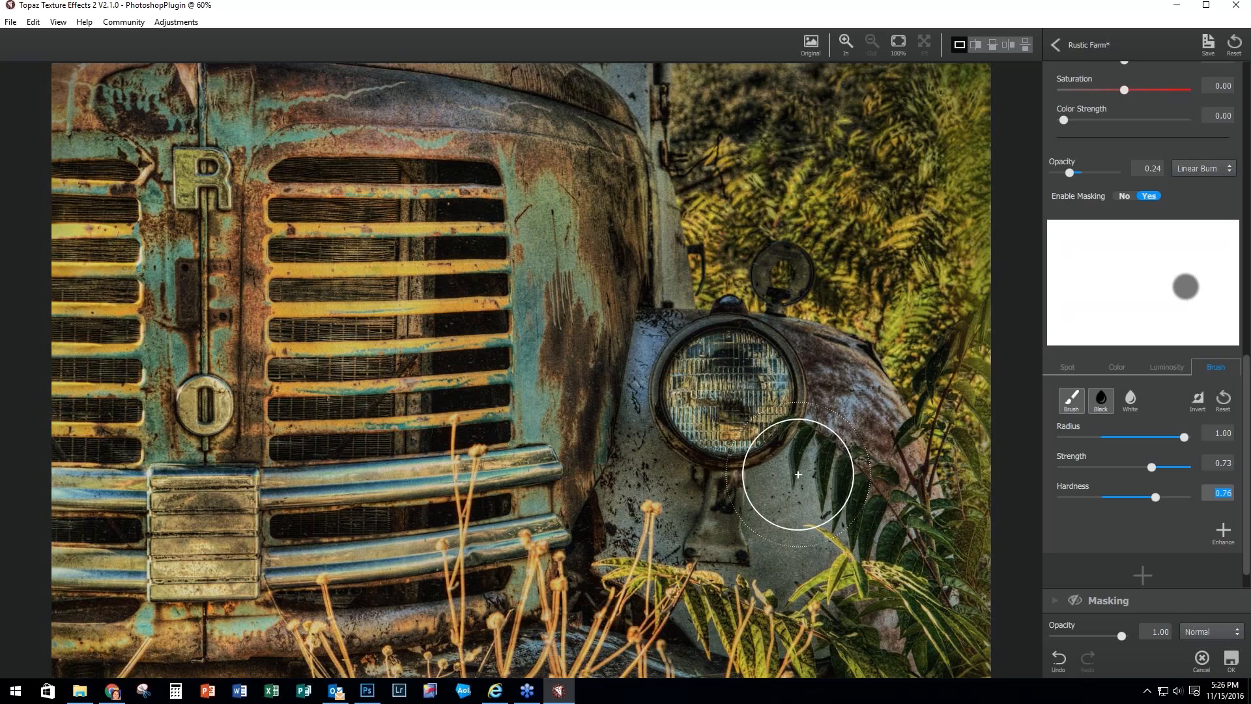
left_click(1232, 660)
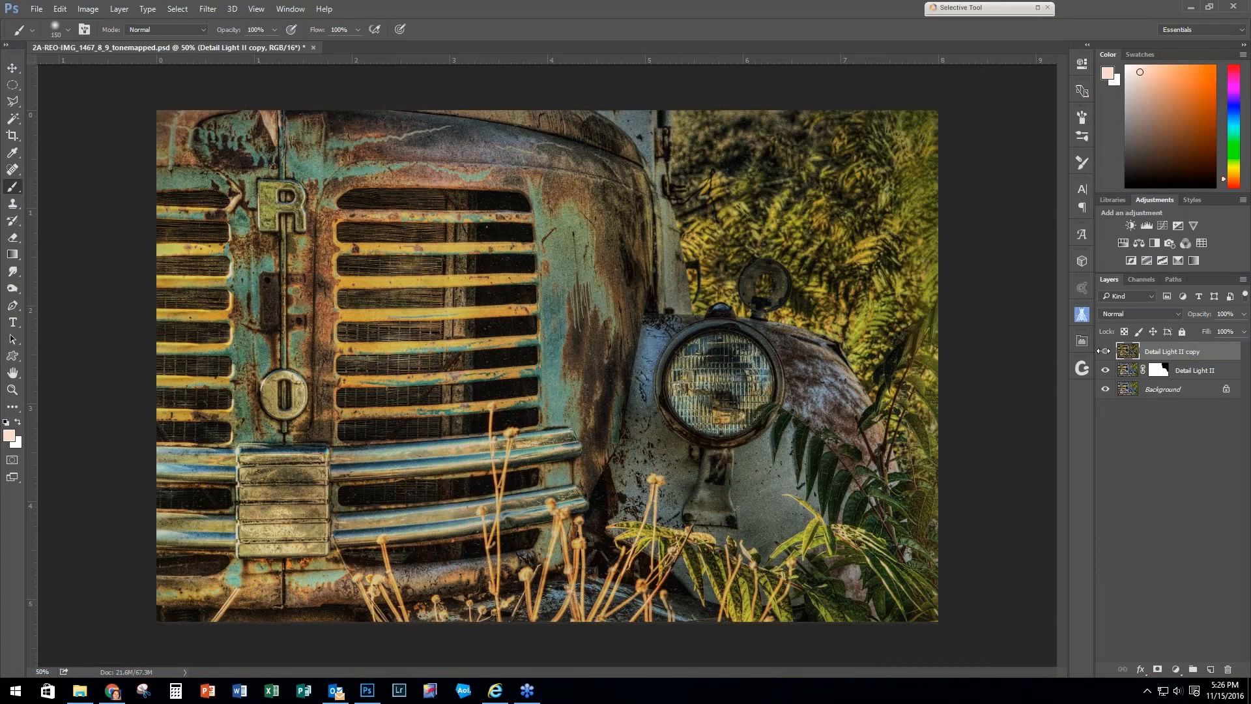
left_click(1107, 352)
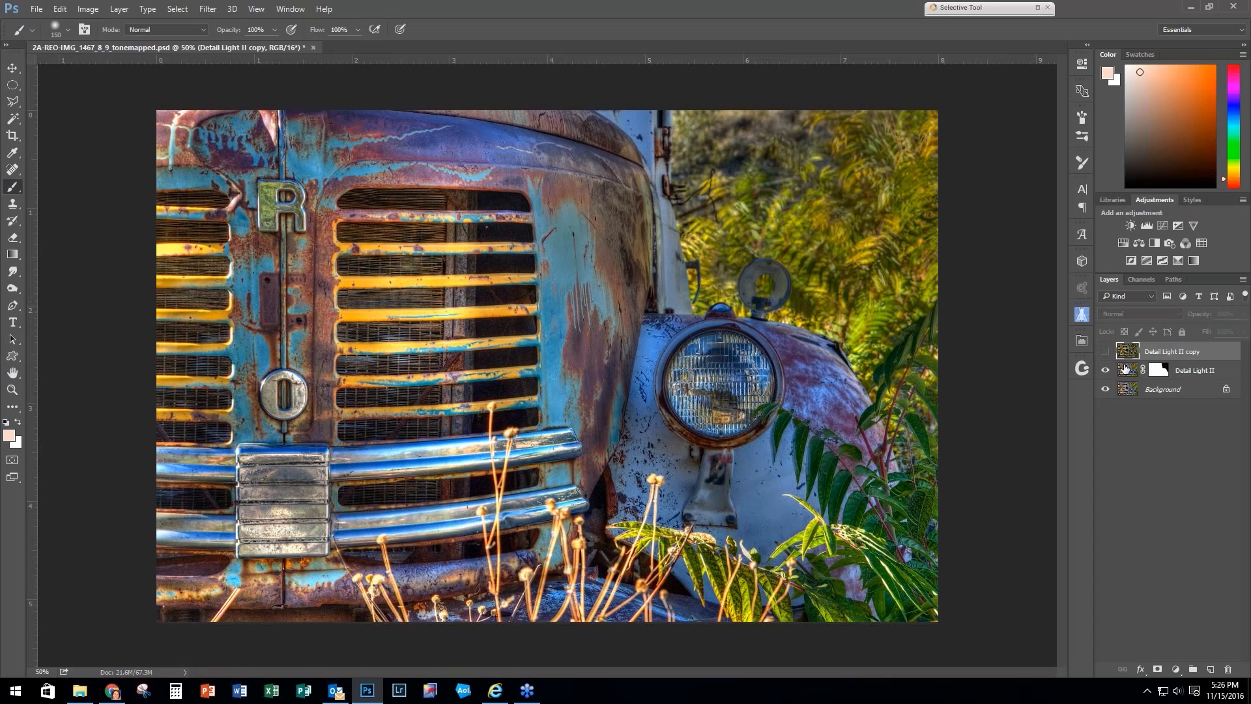
left_click(1107, 353)
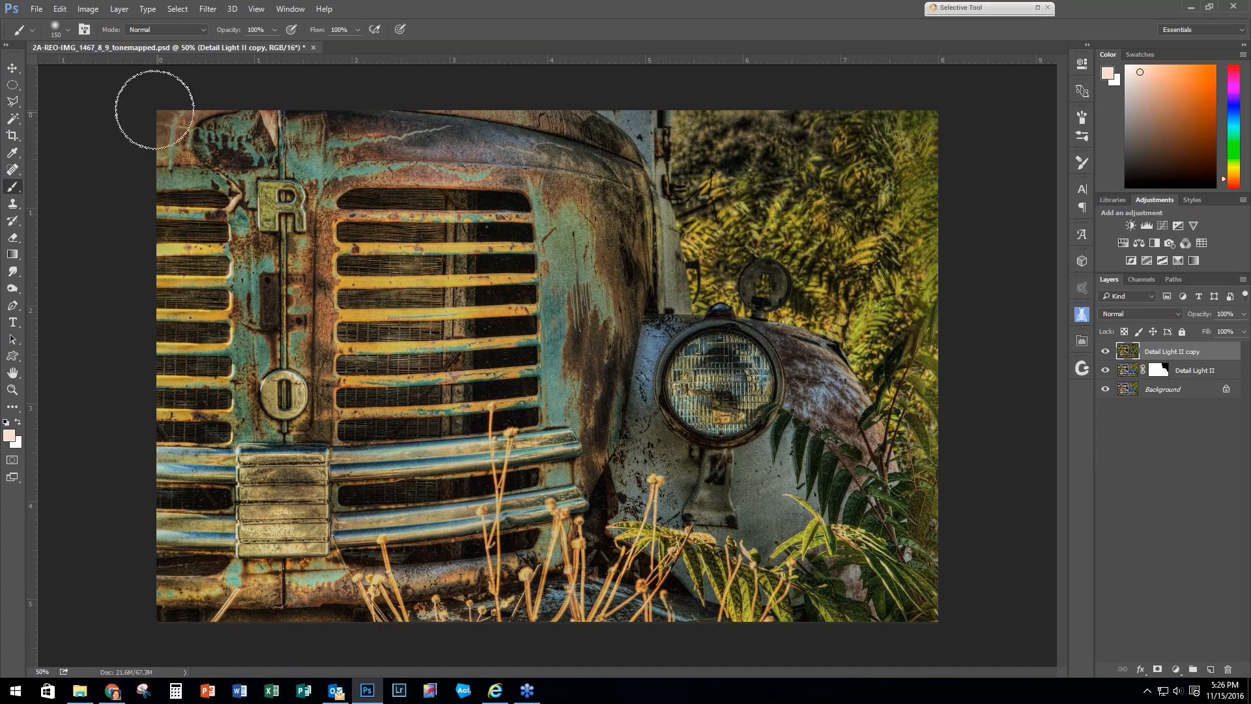
Step: Close the textured truck document 2A-REO-IMG_1467_8_9_tonemapped.psd
left_click(38, 11)
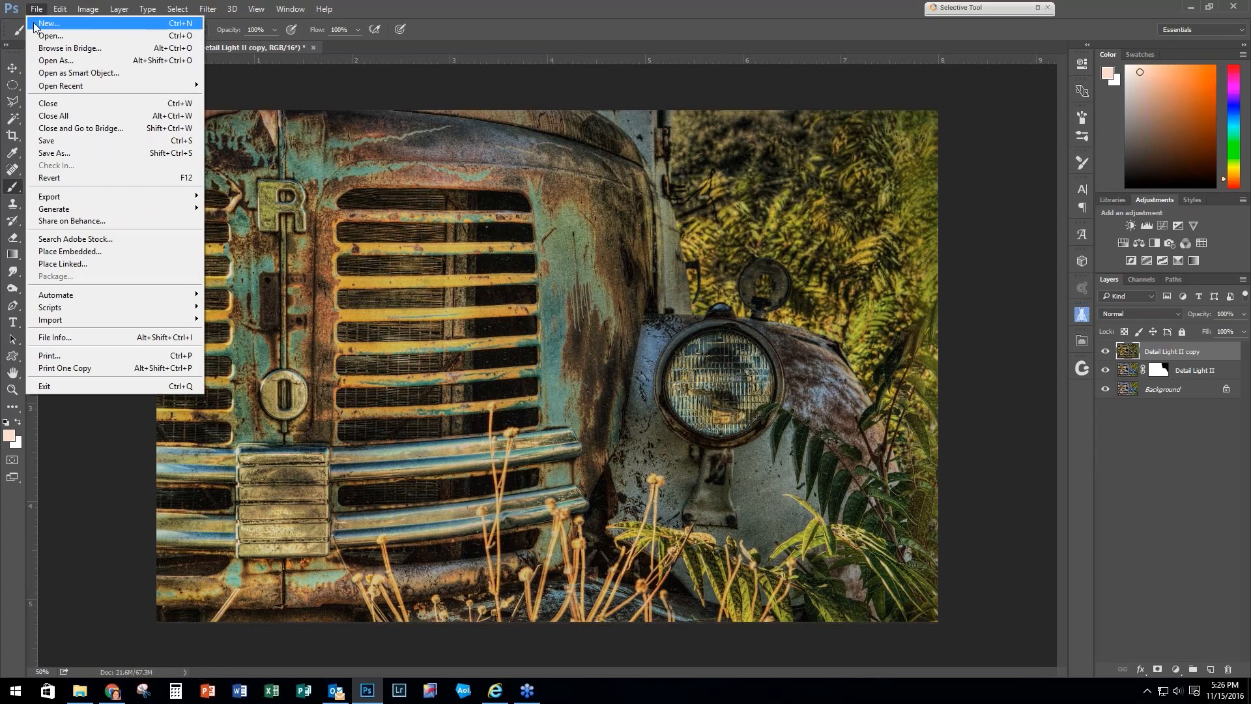
left_click(54, 105)
left_click(606, 271)
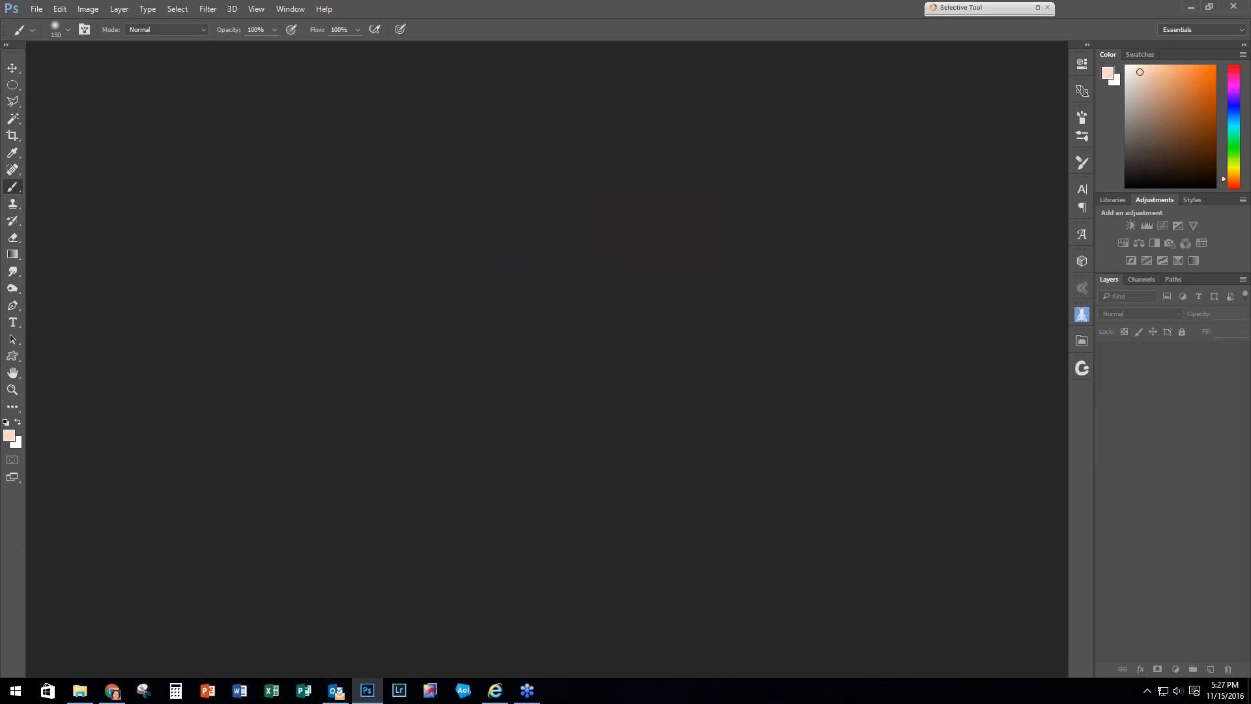
Step: Open 3C-The Chair.jpg and 3A-The Chair.psd and compare the flattened photo with the layered version
key("alt+Tab")
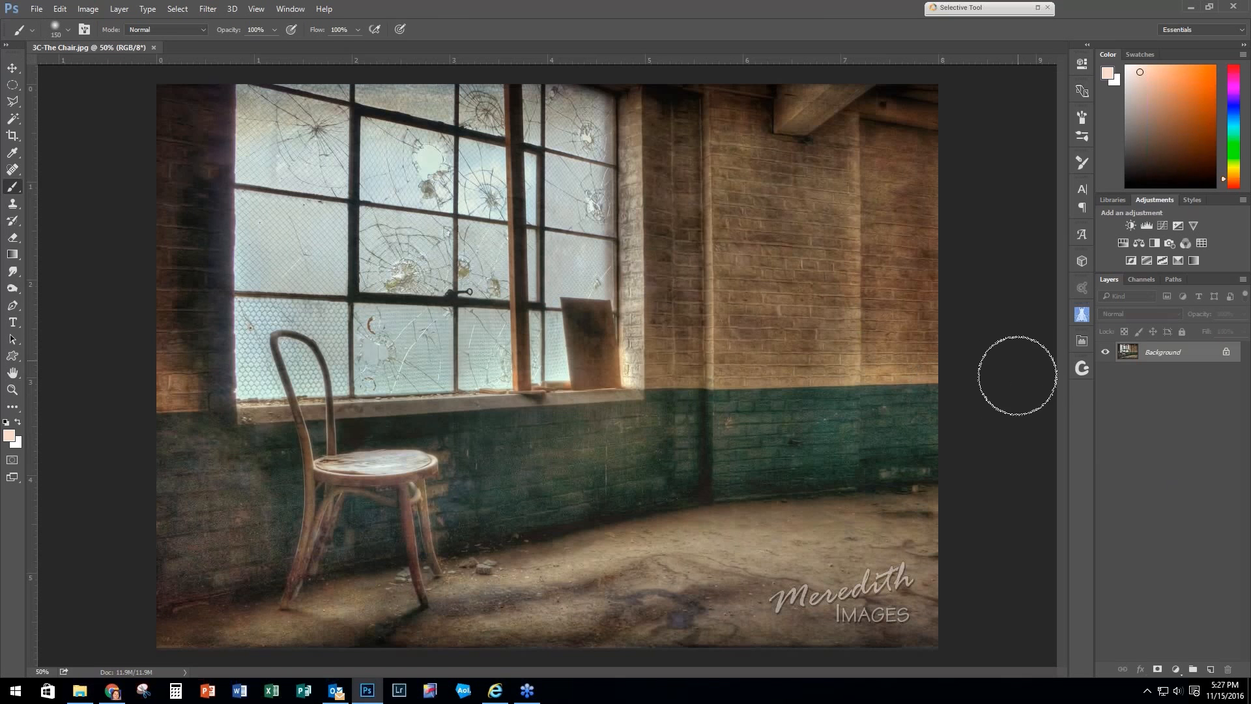
scroll(993, 436, "down", 1)
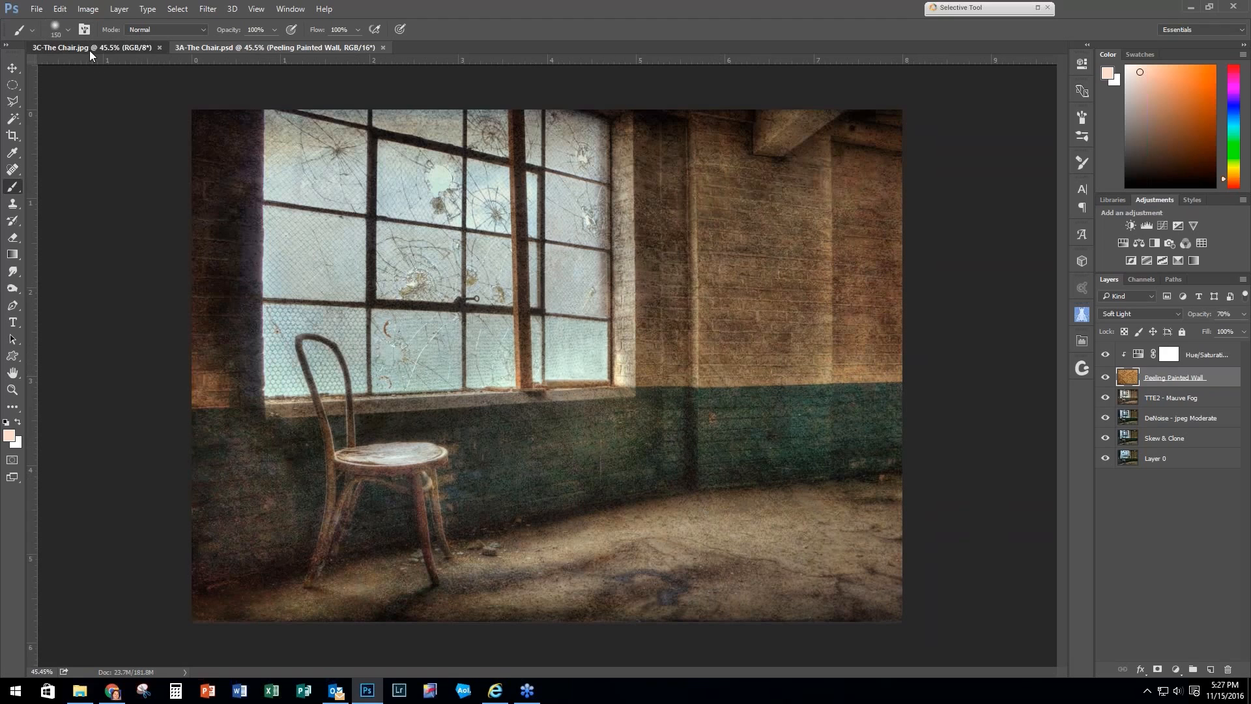
left_click(88, 51)
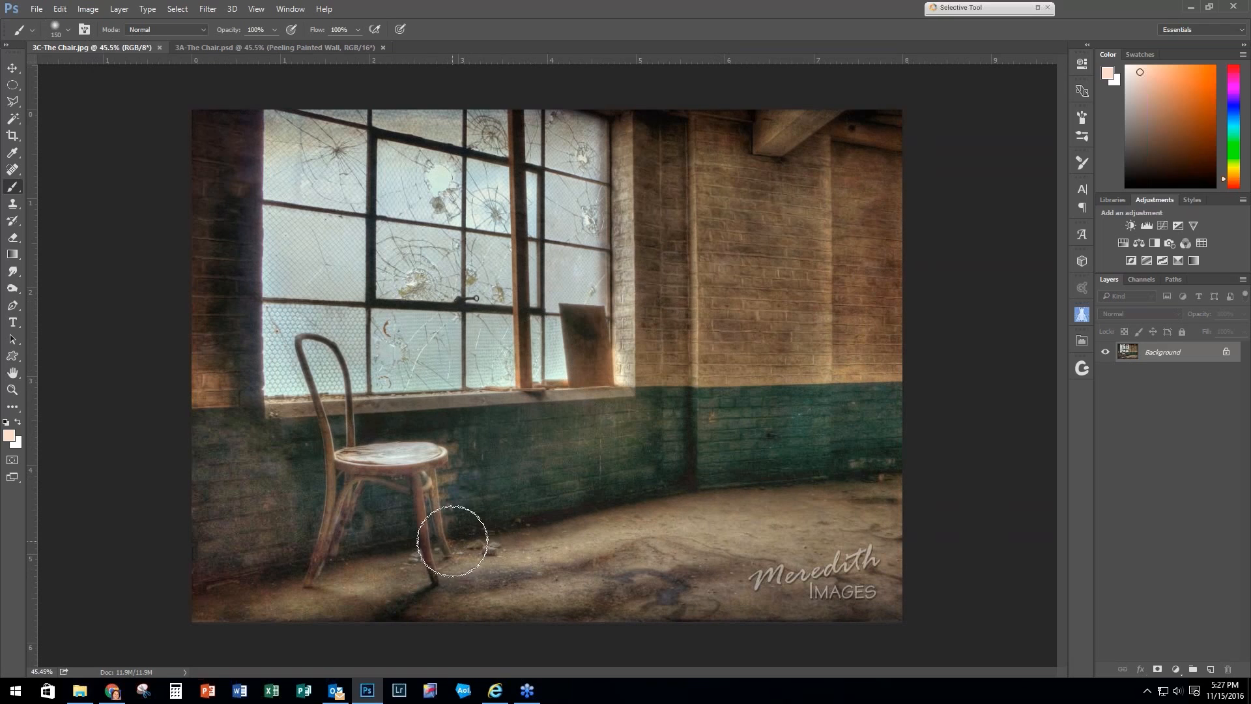
left_click(280, 46)
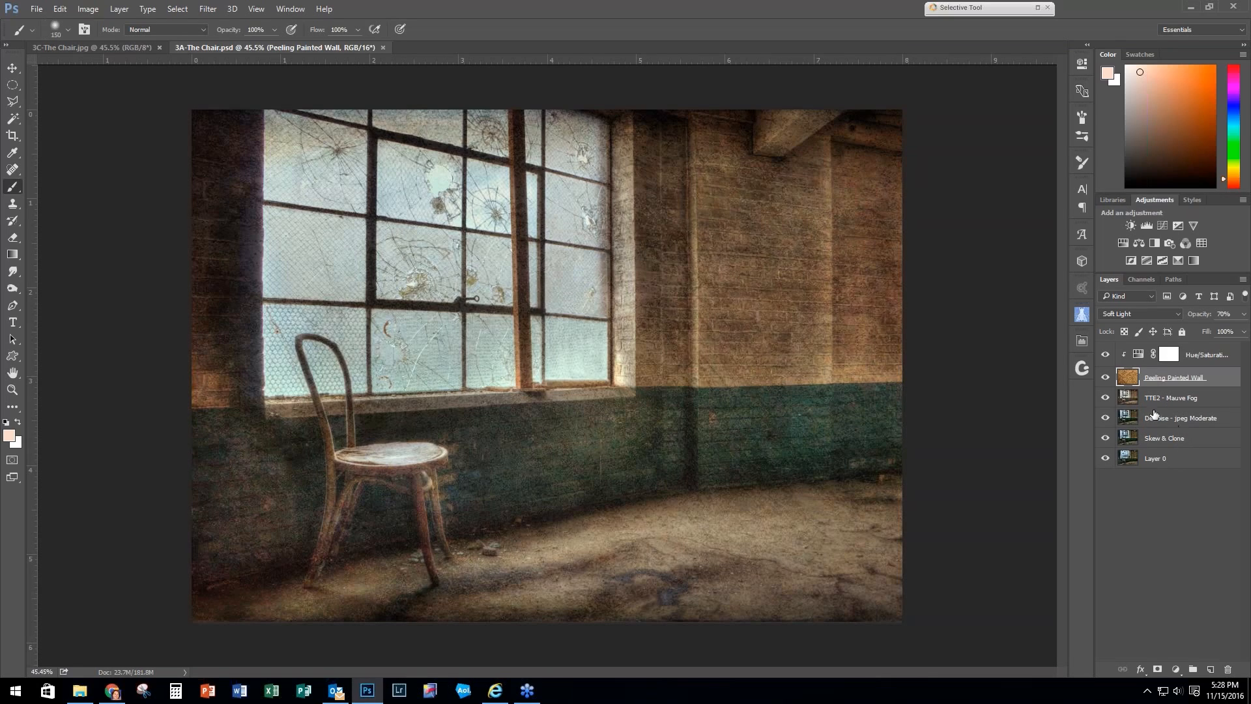
Step: Delete the Peeling Painted Wall, TTE2 - Mauve Fog and DeNoise - jpeg Moderate layers from the chair document
left_click(1168, 402, "shift")
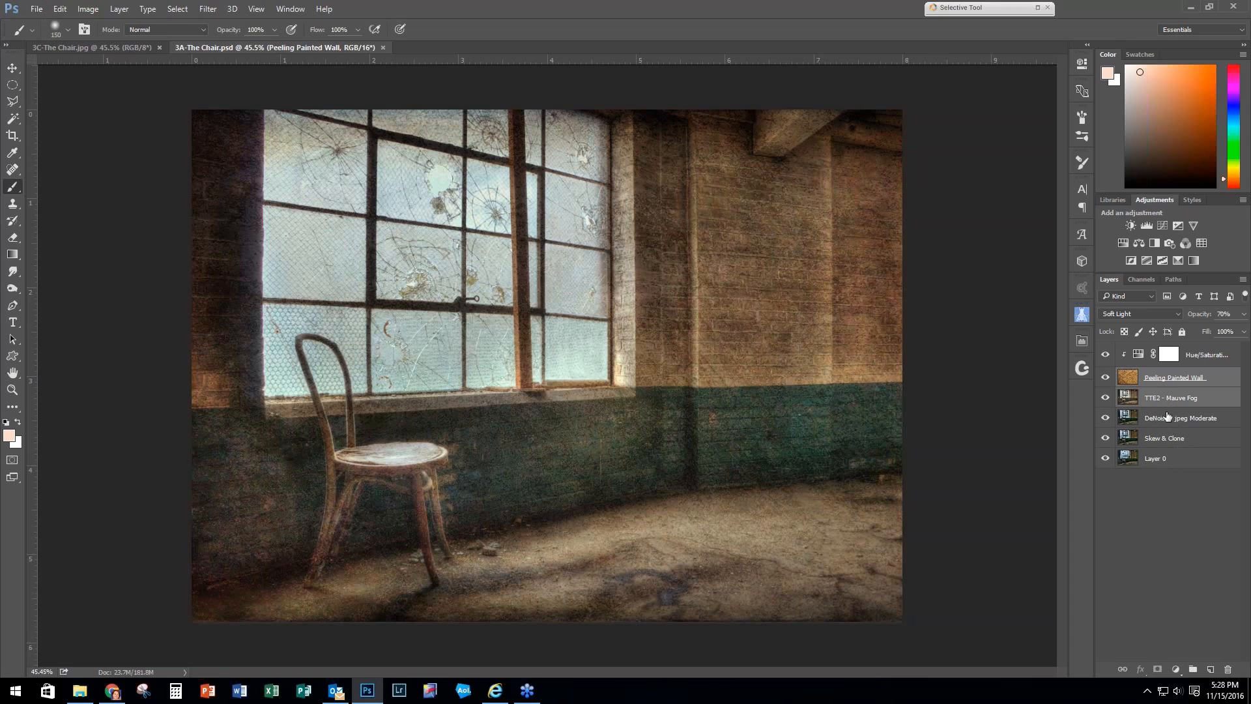
left_click(1168, 417, "shift")
right_click(1168, 418)
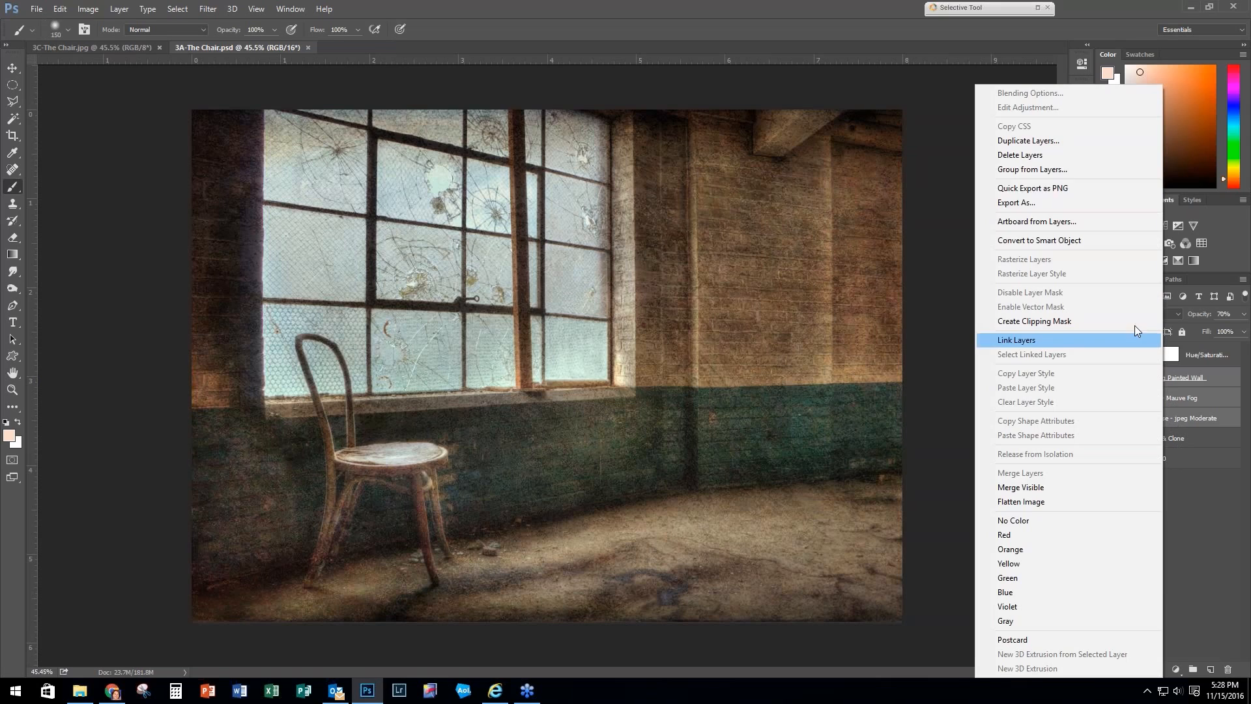
left_click(1021, 155)
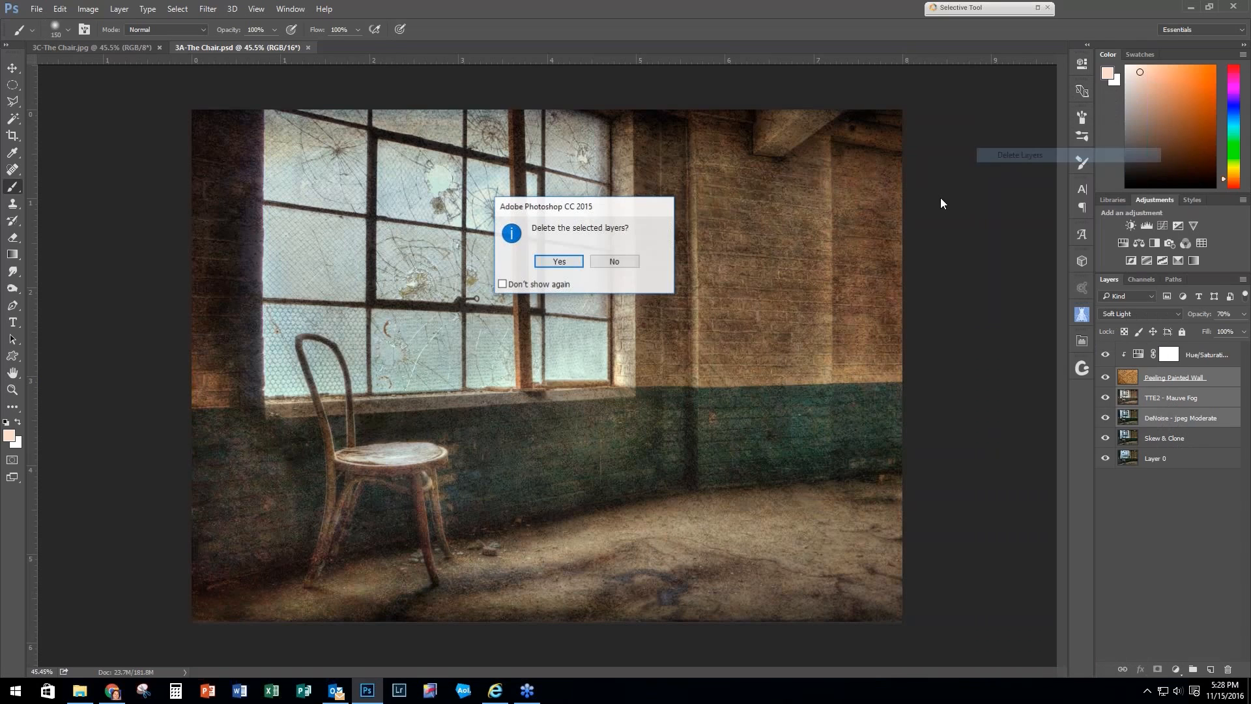
left_click(571, 264)
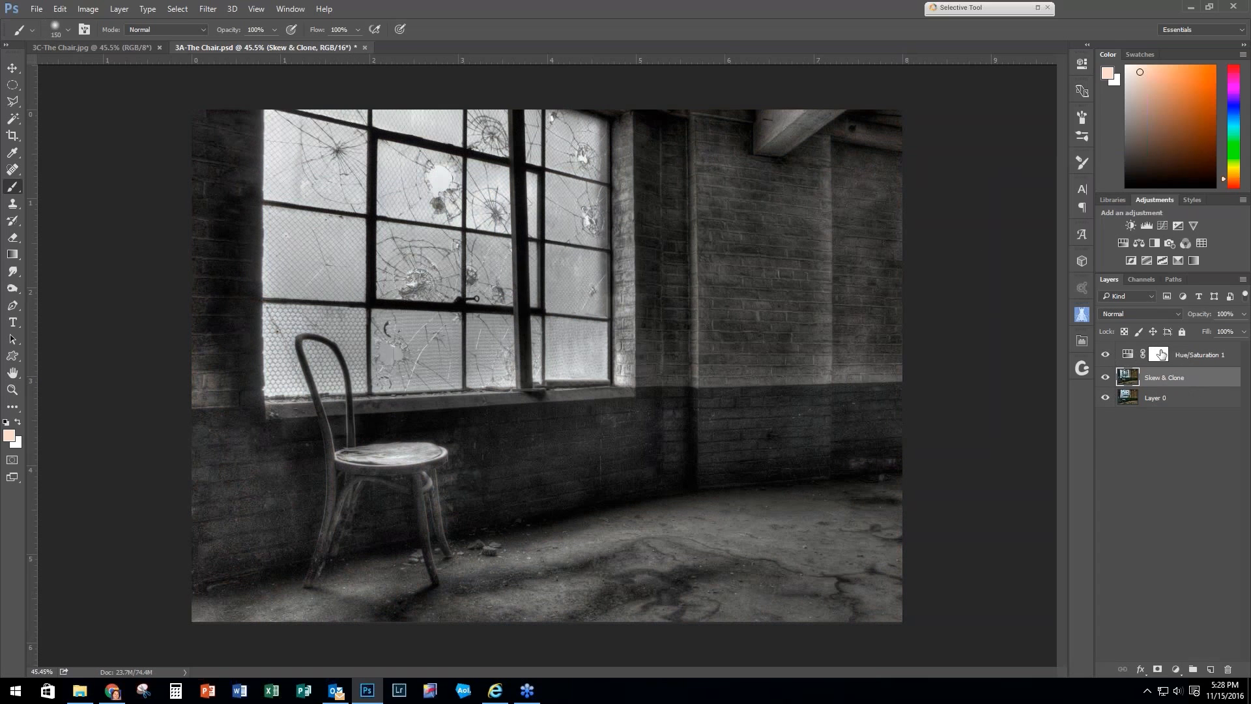
Step: Delete the Hue/Saturation 1 adjustment layer and compare the photo with the Skew & Clone layer hidden and shown
left_click(1161, 354)
right_click(1160, 354)
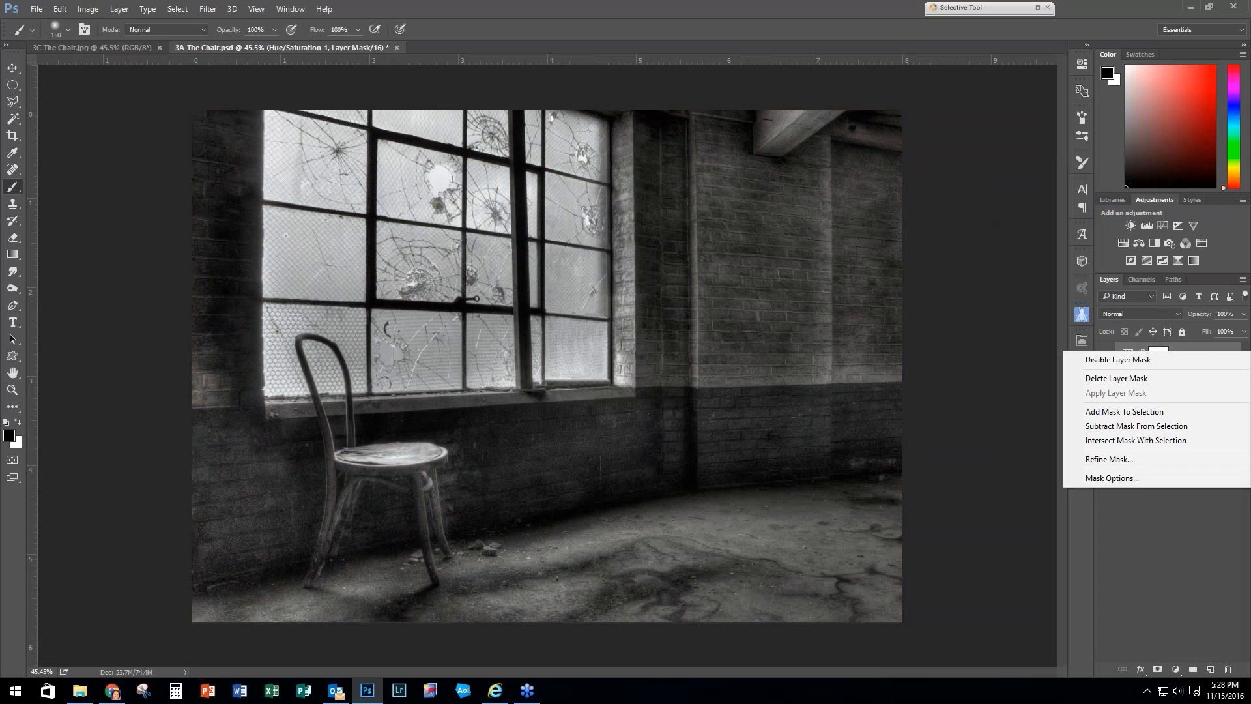
left_click(1209, 350)
right_click(1207, 354)
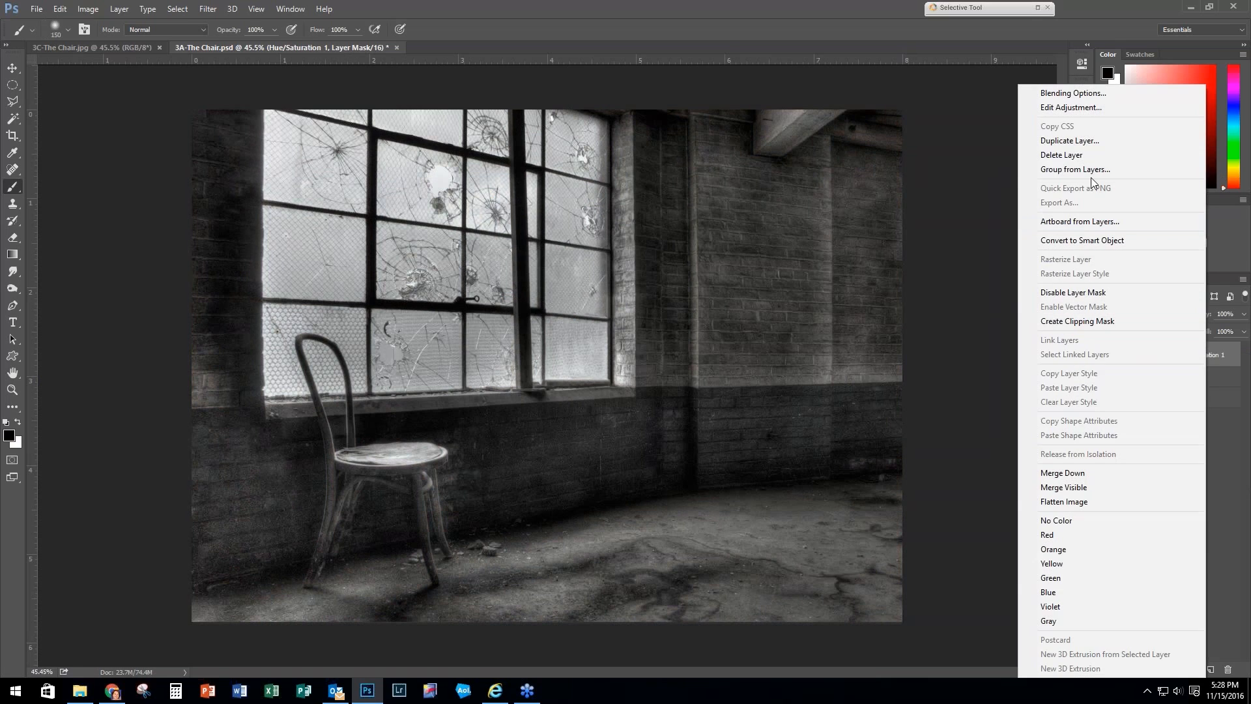
left_click(1081, 155)
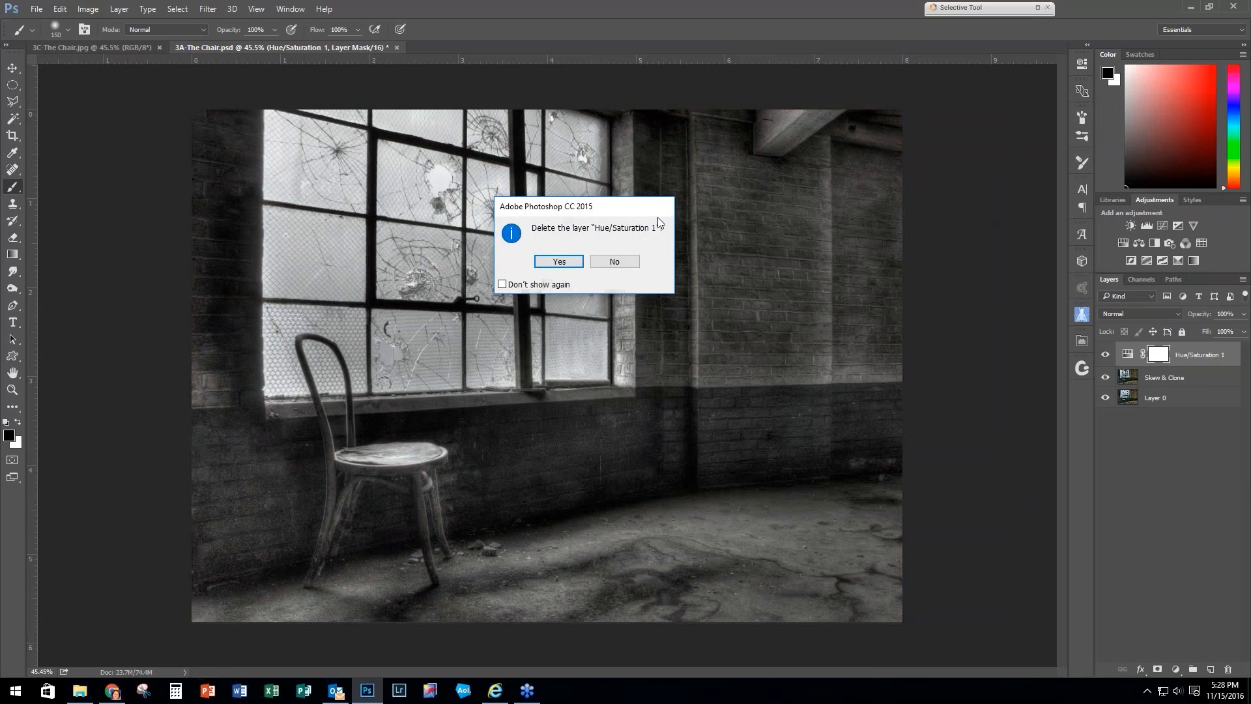
left_click(560, 262)
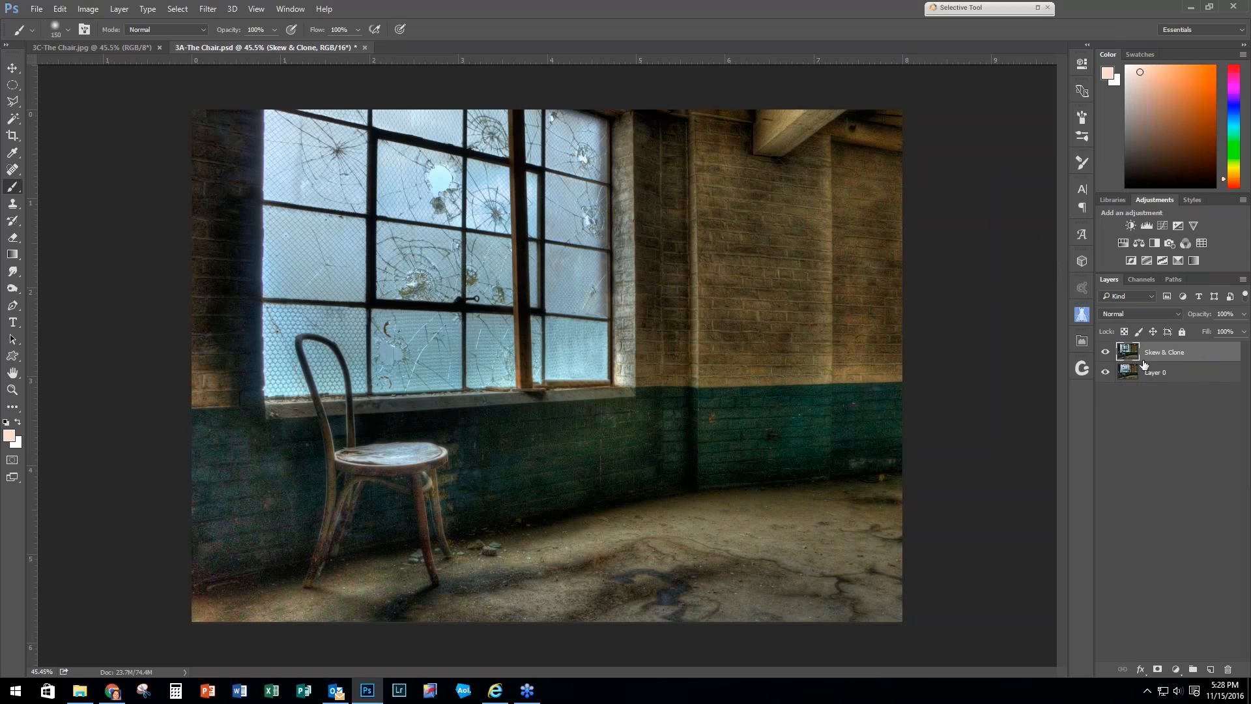
left_click(1106, 352)
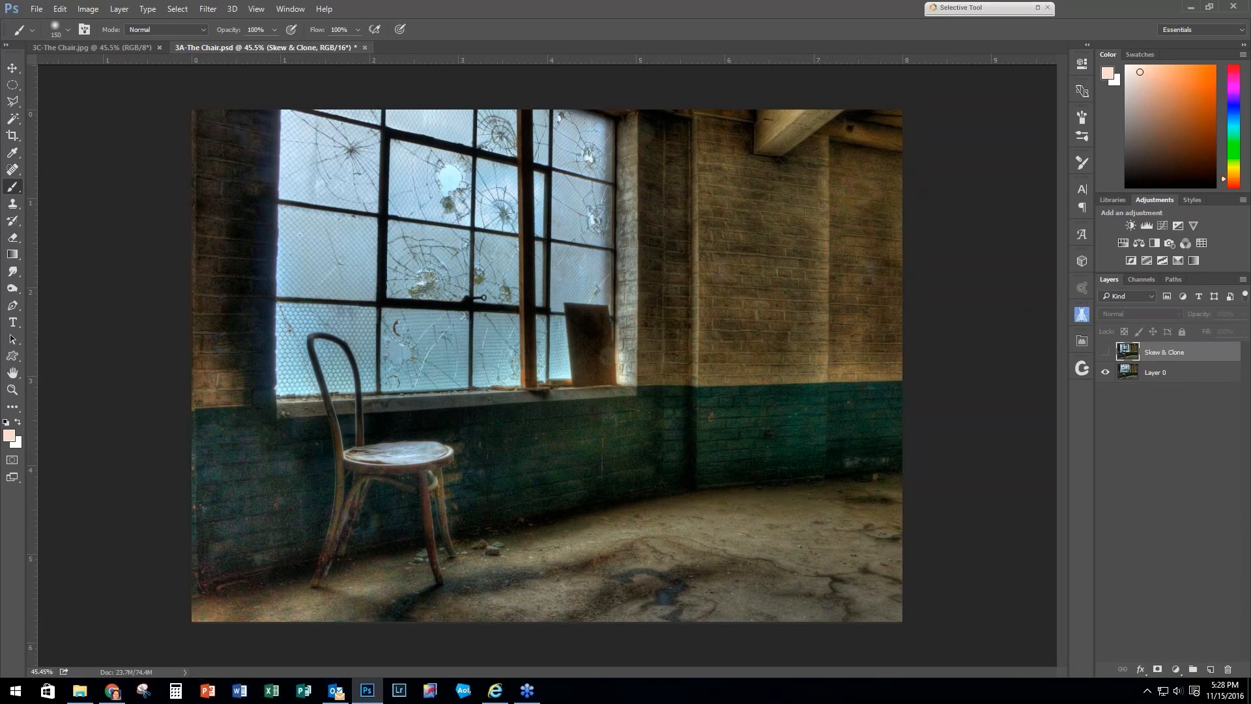
left_click(1106, 353)
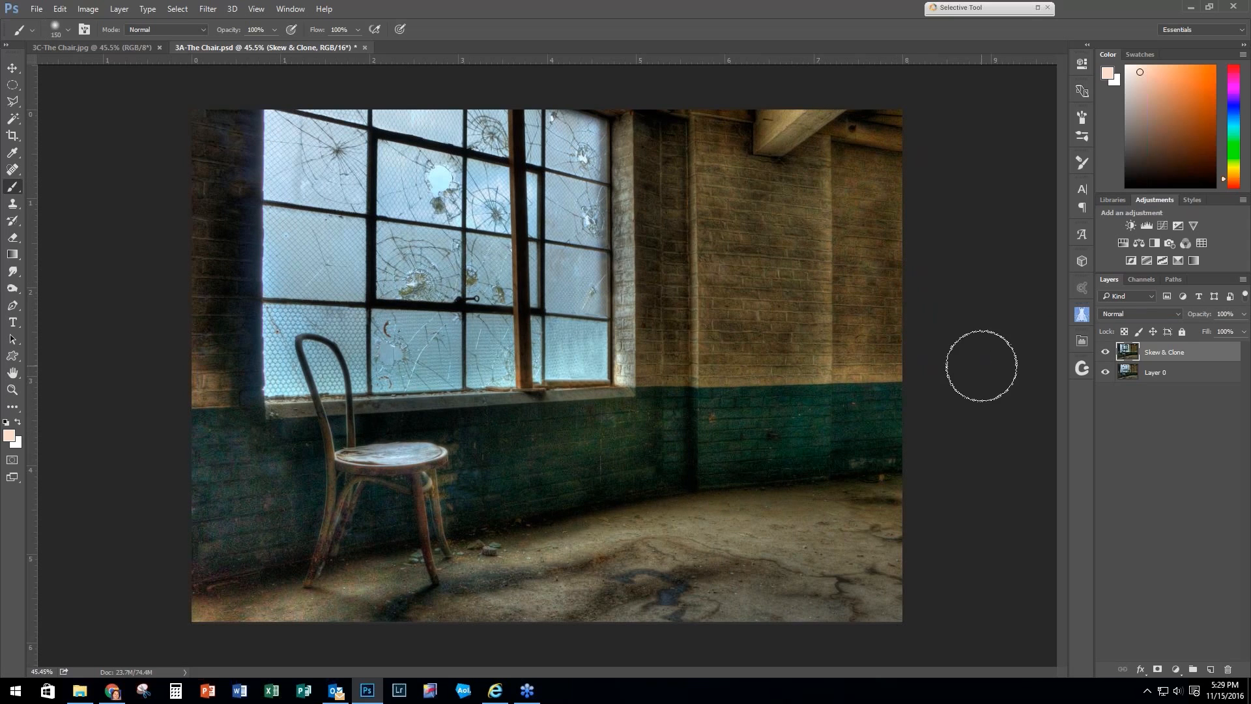
Step: Try a Skew transform that pulls the Skew & Clone layer's upper-left corner slightly outward, and discard it
left_click(60, 10)
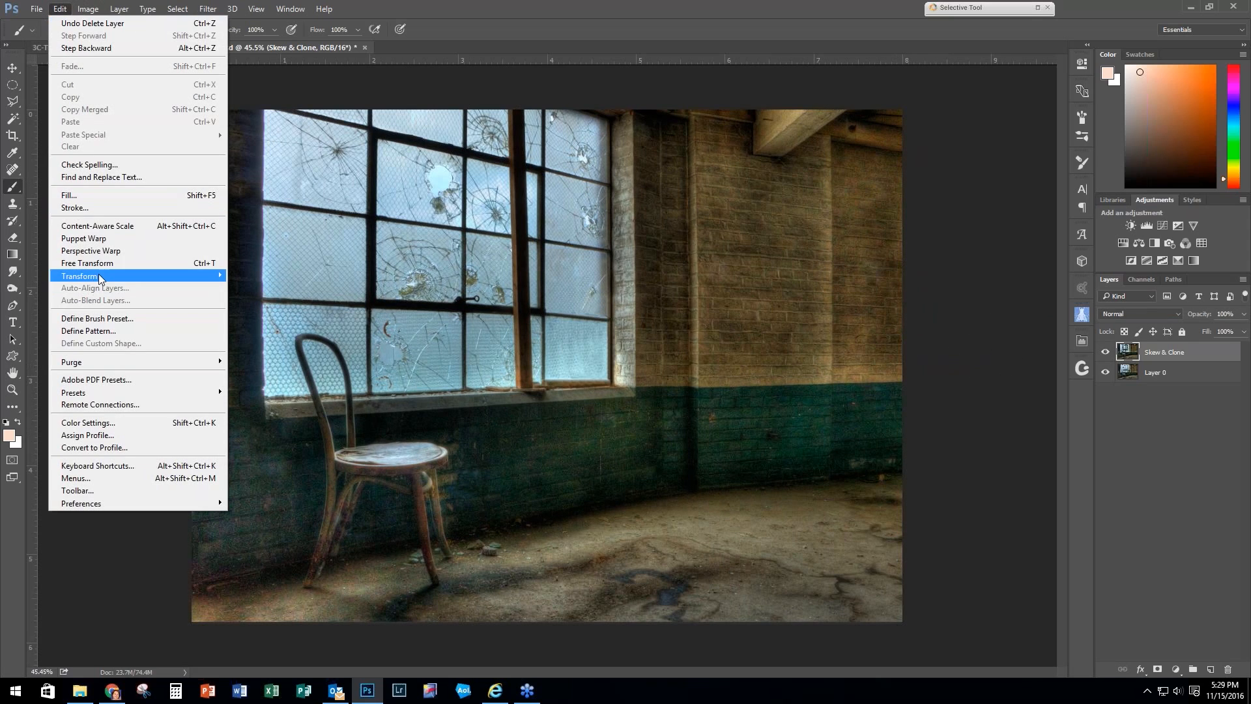
mouse_move(102, 279)
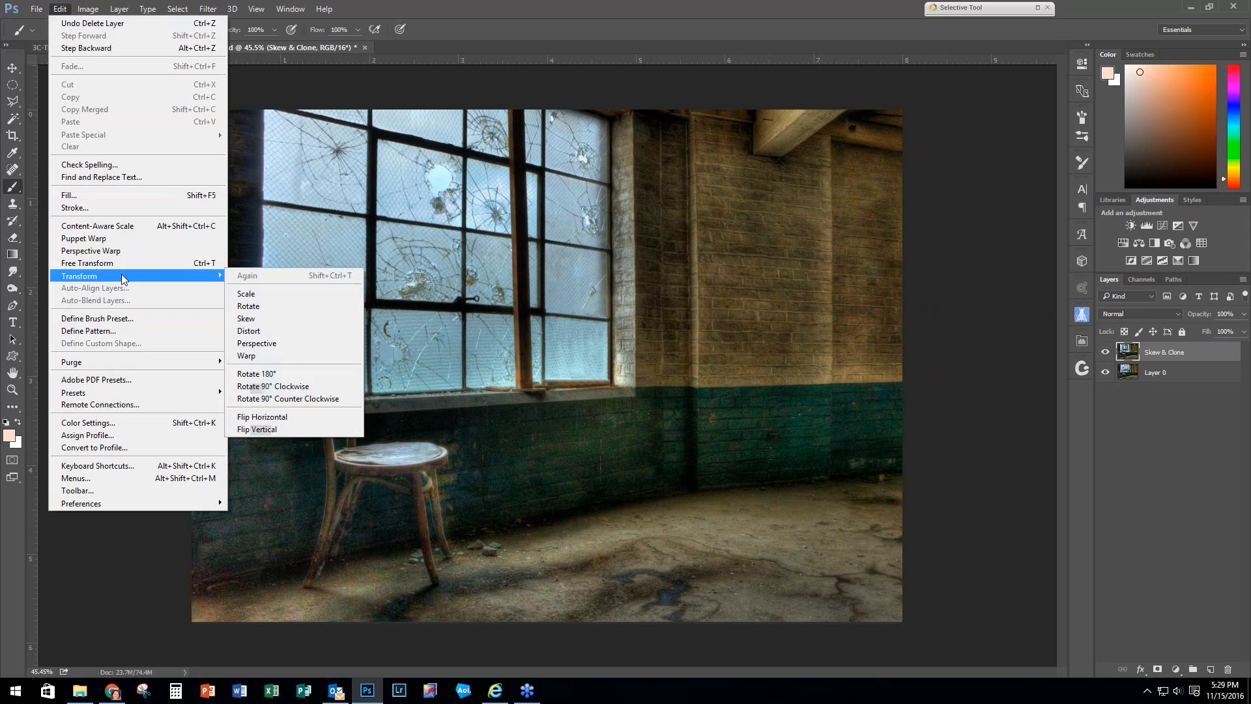
left_click(253, 320)
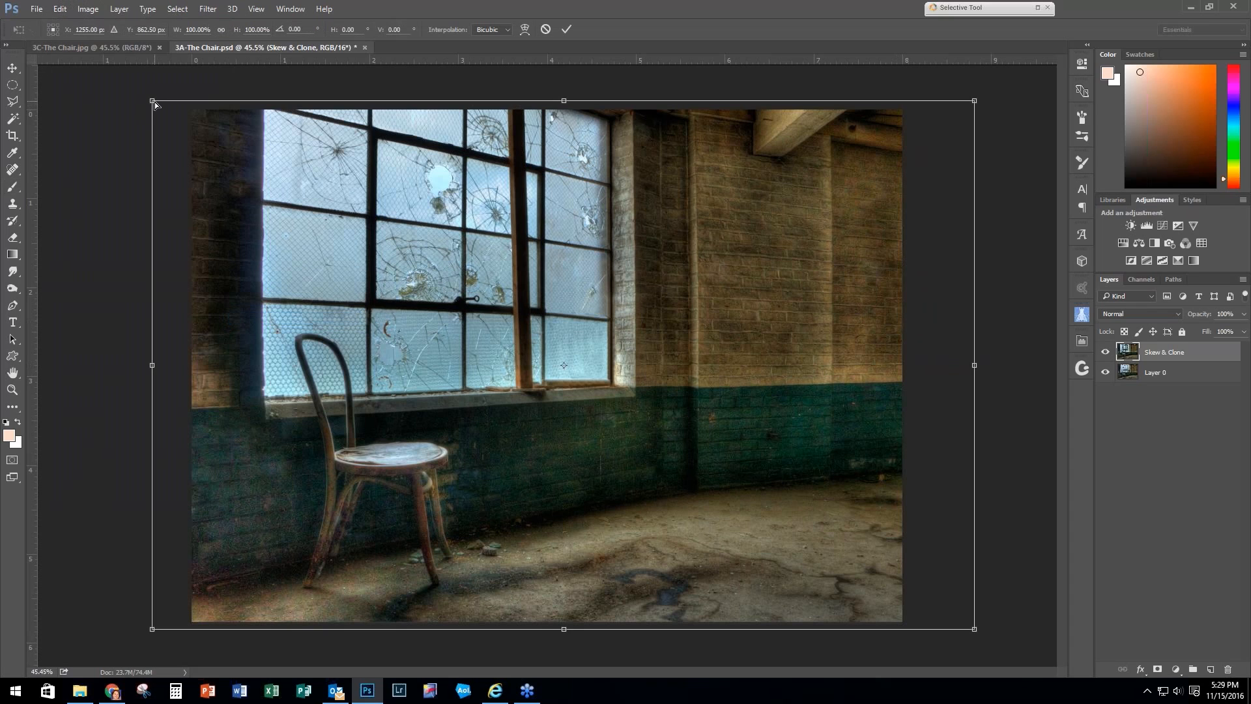
mouse_move(149, 102)
left_mouse_down()
mouse_move(129, 104)
mouse_move(145, 102)
left_mouse_up()
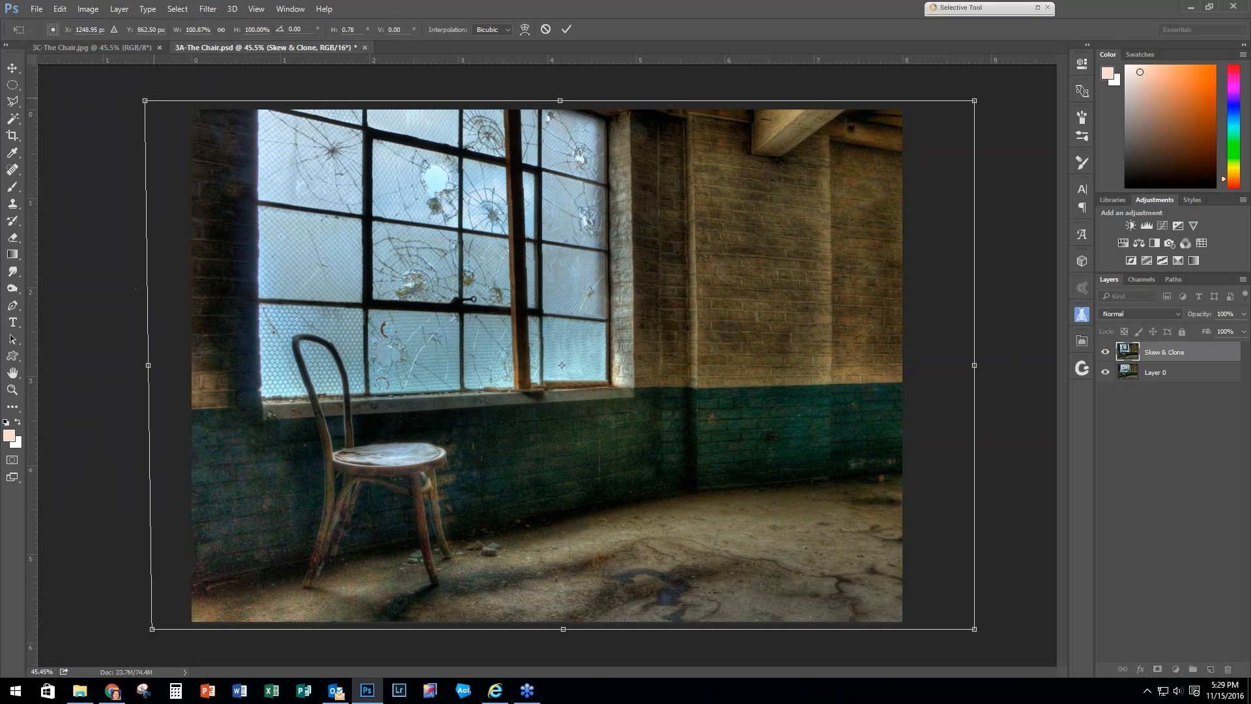
left_click(545, 30)
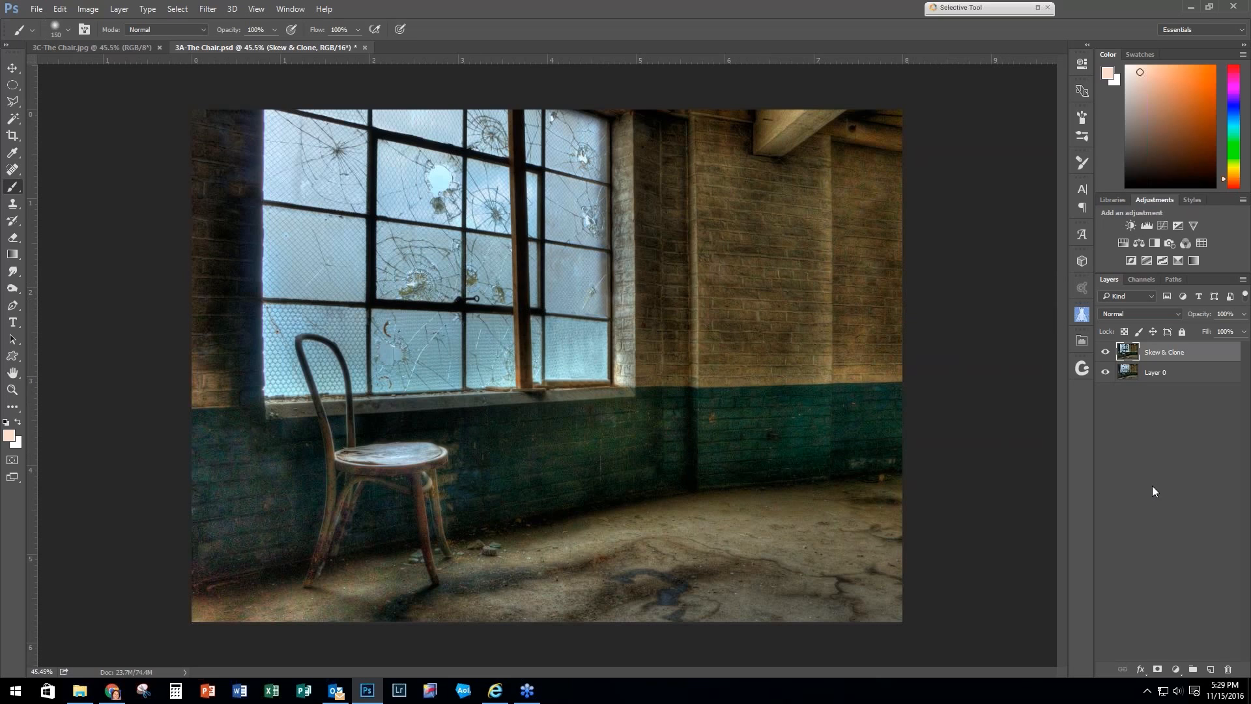
Step: Duplicate the Skew & Clone layer and name the copy DeNoise
key("ctrl+j")
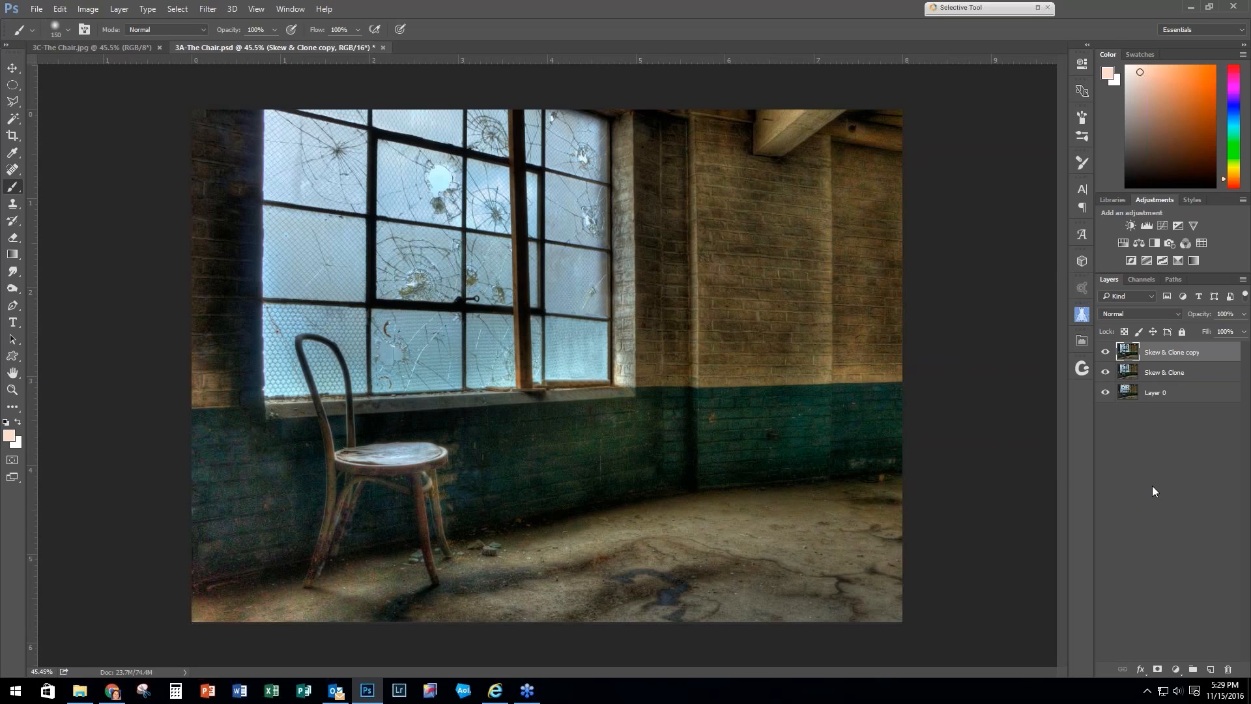
double_click(1163, 353)
type("DeNoise")
key("Return")
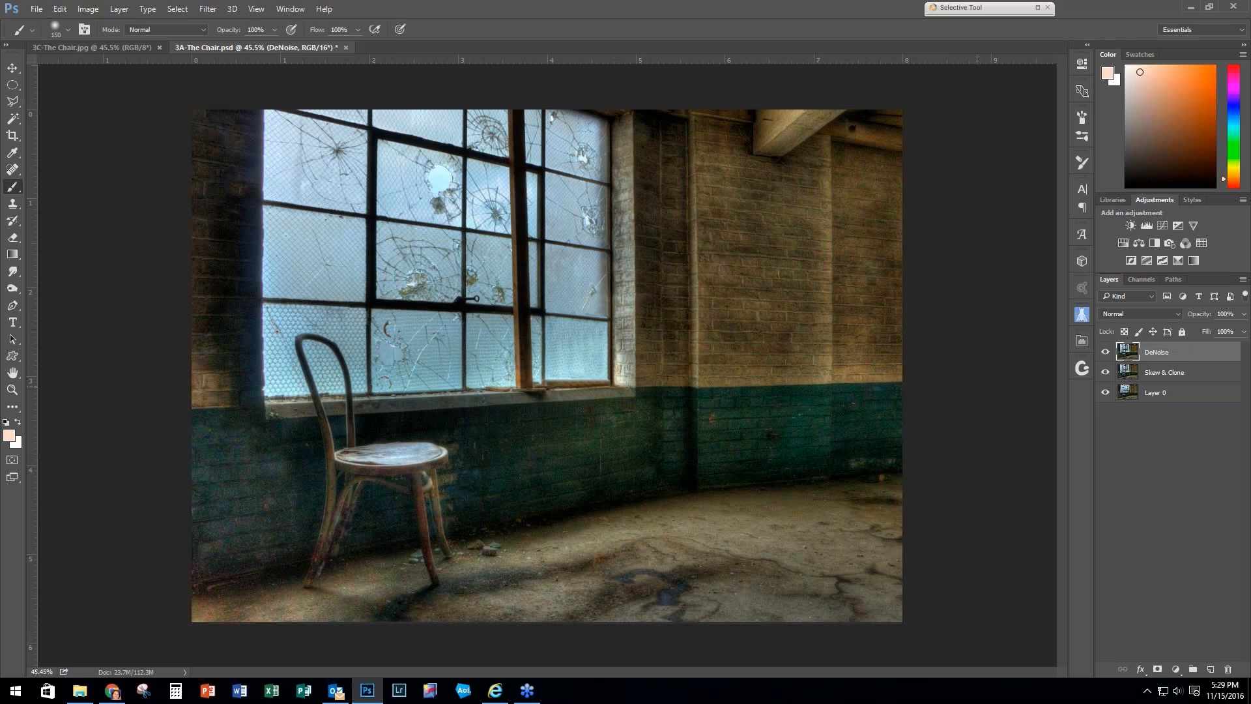
Step: Inspect the noise around the chair and apply Topaz DeNoise 6 with the JPEG - moderate preset to the DeNoise layer
scroll(507, 515, "up", 1)
scroll(507, 515, "up", 1)
scroll(507, 515, "up", 1)
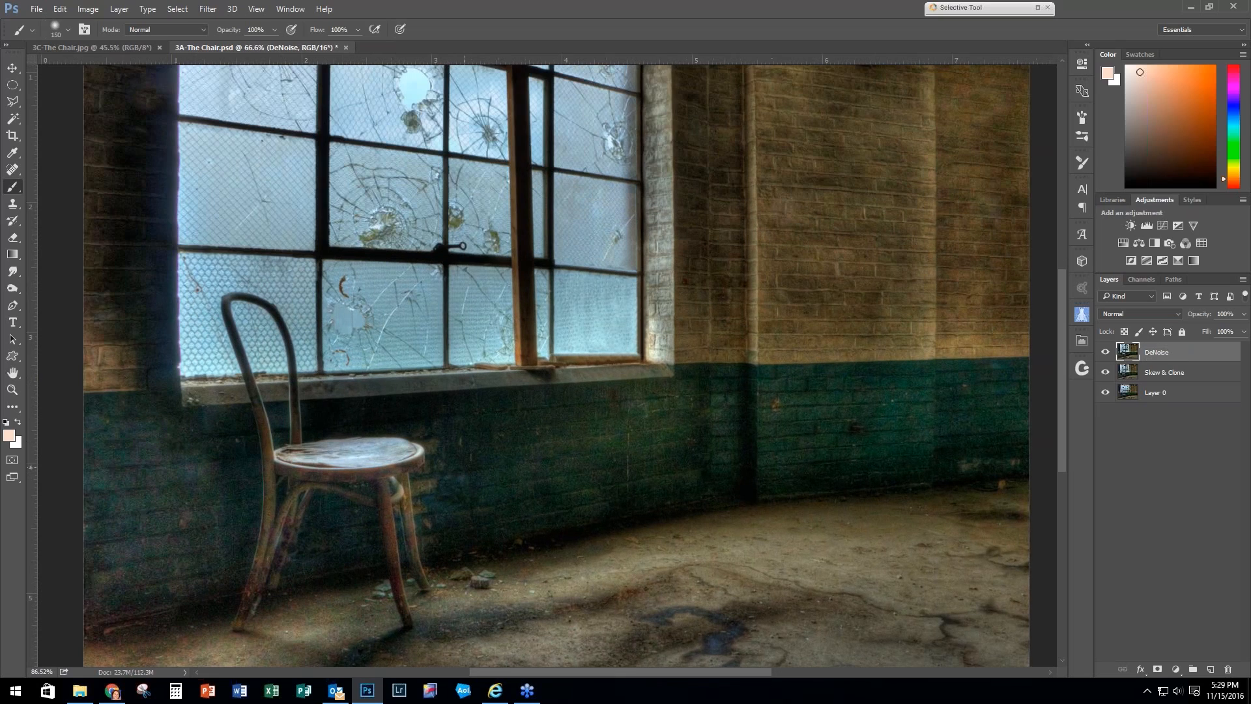
scroll(543, 528, "up", 3)
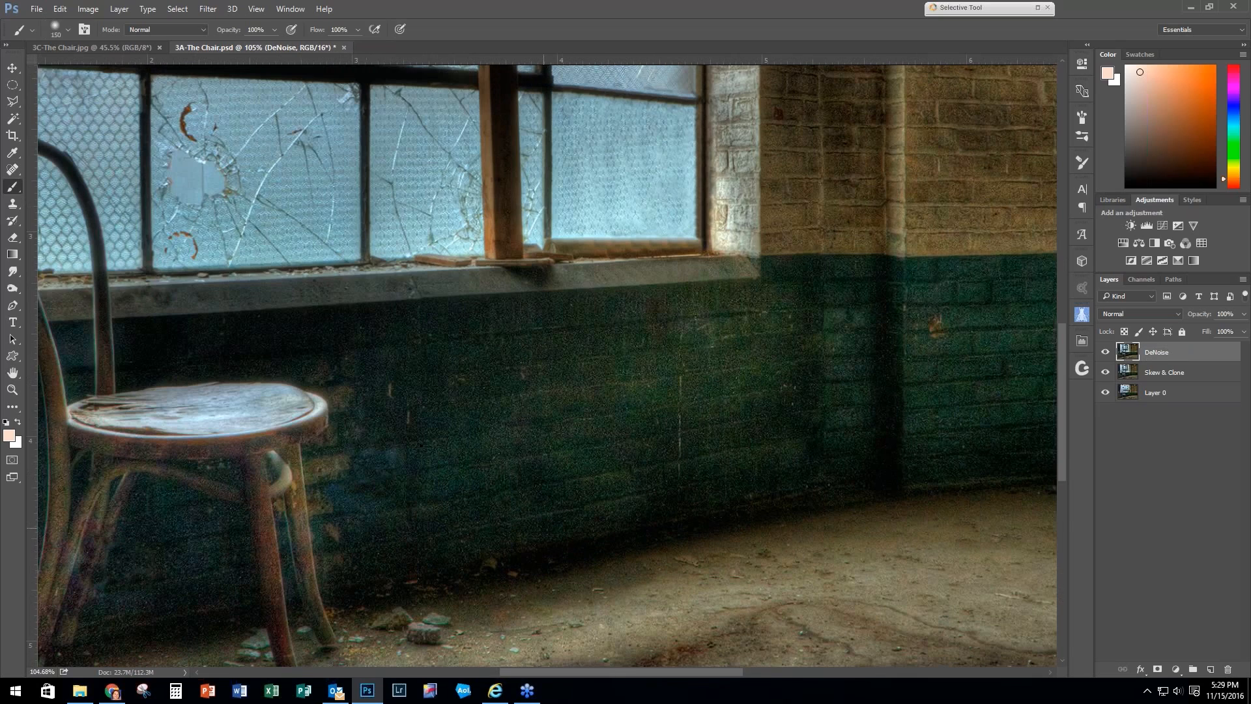
left_click_drag(544, 528, 987, 398)
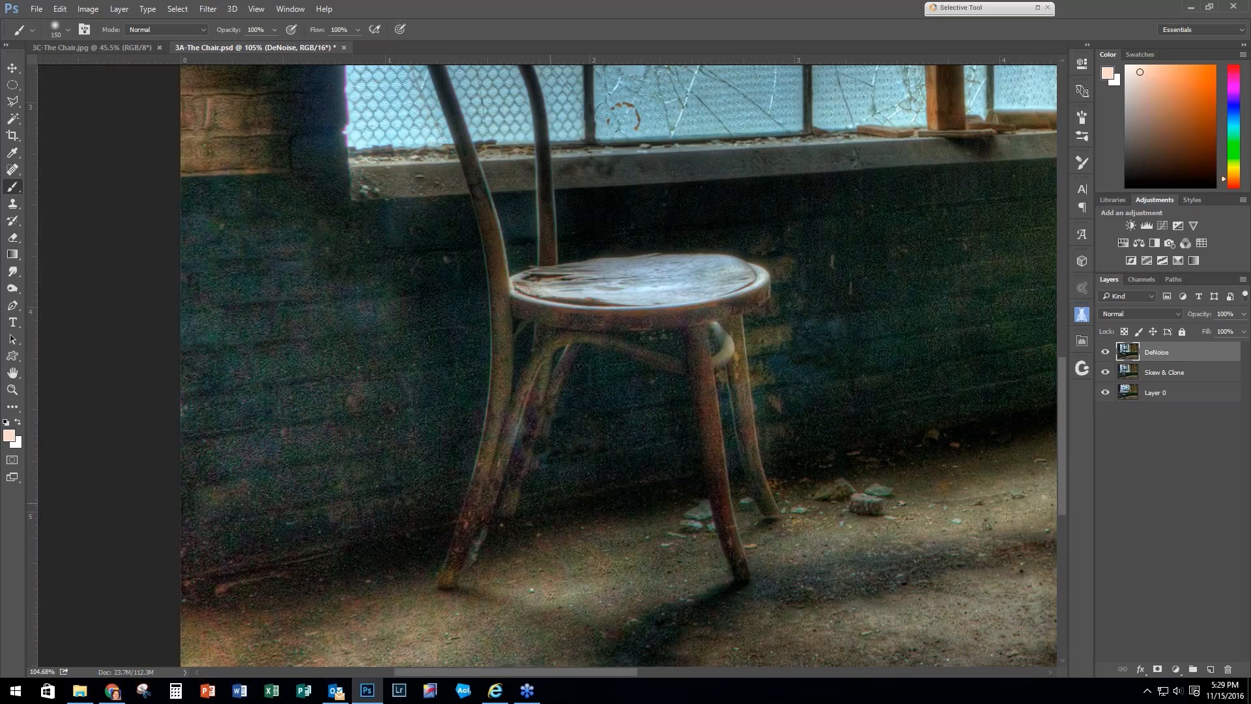
left_click(208, 11)
mouse_move(295, 332)
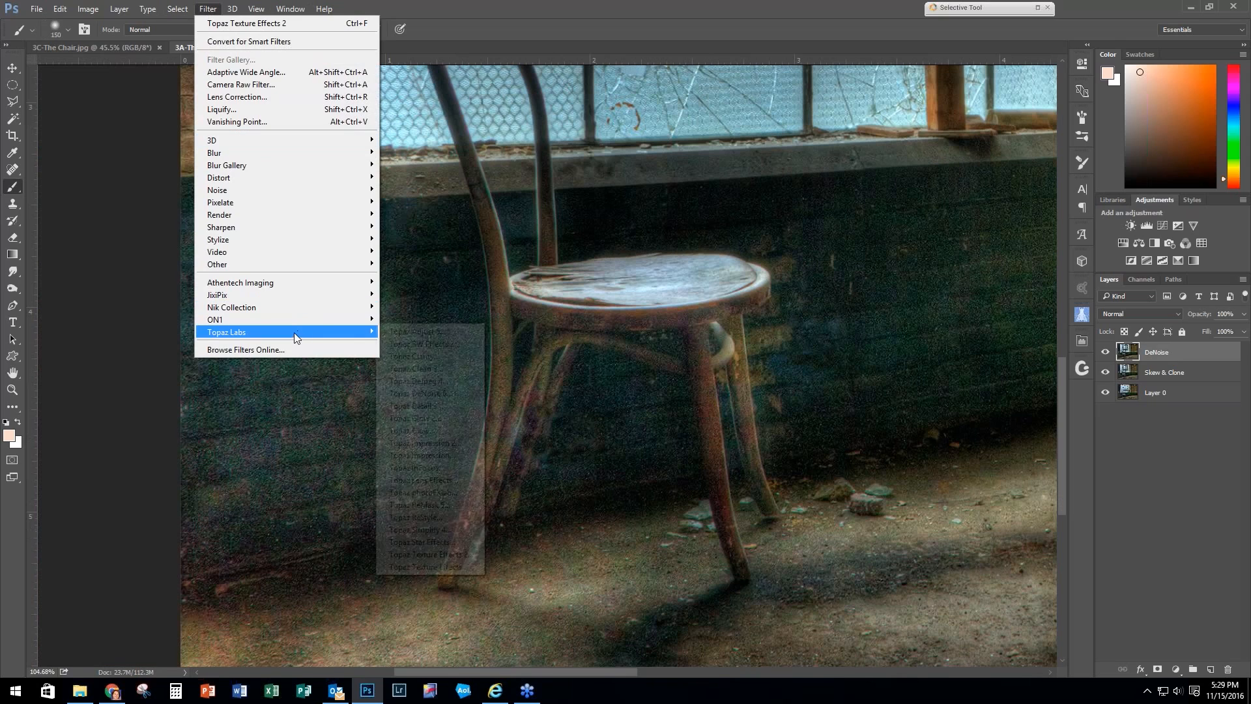
left_click(448, 393)
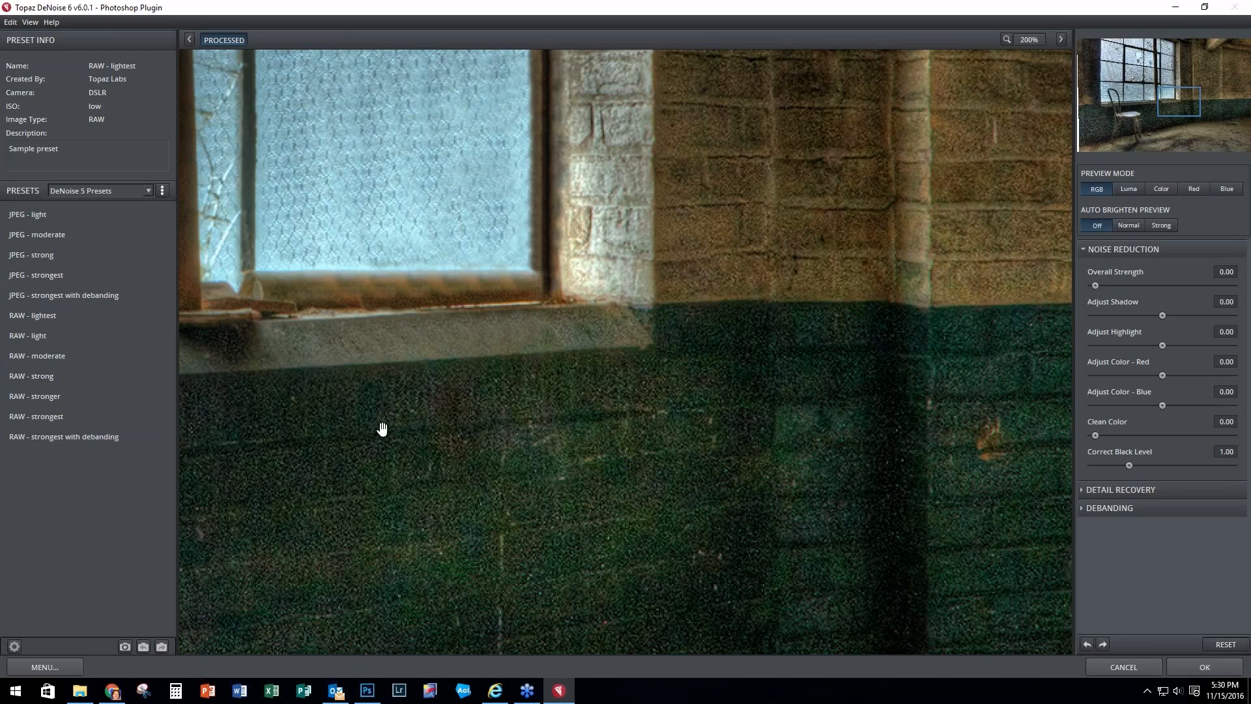
left_click(54, 356)
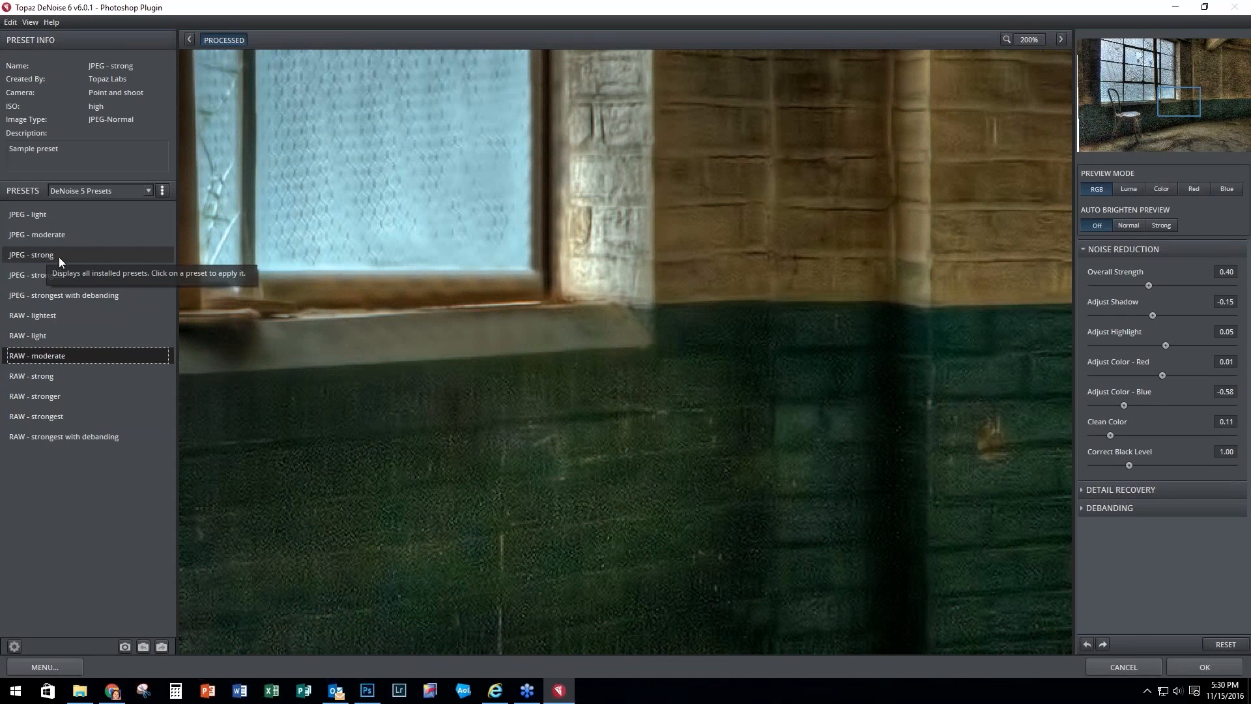
left_click(58, 234)
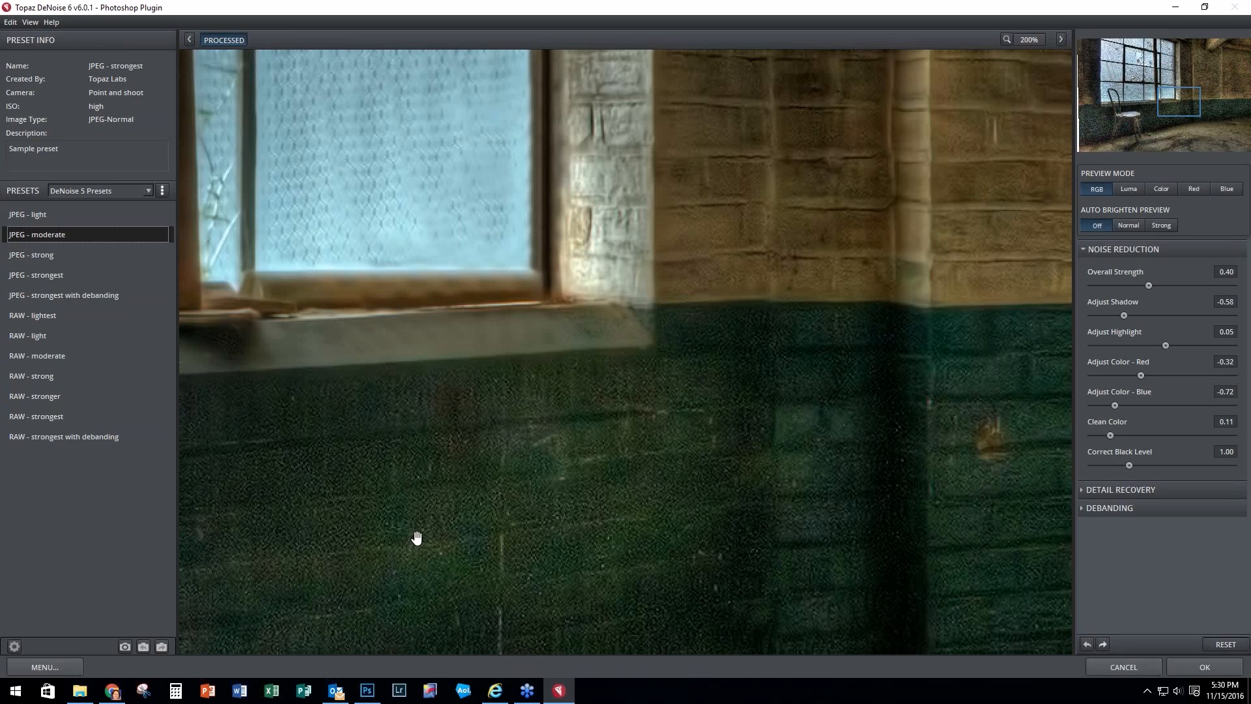
left_click(1191, 666)
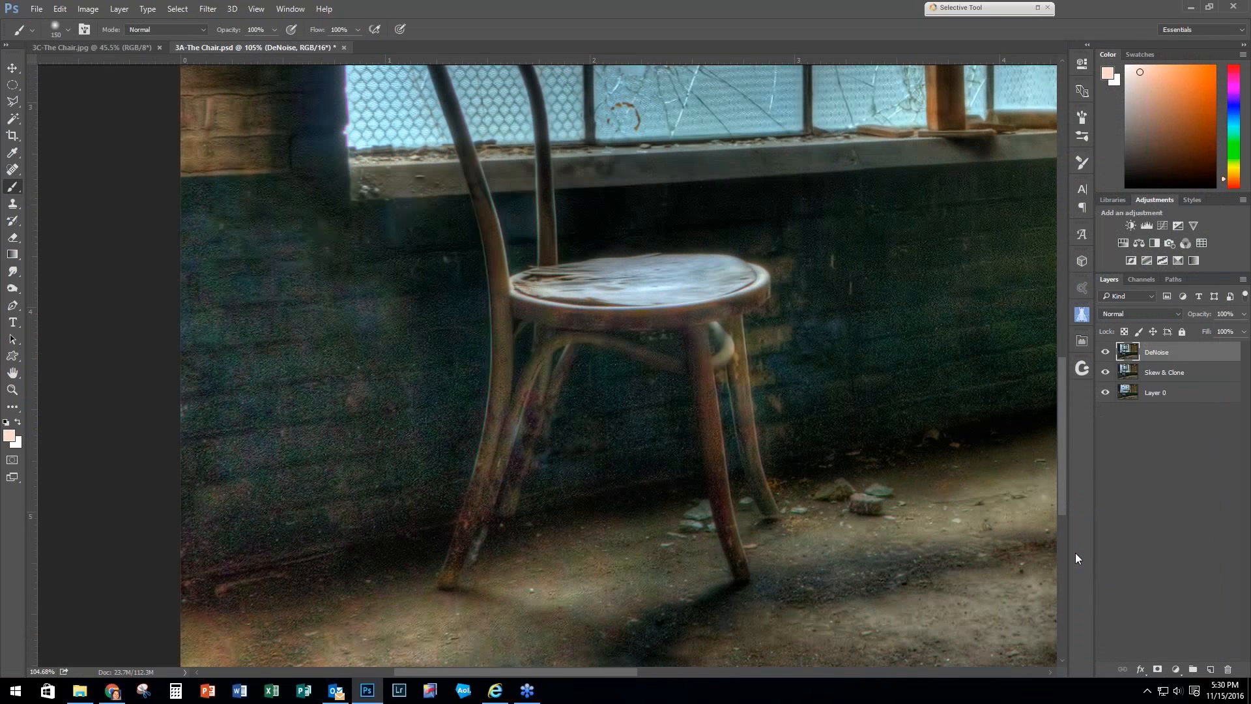
Step: Duplicate the noise-reduced layer and name the copy "TE2 -"
key("ctrl+0")
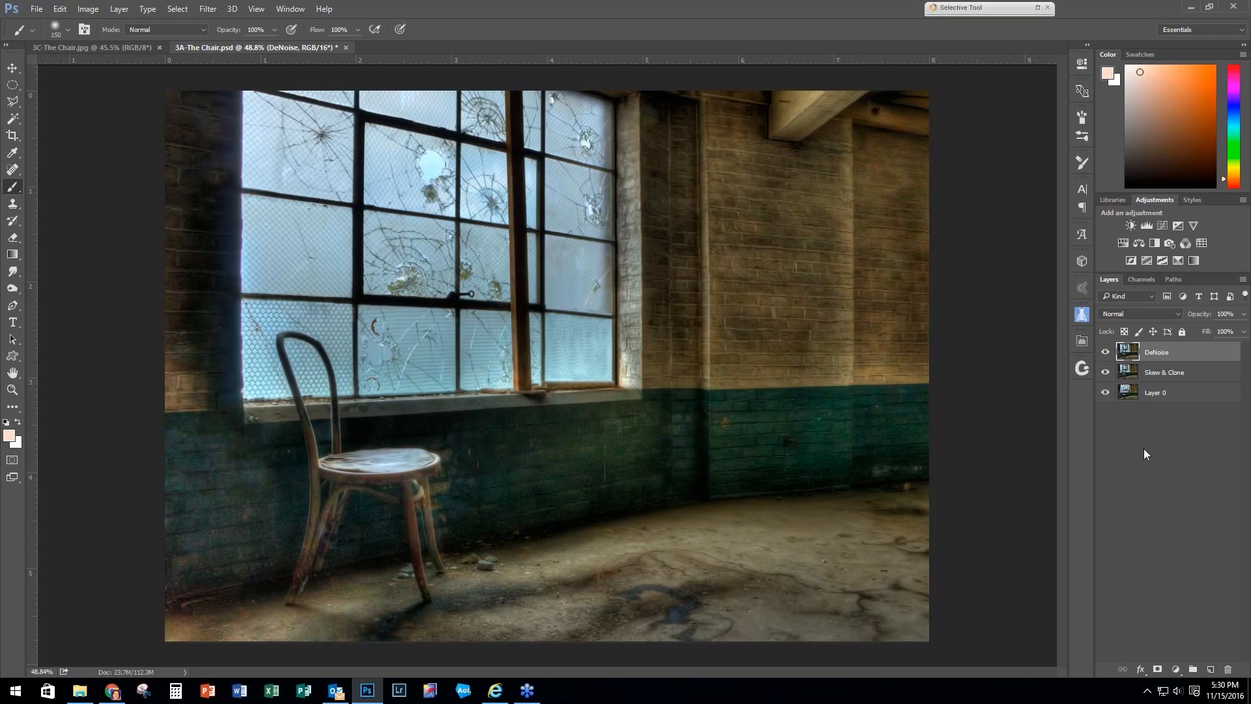
key("ctrl+j")
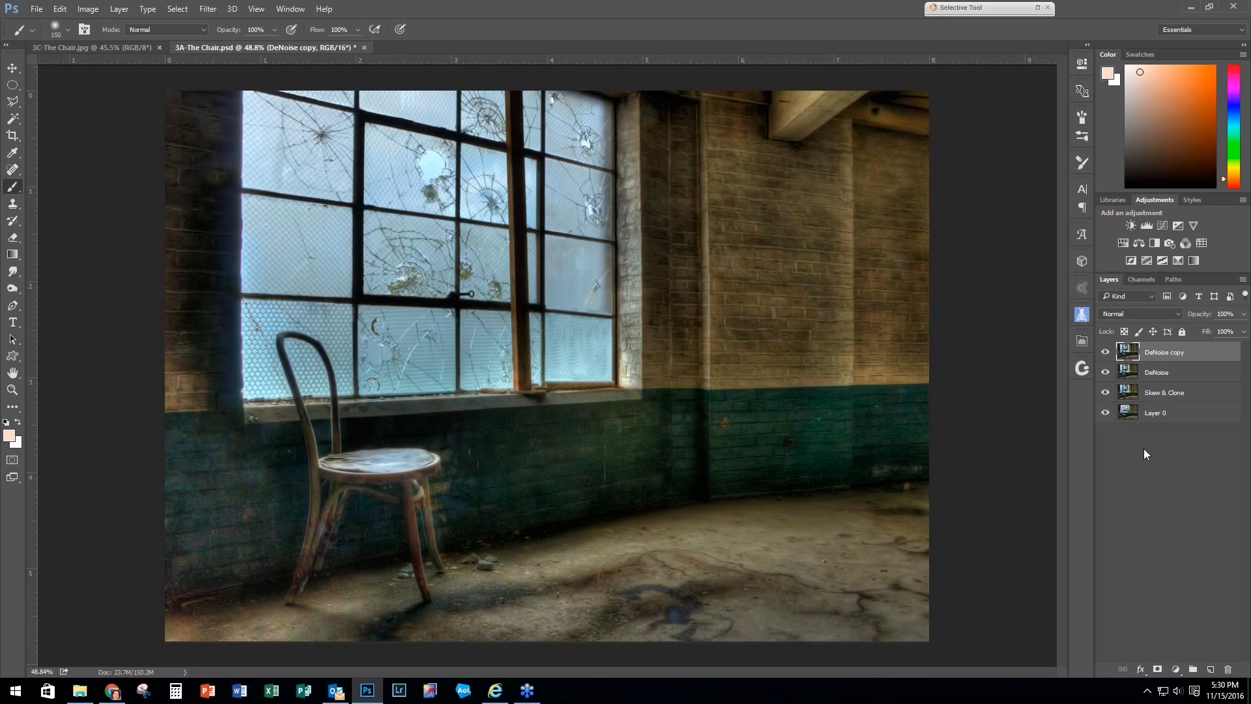
double_click(1152, 352)
type("TE2 -")
key("Return")
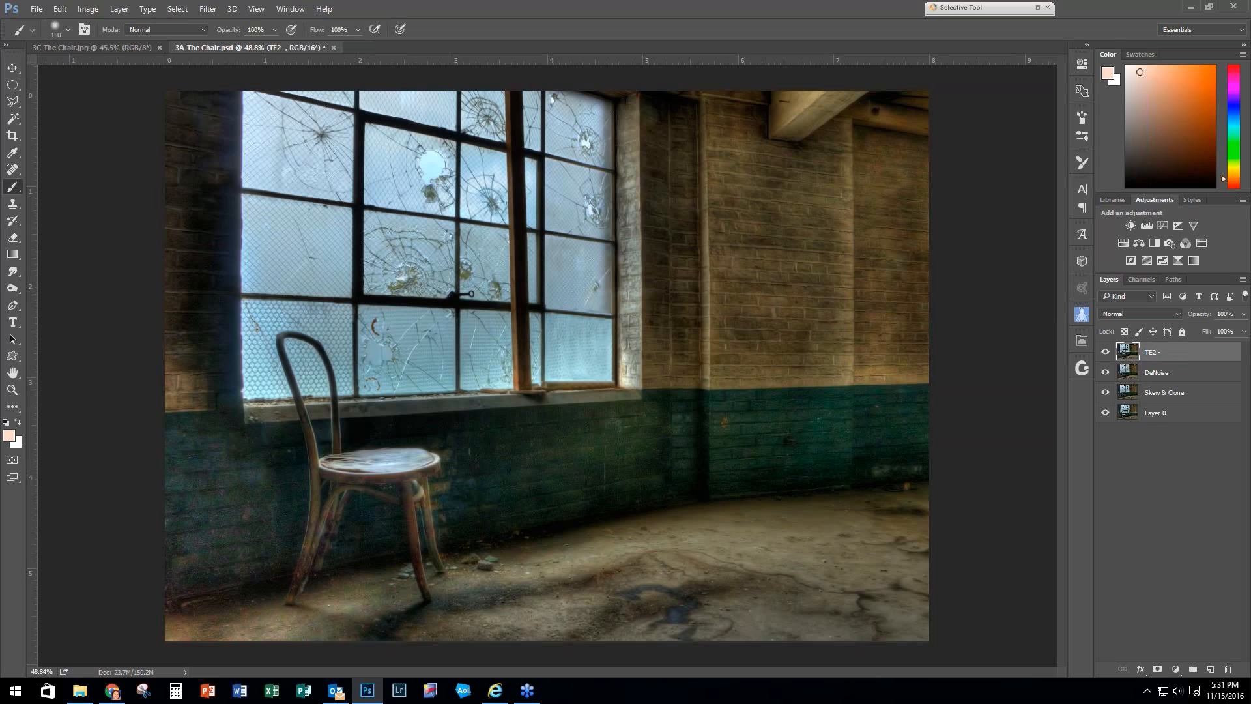
Step: Open the TE2 - layer in Topaz Texture Effects 2 and browse the Soft Grunge effect category
left_click(208, 9)
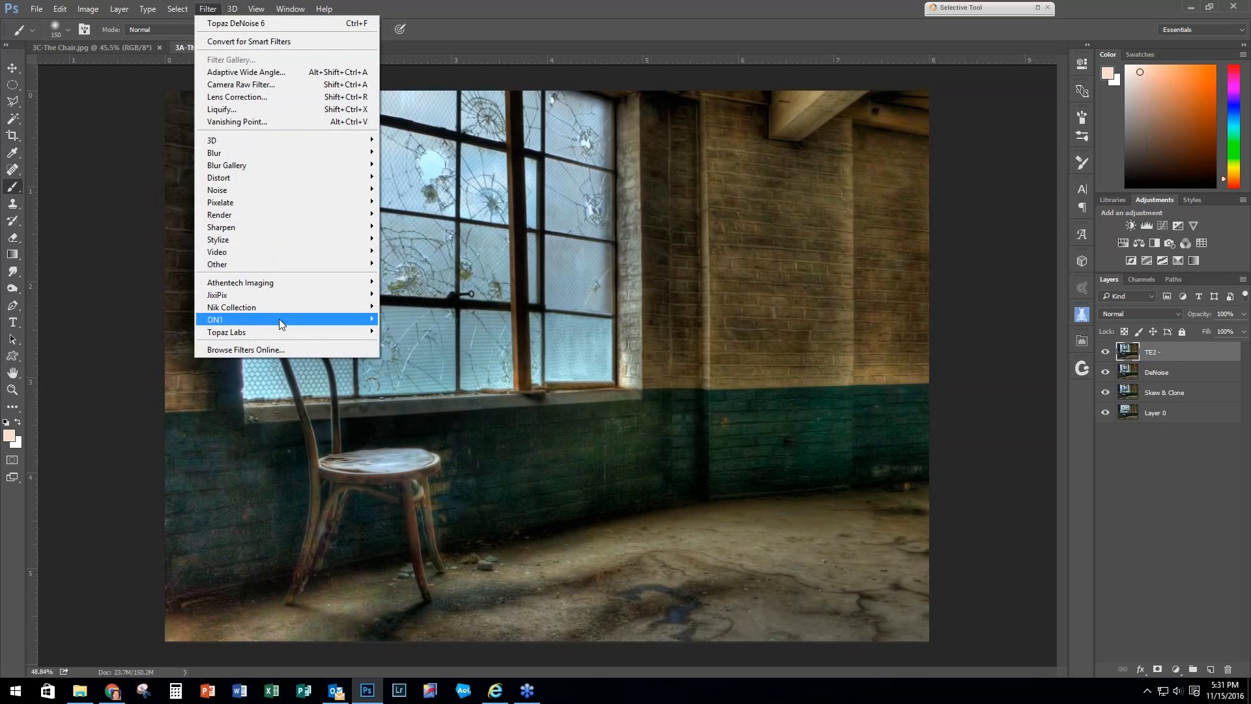
mouse_move(273, 331)
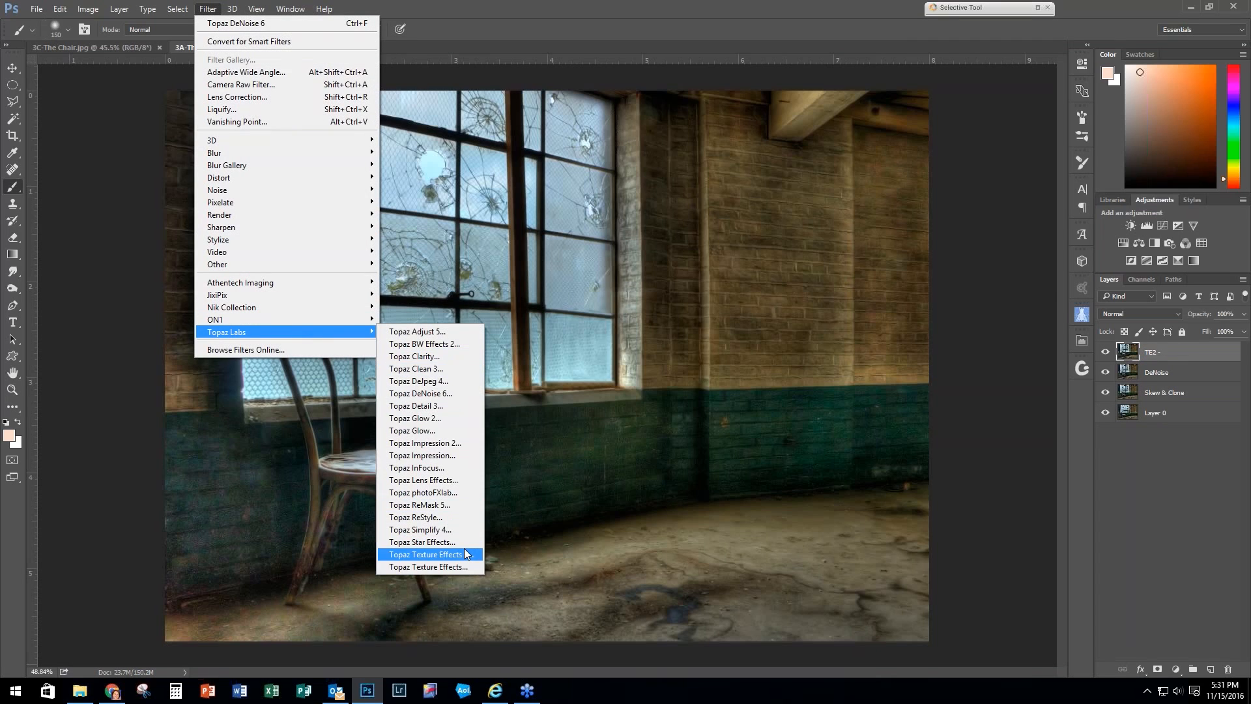
left_click(464, 549)
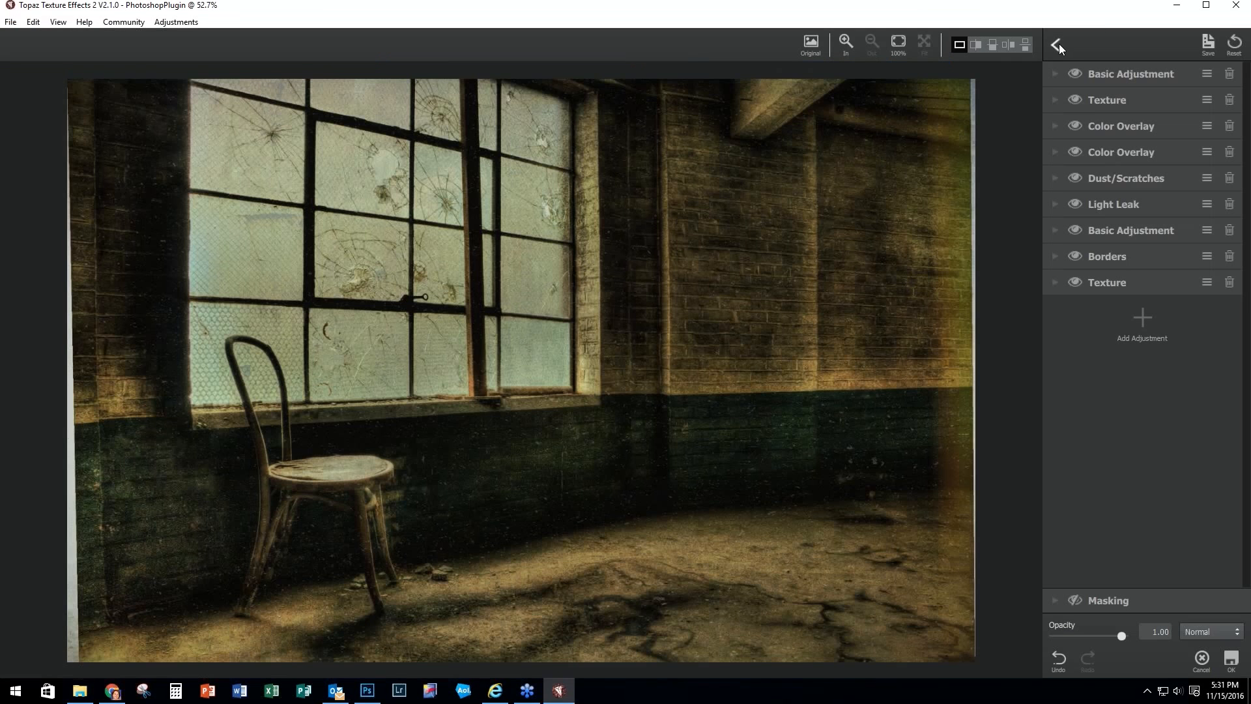
left_click(1058, 45)
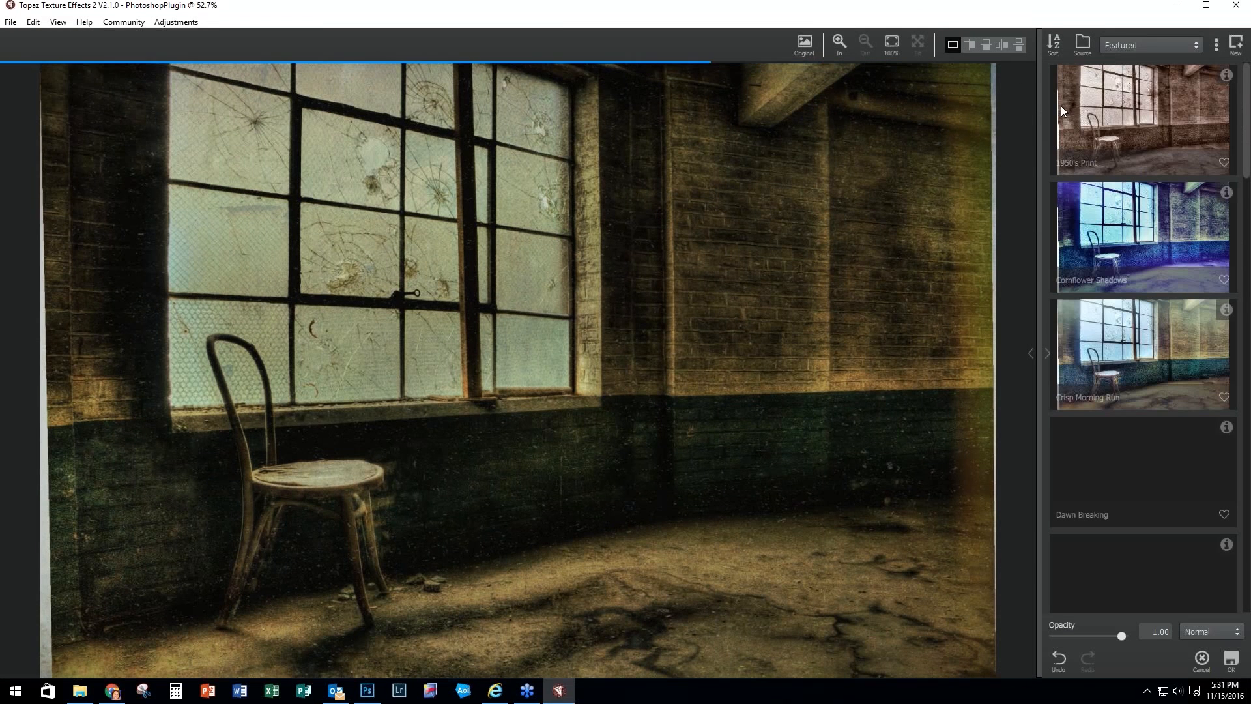
left_click(1198, 44)
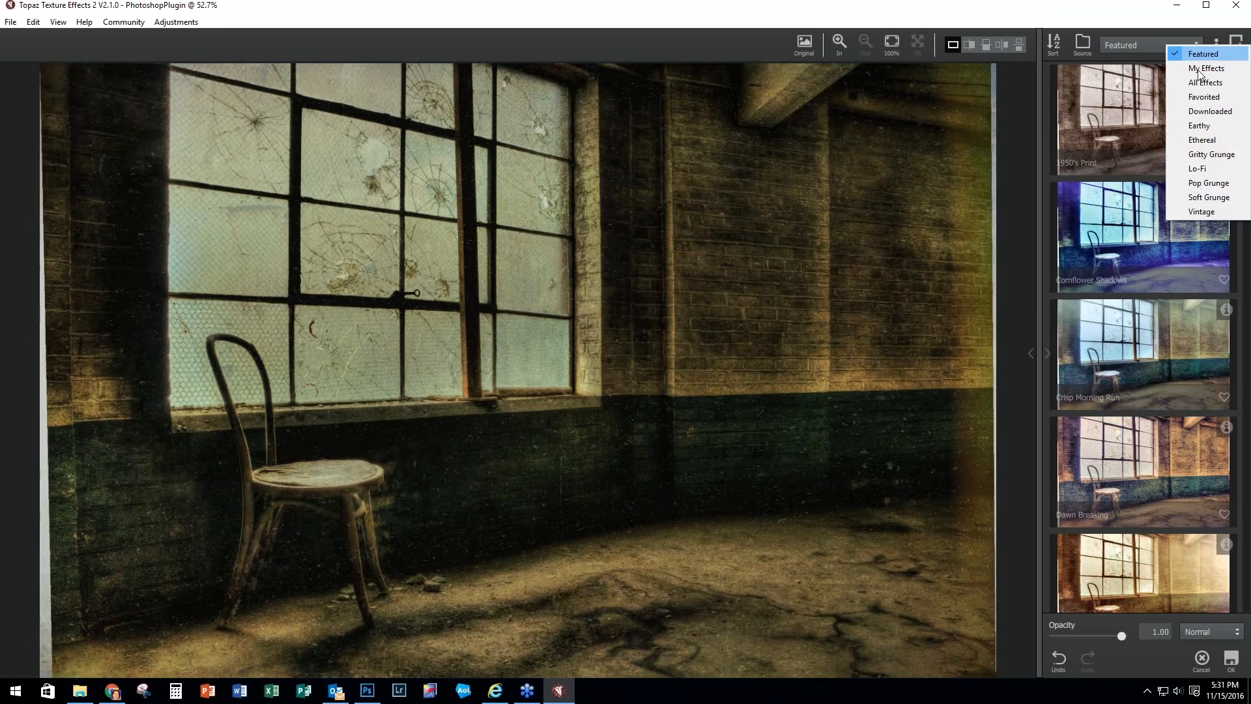
left_click(1210, 197)
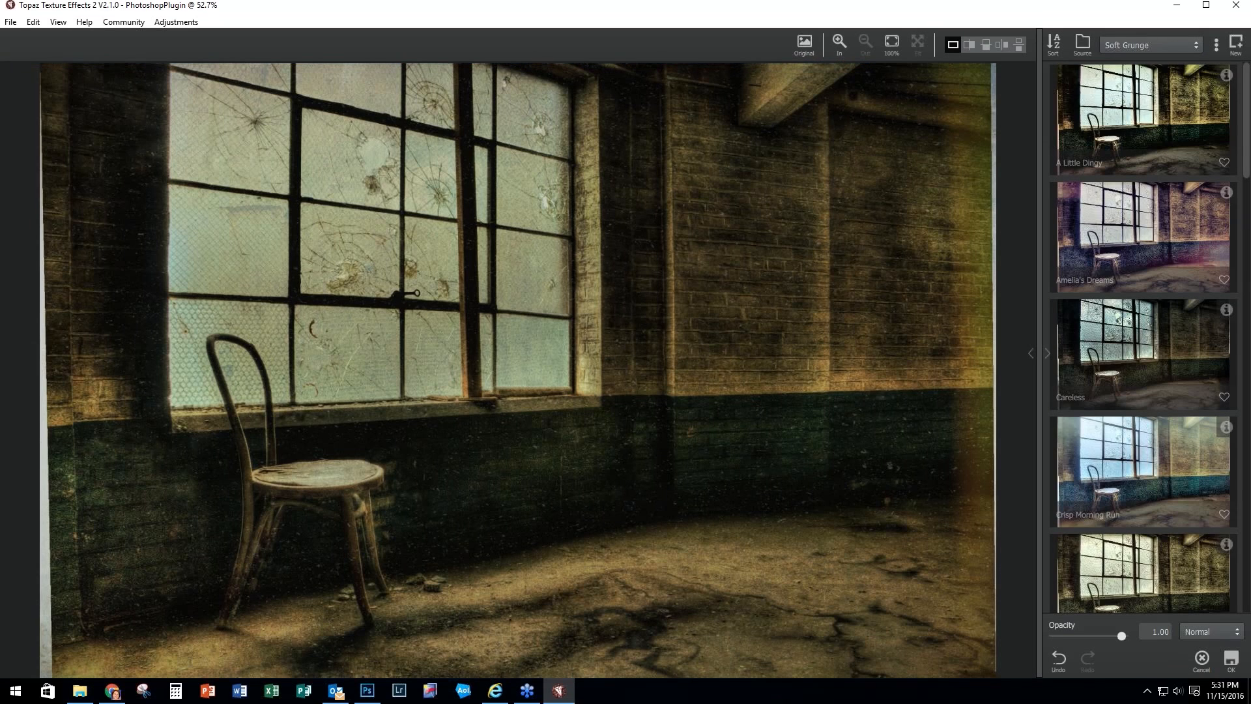
Step: Apply the Mauve Fog effect to the TE2 - layer and compare the image with and without it
scroll(1144, 338, "down", 5)
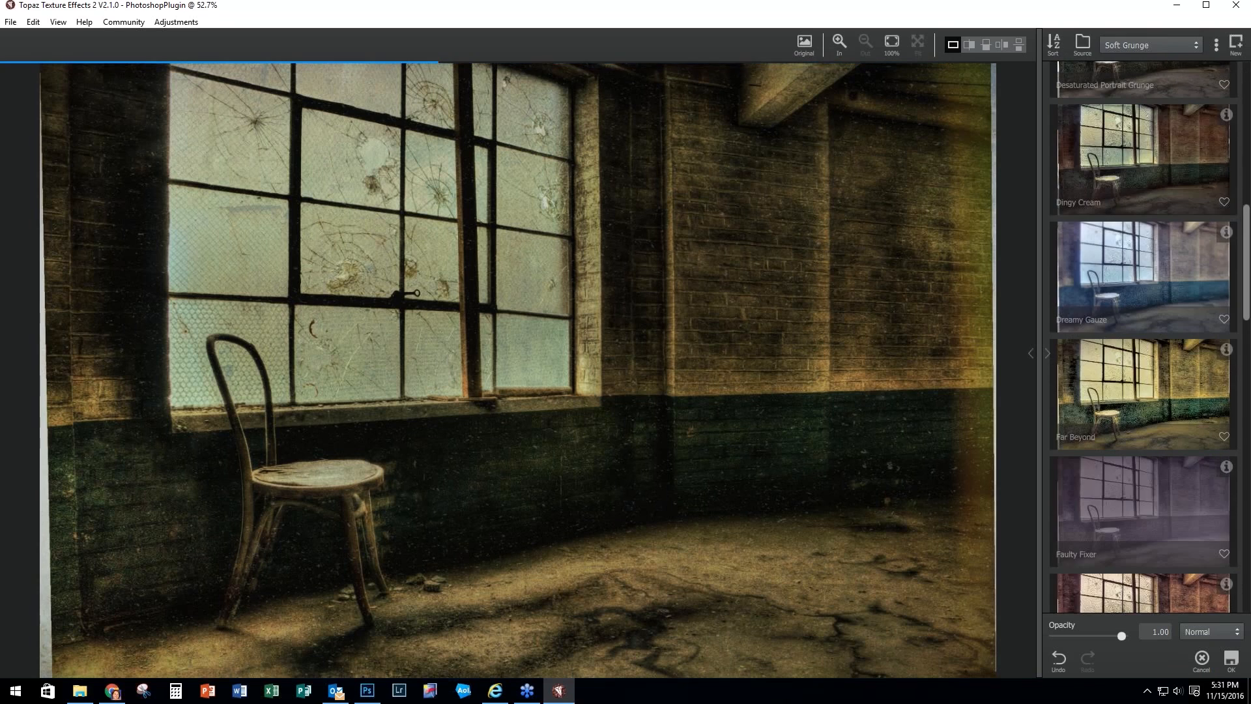
scroll(1144, 338, "down", 8)
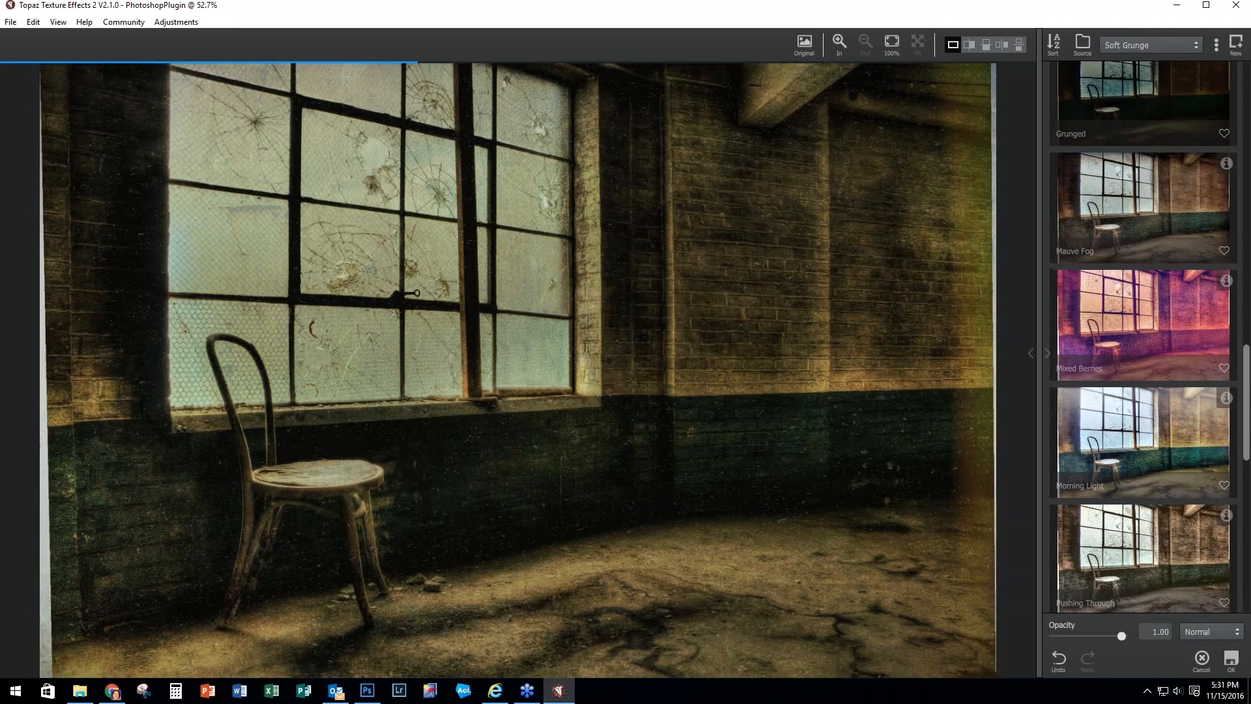
scroll(1143, 338, "down", 2)
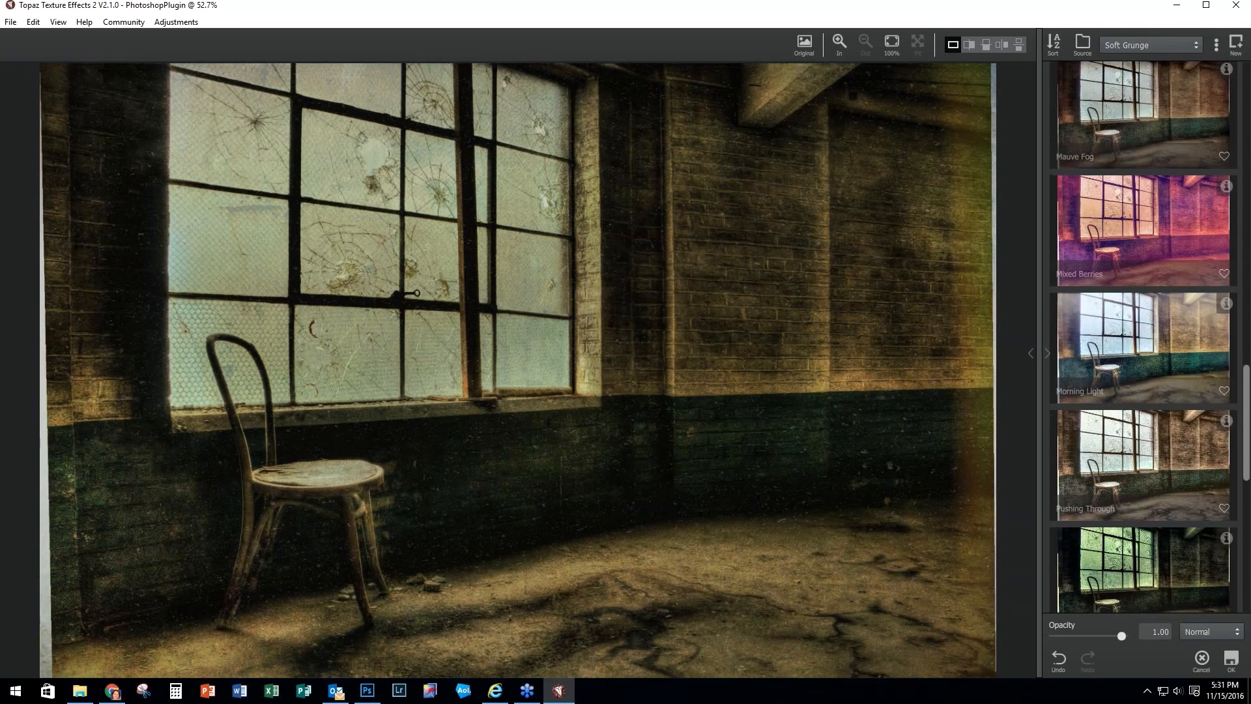
left_click(1185, 113)
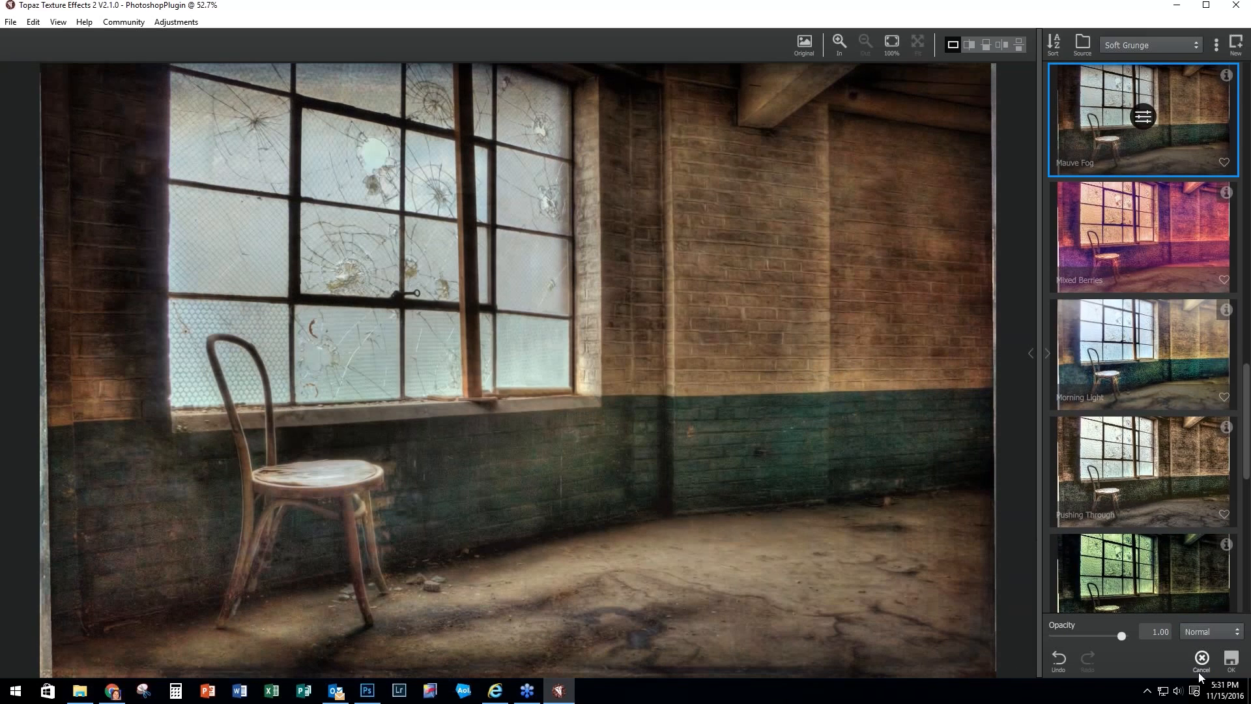
left_click(1229, 660)
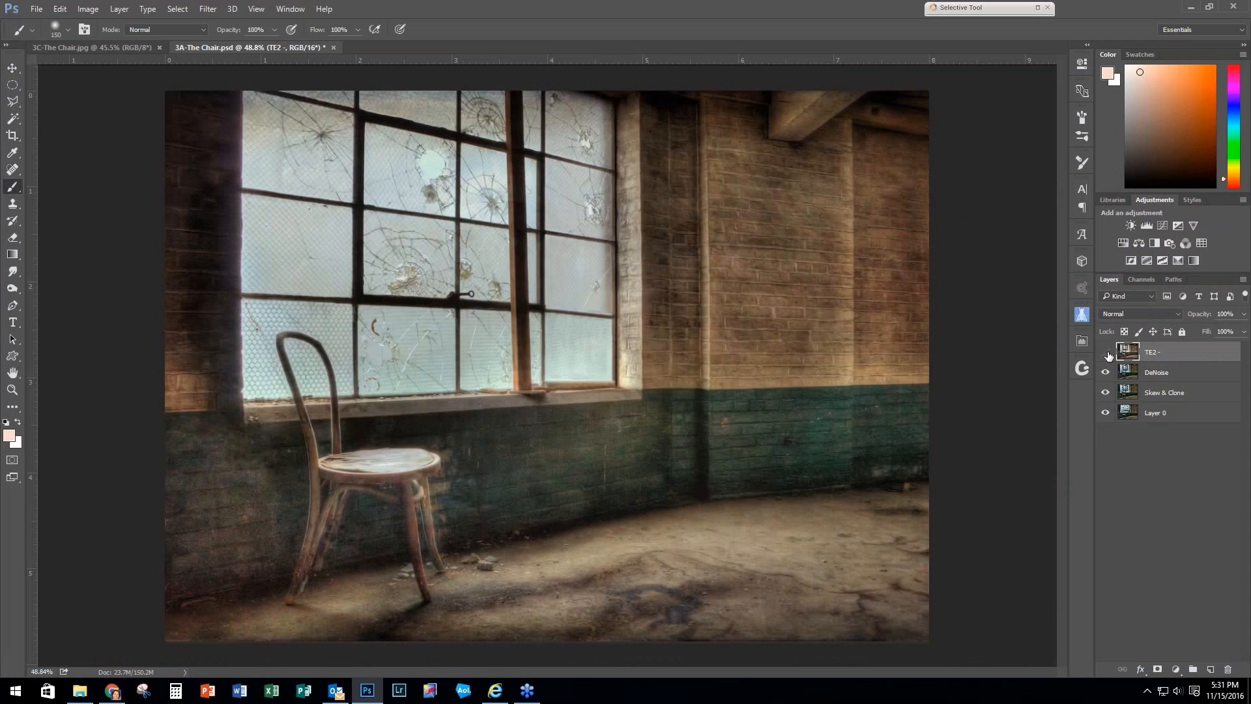
left_click(1108, 354)
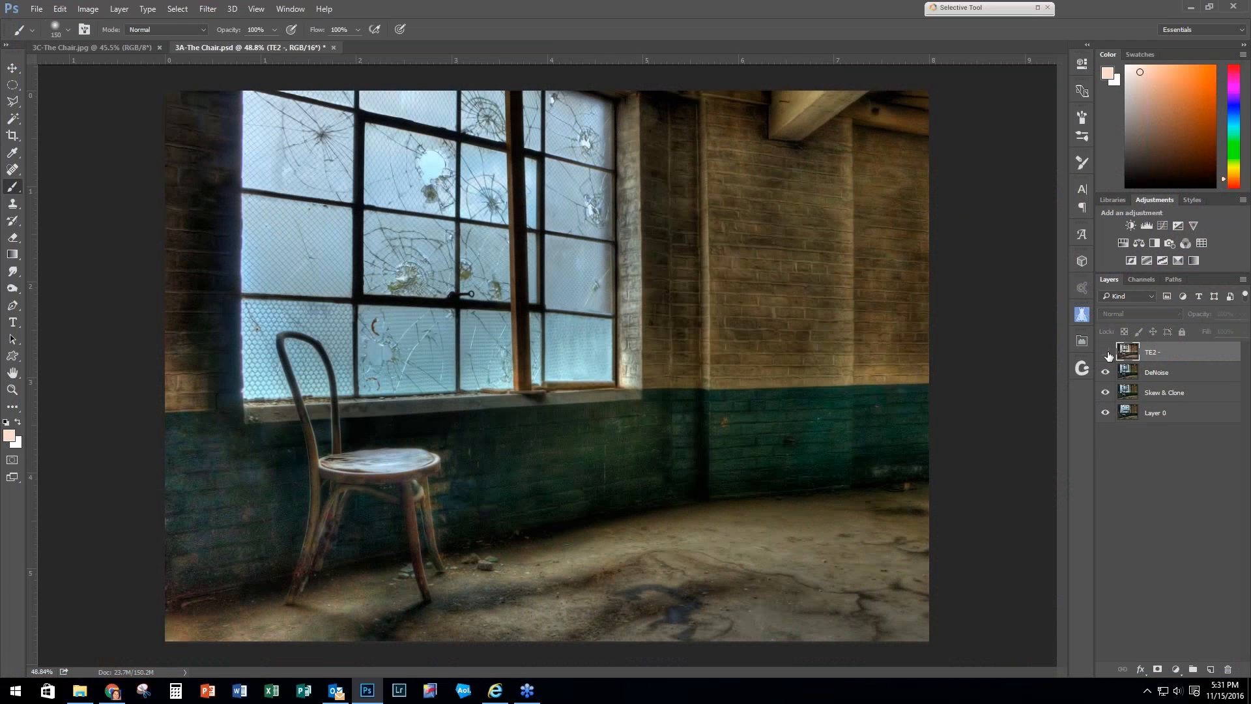
left_click(1108, 354)
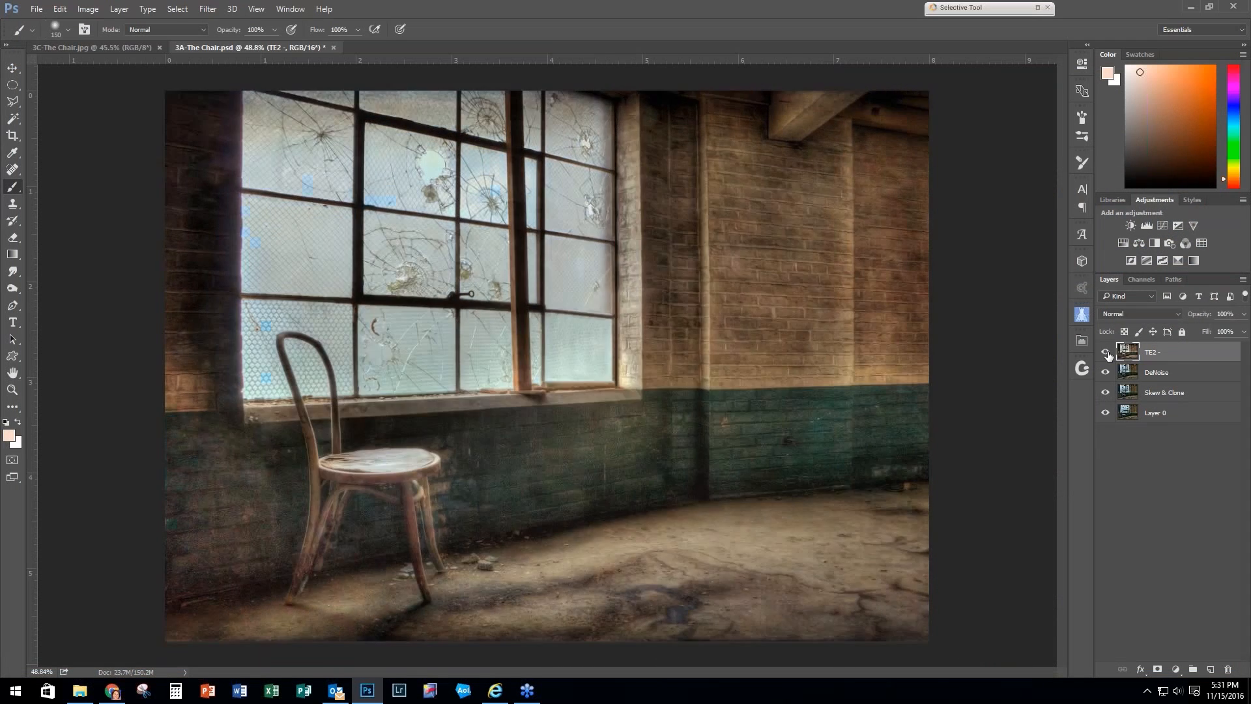
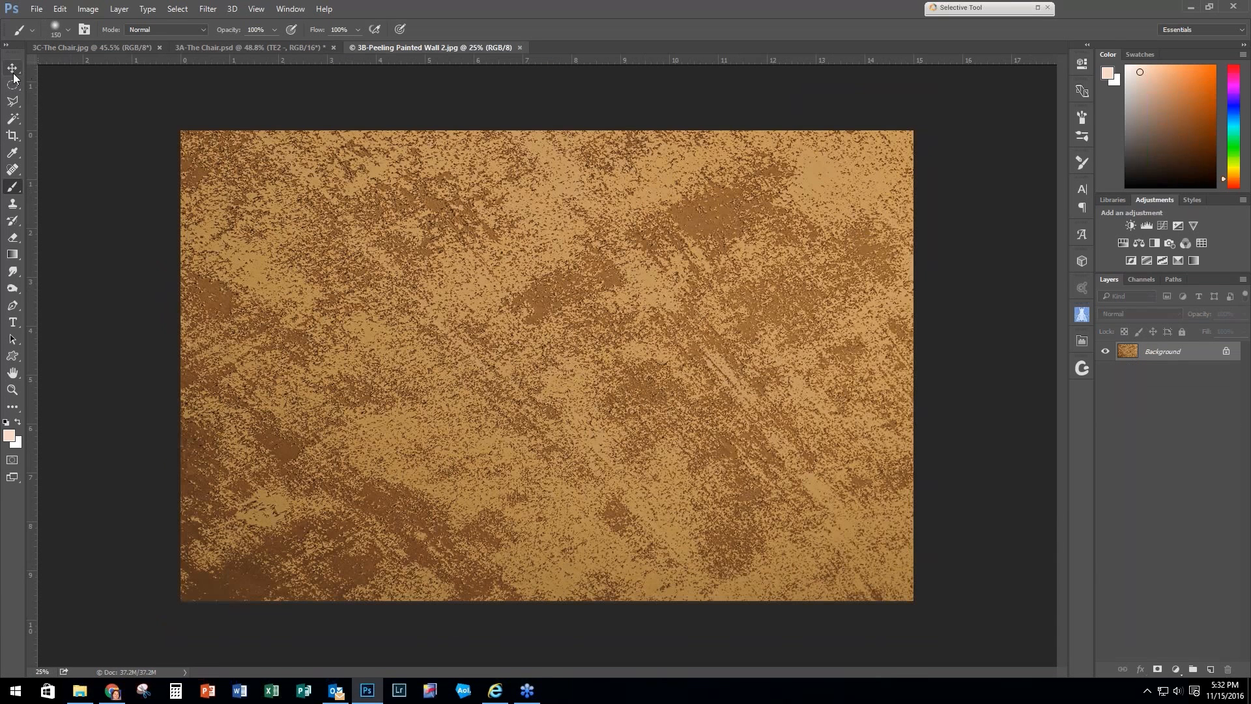
Step: Copy the 3B-Peeling Painted Wall 2.jpg texture into the chair document as a new top layer and close the texture file
left_click(12, 68)
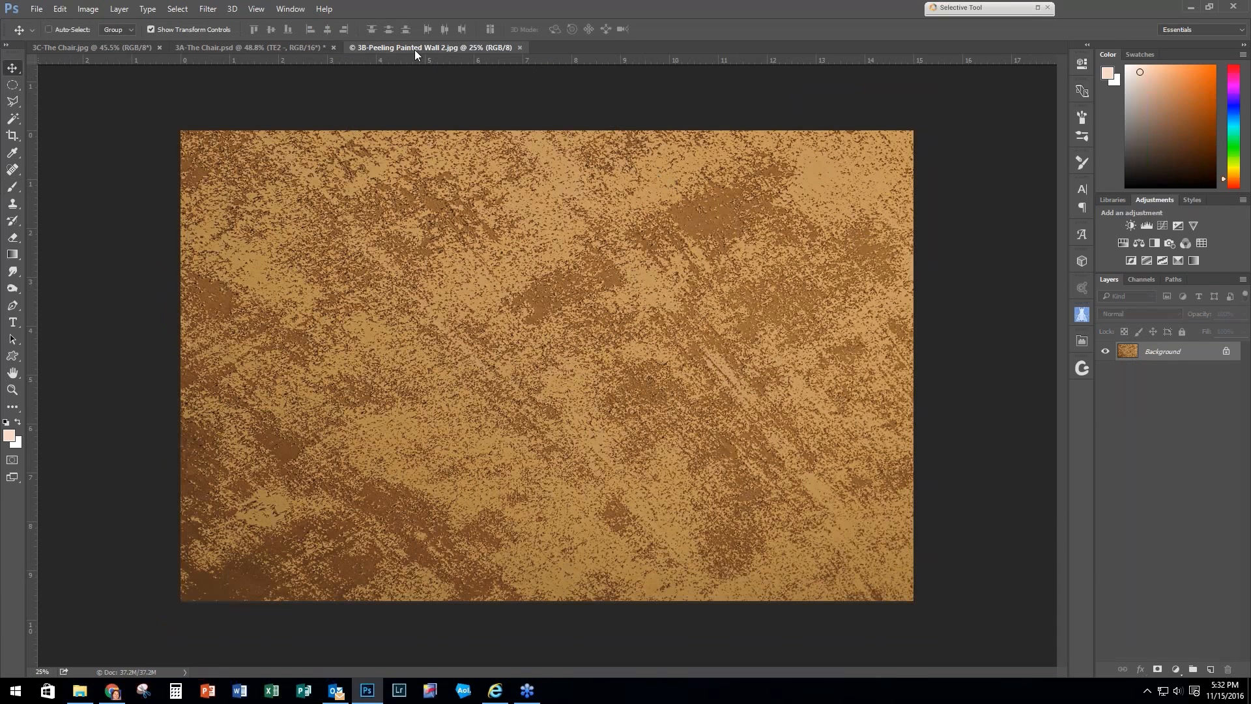
mouse_move(416, 45)
left_mouse_down()
mouse_move(484, 64)
mouse_move(939, 88)
left_mouse_up()
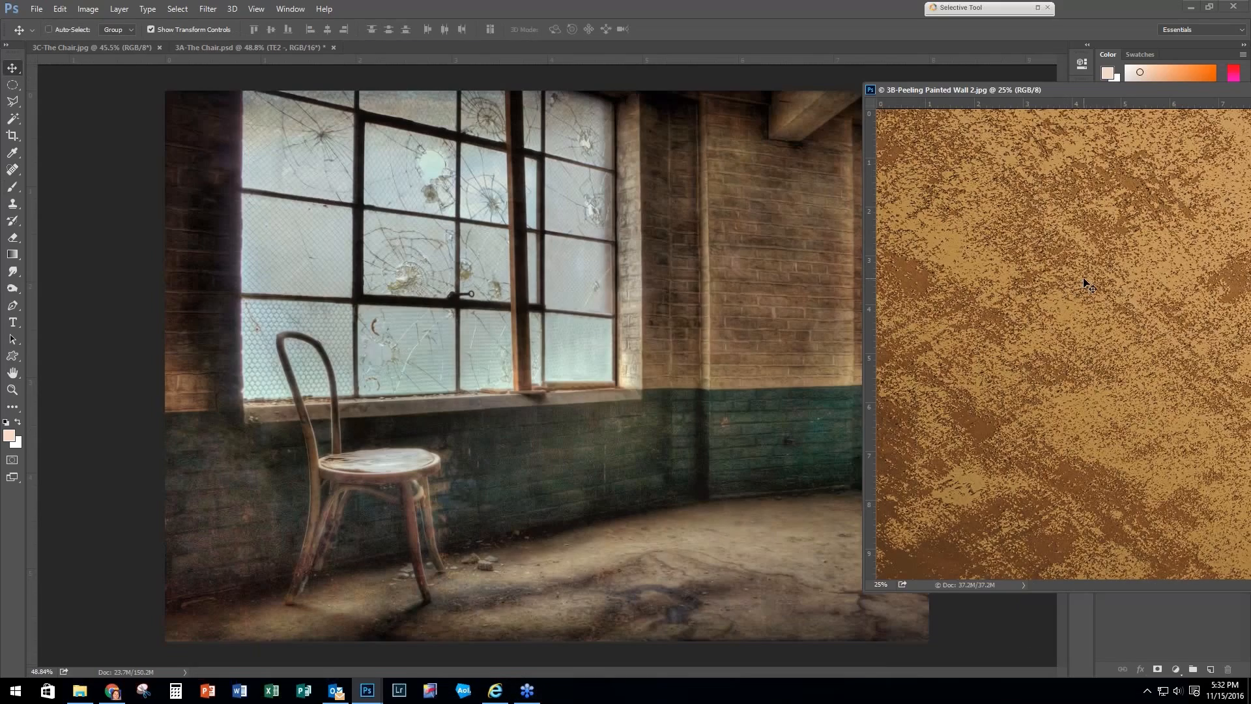
left_click(405, 291)
key("ctrl+v")
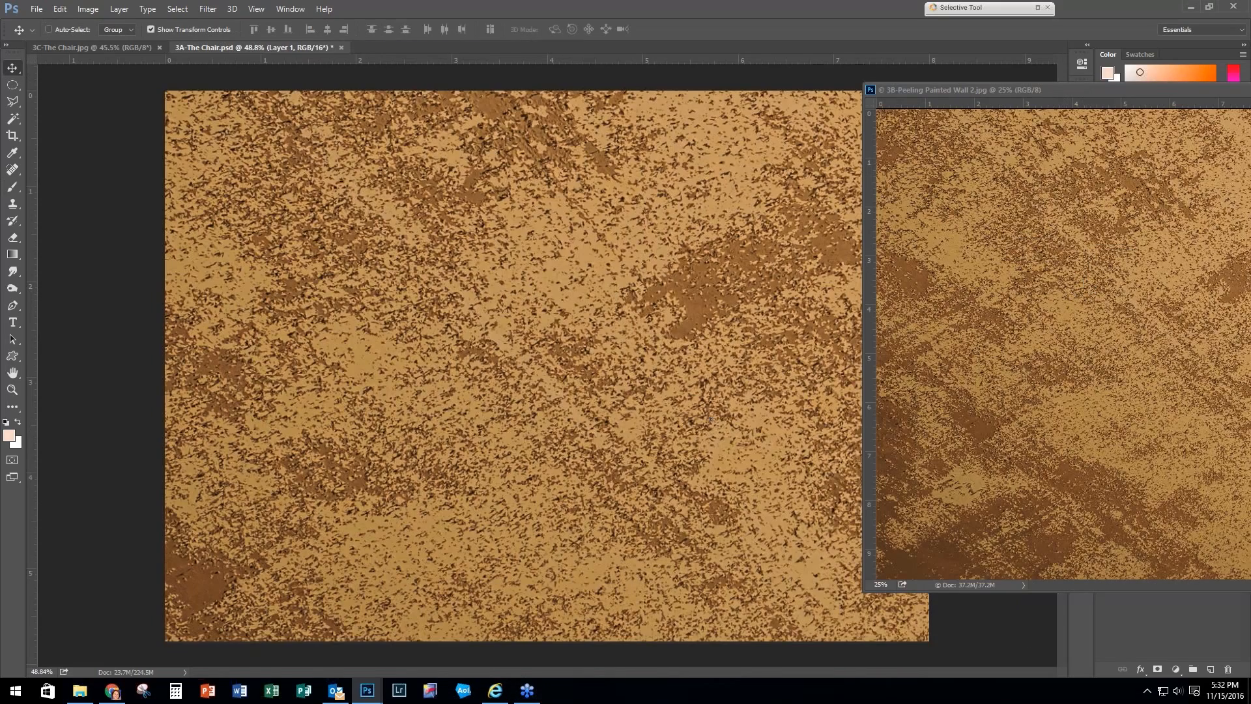
left_click(1250, 90)
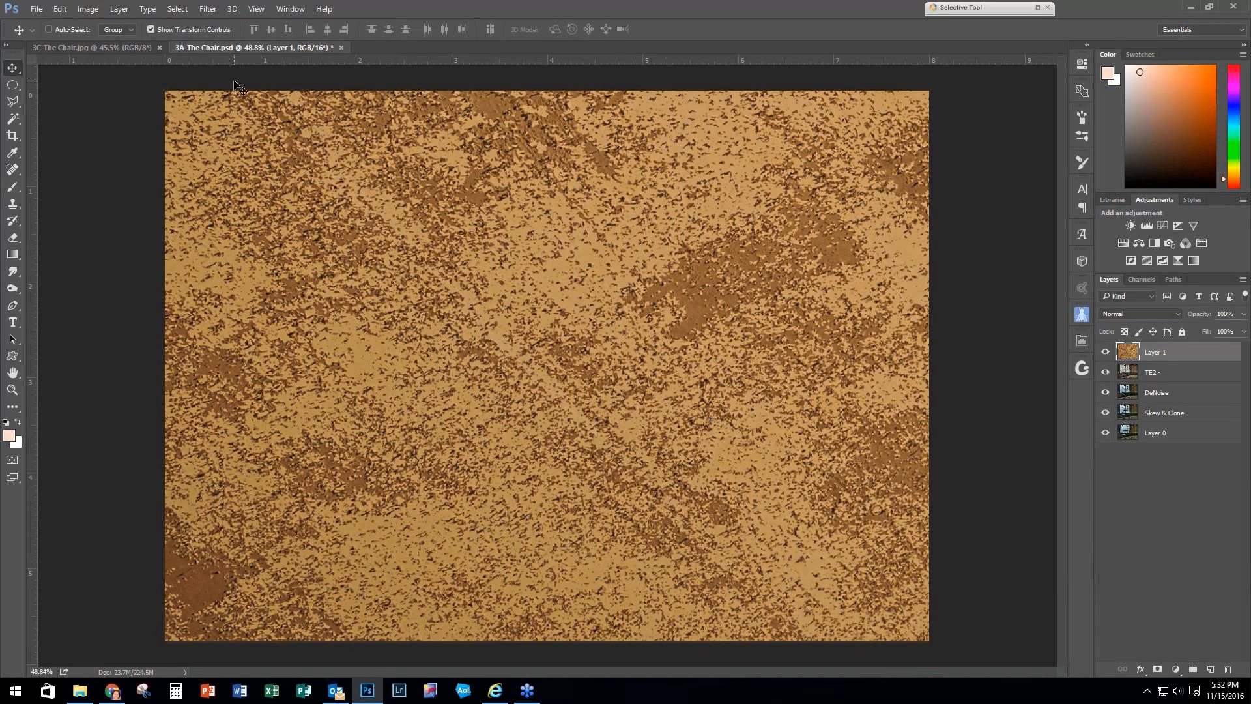
Step: Scale the texture layer to 53.33% width and 59.91% height so its edges match the canvas
scroll(928, 303, "down", 1)
scroll(931, 306, "down", 5)
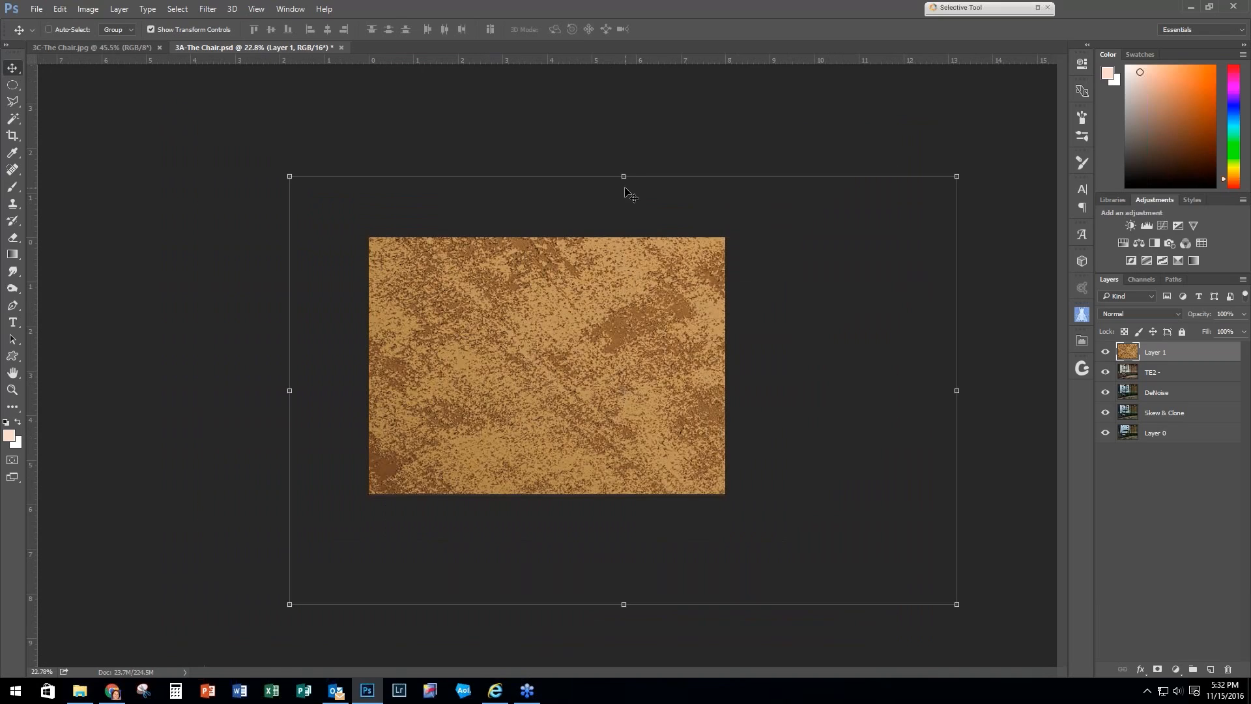
left_click_drag(625, 177, 625, 237)
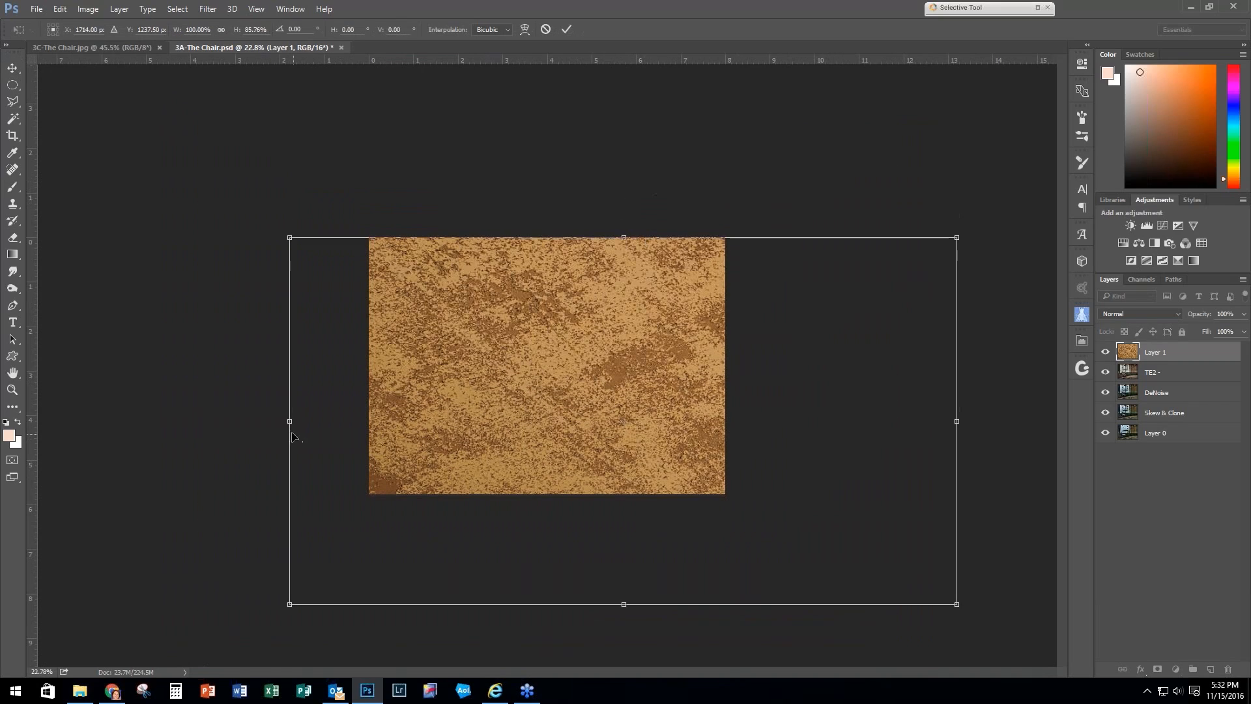
left_click_drag(288, 423, 368, 422)
left_click_drag(956, 422, 702, 425)
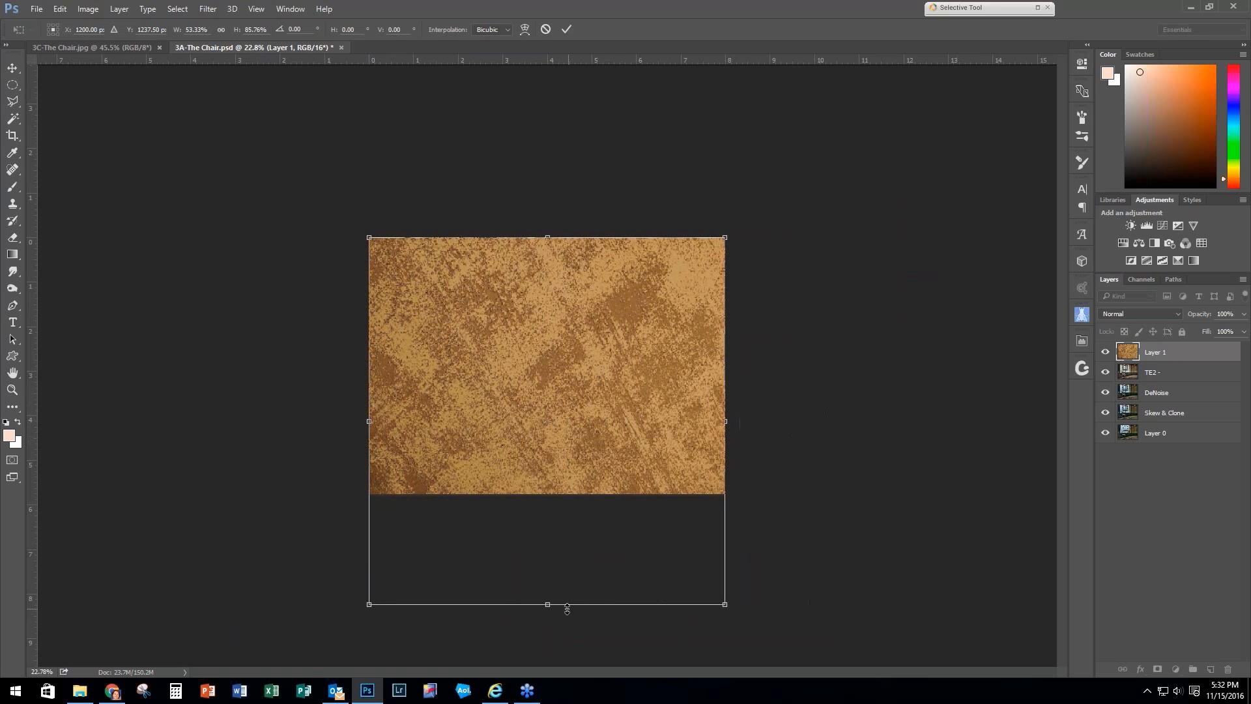
left_click_drag(550, 605, 545, 500)
scroll(939, 379, "up", 4)
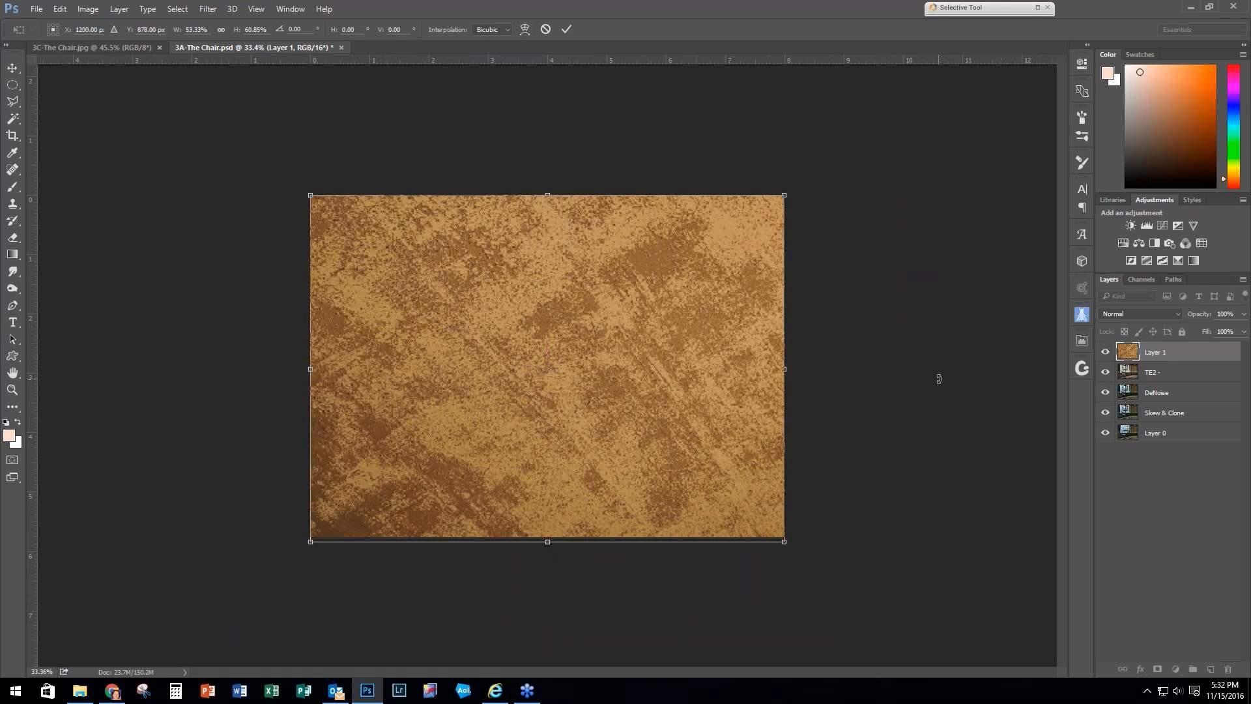
scroll(939, 379, "up", 3)
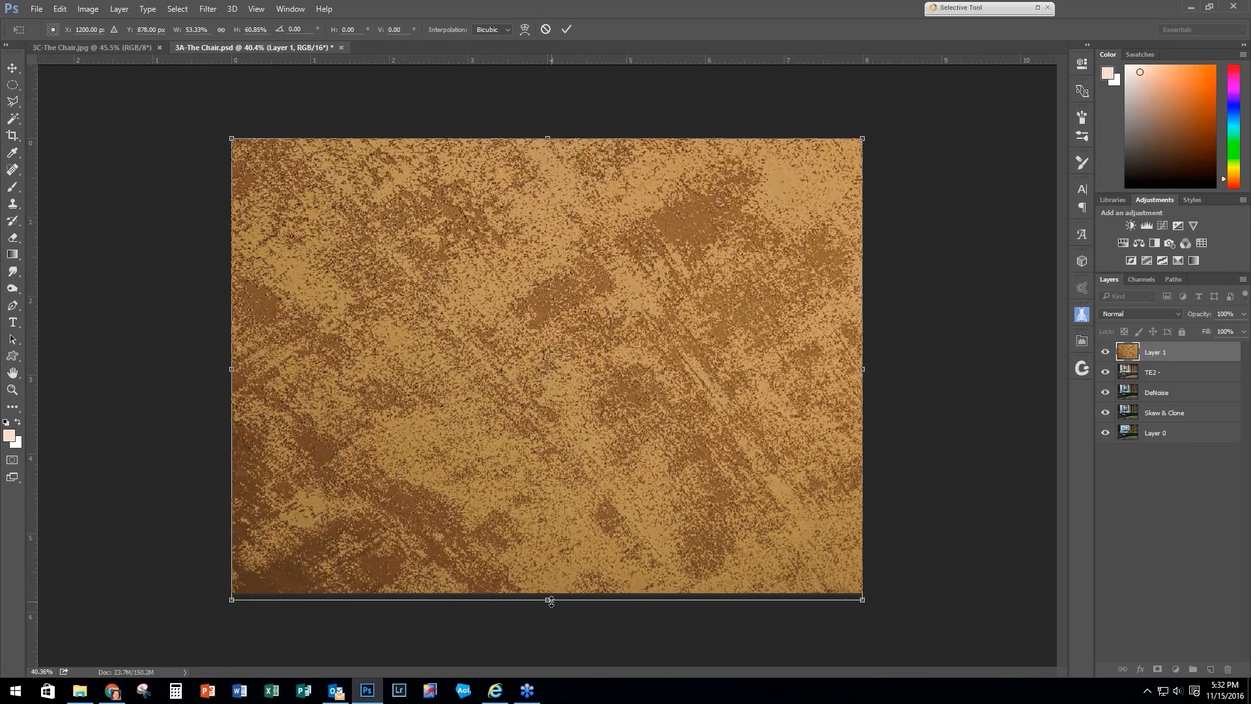
left_click_drag(551, 600, 551, 592)
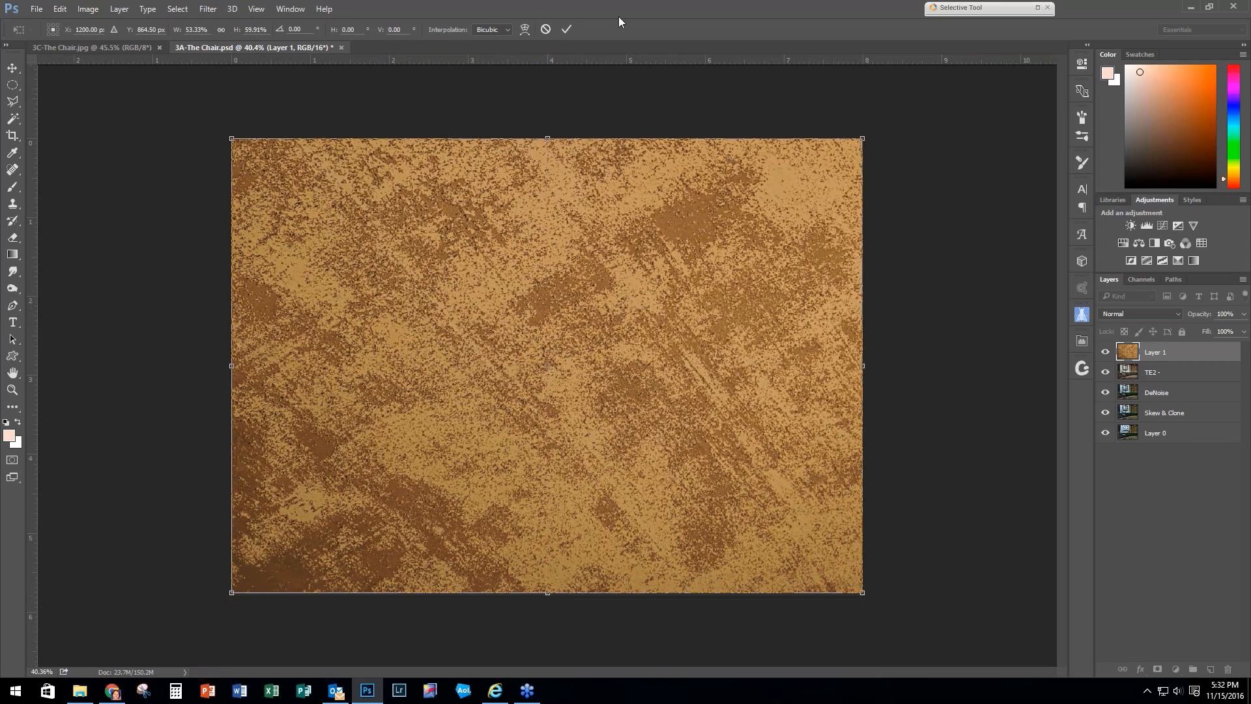
left_click(568, 30)
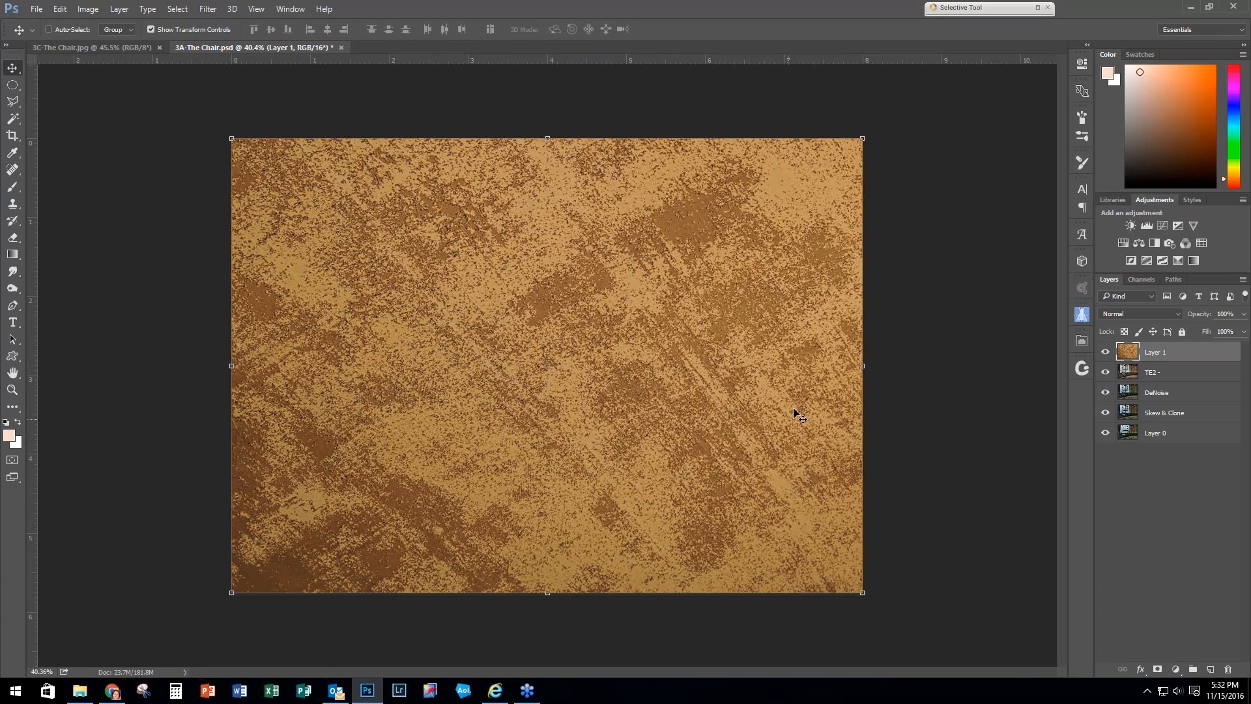
Step: Add a Hue/Saturation adjustment above the texture layer with Saturation at -100
left_click(1124, 244)
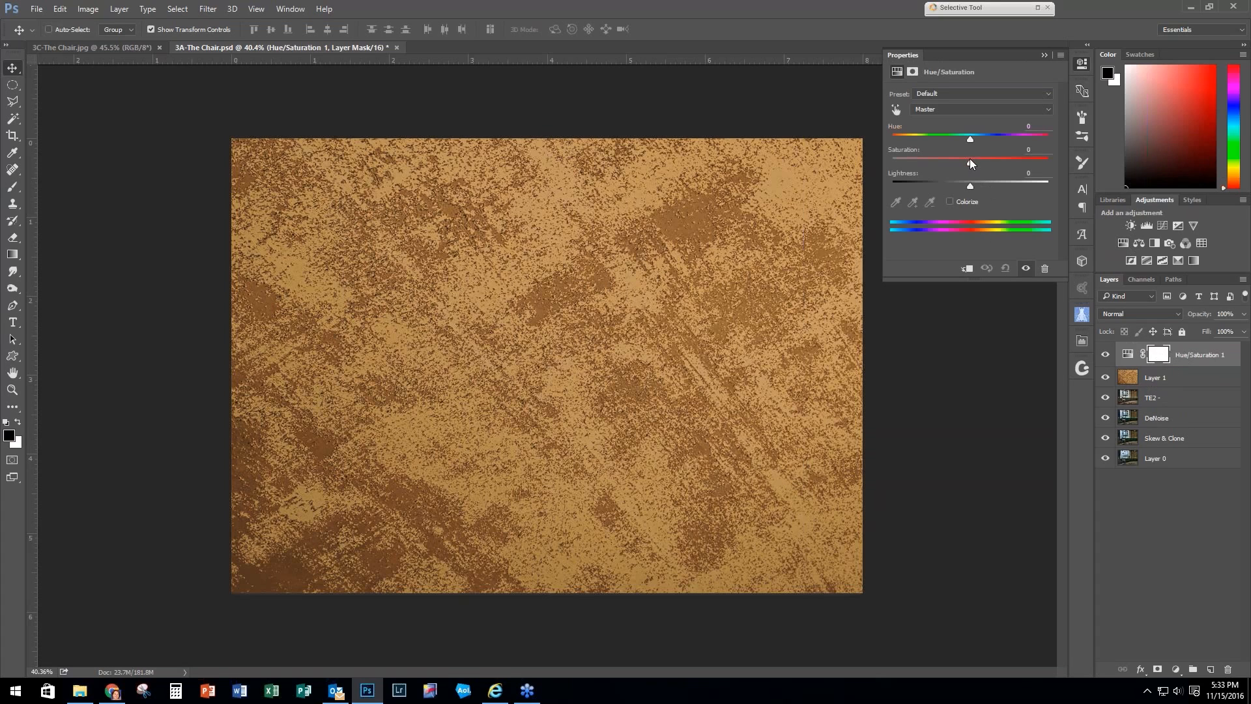
left_click_drag(971, 163, 892, 163)
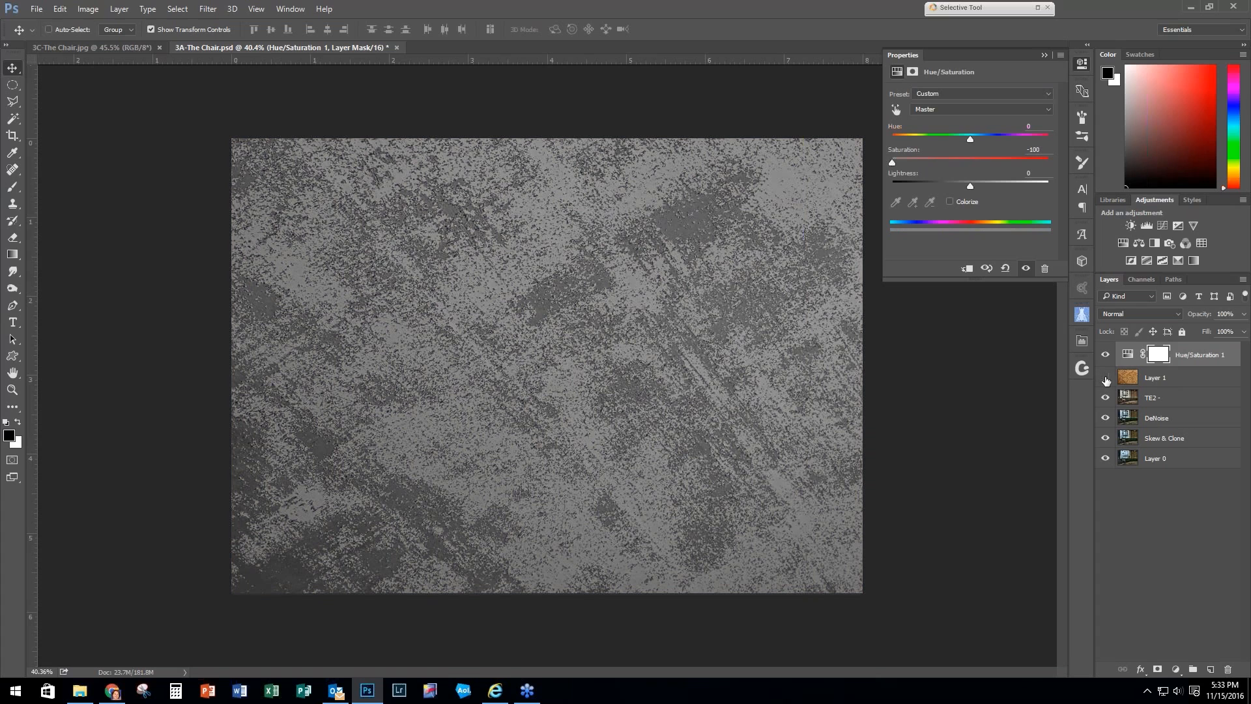
left_click(1106, 379)
left_click(1107, 379)
Step: Clip the Hue/Saturation adjustment to Layer 1 and check its effect by toggling the visibility of both layers
key("ctrl")
key("ctrl+alt+g")
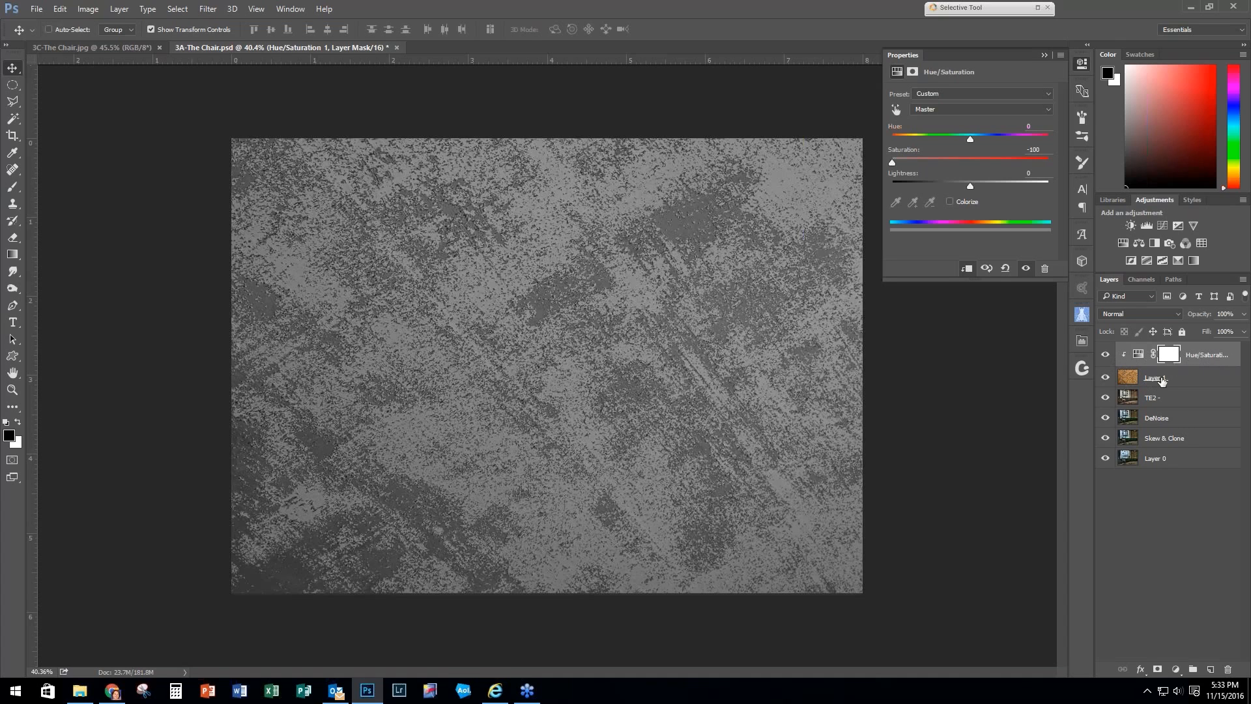
left_click(1106, 355)
left_click(1107, 356)
left_click(1108, 378)
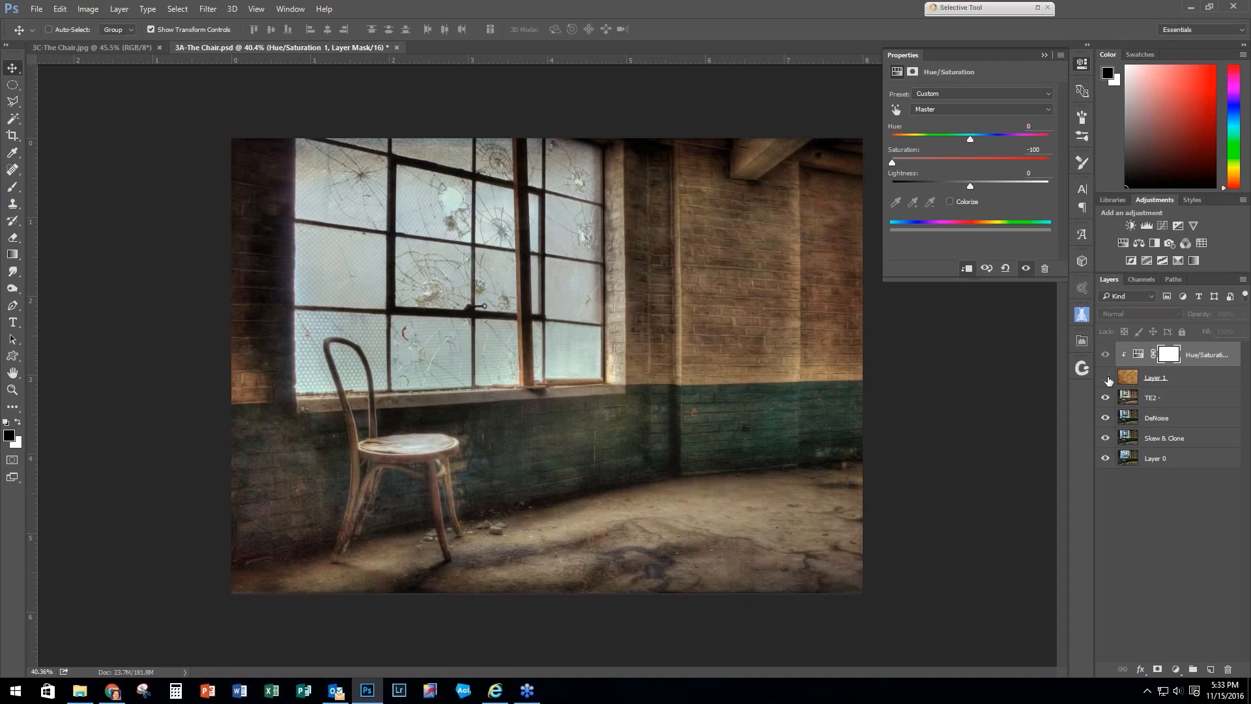
left_click(1107, 378)
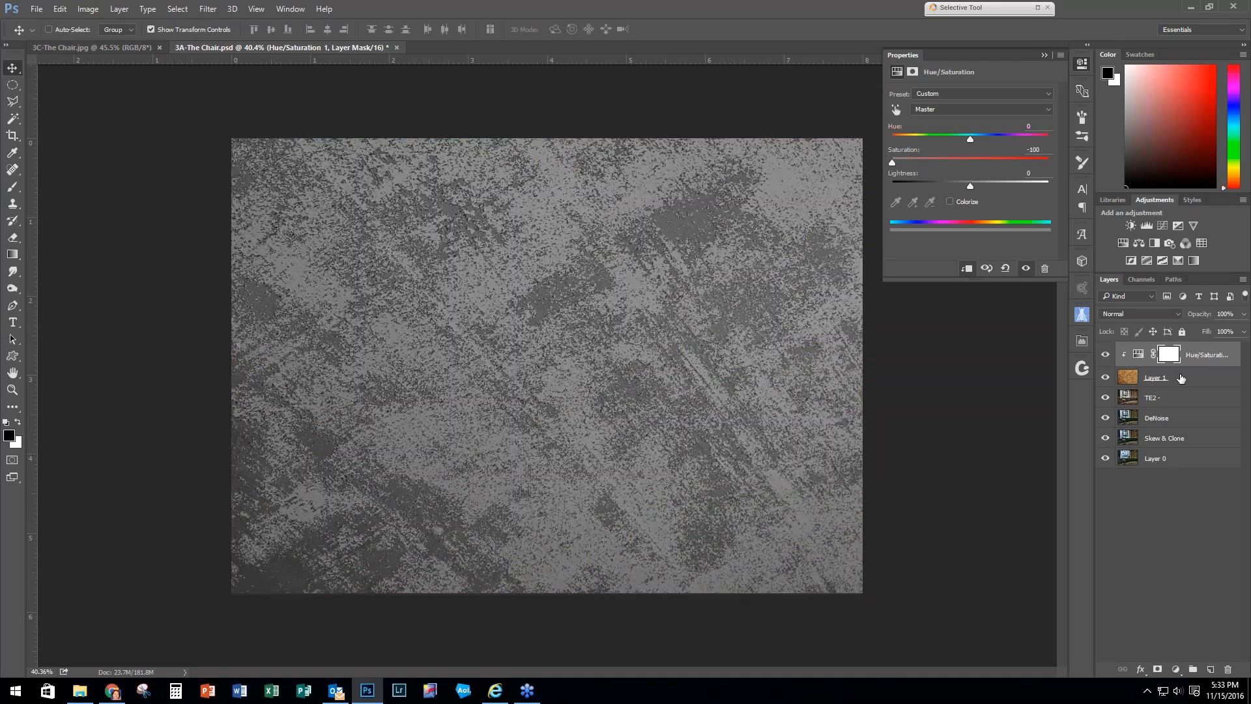
Step: Blend the Layer 1 texture into the chair photo with Soft Light mode at 71% opacity
left_click(1181, 378)
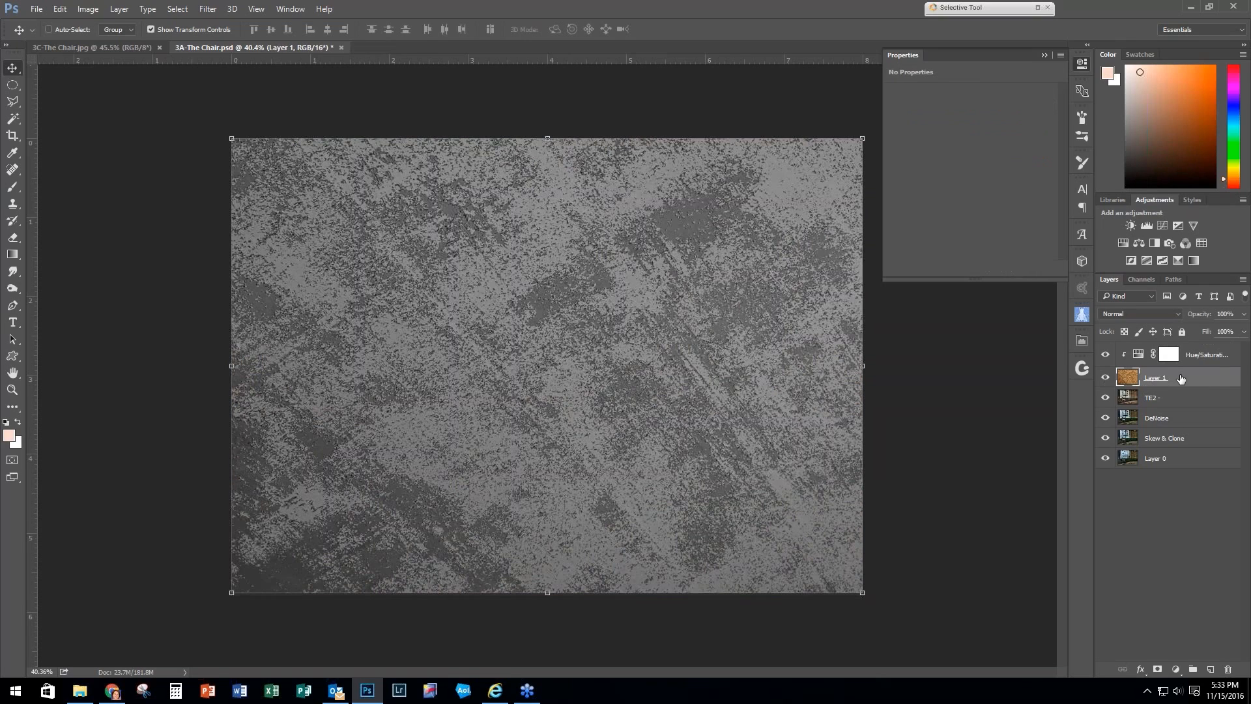
left_click(1159, 315)
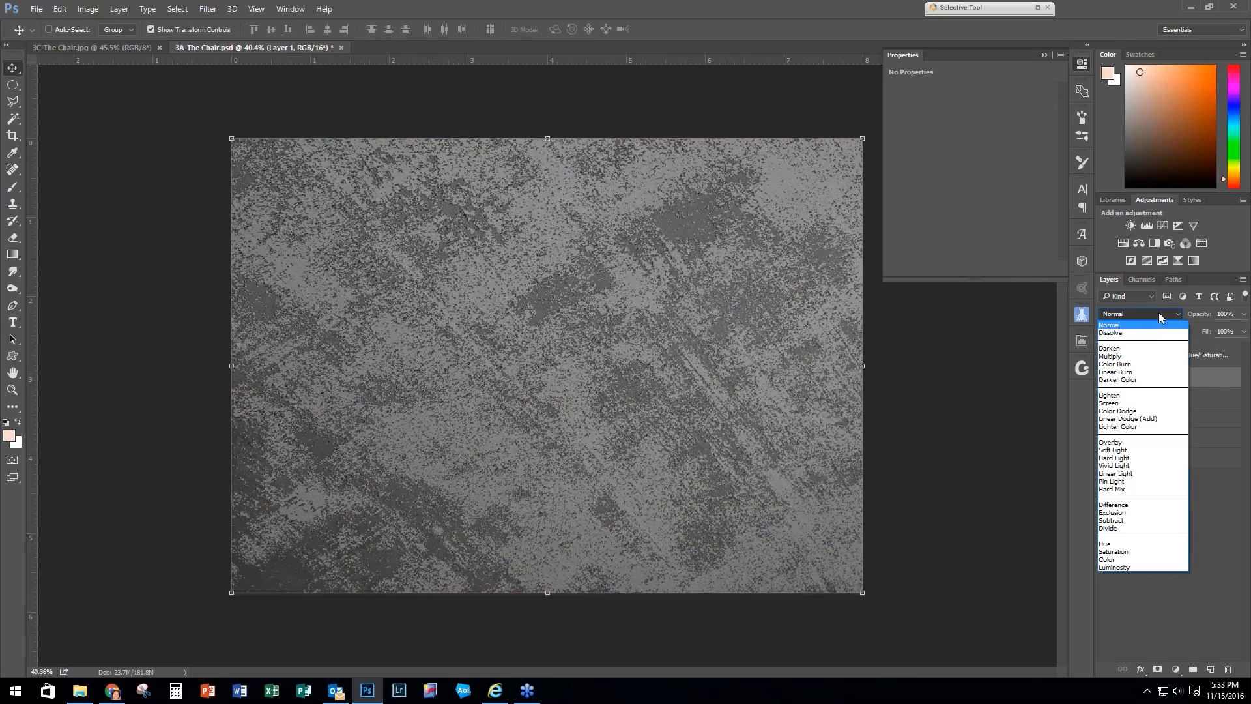
left_click(1124, 450)
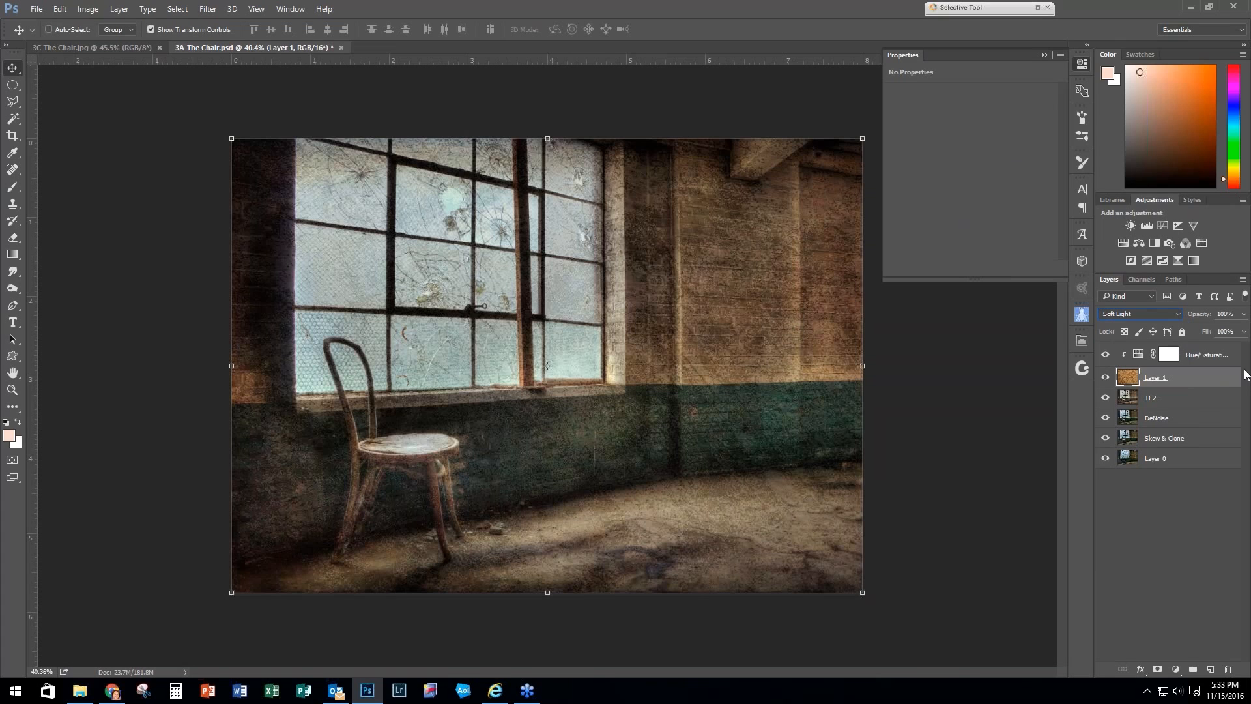
left_click(1244, 331)
left_click_drag(1242, 331, 1225, 333)
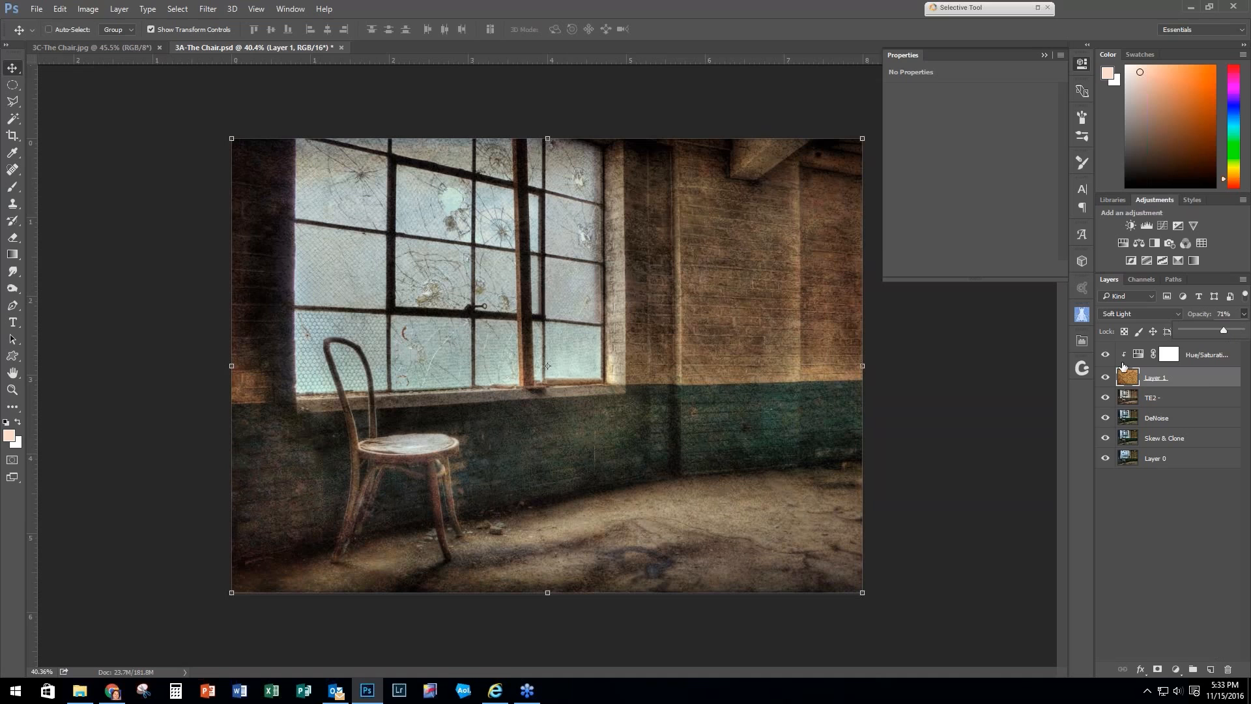
Step: Compare the photo with and without the Layer 1 texture and its clipped Hue/Saturation adjustment, leaving both visible
left_click(1108, 381)
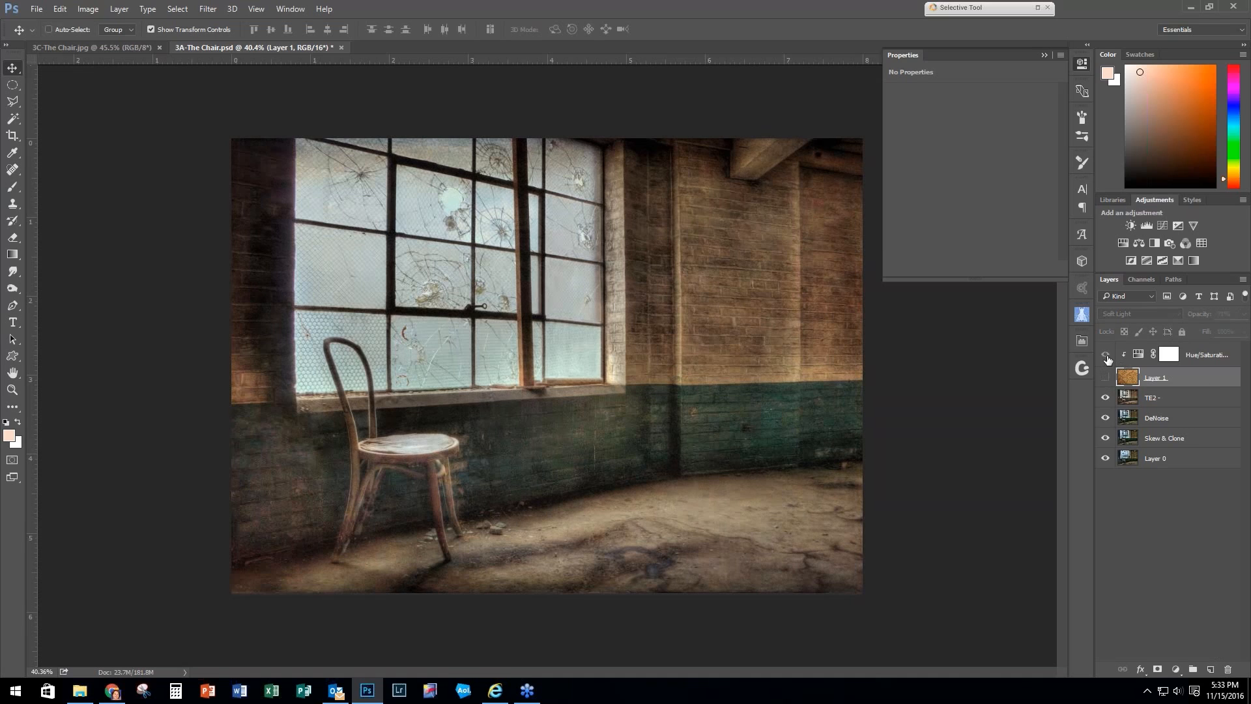
left_click(1108, 359)
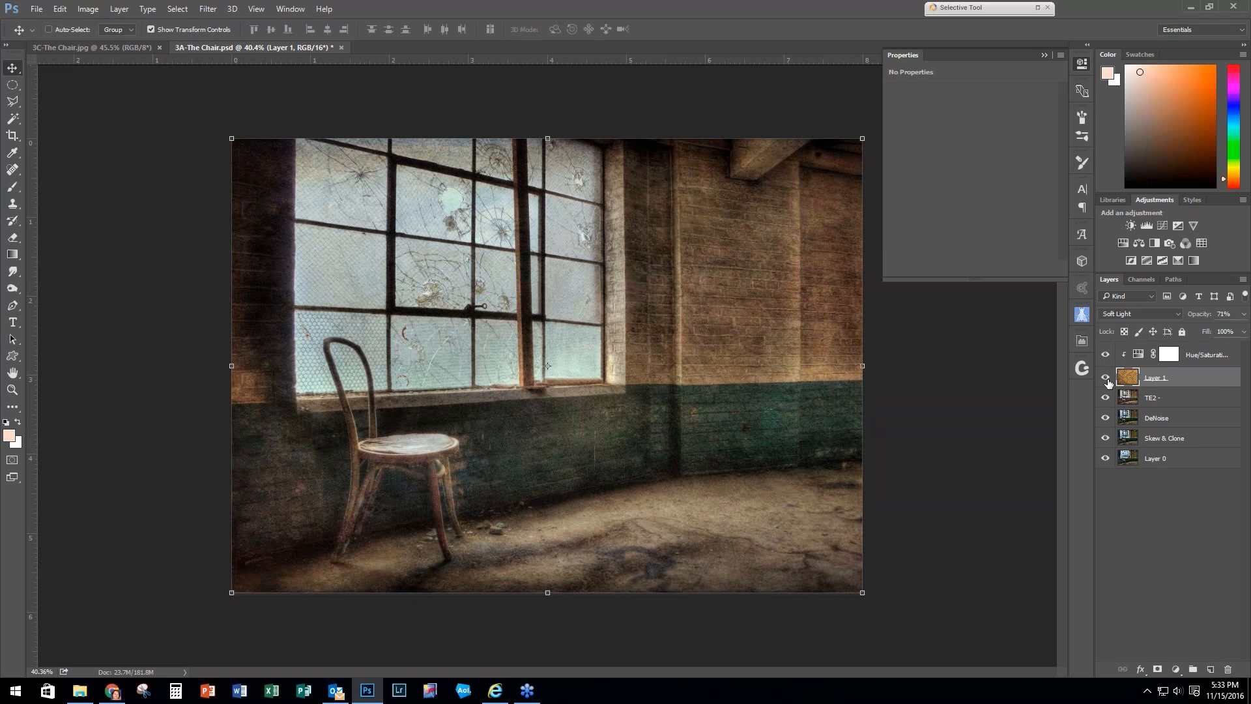
left_click(1108, 359)
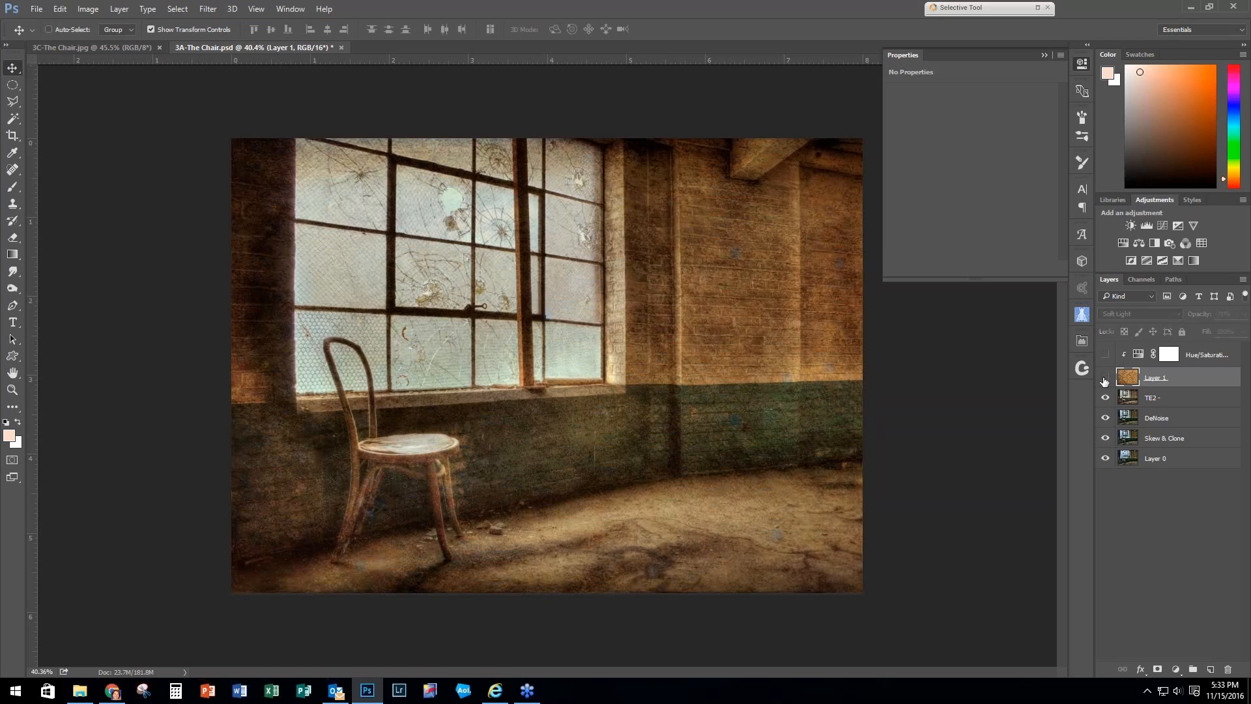
left_click(1106, 378)
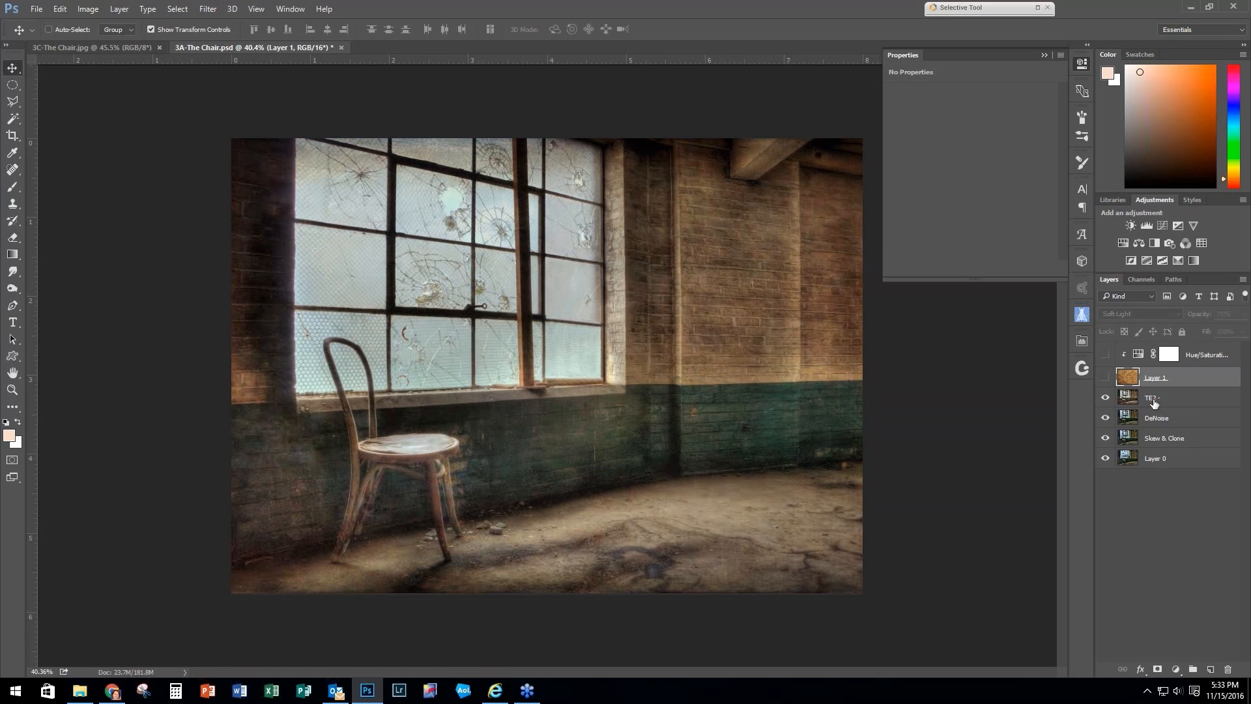
left_click(1106, 378)
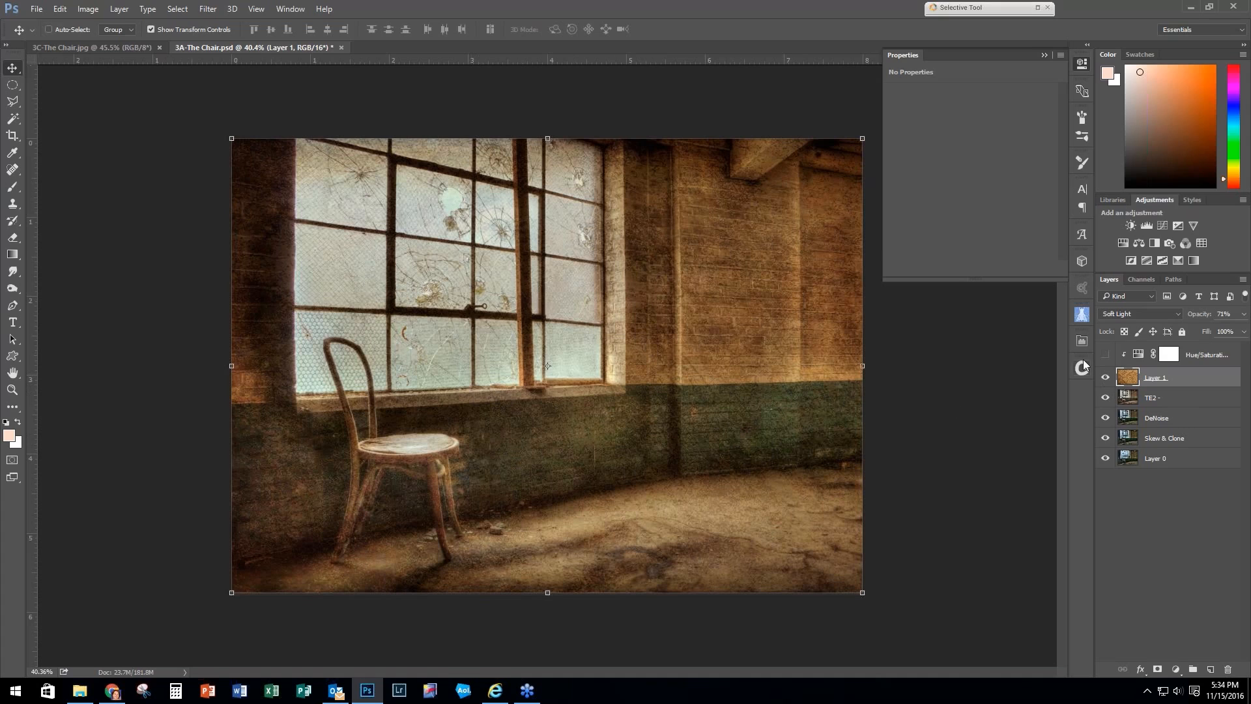
left_click(1106, 356)
left_click(1044, 54)
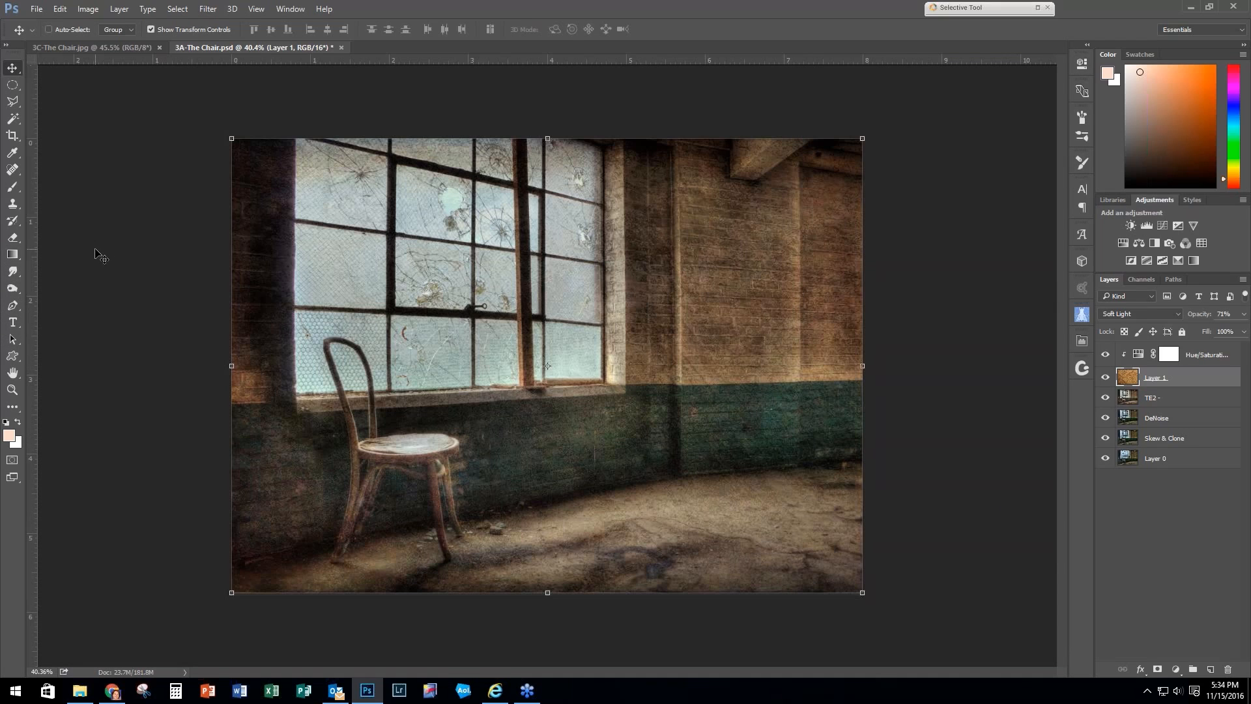
Step: Close 3A-The Chair.psd without saving its changes, and close 3C-The Chair.jpg
left_click(36, 10)
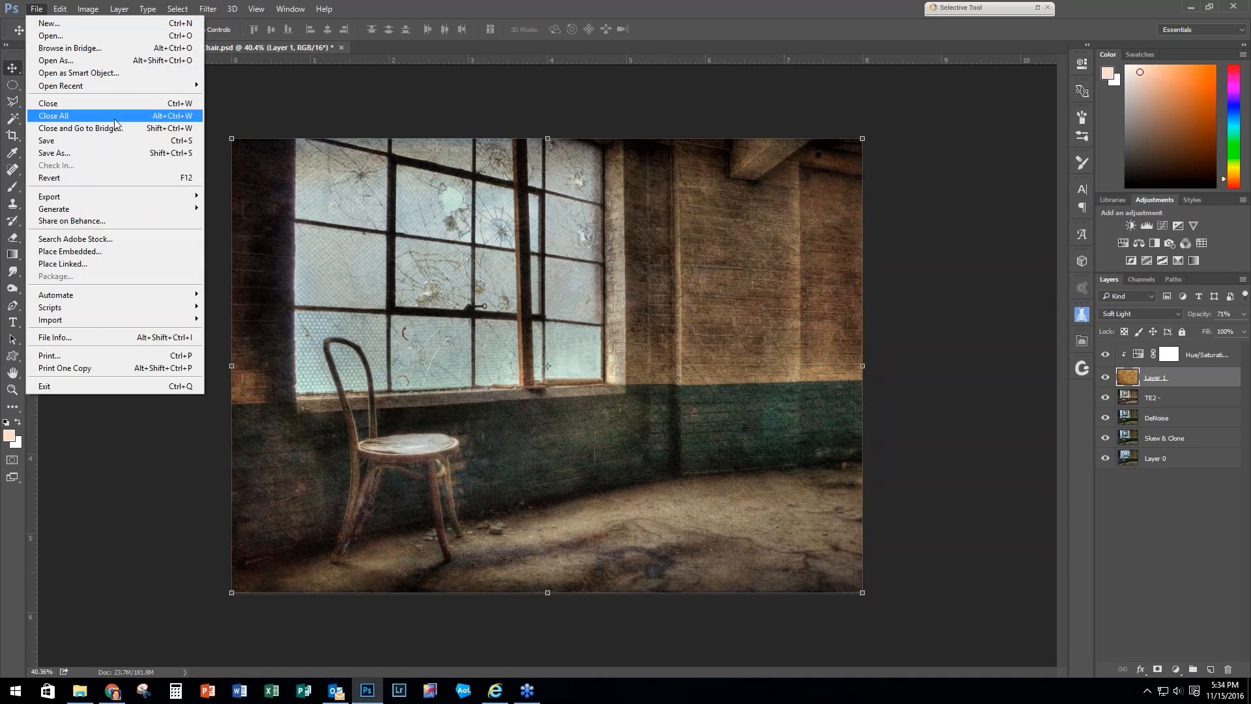
left_click(56, 105)
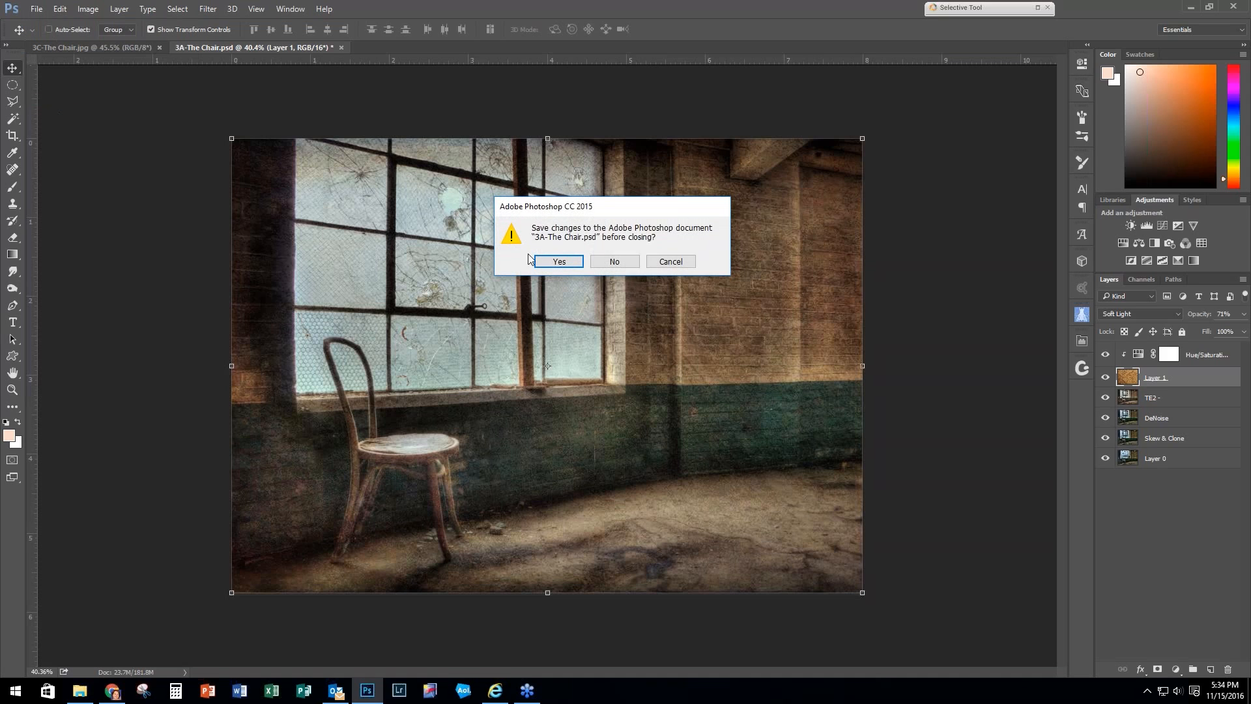
left_click(616, 261)
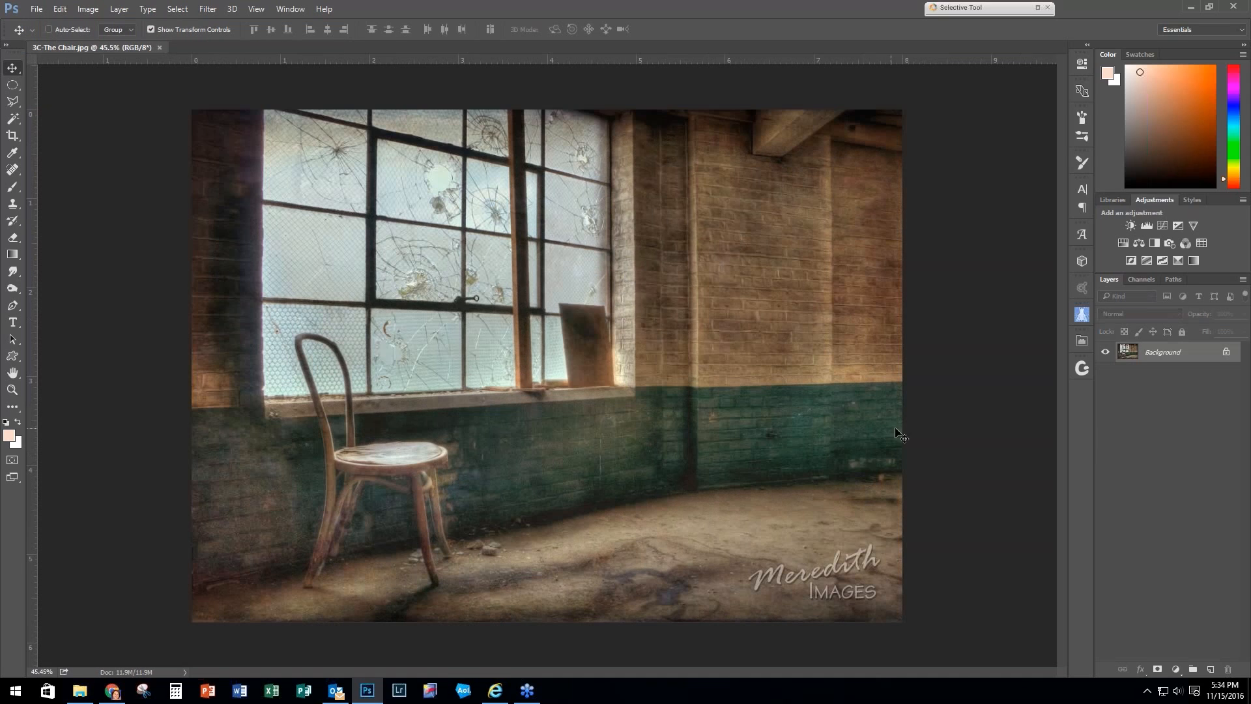
left_click(36, 9)
left_click(47, 105)
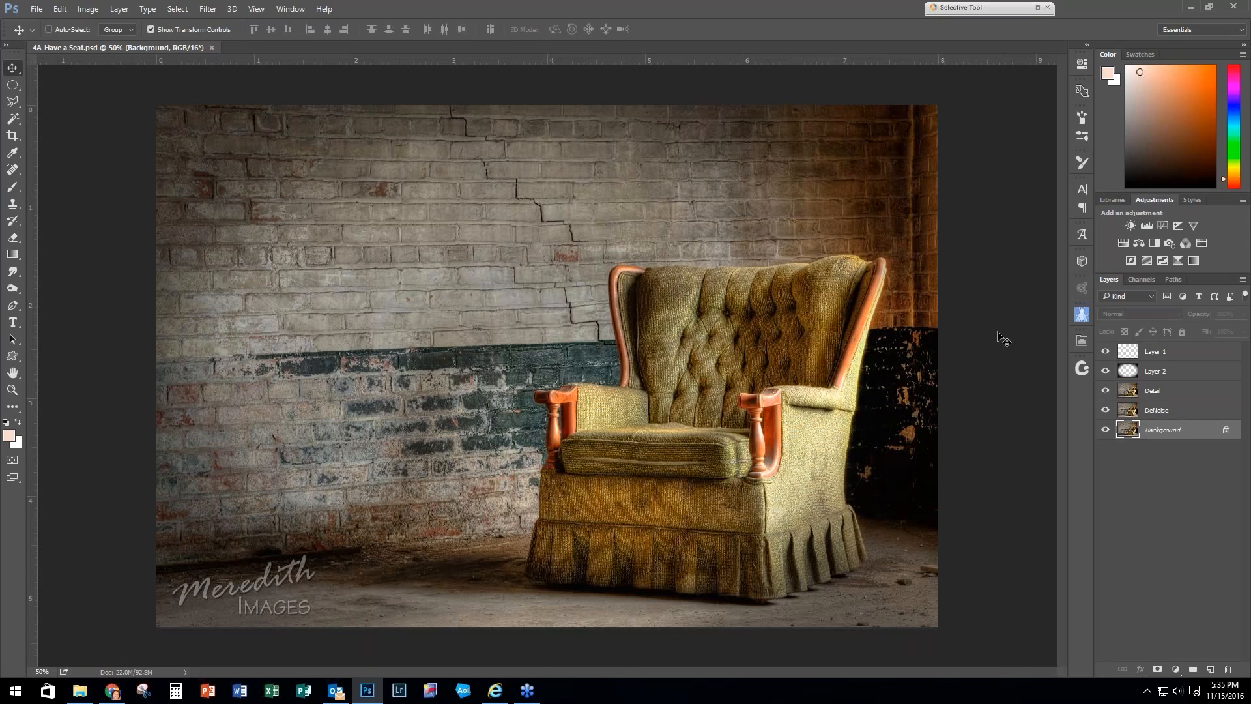
Step: Hide Layer 1, Layer 2, Detail and DeNoise to view the original armchair photo on the Background layer
left_click(1106, 352)
left_click(1106, 410)
left_click(1106, 391)
left_click(1106, 370)
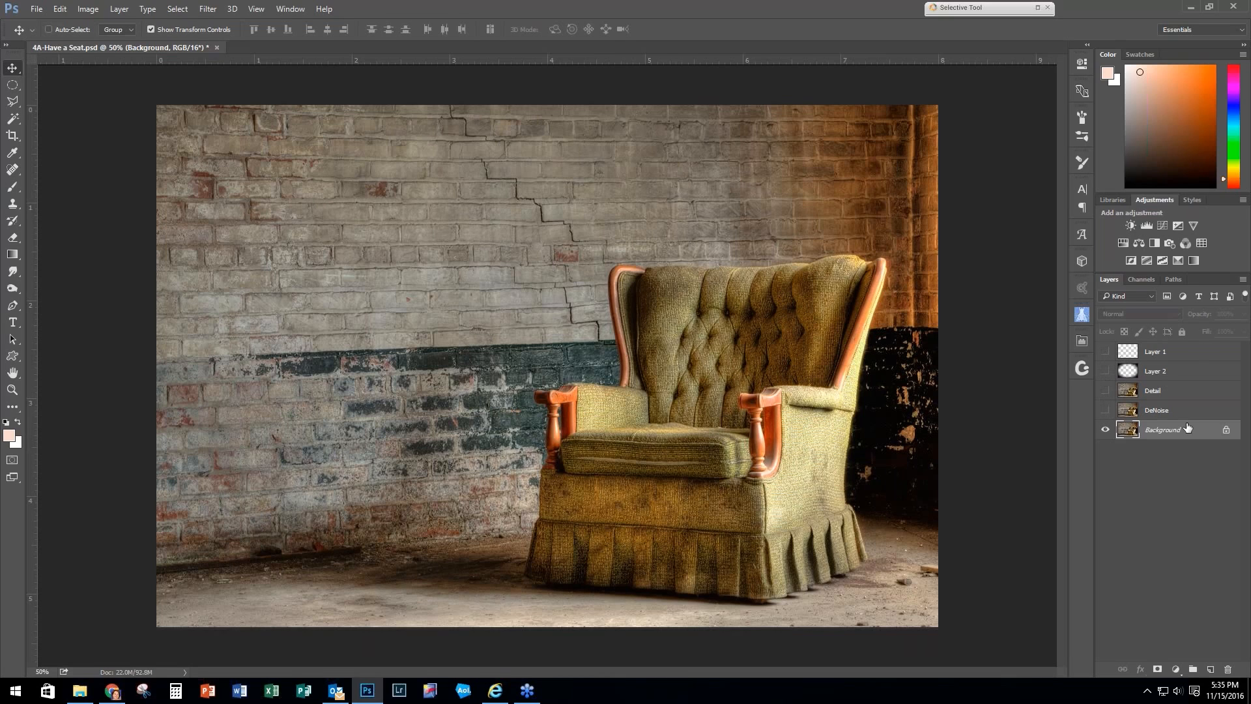
Step: Delete Layer 1, Layer 2, Detail and DeNoise from 4A-Have a Seat.psd, keeping only the Background layer
left_click(1195, 351)
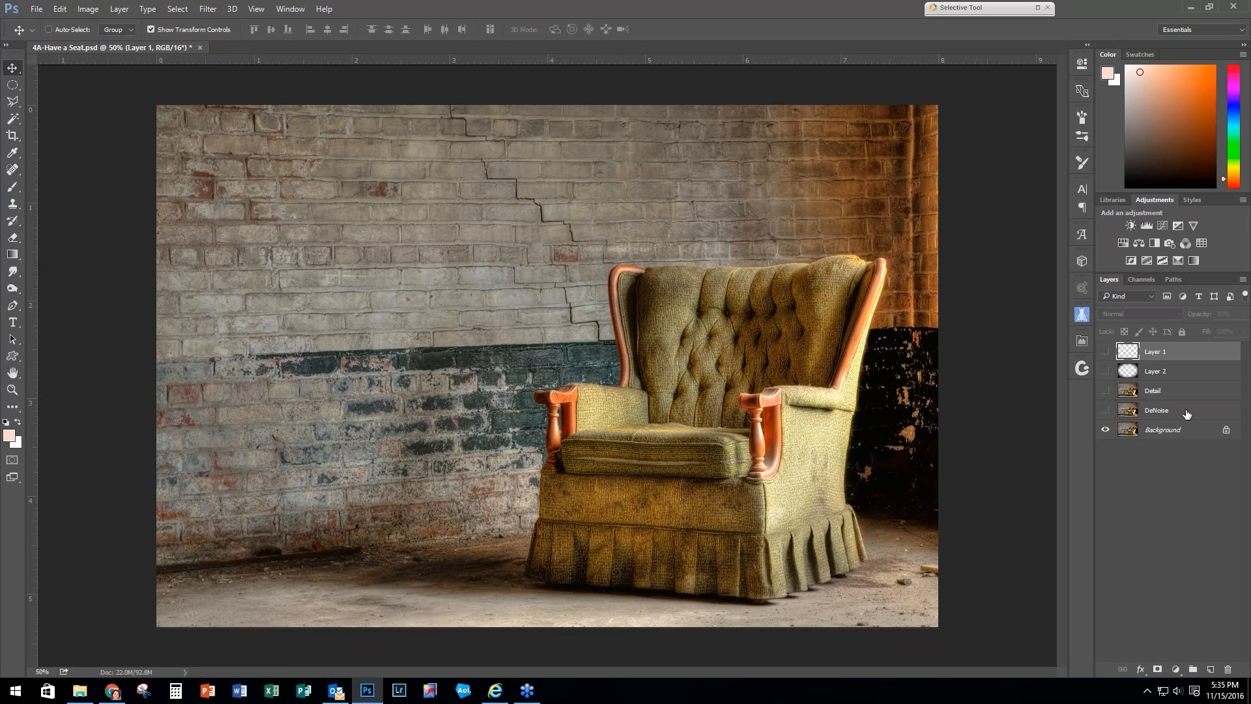
left_click(1188, 412, "shift")
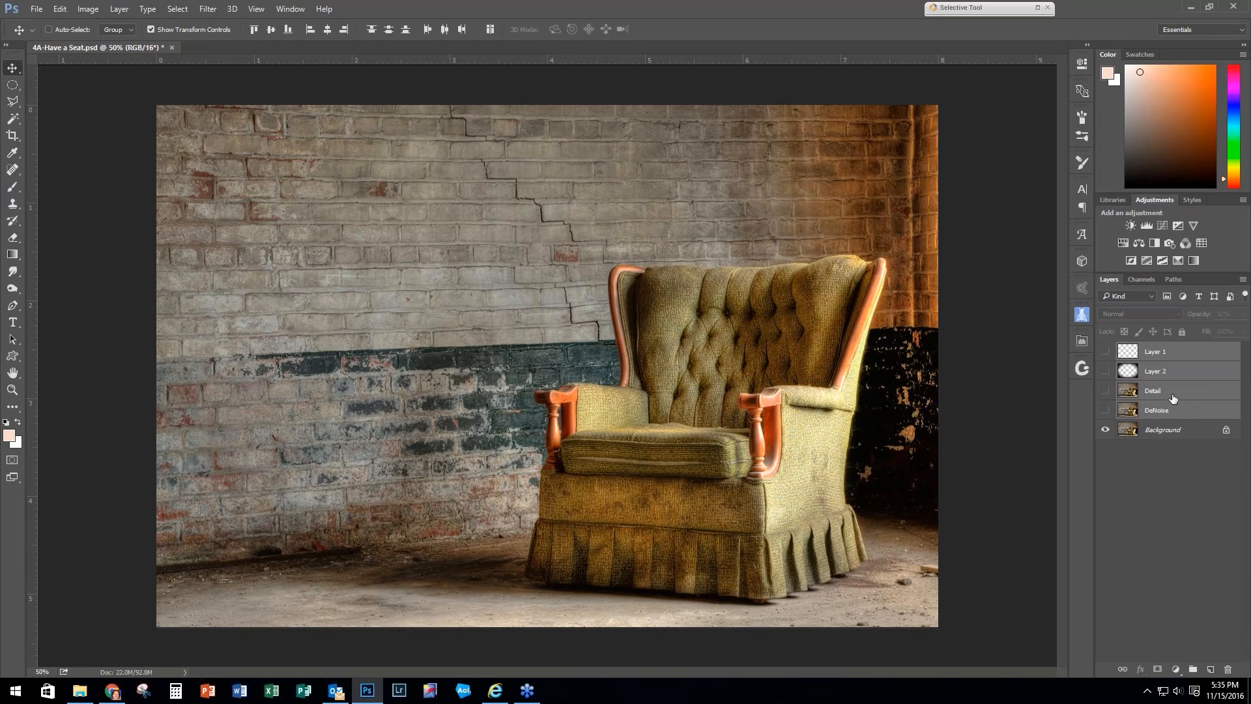
right_click(1190, 409)
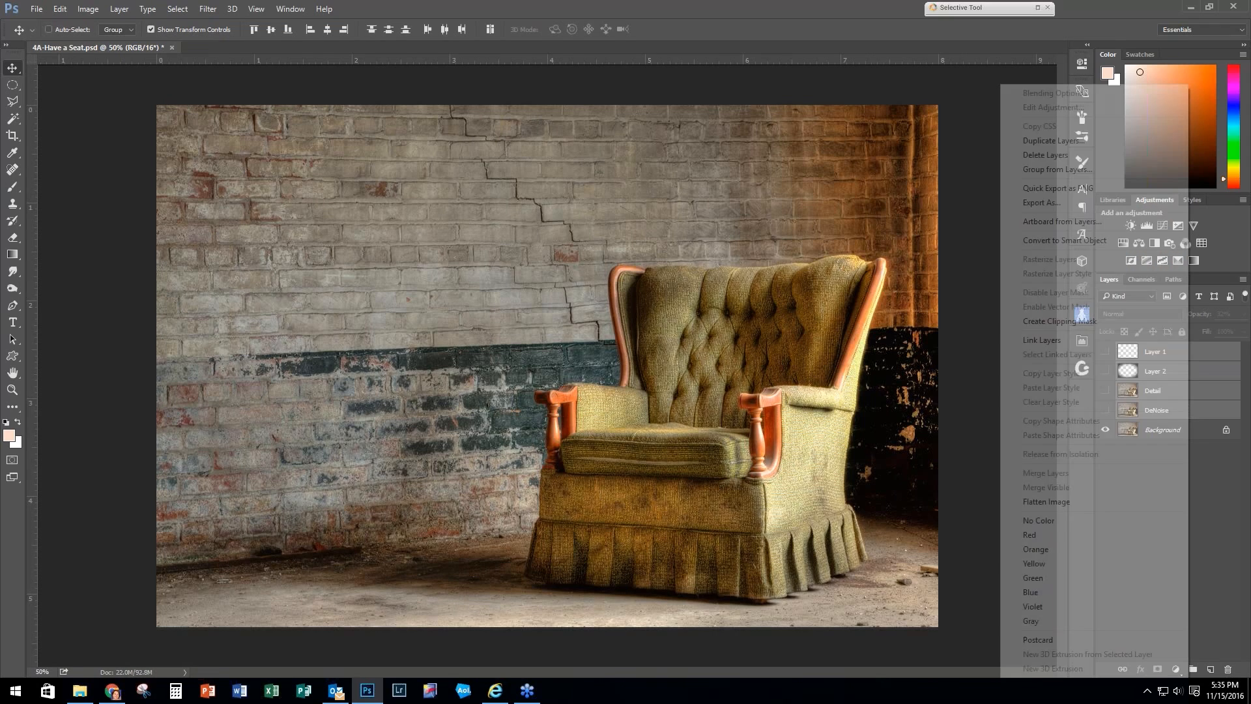
left_click(1030, 156)
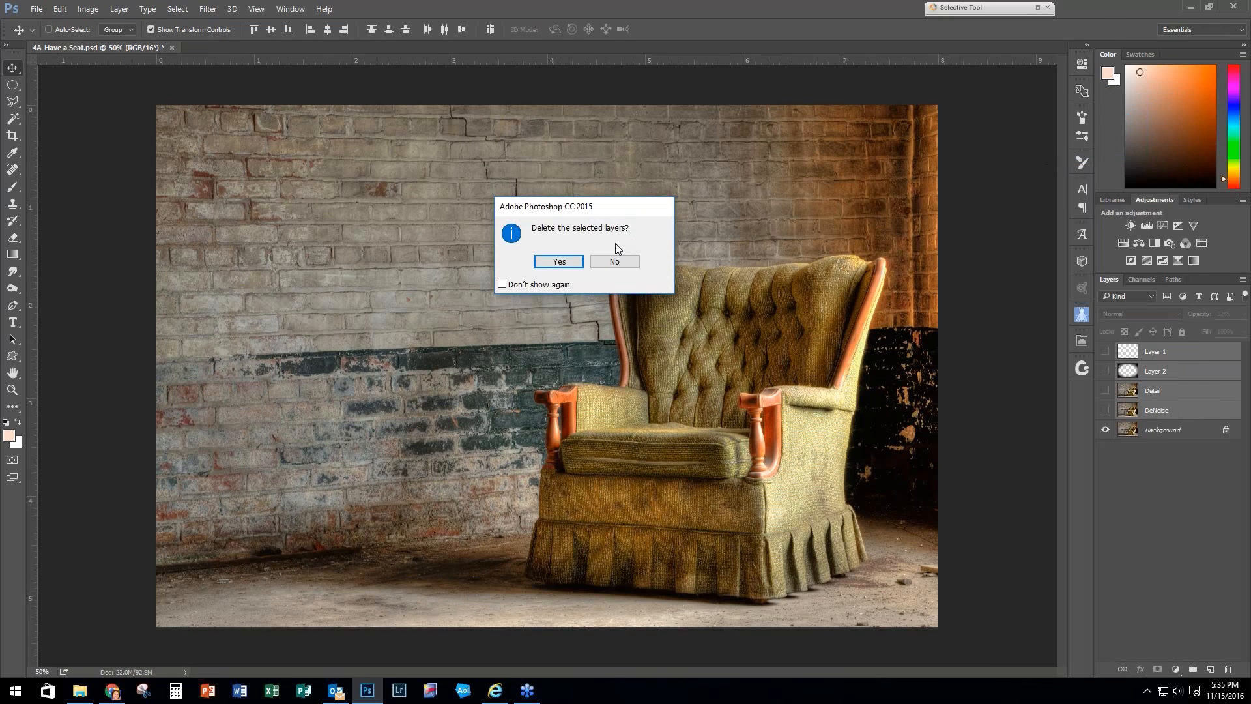
left_click(551, 263)
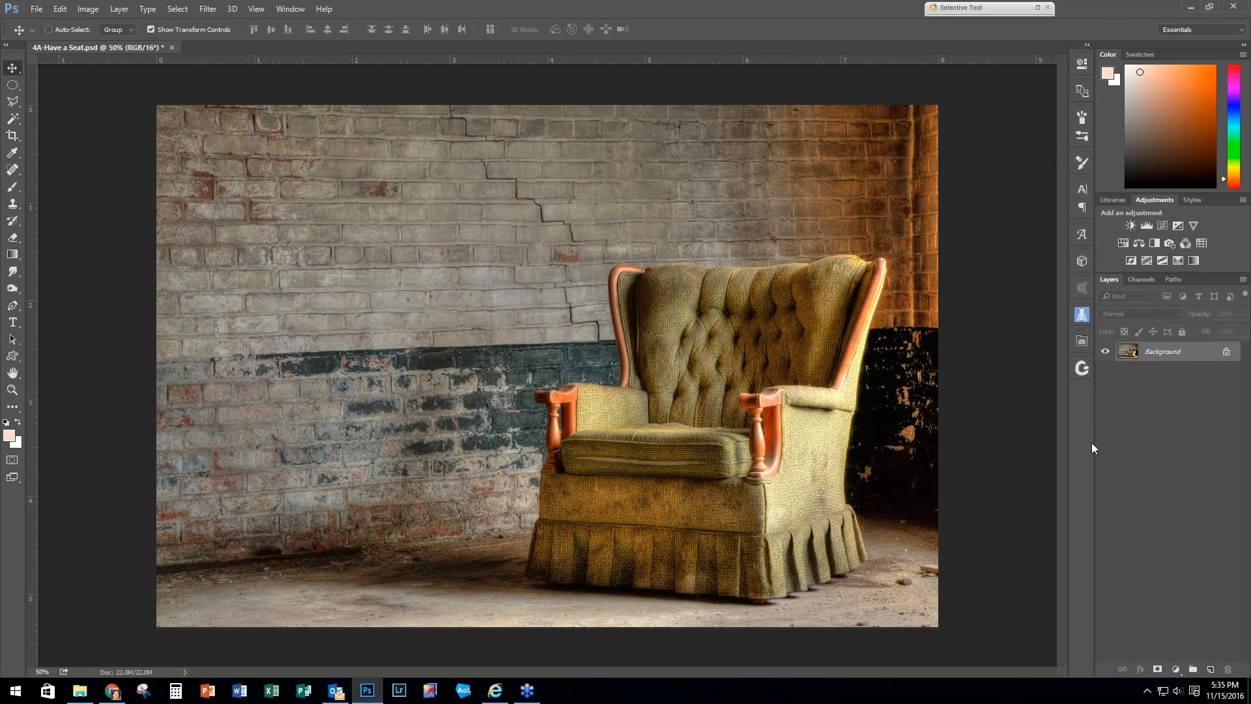
Step: Duplicate the Background layer and name the copy DeNoise
key("ctrl")
key("ctrl+j")
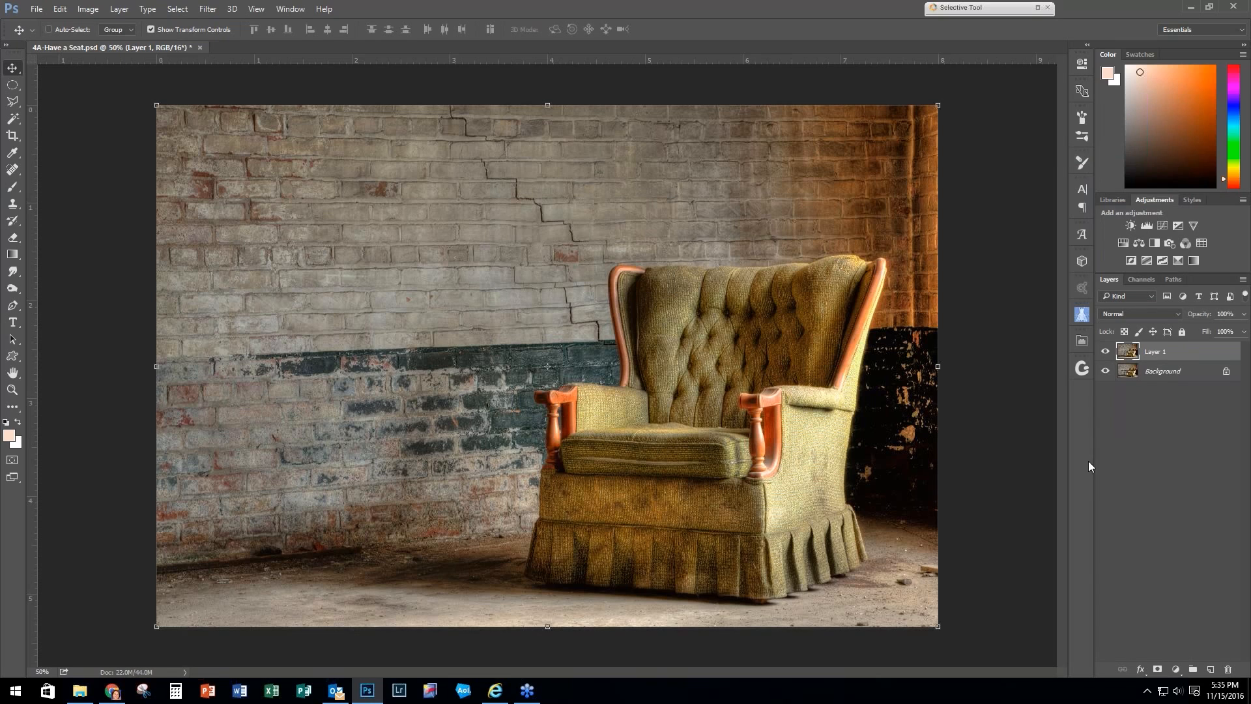
double_click(1160, 351)
type("DeNoise")
key("Return")
Step: Apply Topaz DeNoise 6 to the DeNoise layer with the JPEG - moderate preset, inspecting the brick wall beside the armrest
left_click(209, 9)
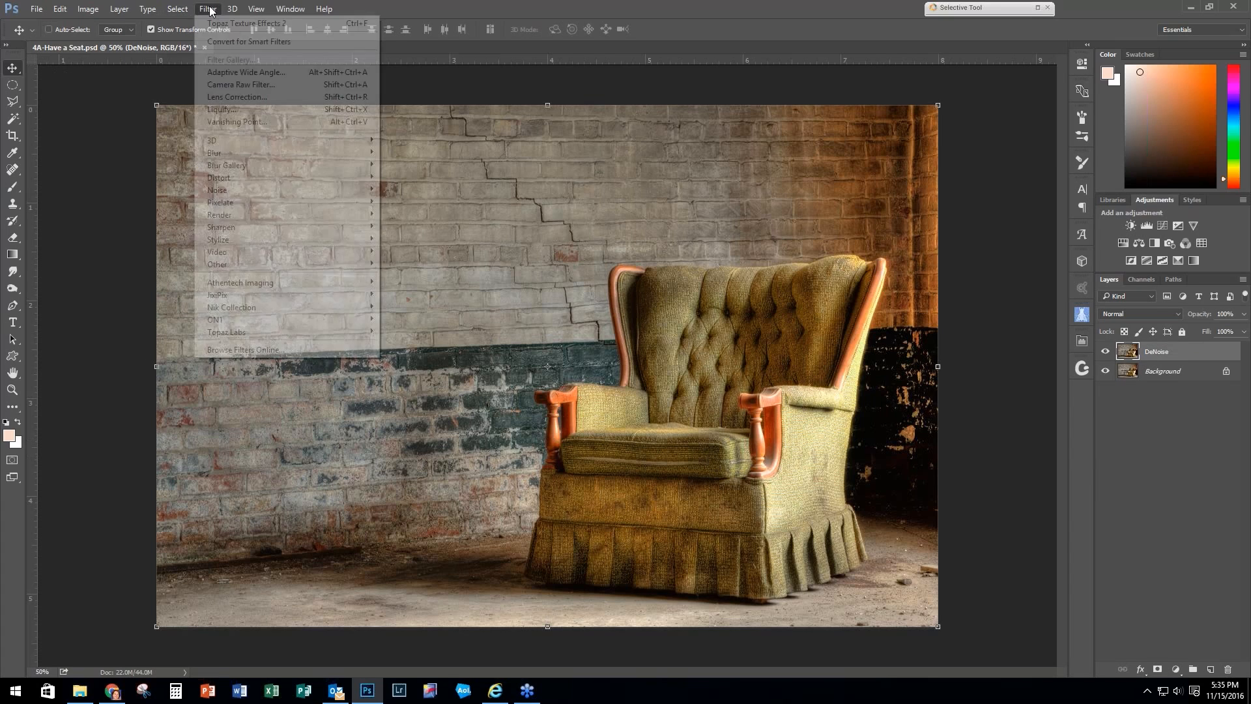
mouse_move(322, 333)
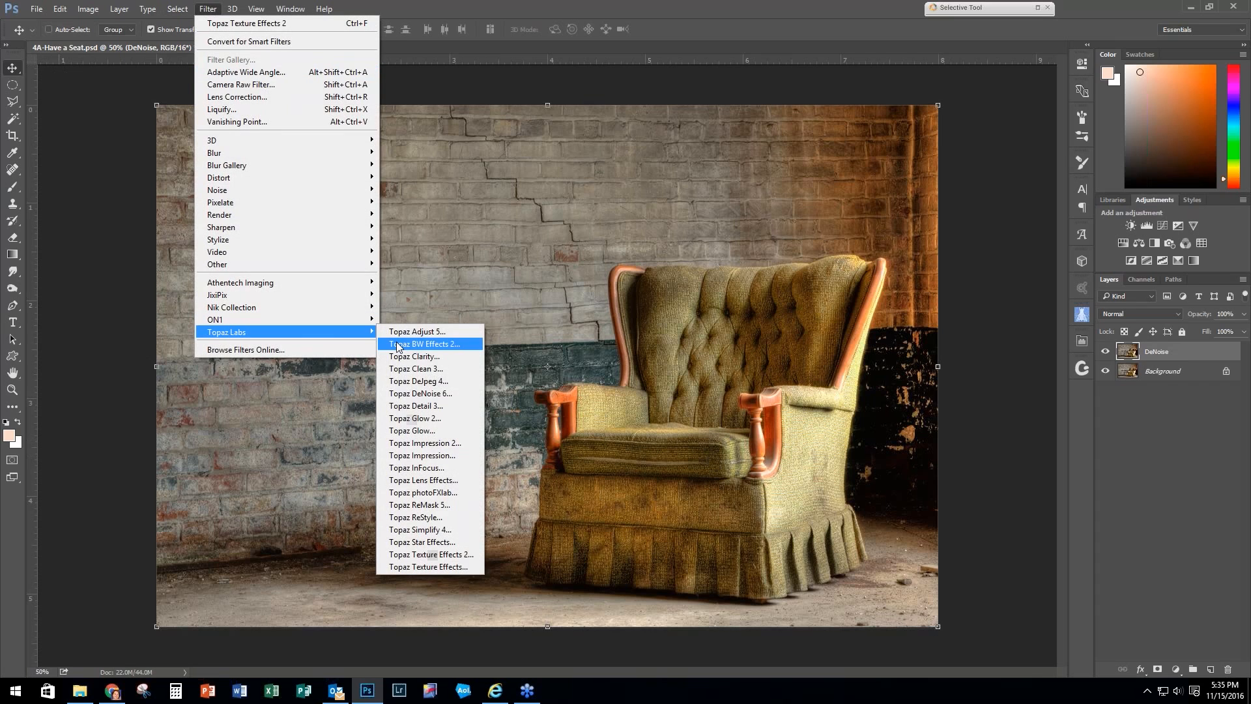
left_click(437, 393)
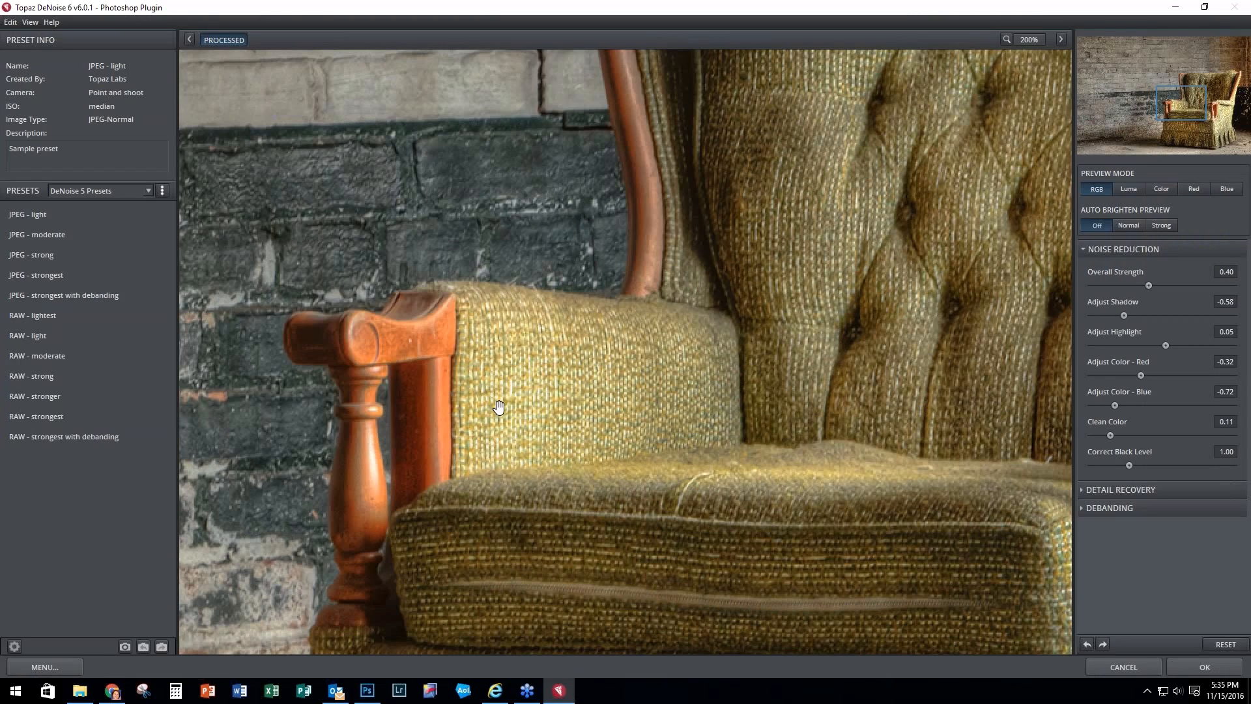
left_click(55, 236)
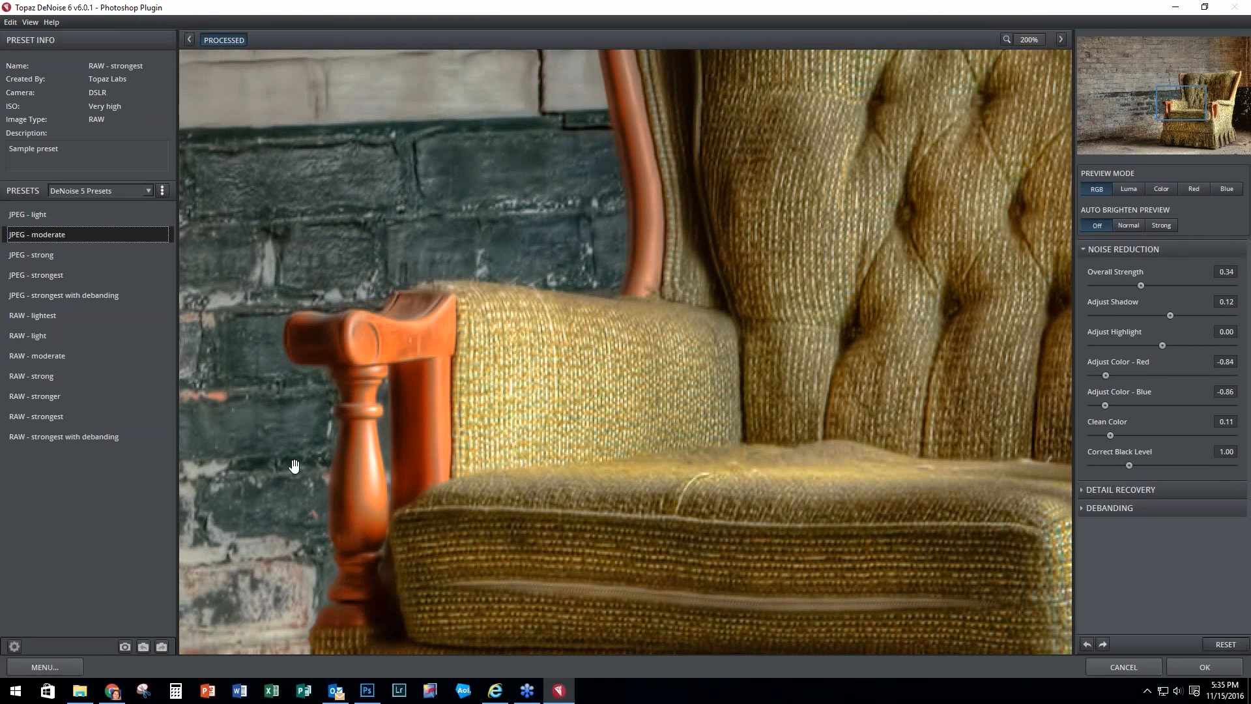
left_click(261, 475)
left_click_drag(261, 466, 607, 401)
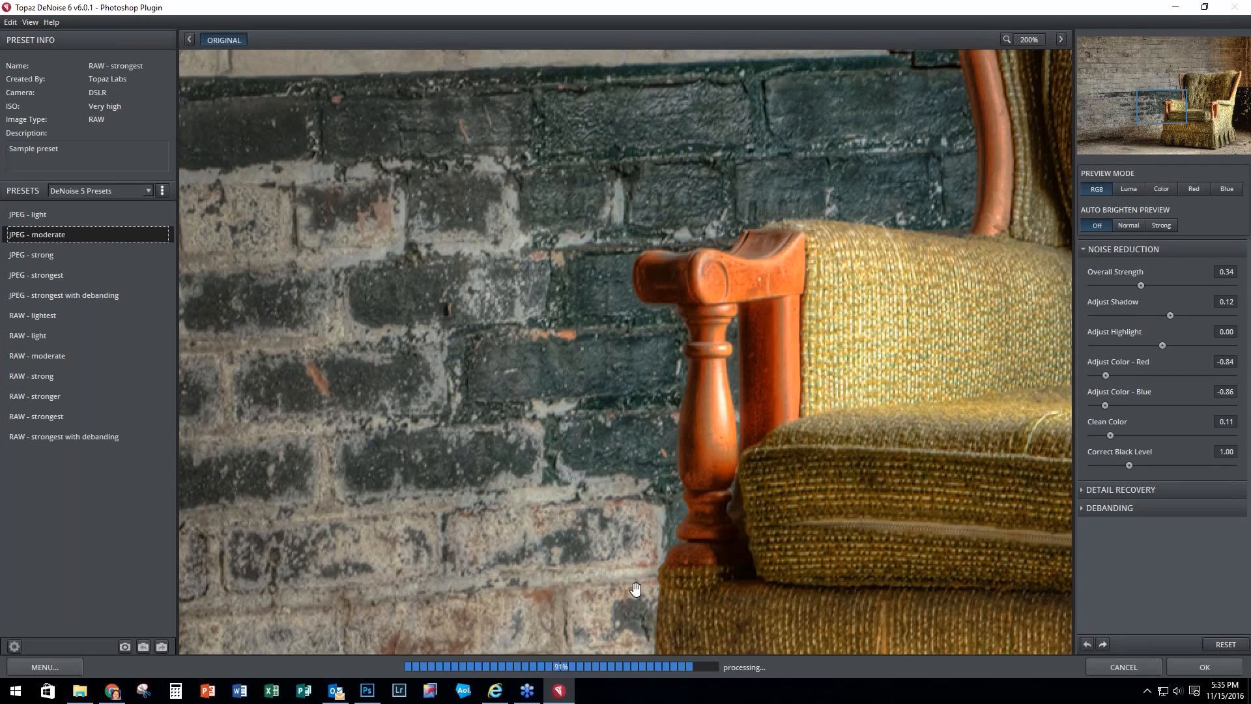
left_click(1191, 666)
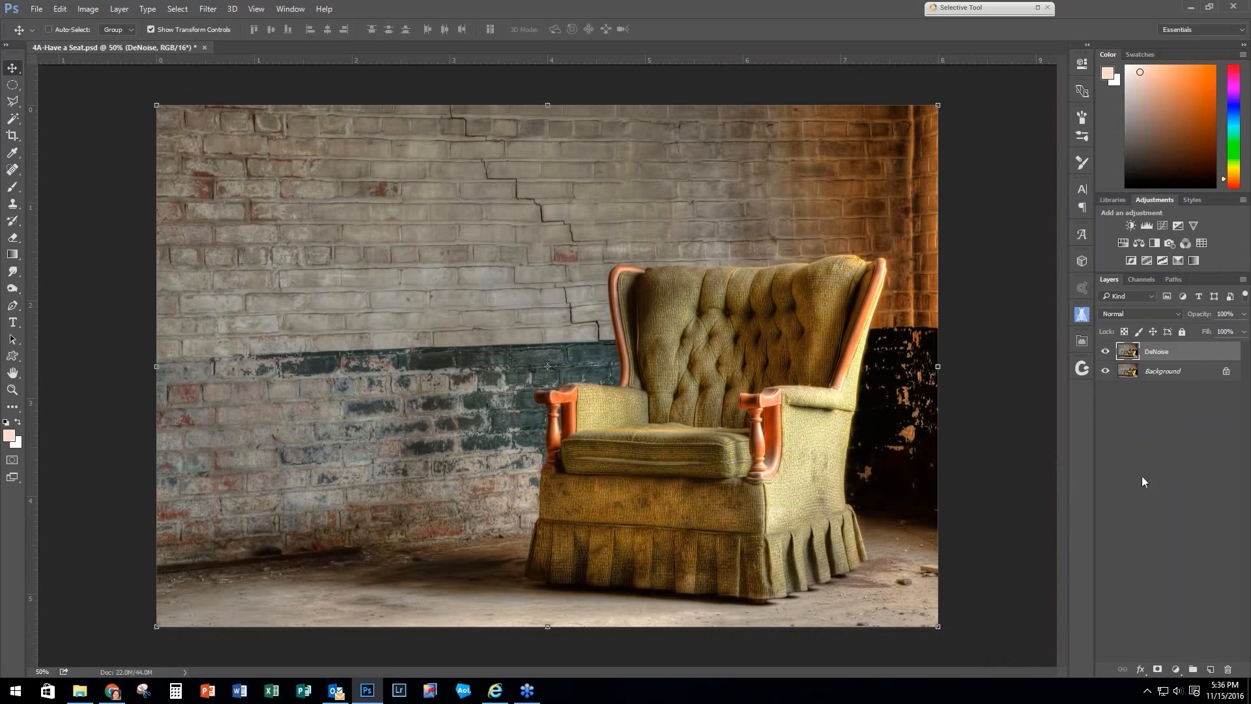
Step: Duplicate the DeNoise layer and name the copy Detail
key("ctrl")
key("ctrl+j")
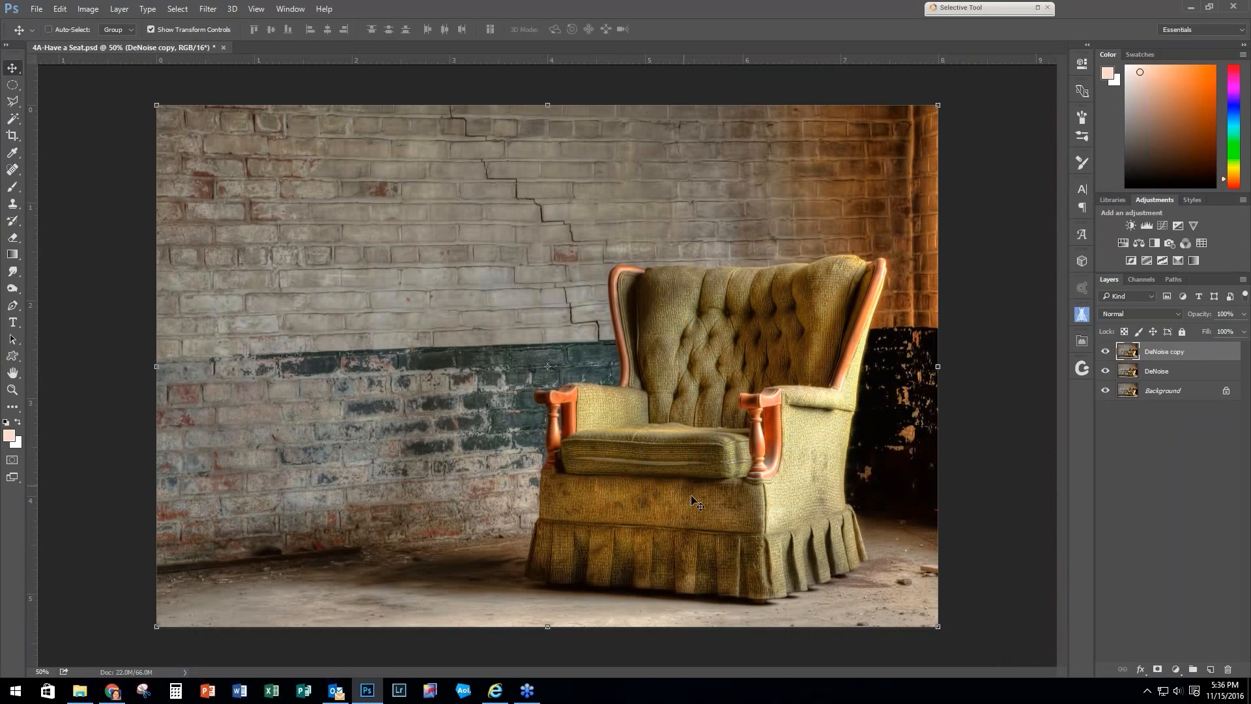
double_click(1167, 352)
type("Detail")
key("Return")
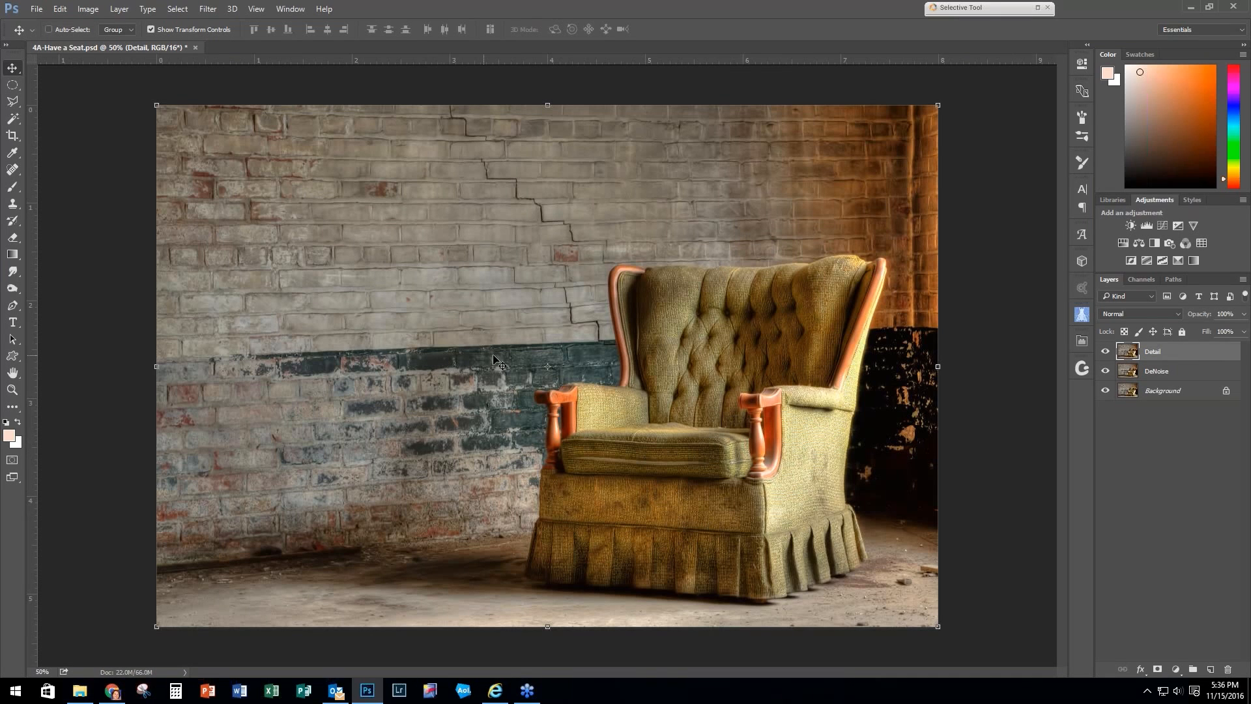
Step: Apply Topaz Detail 3 to the Detail layer with the Overall Detail Light II preset from the Creative Detail Collection
left_click(211, 12)
mouse_move(352, 332)
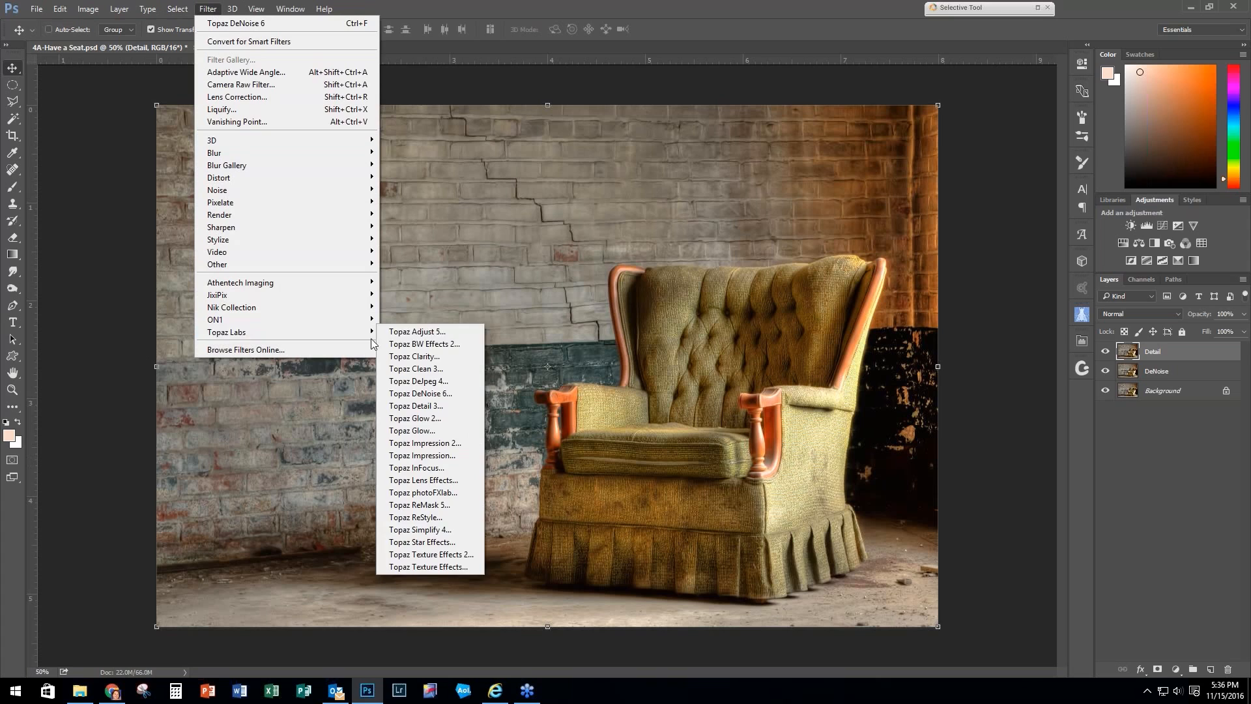
left_click(443, 406)
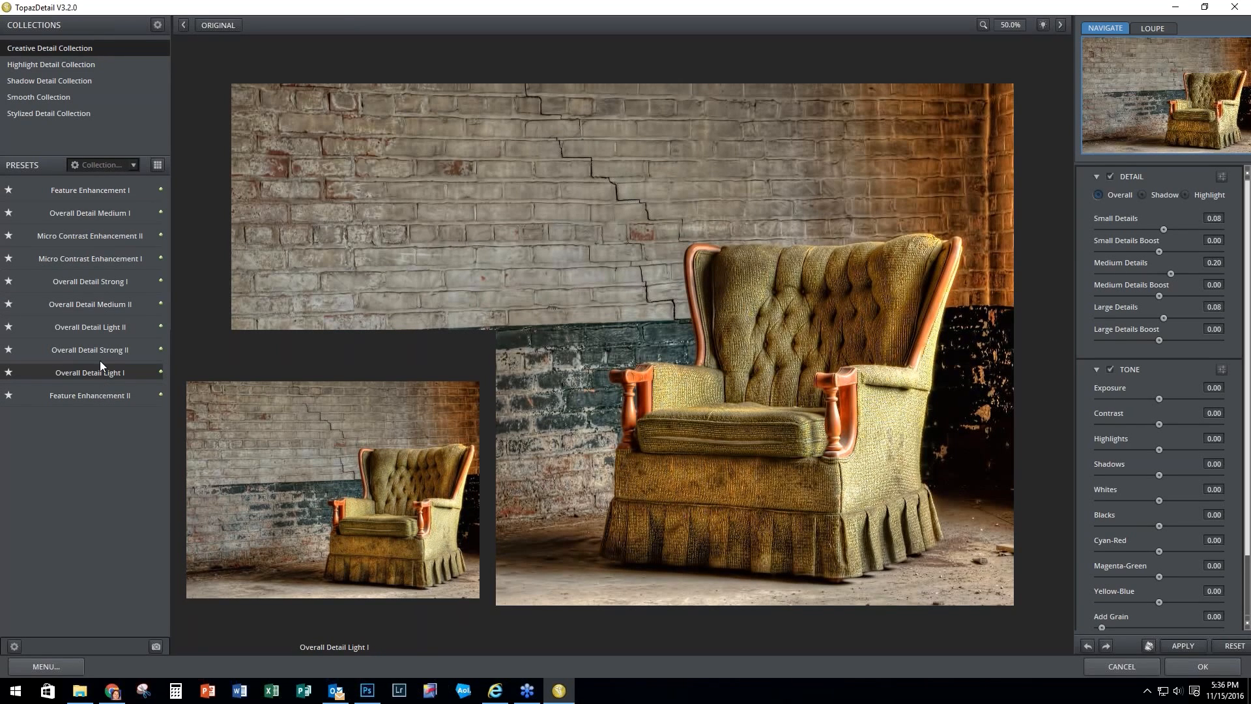
left_click(99, 326)
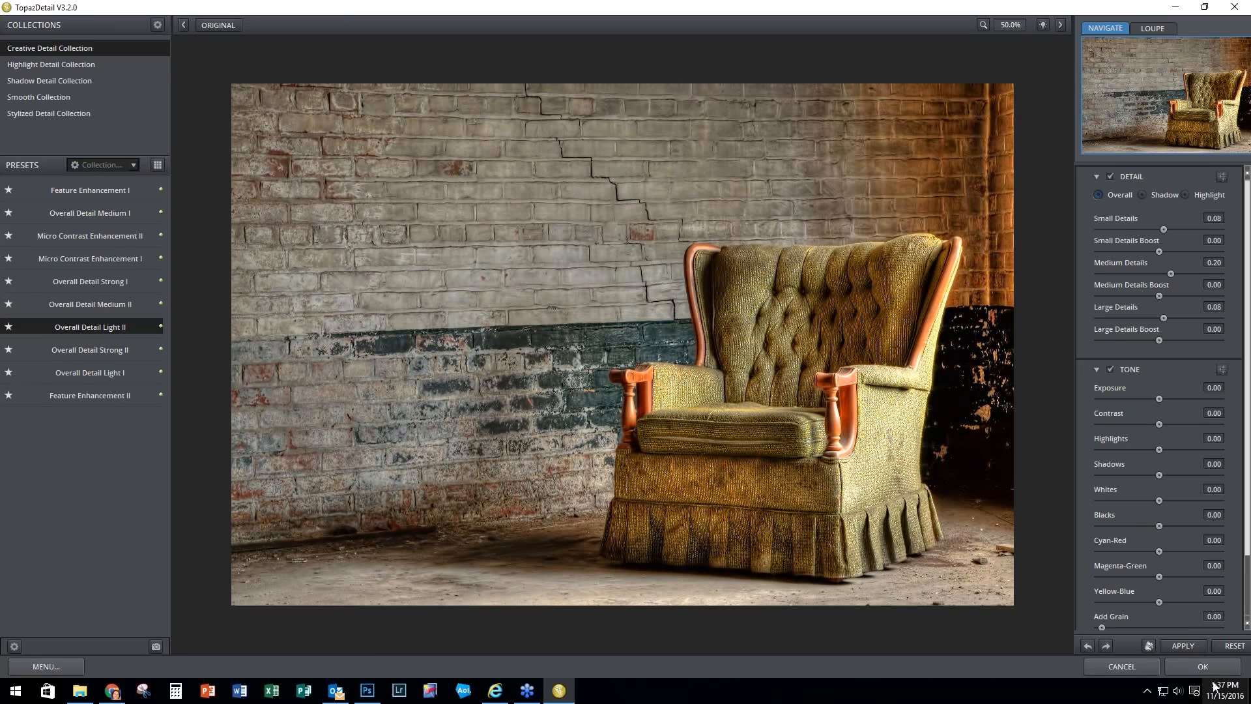
left_click(1183, 666)
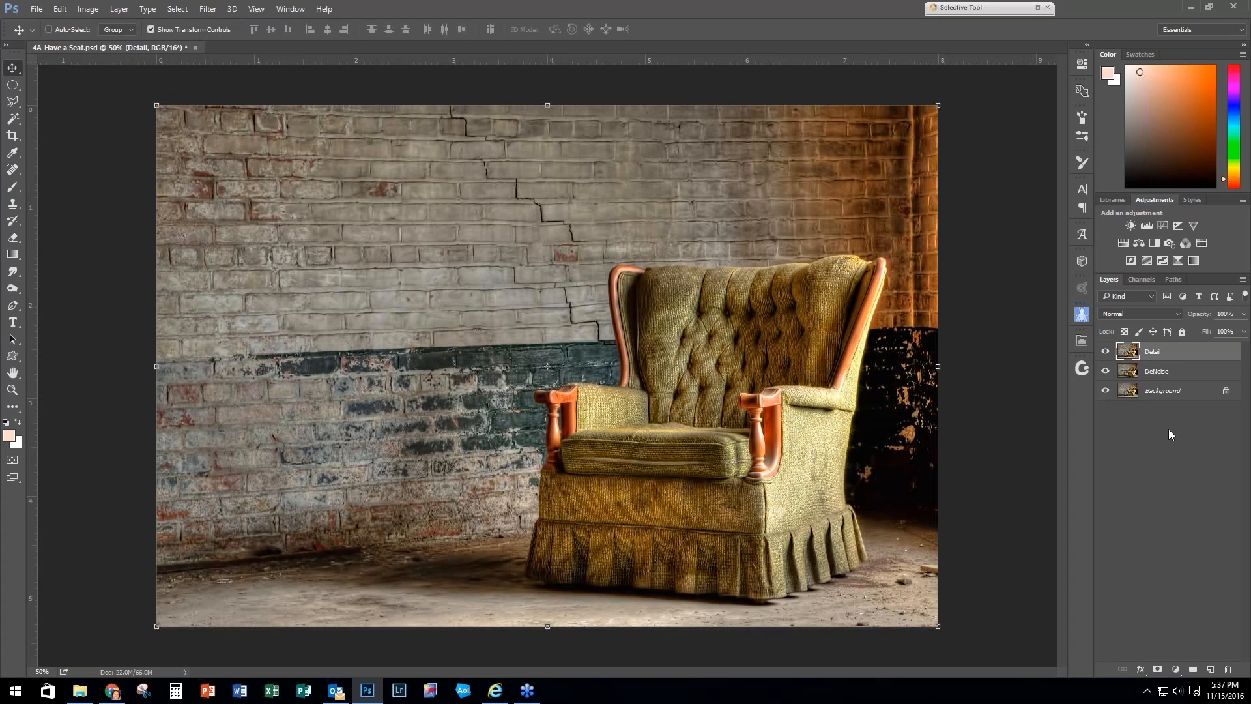
Step: Add a new empty layer above Detail and reset the foreground and background colors to black and white
left_click(1211, 670)
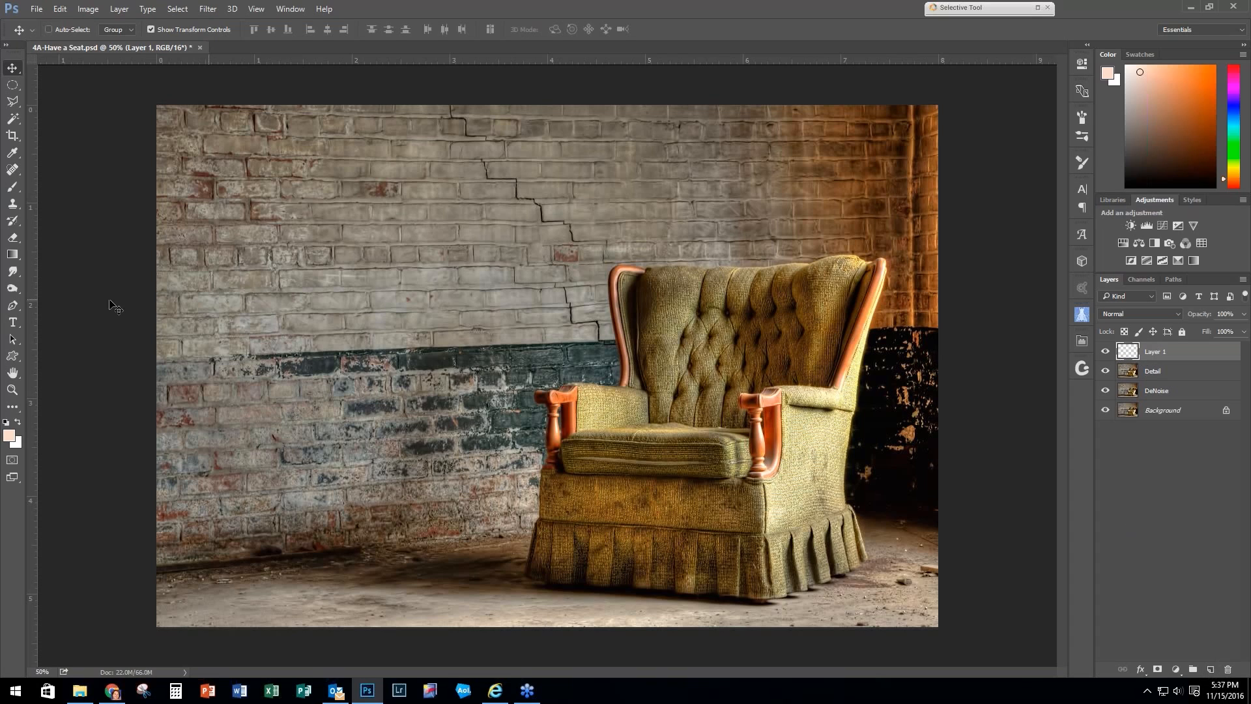
left_click(5, 422)
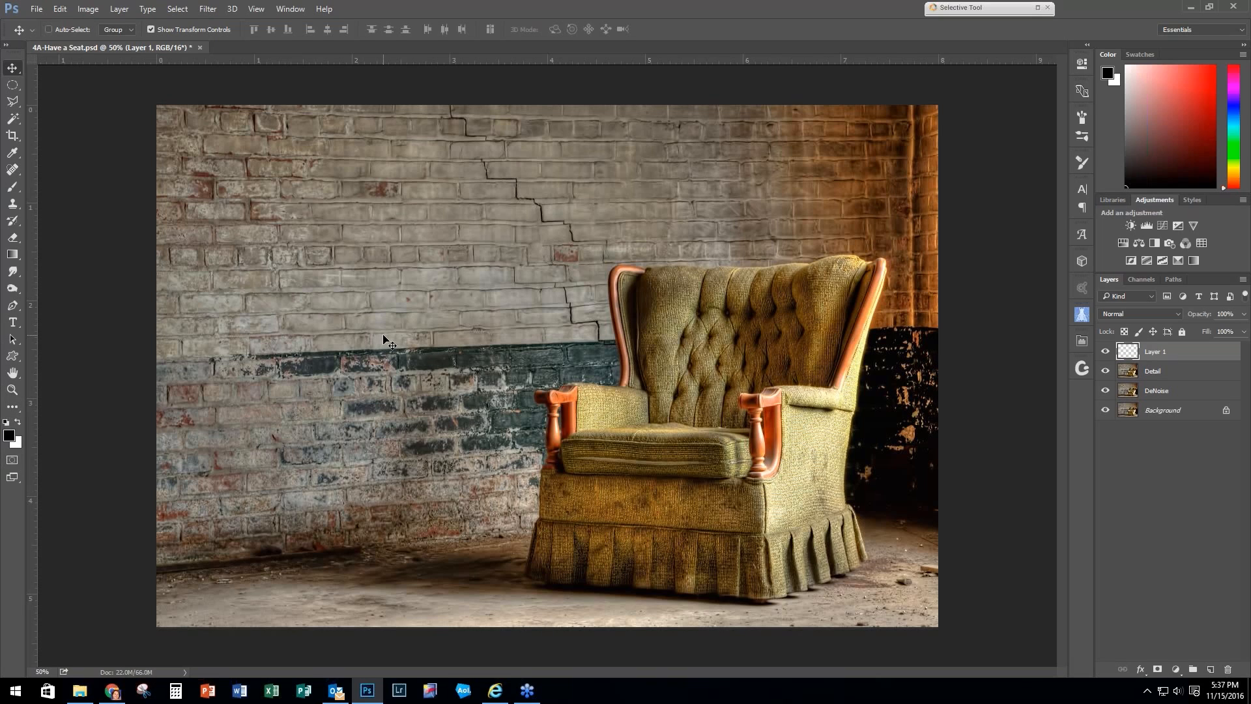
Step: Fill the new layer with black and draw a large elliptical selection reaching almost to the edges of the canvas
key("alt+BackSpace")
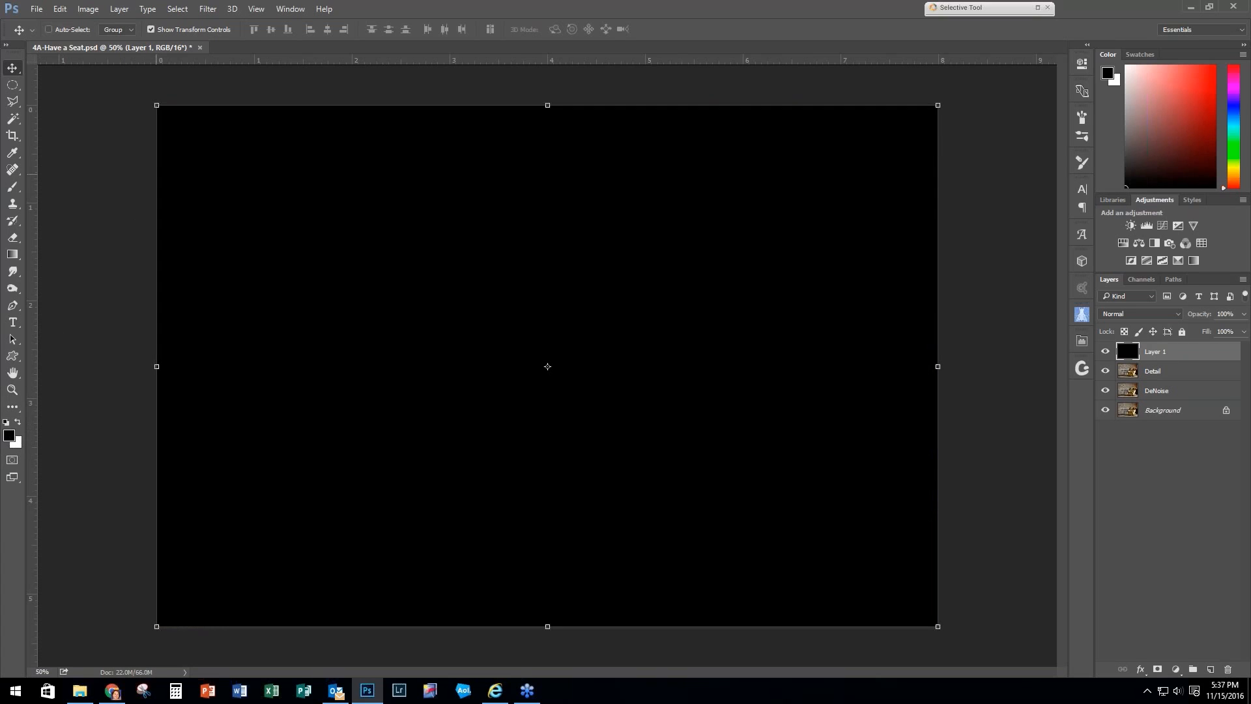
left_click(13, 87)
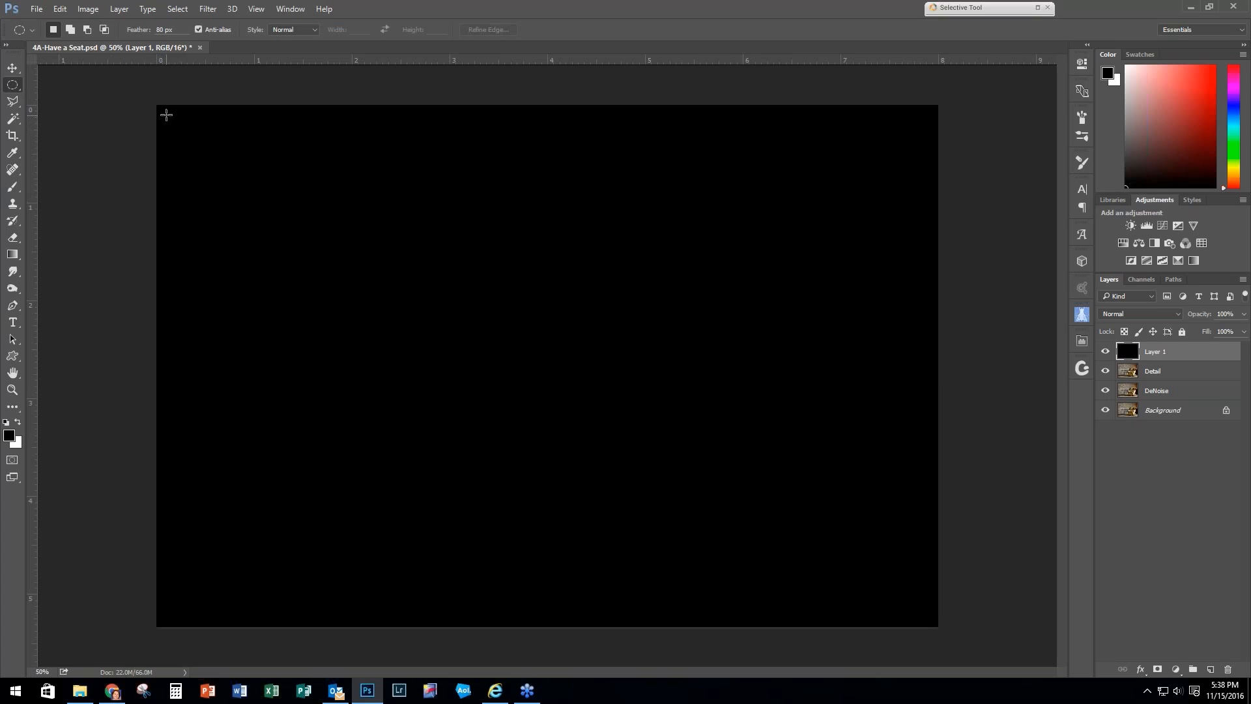
left_click_drag(166, 114, 928, 616)
Step: Feather the elliptical selection with a radius of 200 pixels
left_click(178, 9)
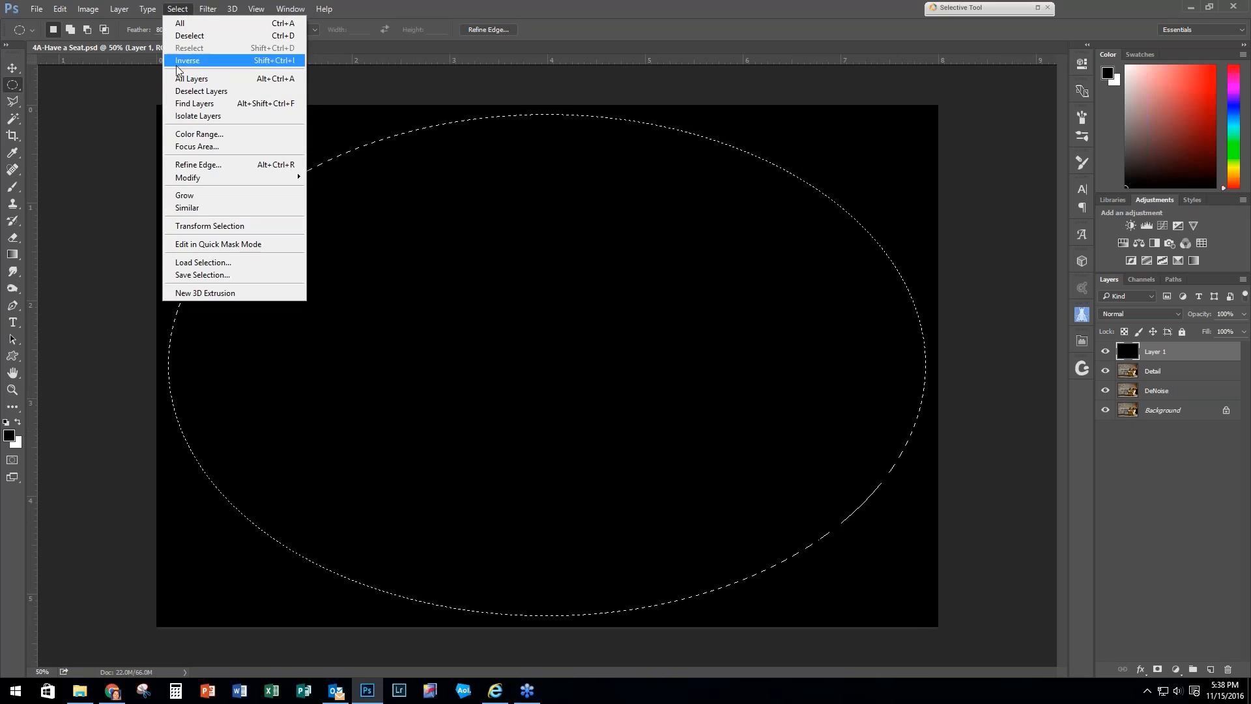
mouse_move(197, 179)
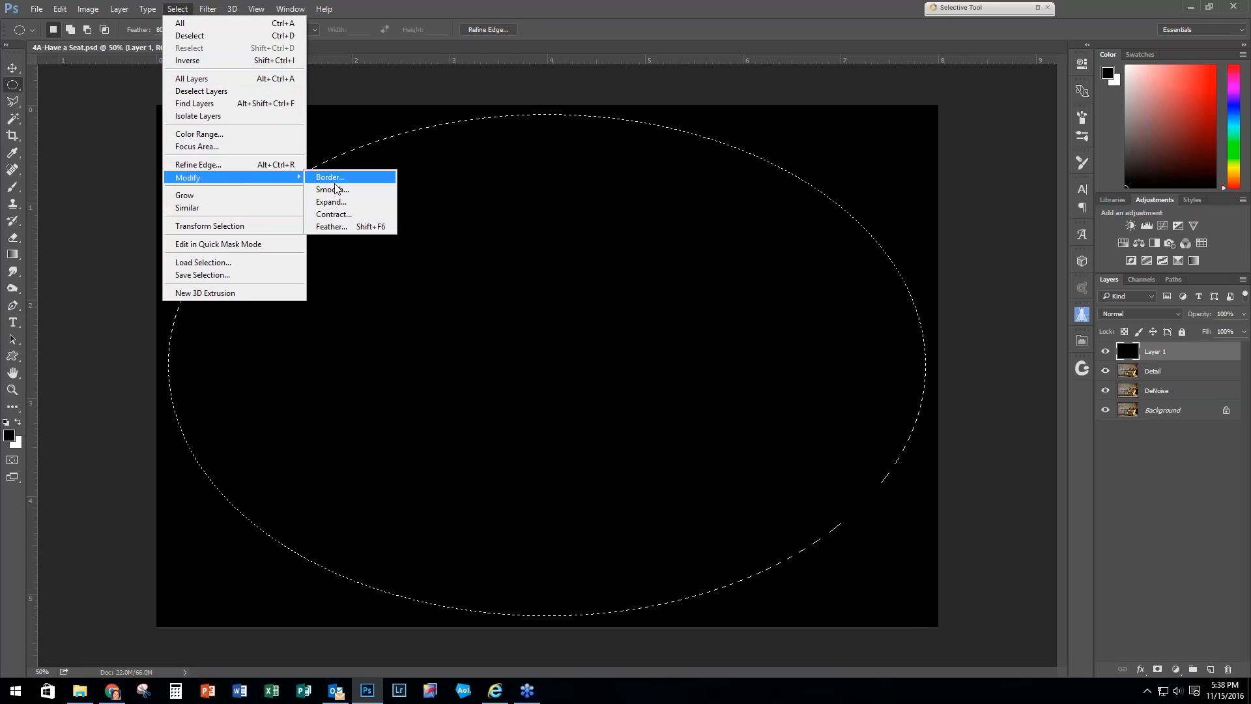
left_click(332, 227)
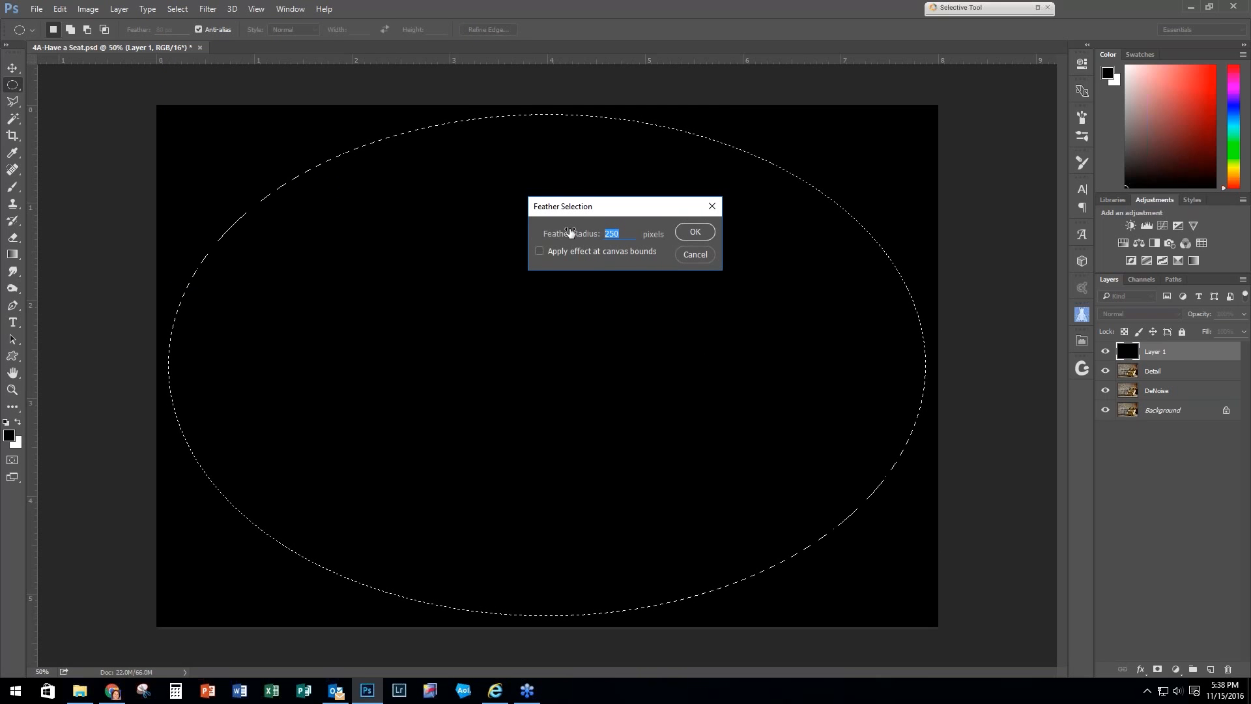
type("2")
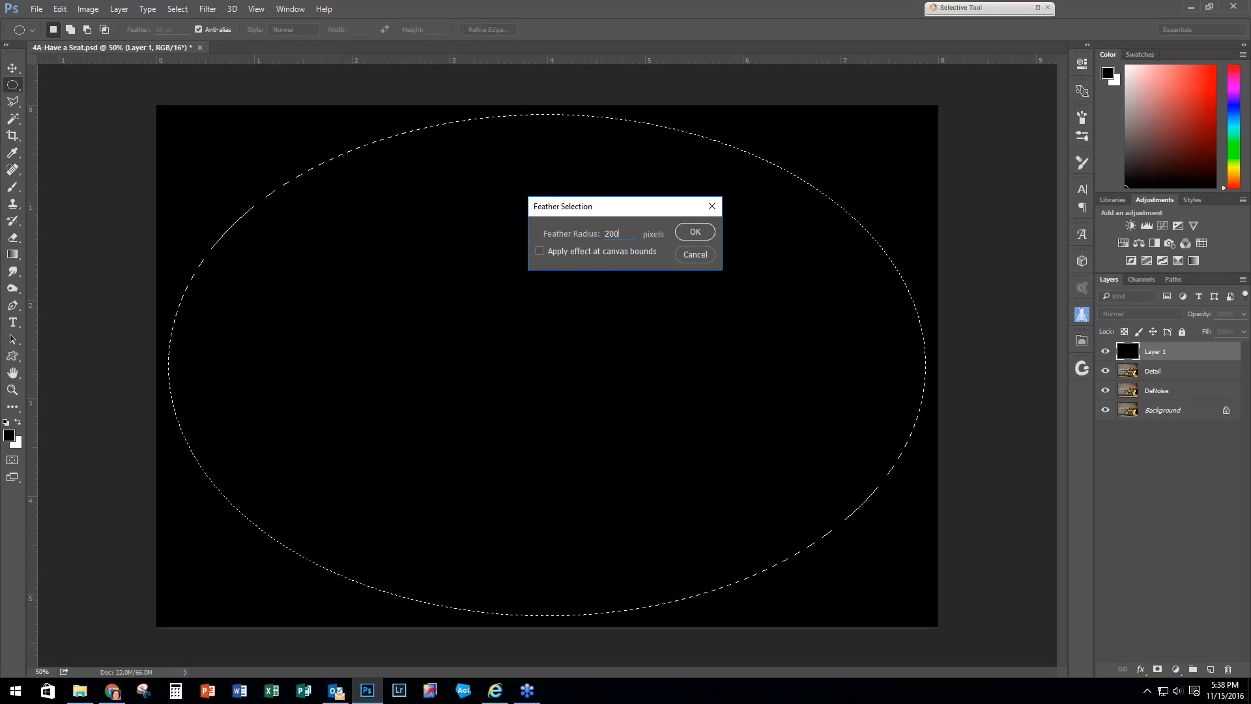
left_click(696, 233)
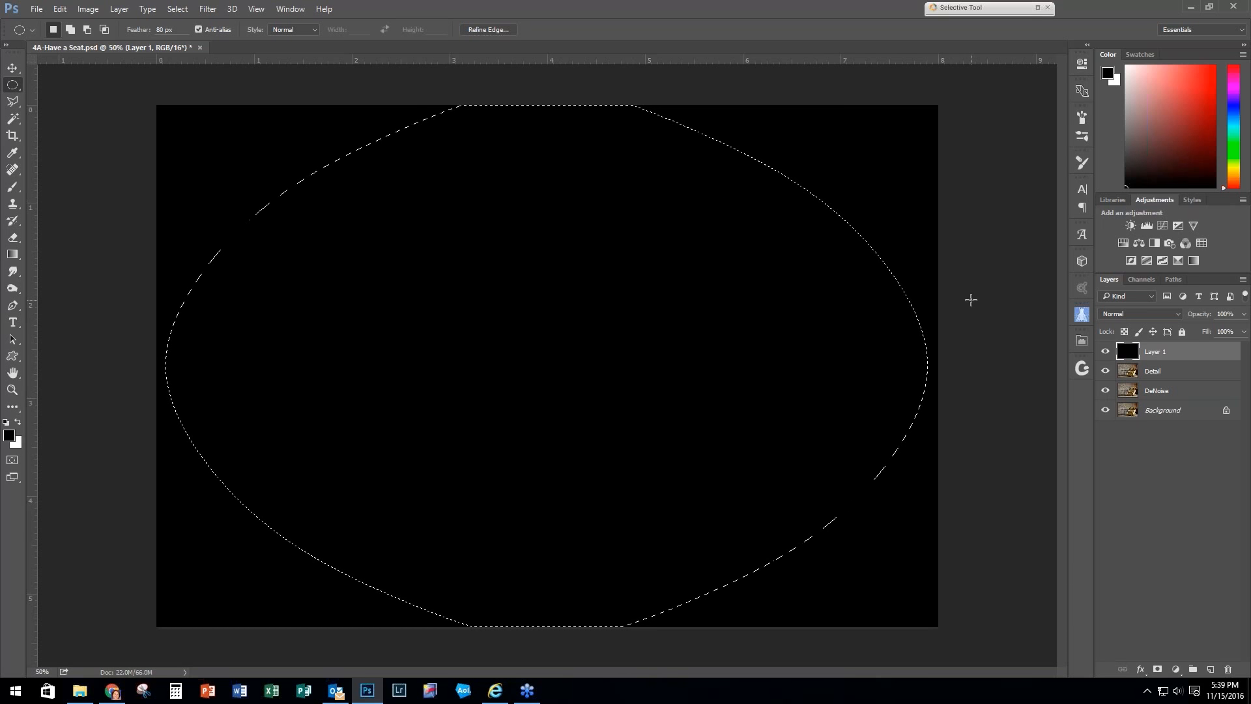
Step: Delete the black inside the feathered ellipse to form a dark vignette, and remove the selection
key("Delete")
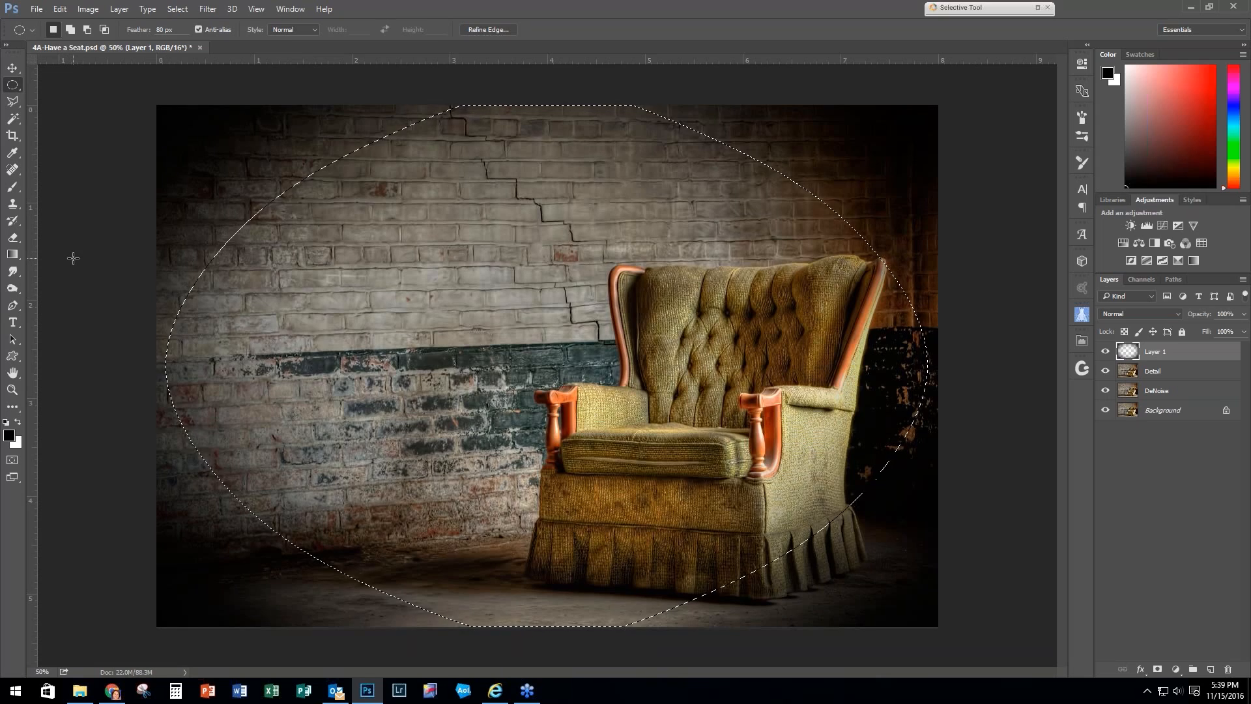
key("ctrl+d")
left_click(177, 9)
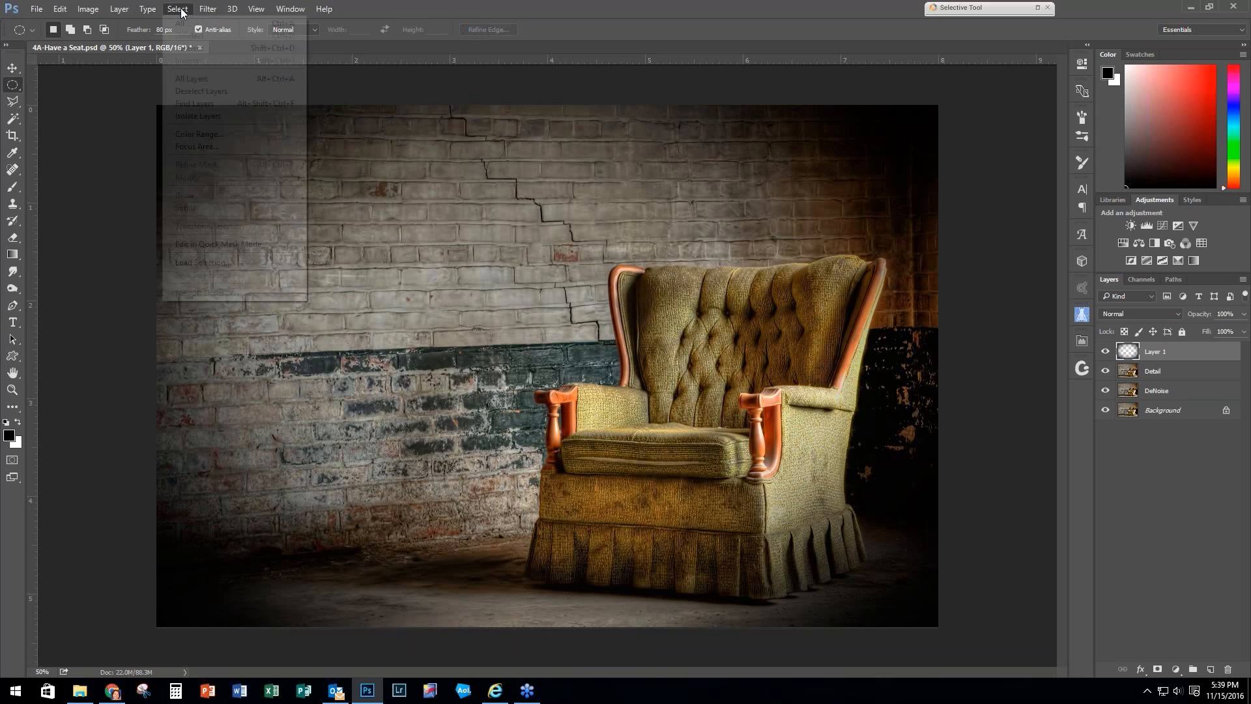
left_click(112, 162)
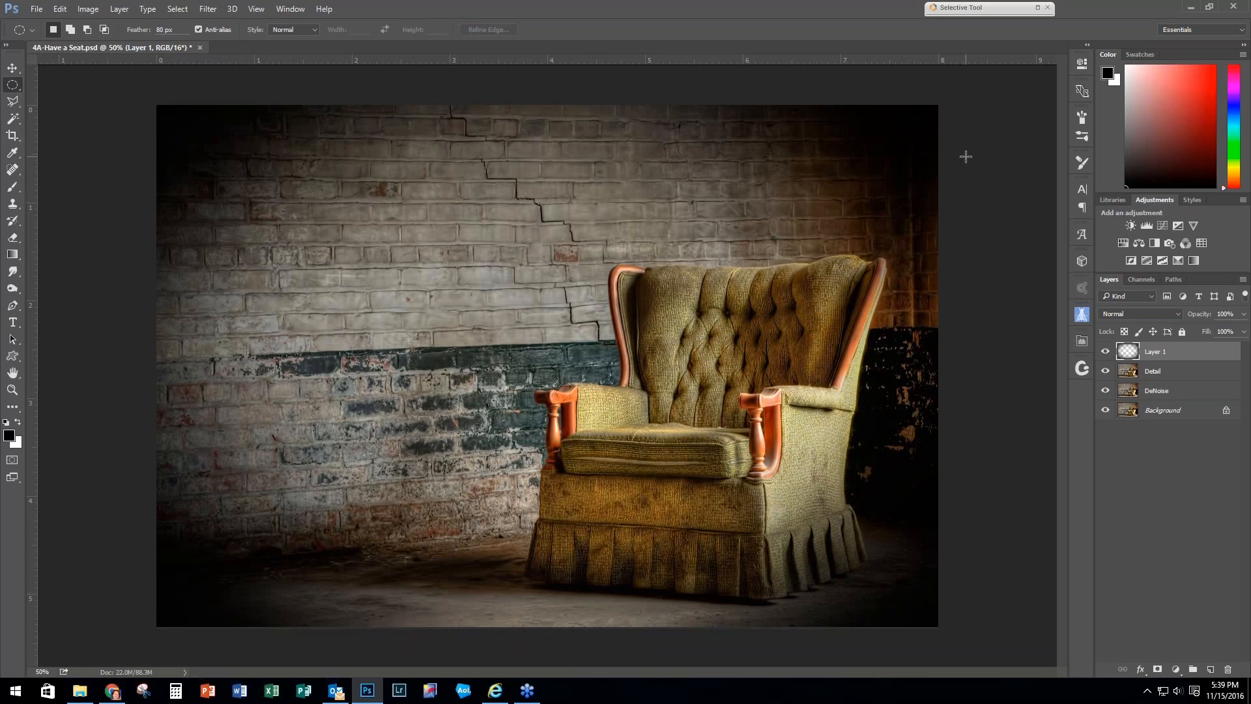
Step: Lower the vignette layer's opacity to 49% and compare the armchair photo with the layer hidden and shown
left_click(1244, 315)
left_click_drag(1242, 333, 1226, 332)
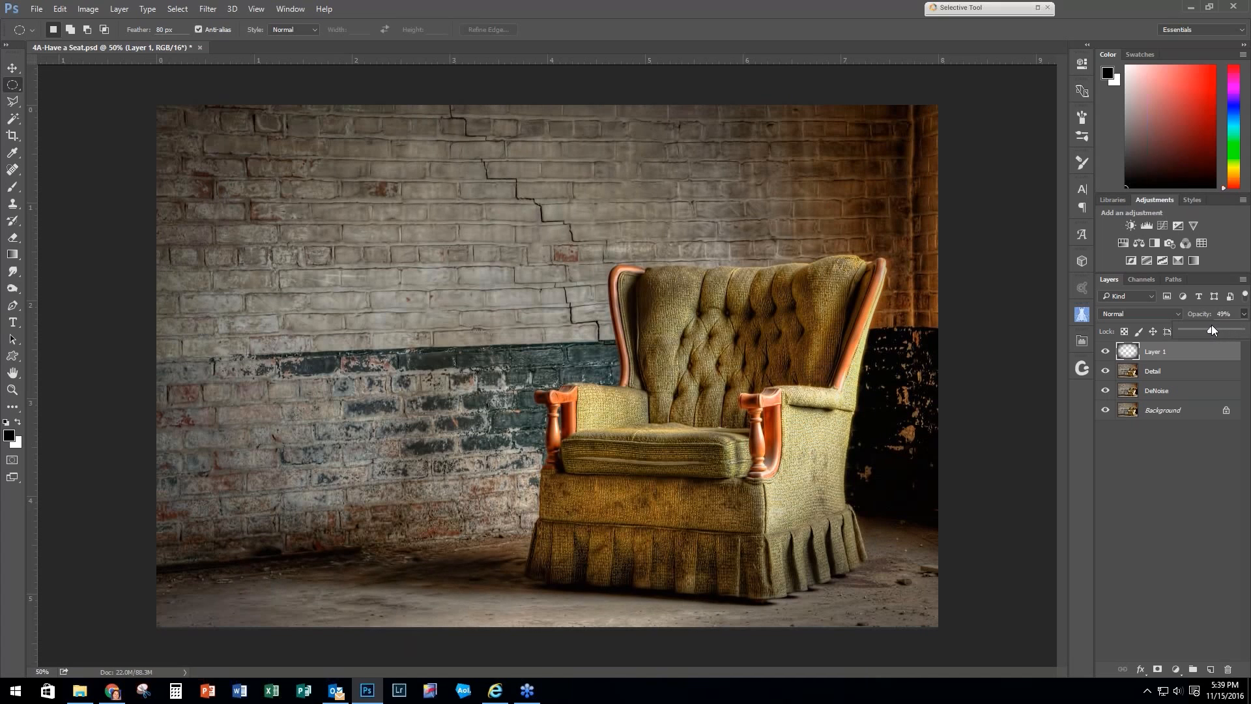
left_click(1106, 352)
left_click(1106, 352)
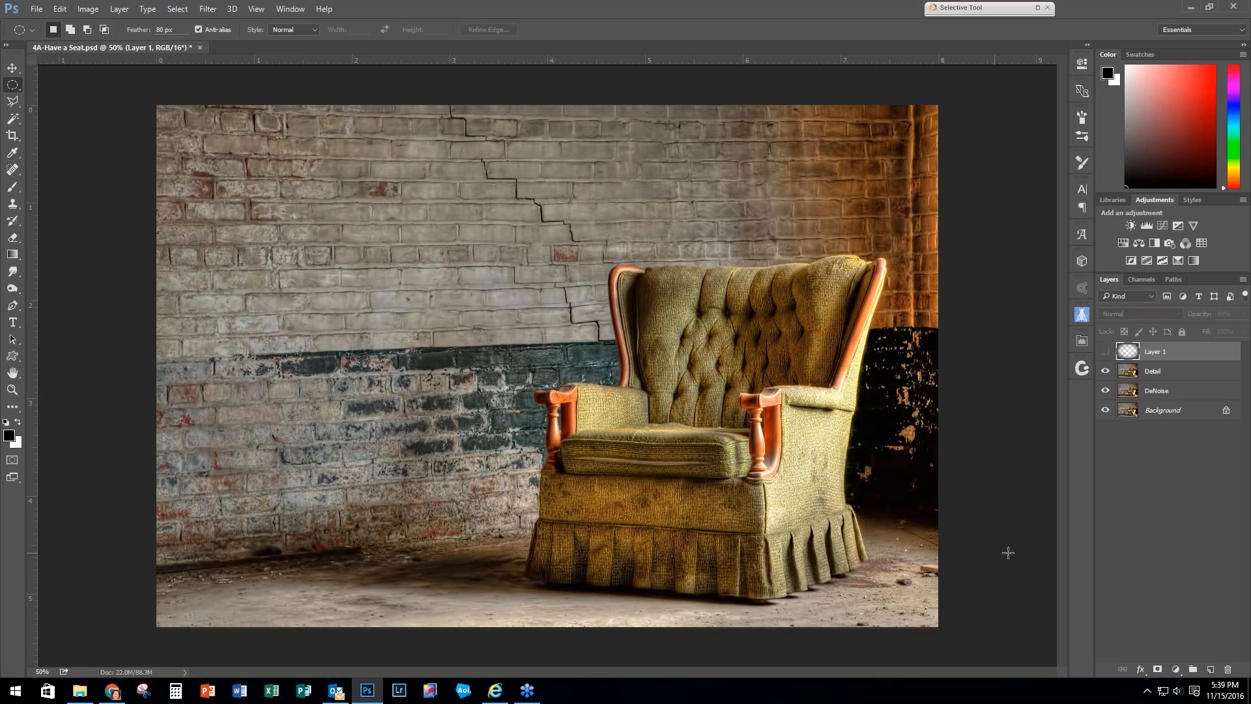
left_click(1106, 356)
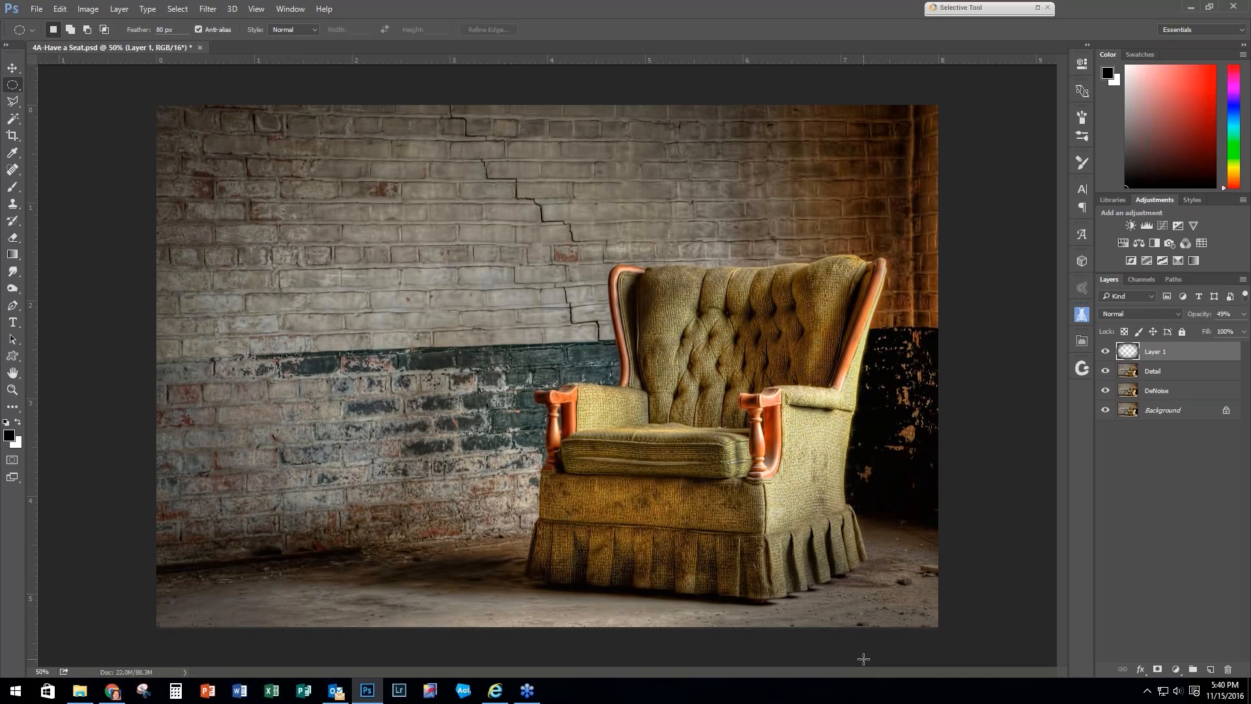
Step: Close 4A-Have a Seat.psd without saving its changes
left_click(37, 9)
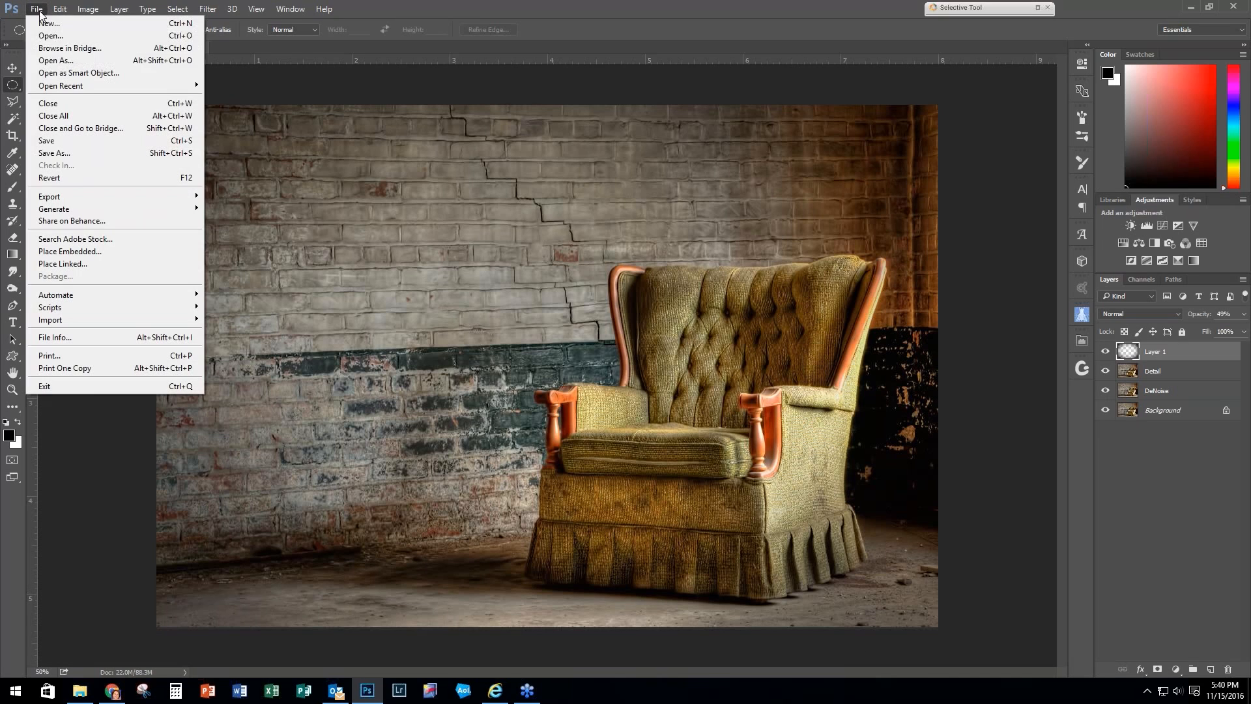
left_click(76, 104)
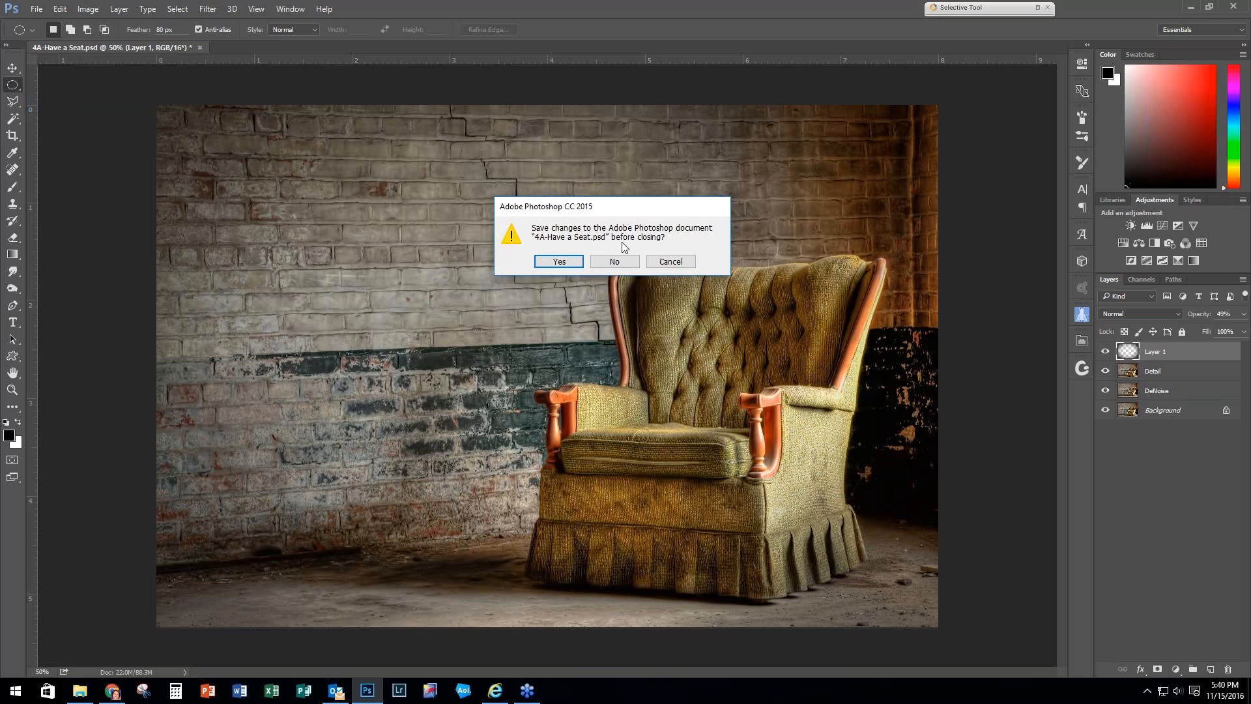
left_click(604, 260)
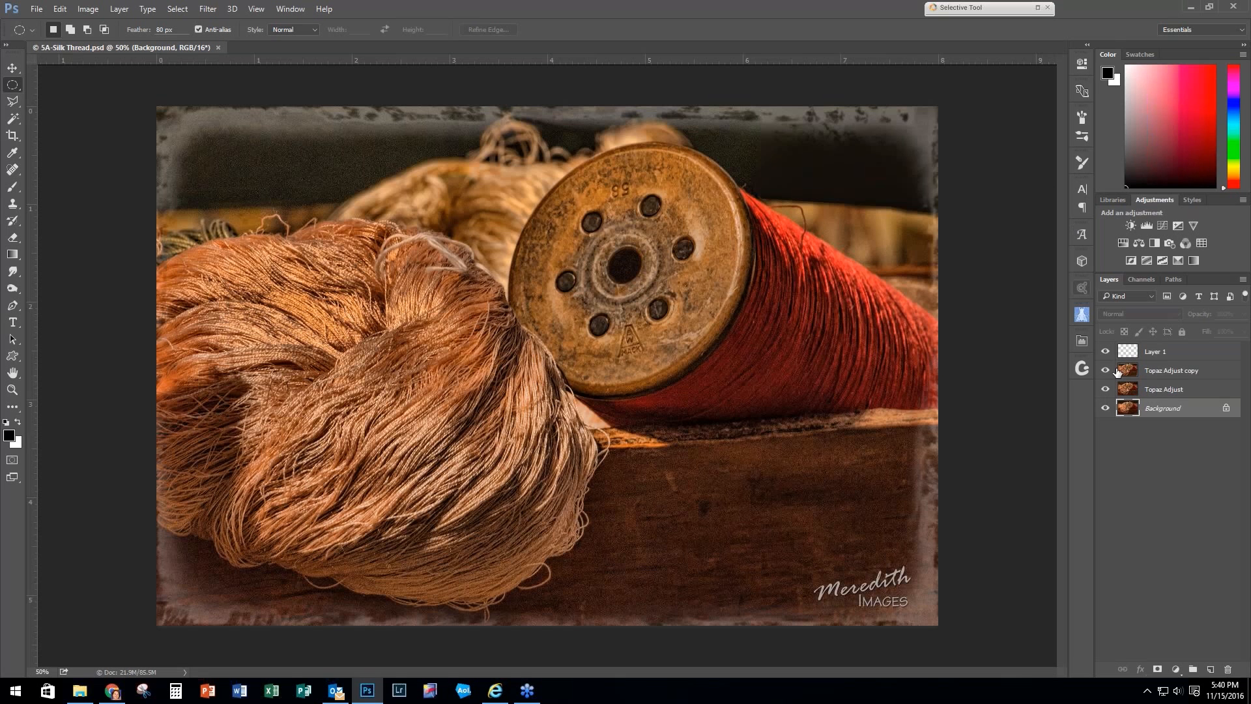
Step: In 5A-Silk Thread.psd, show only the Background and delete Layer 1, Topaz Adjust copy and Topaz Adjust
left_click(1106, 408, "alt")
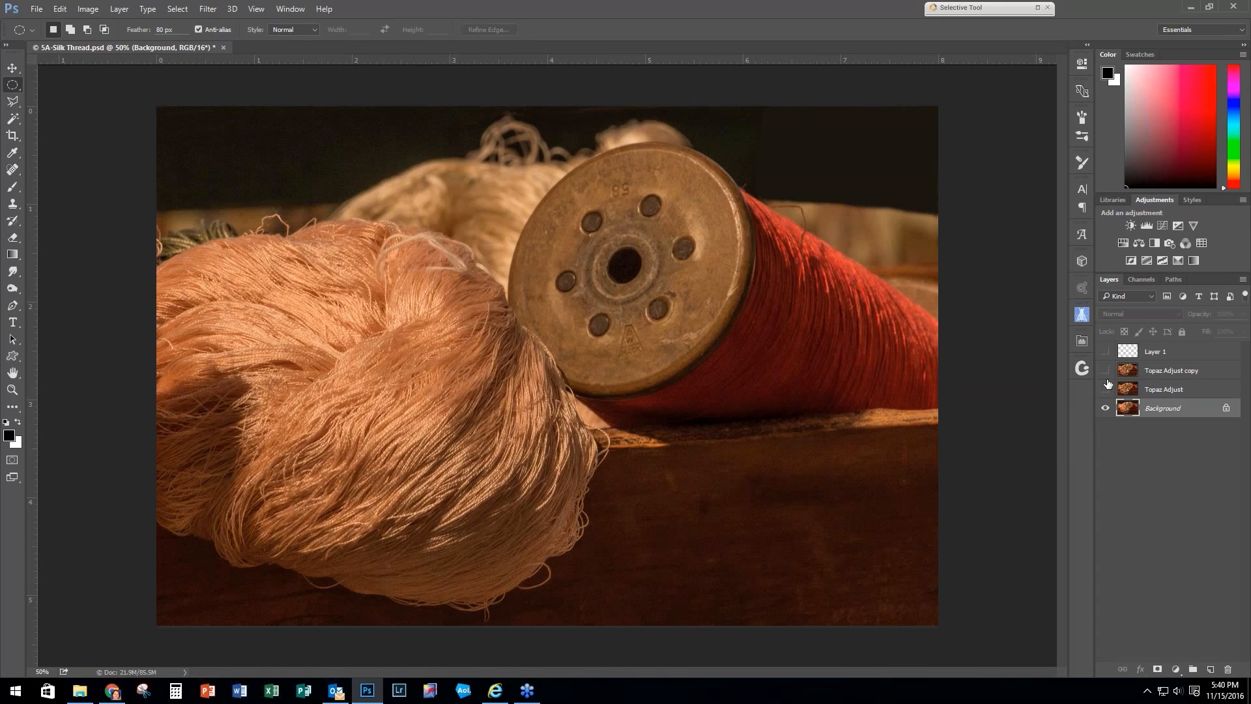
left_click(1193, 391)
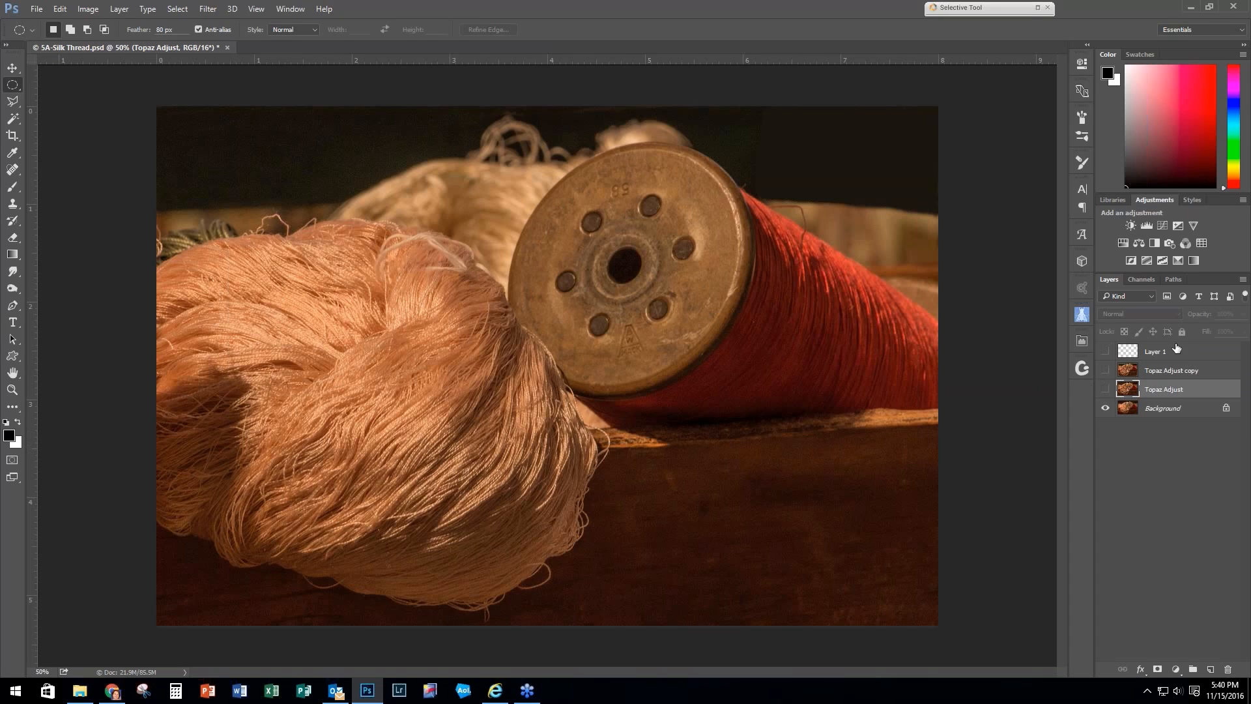
left_click(1199, 355, "shift")
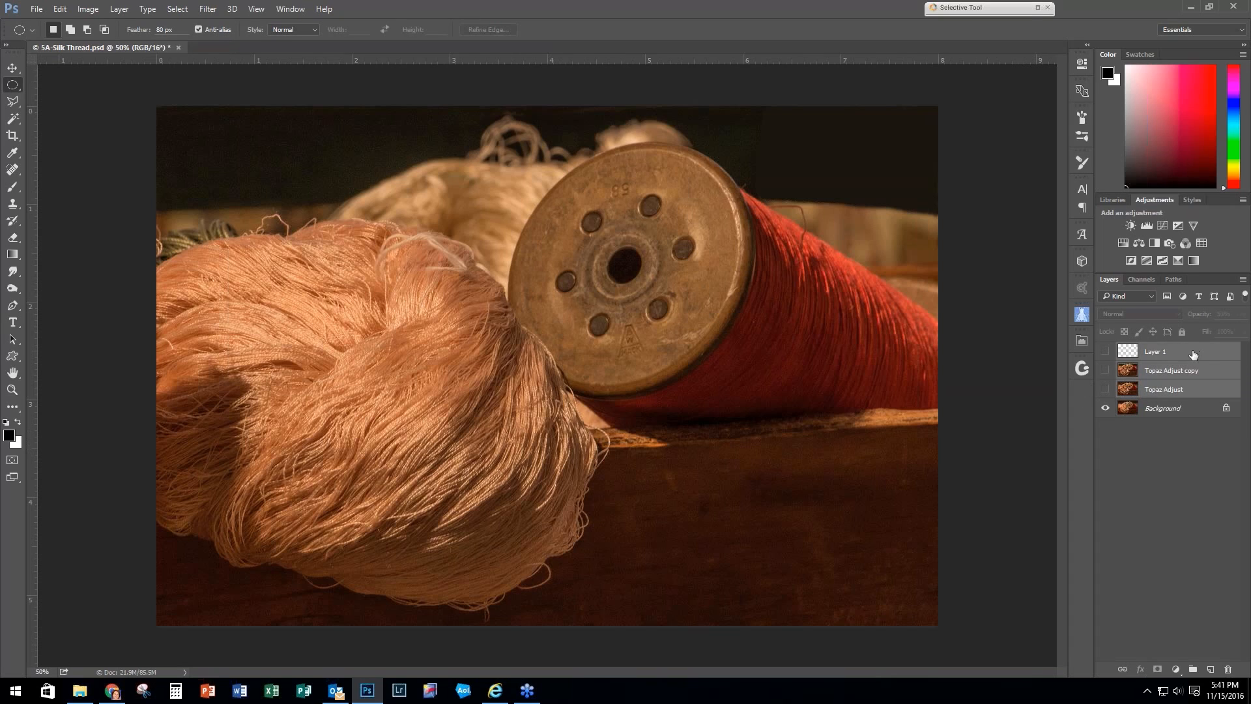
right_click(1167, 364)
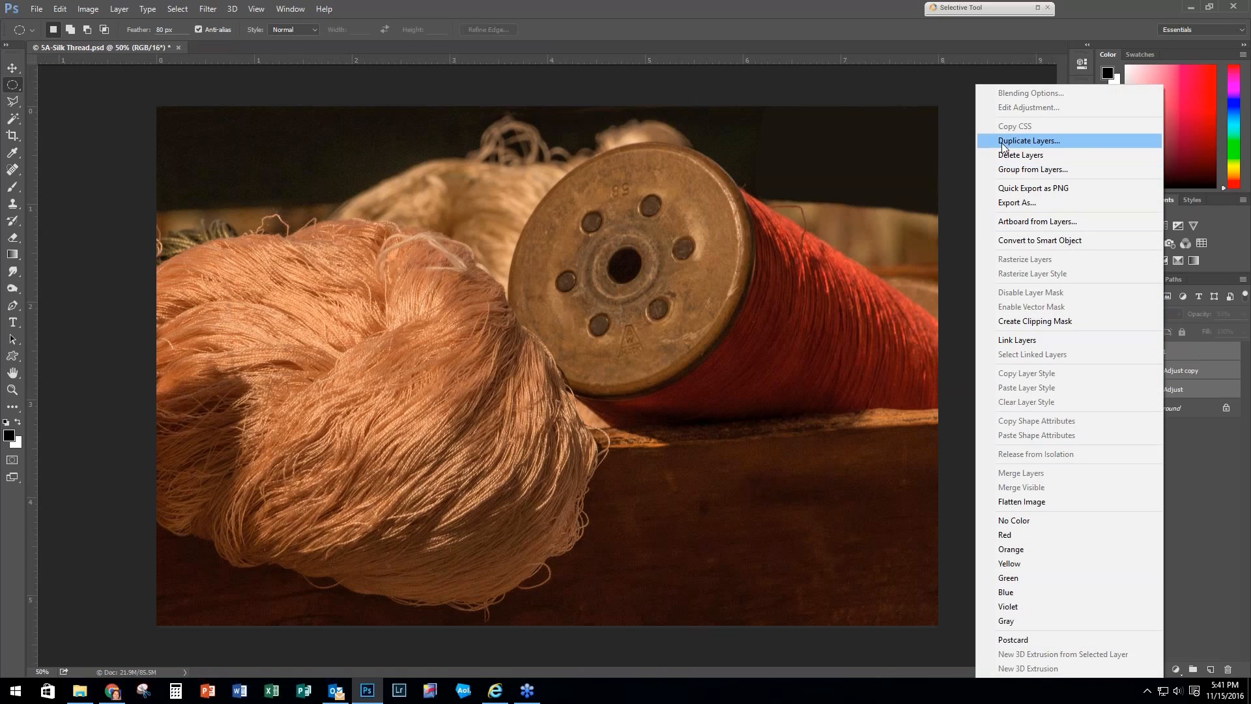
left_click(1017, 154)
left_click(558, 262)
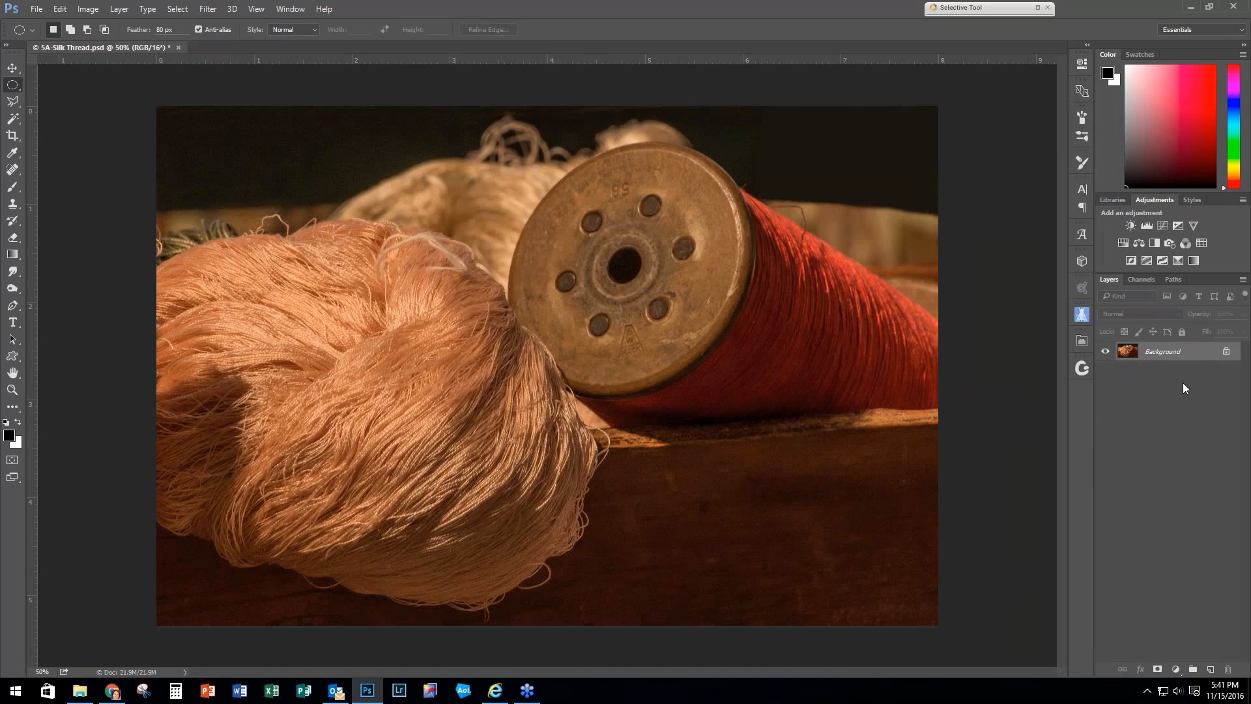
Step: Duplicate the Background layer and give the copy the Spicify preset from Topaz Adjust 5's Adjust 4 Preset List
key("ctrl+j")
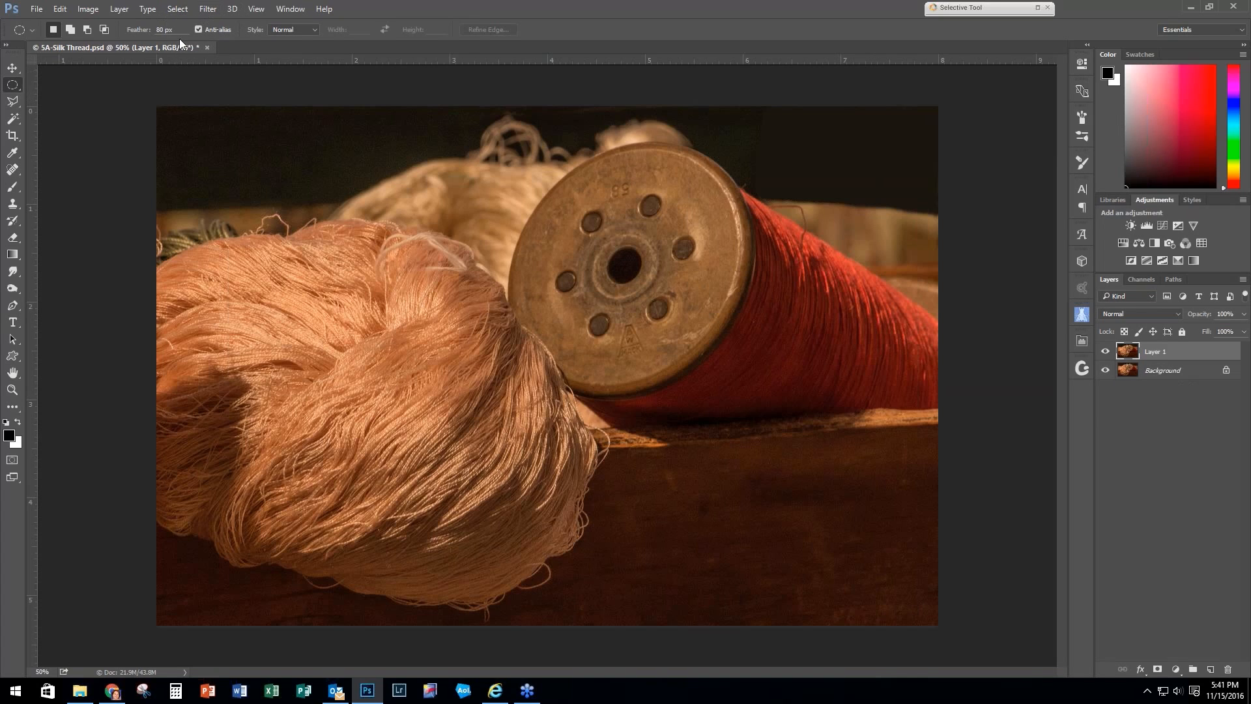
left_click(210, 9)
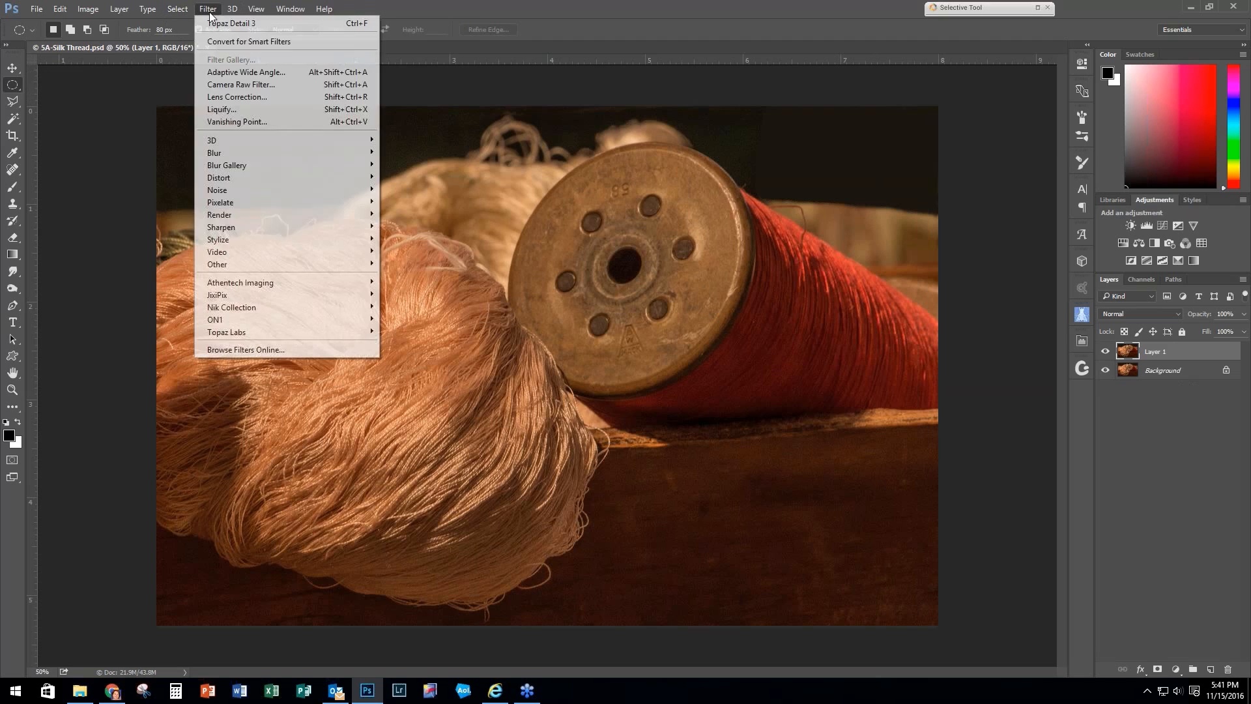
mouse_move(236, 331)
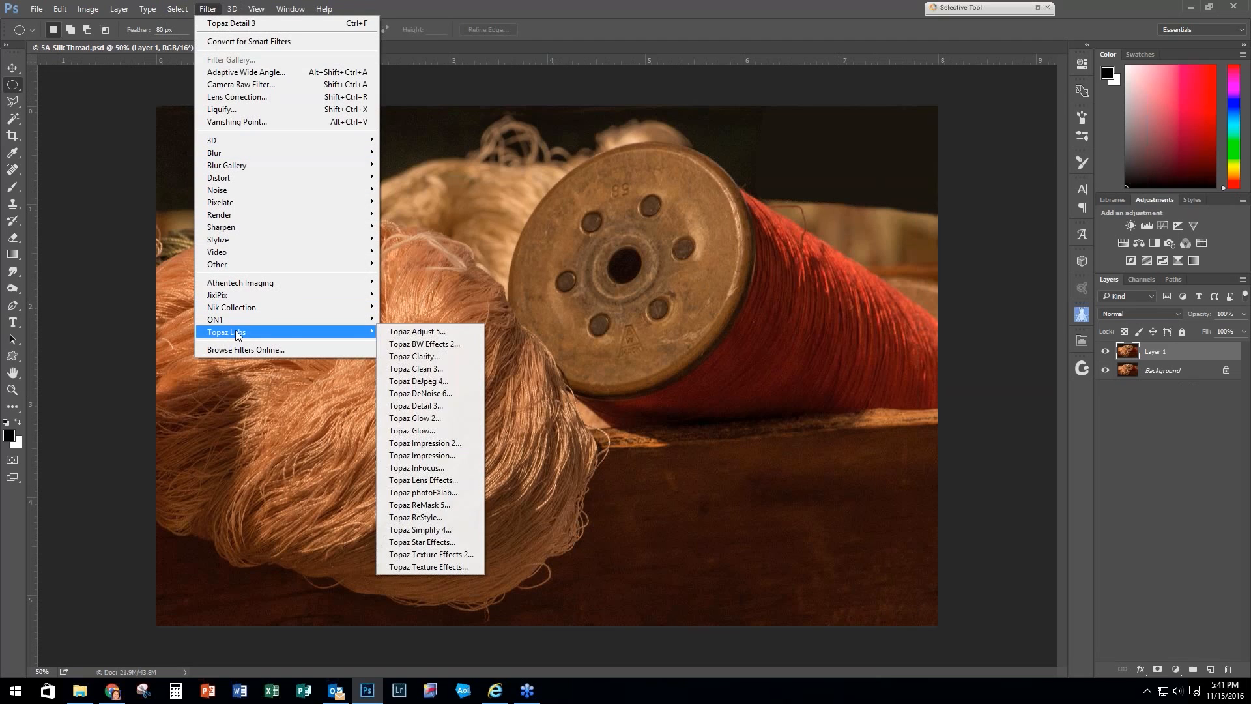
left_click(446, 332)
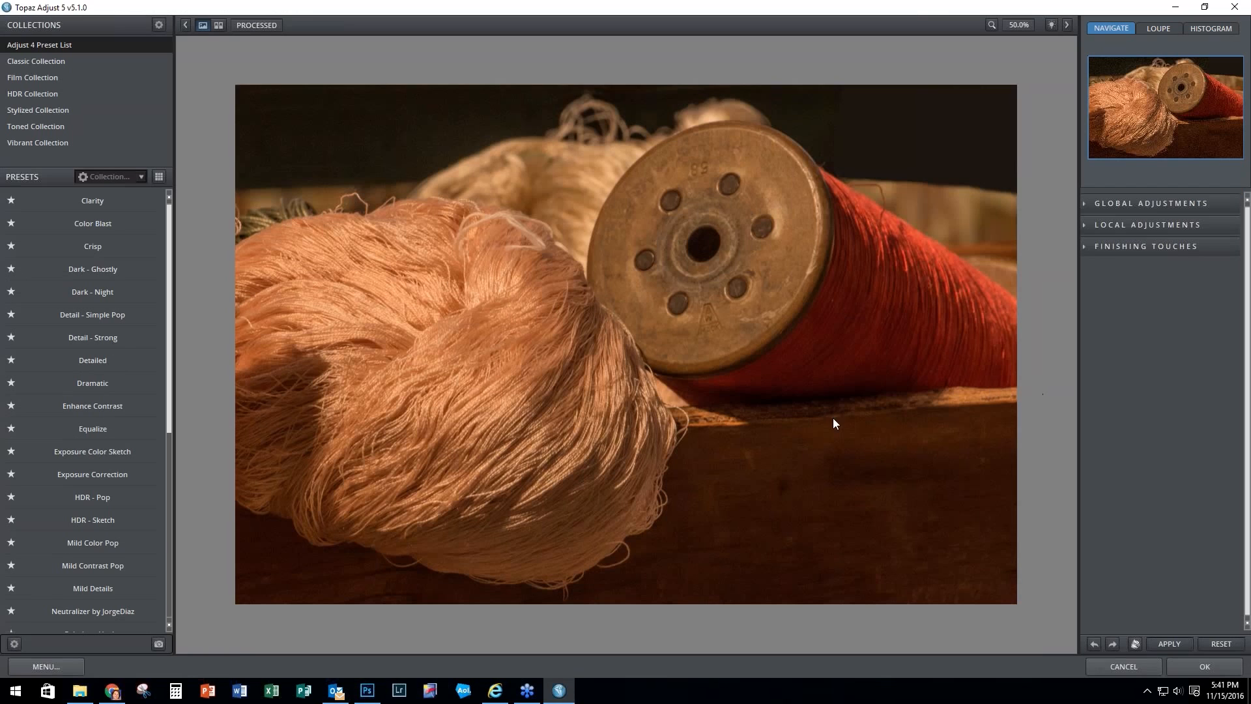
mouse_move(150, 224)
left_click_drag(171, 223, 177, 425)
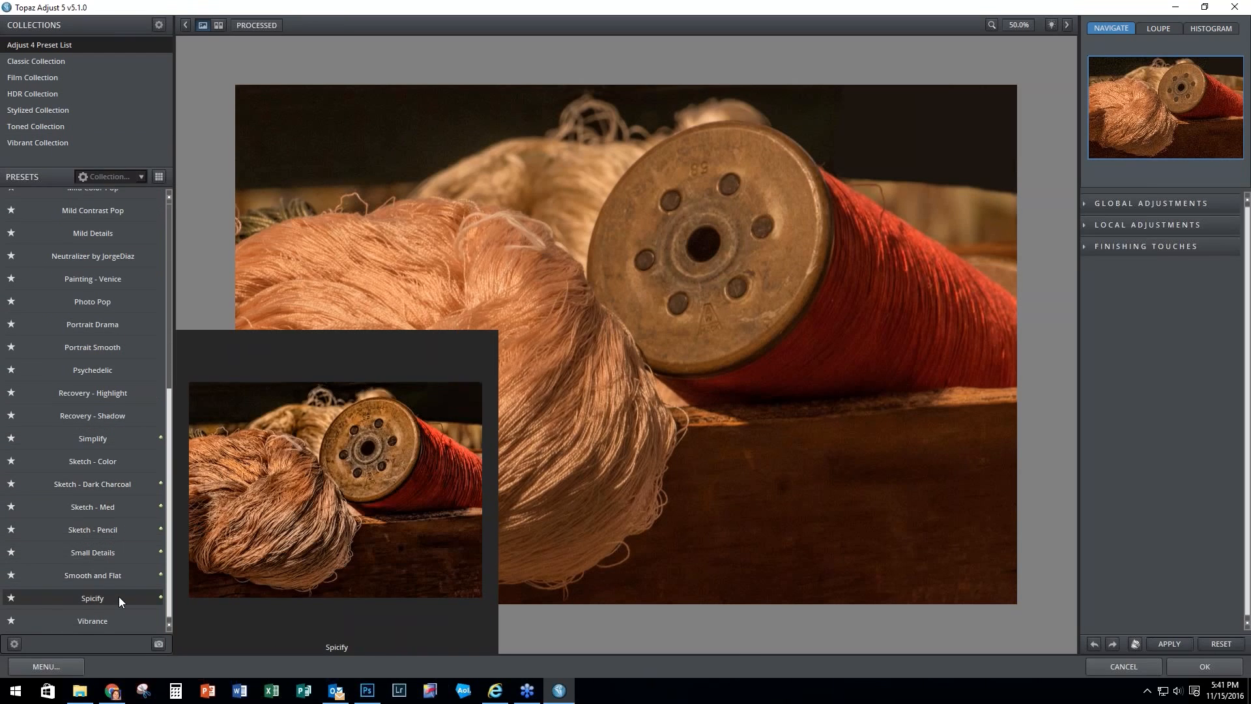
left_click(115, 598)
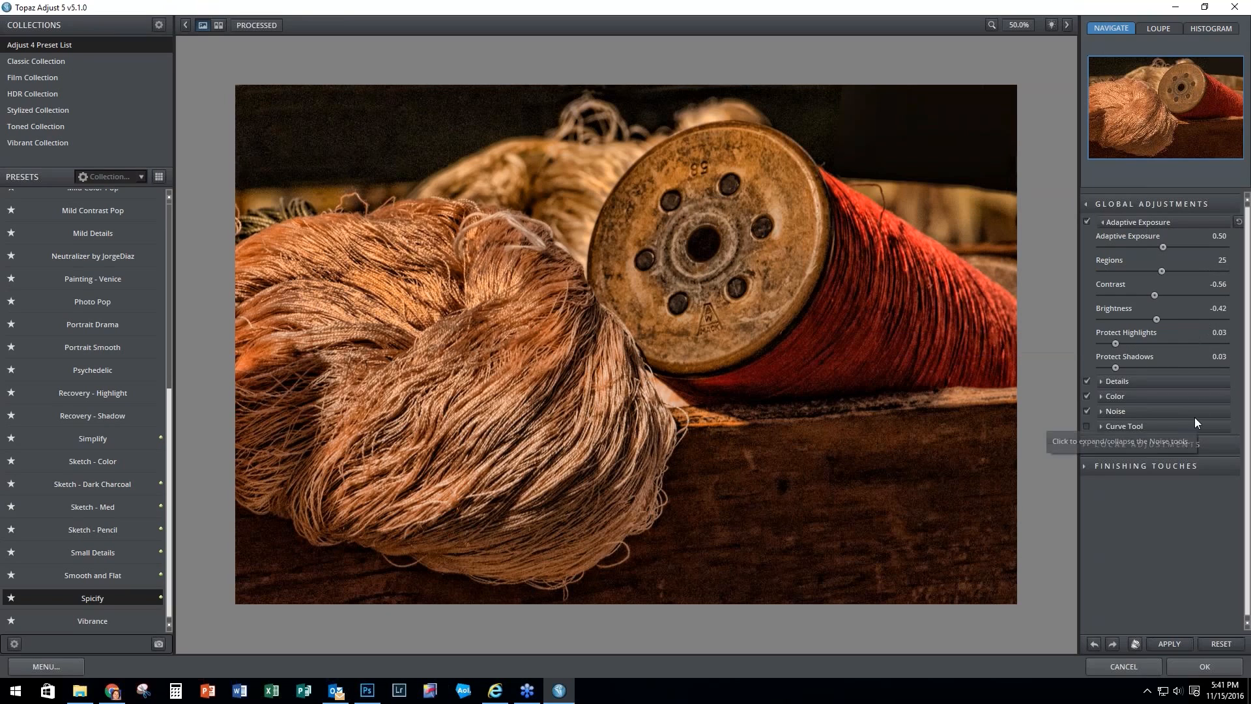
Step: Apply Topaz Adjust 5 with Protect Highlights at 0.07 and Protect Shadows at 0.06, comparing the layer hidden and shown
left_click(1099, 381)
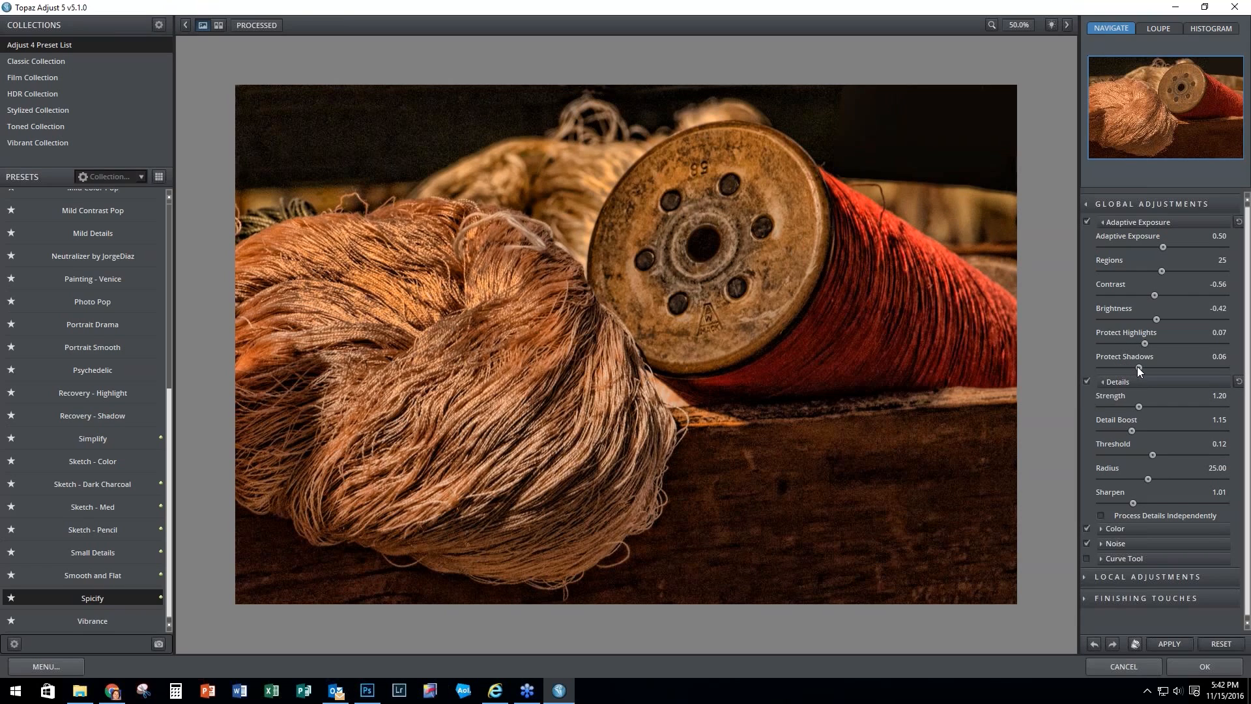
left_click(1104, 382)
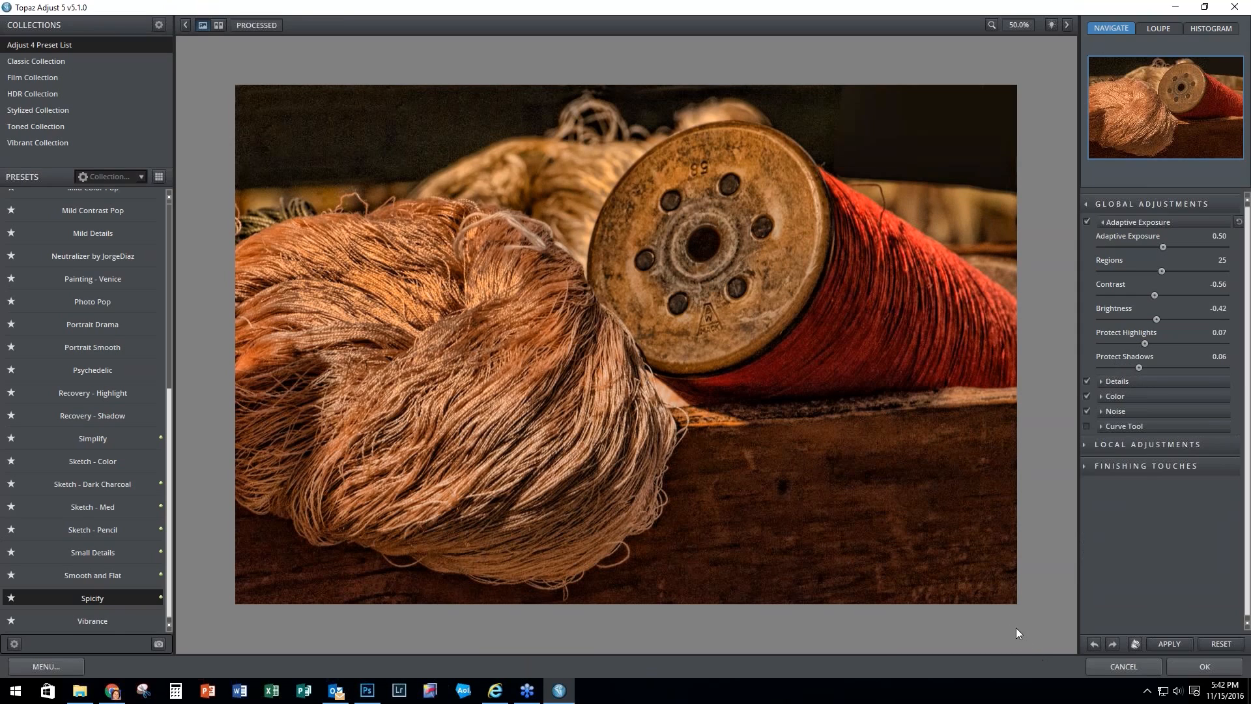
left_click(1197, 666)
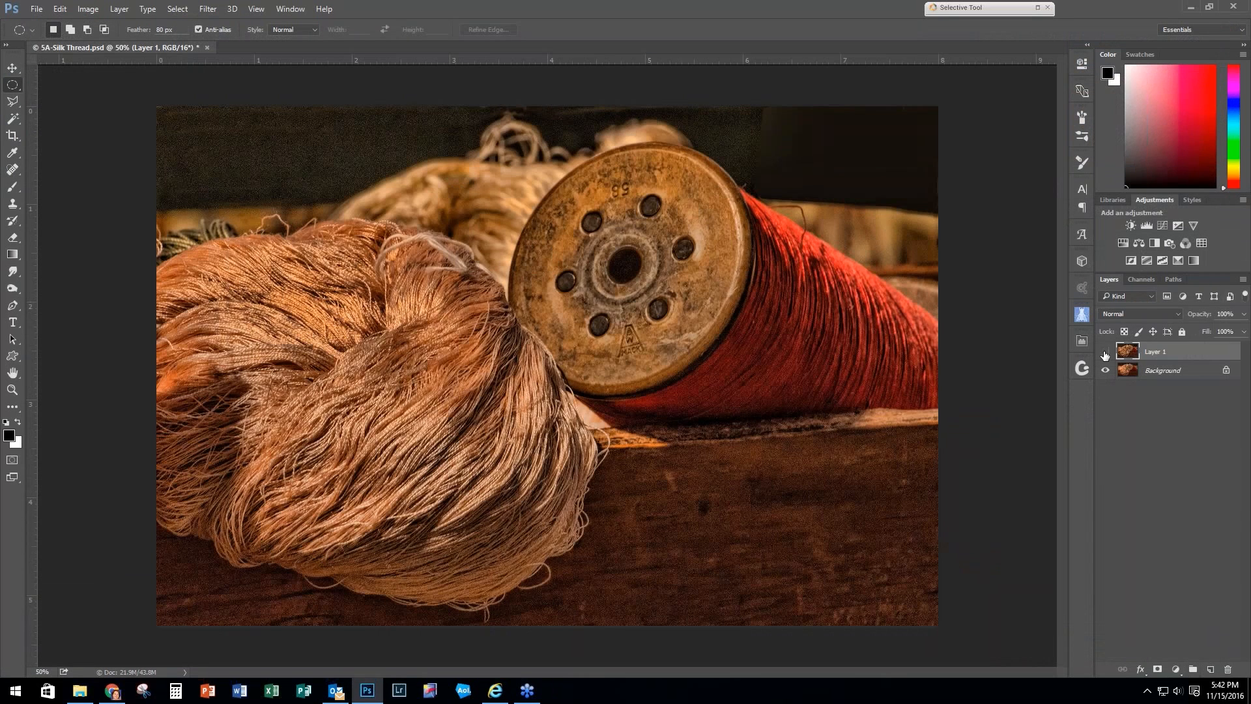
left_click(1106, 353)
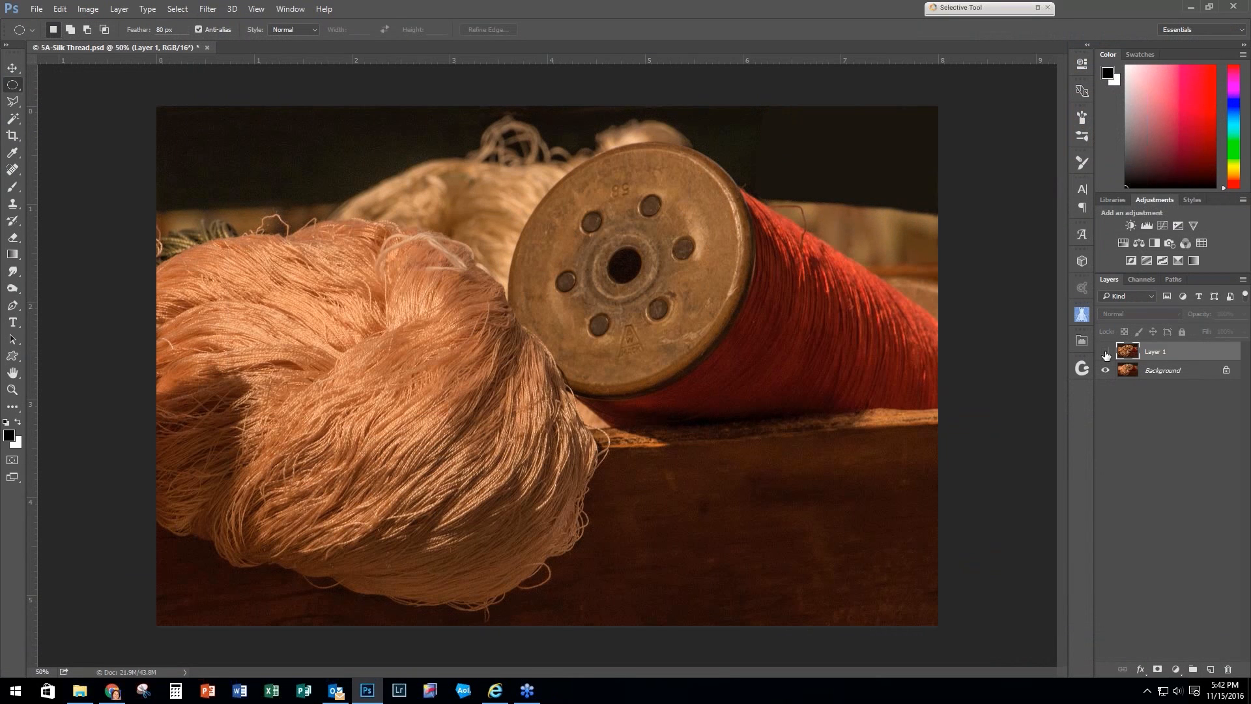
left_click(1106, 352)
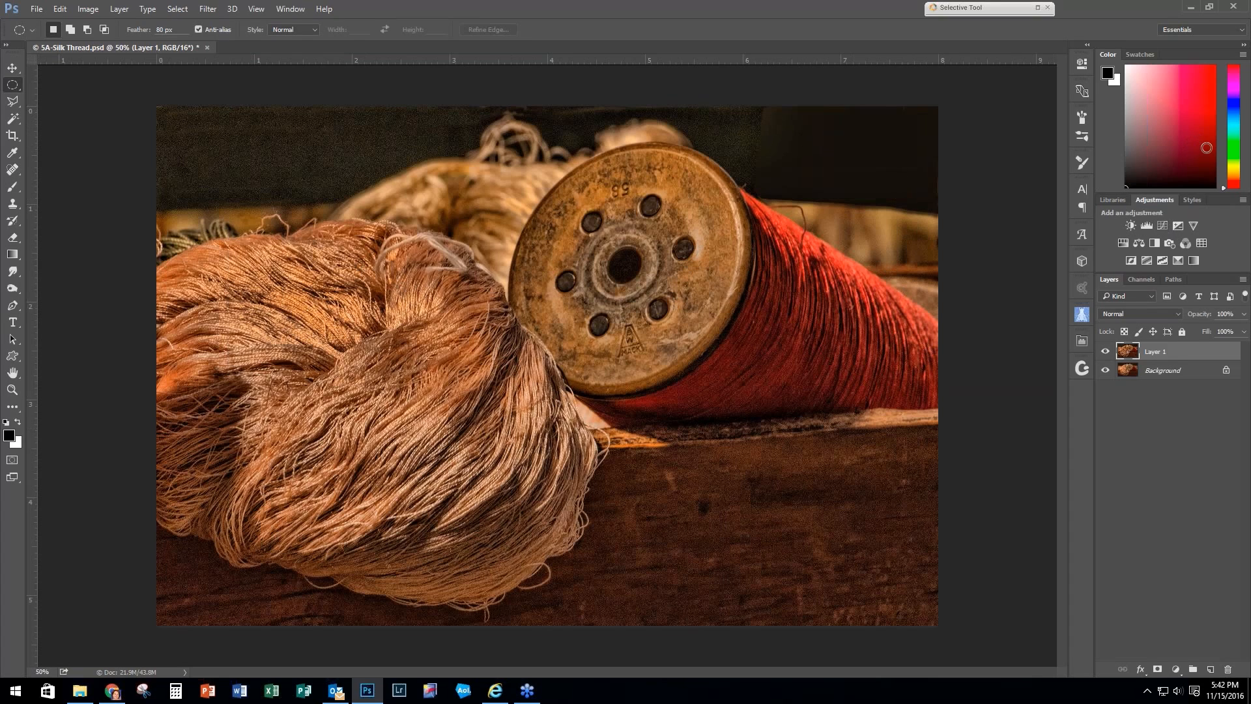
Step: Rename the filtered silk thread layer as Adjust - Spicify
double_click(1167, 351)
type("Detai")
key("BackSpace")
key("BackSpace")
key("BackSpace")
key("BackSpace")
key("BackSpace")
type("Adjust - Spicify")
key("Return")
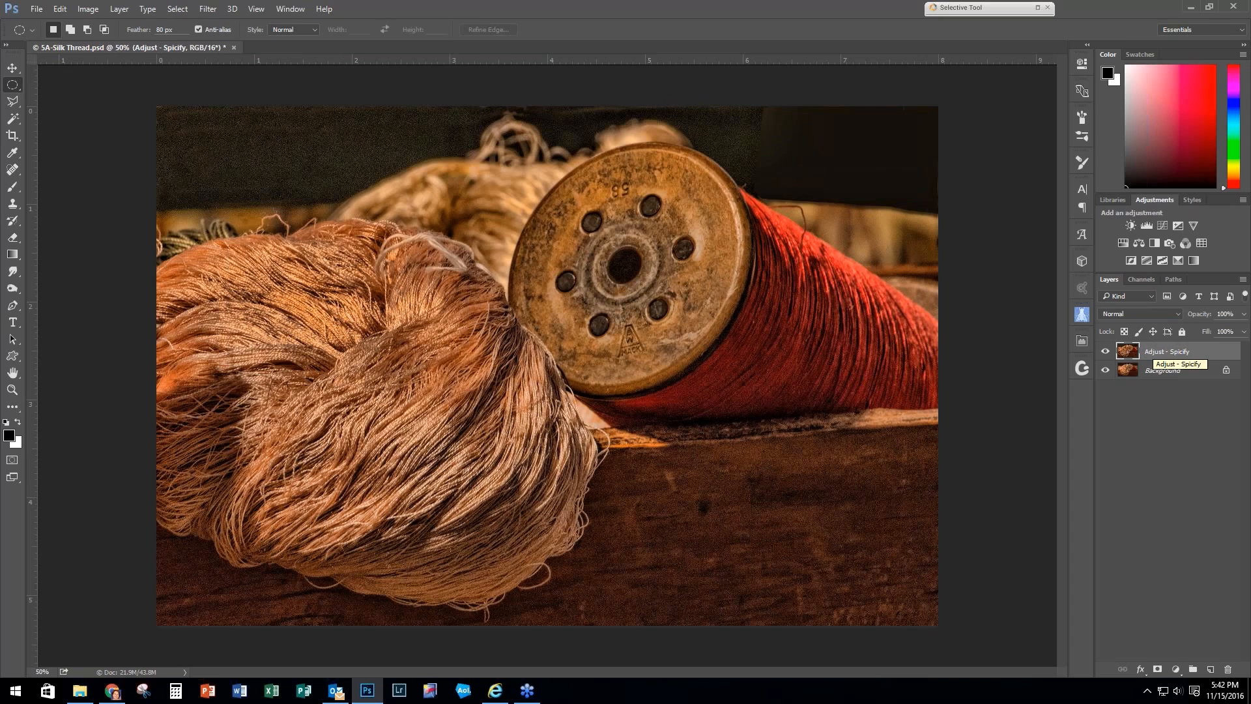
Step: Duplicate the Adjust - Spicify layer and start a new blank effect for the copy in Topaz Texture Effects 2
key("ctrl+j")
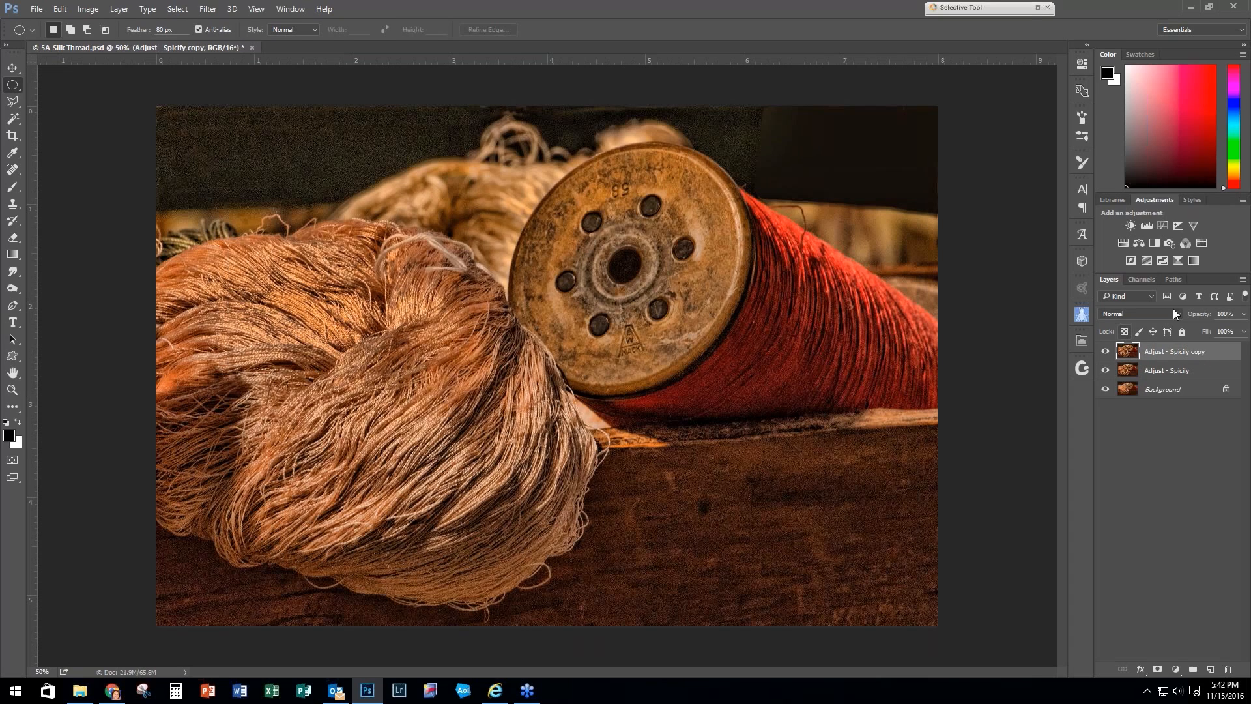
left_click(214, 10)
mouse_move(291, 332)
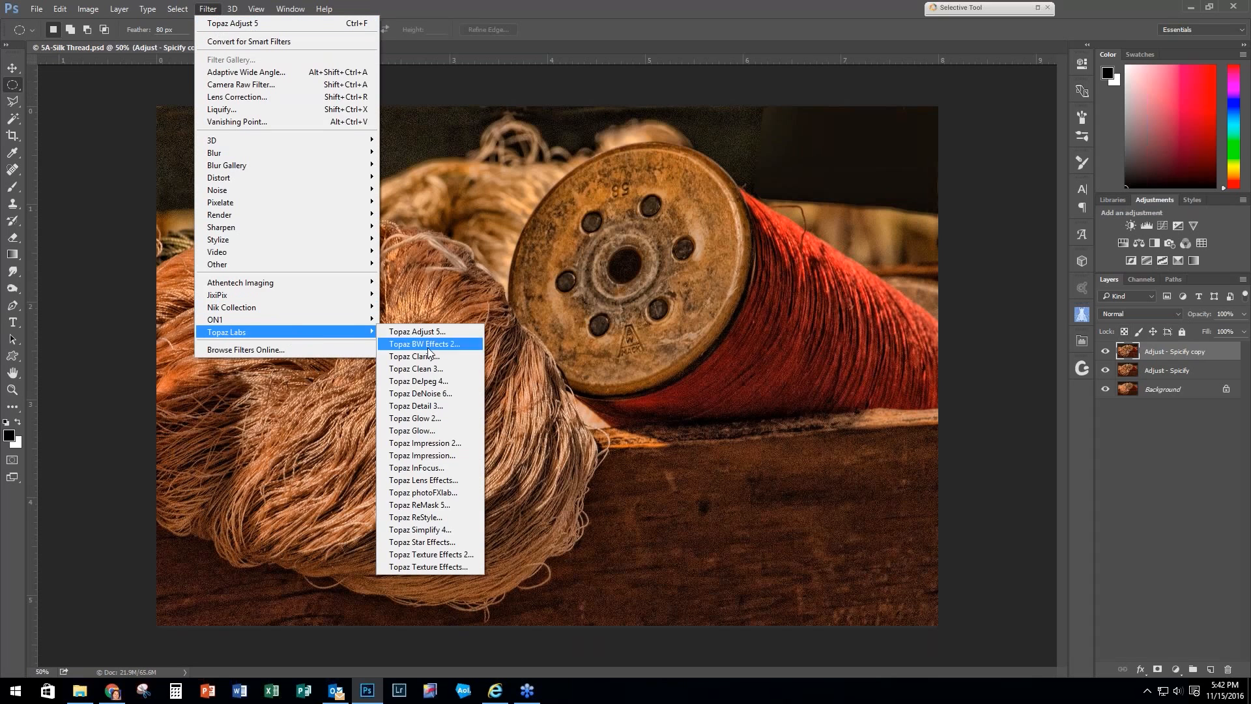
left_click(450, 555)
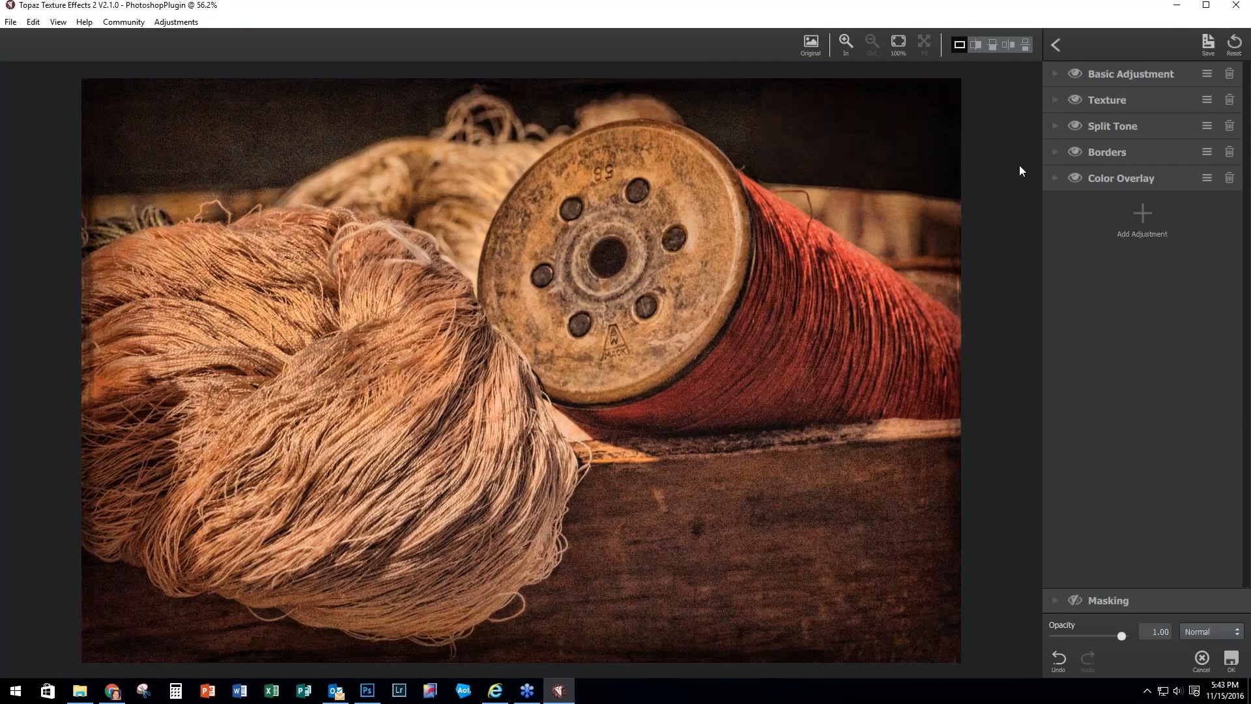
left_click(1056, 44)
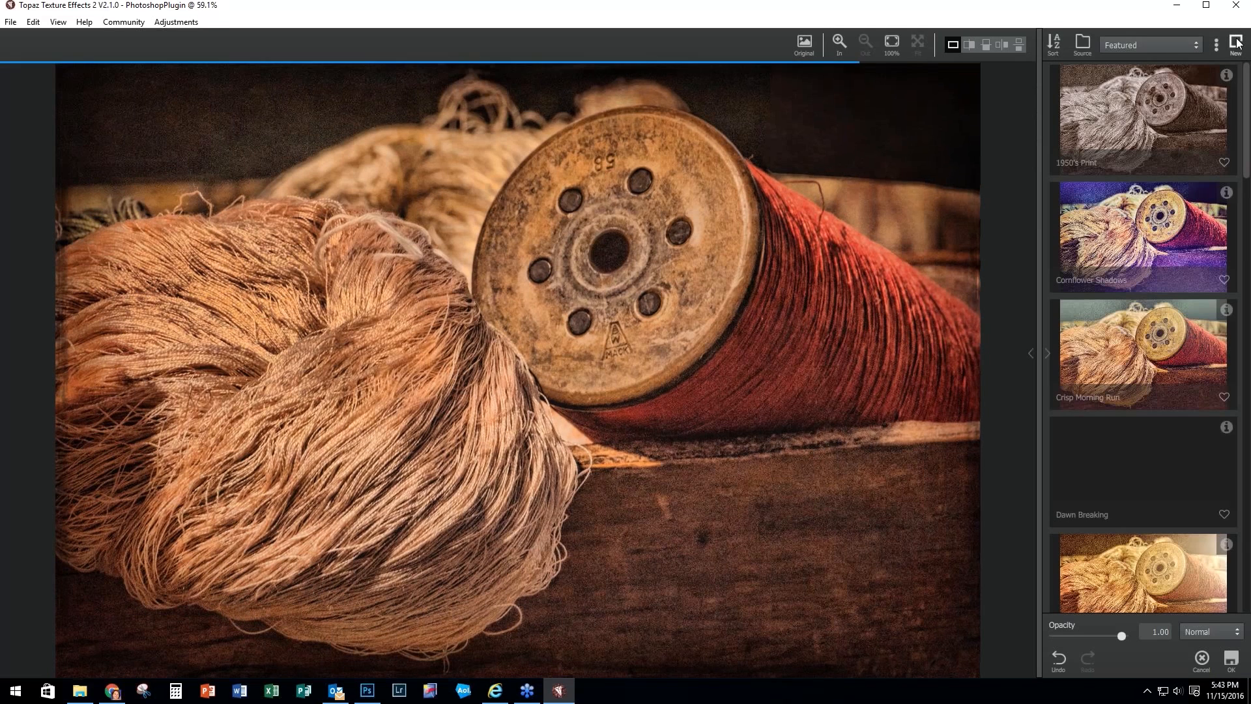
left_click(1237, 43)
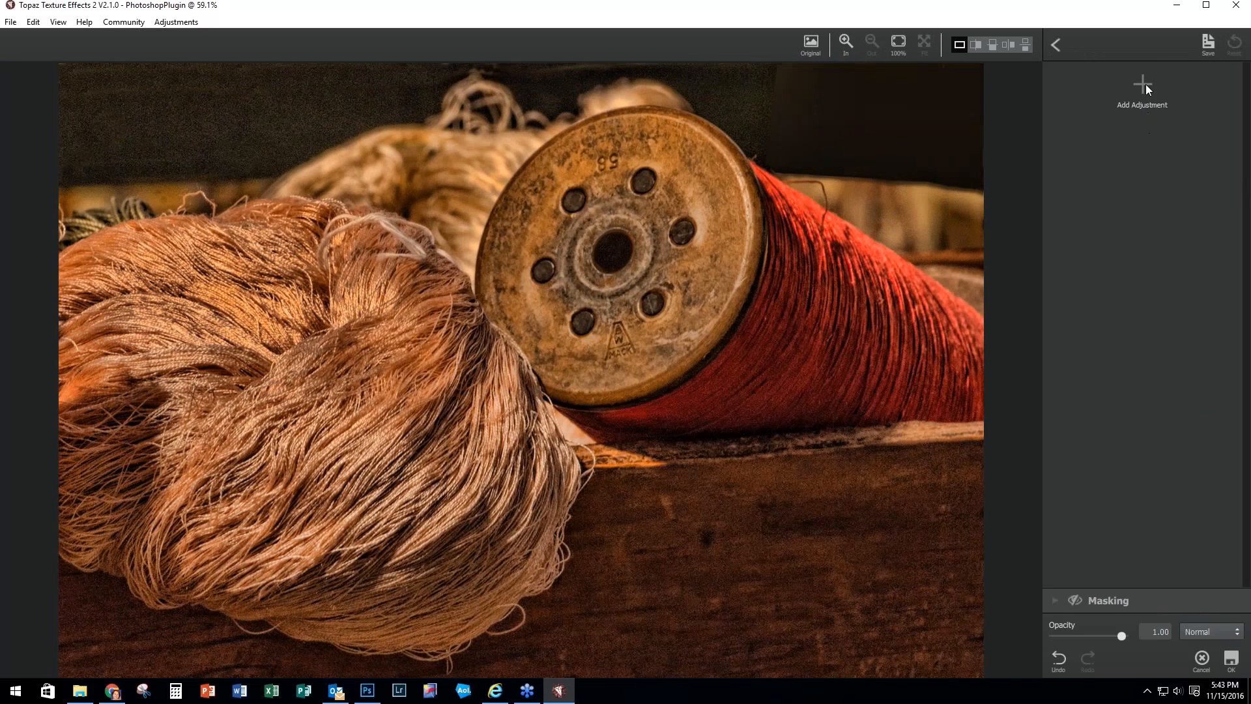
Step: Add a Borders adjustment and choose the soft, pale grey distressed border near the end of the collection
left_click(1145, 83)
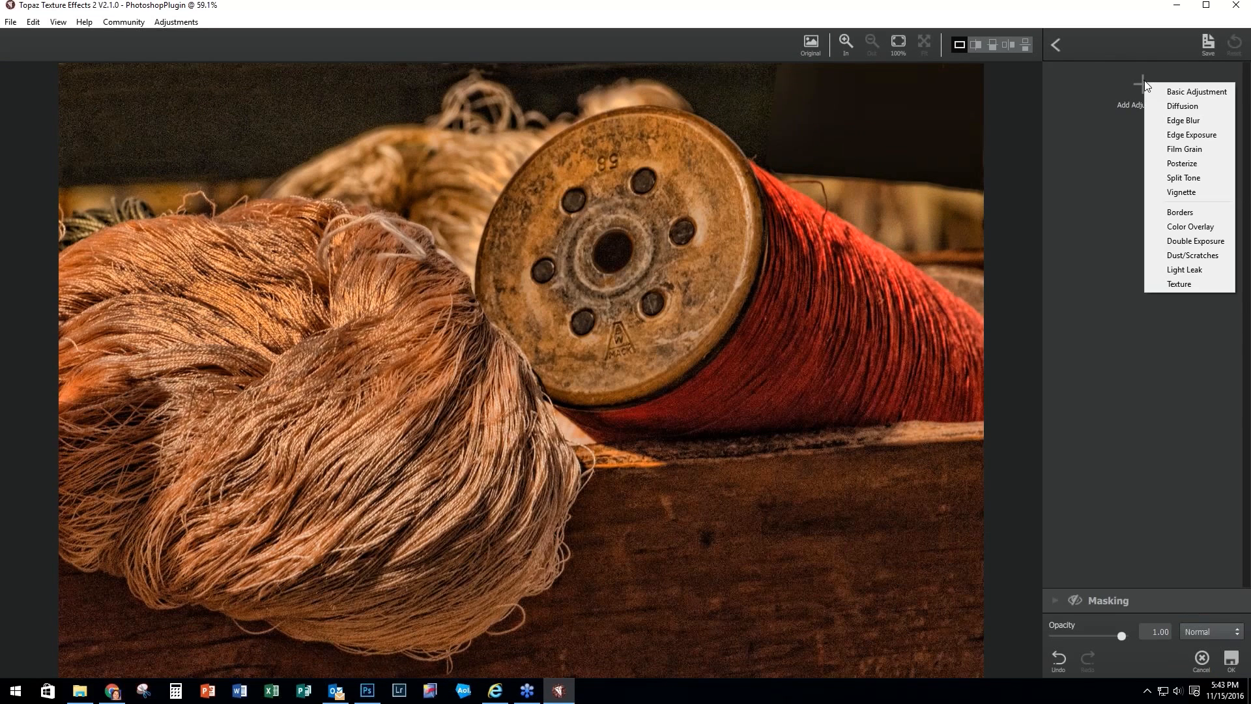
left_click(1173, 214)
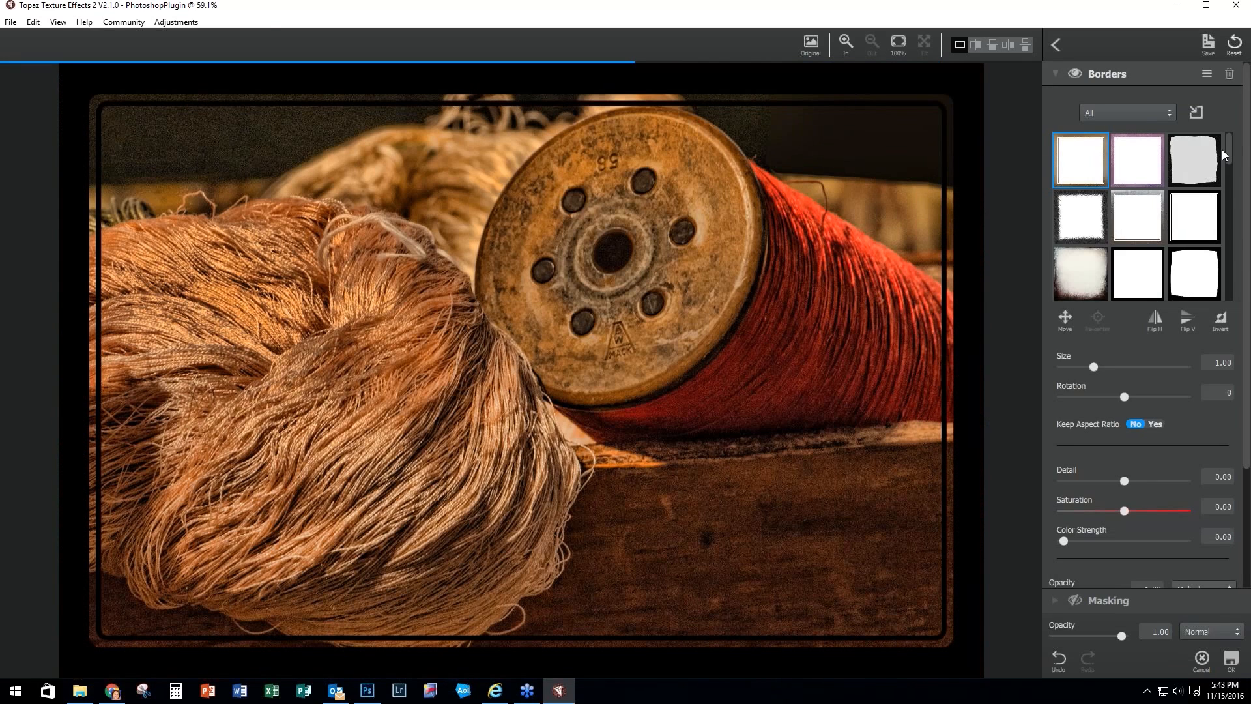
left_click_drag(1230, 148, 1230, 297)
left_click(1201, 208)
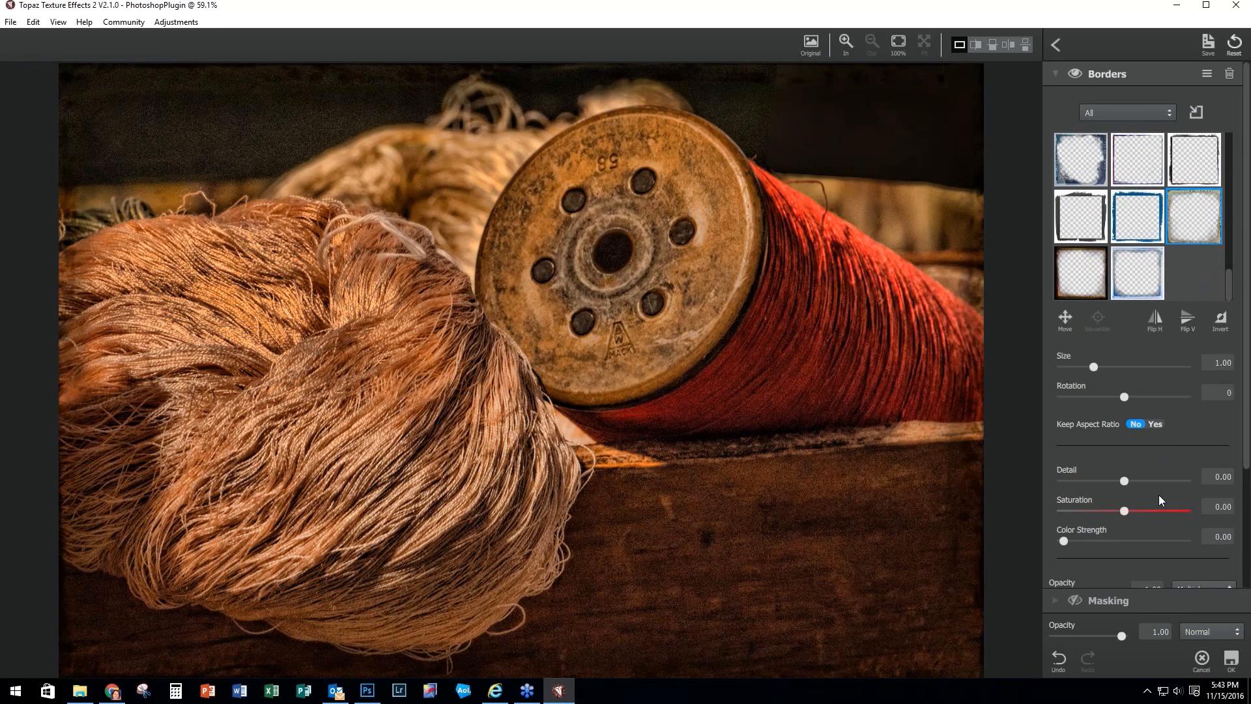
Step: Blend the border in Luminosity mode at 0.47 opacity and apply the texture effect to the silk thread layer
scroll(1158, 501, "down", 3)
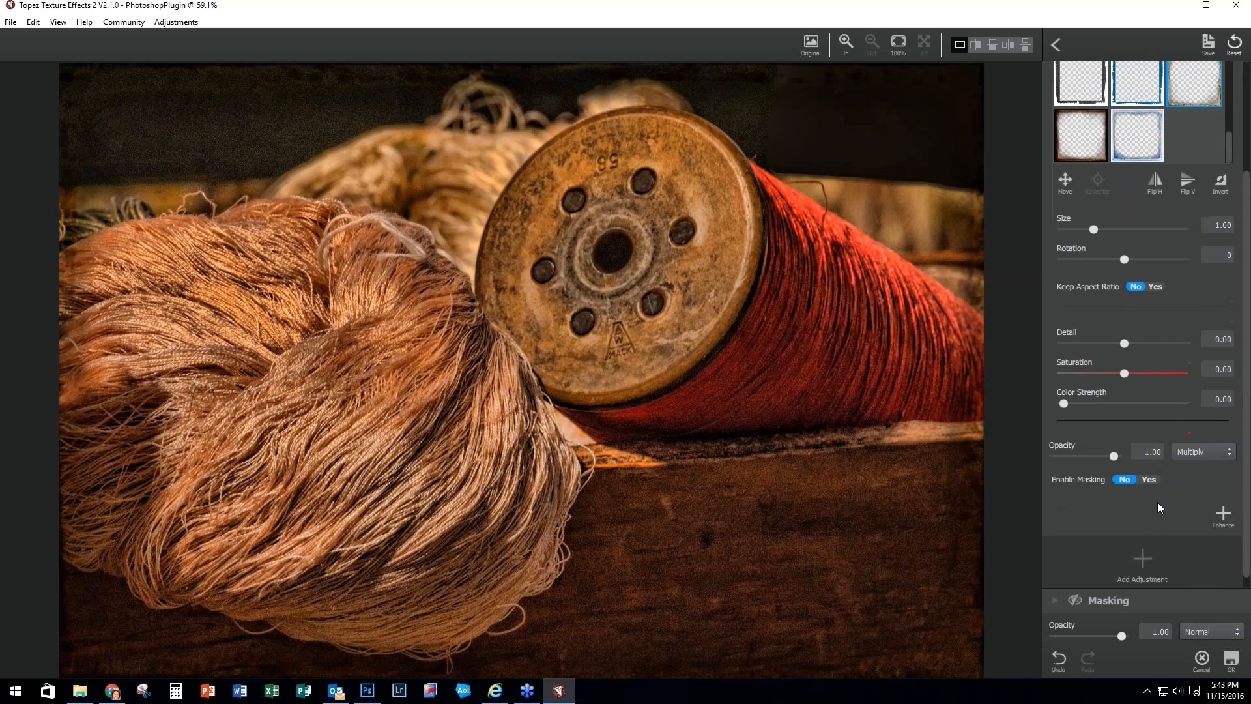
left_click(1232, 456)
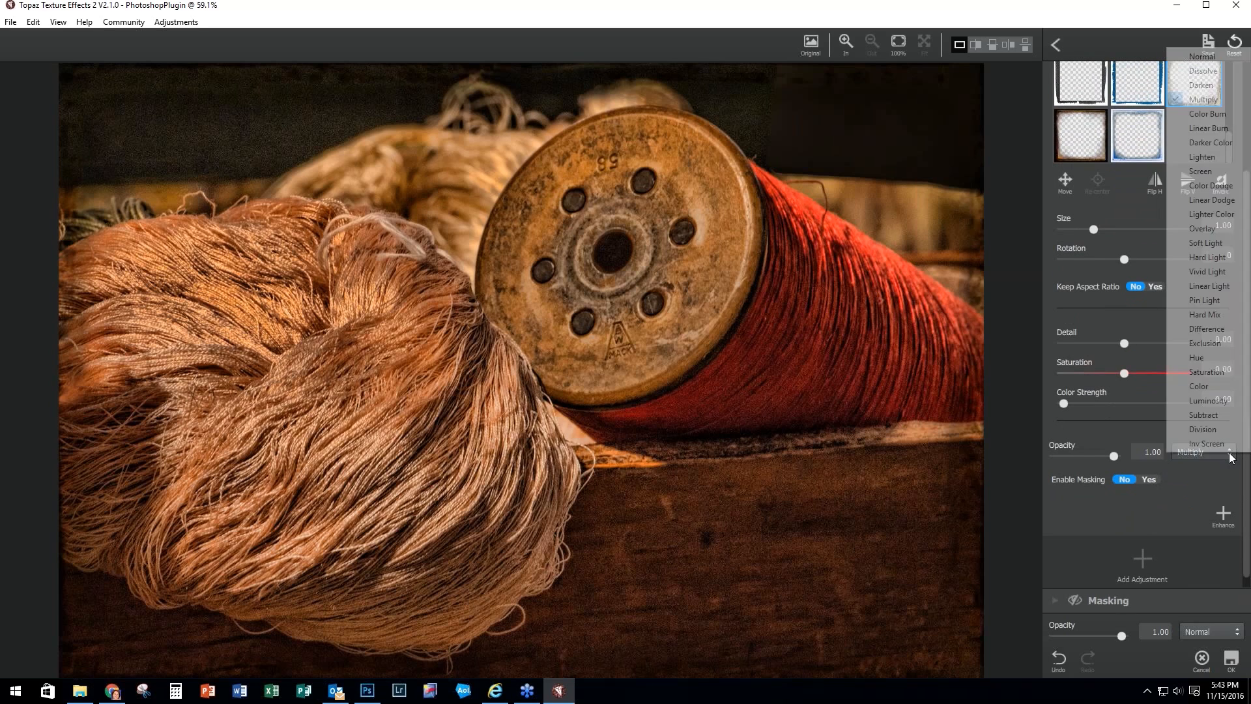
left_click(1218, 400)
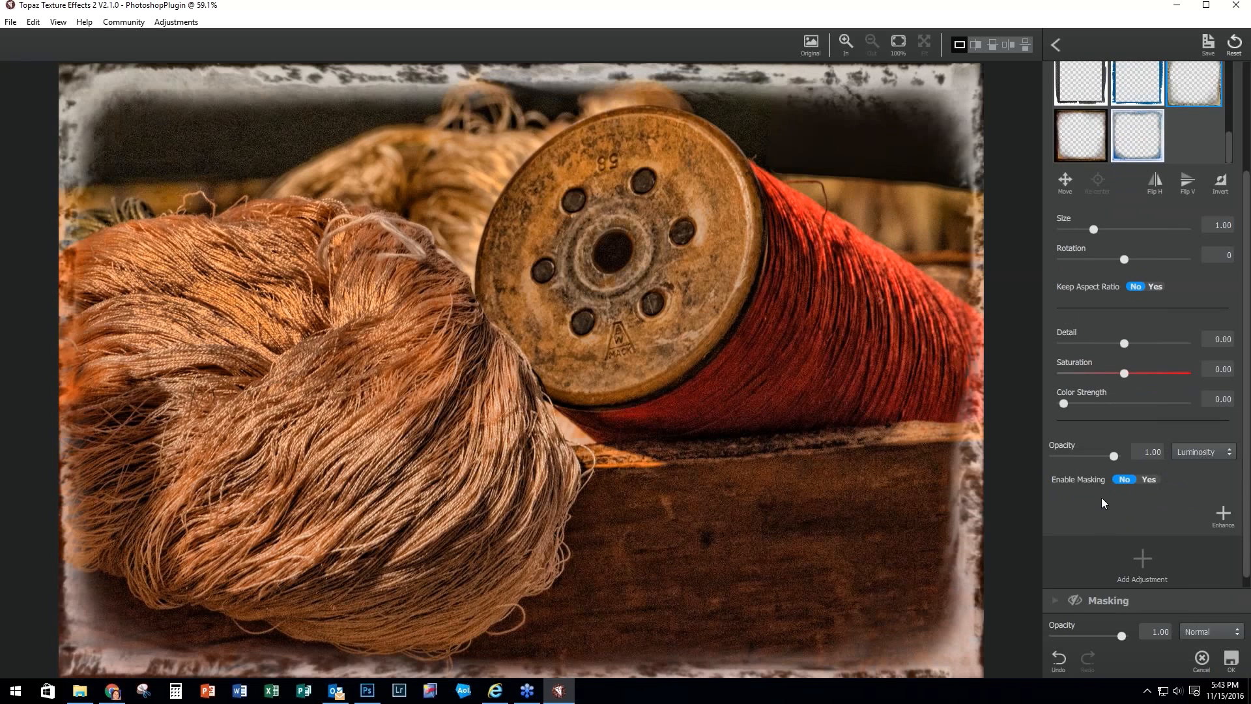
left_click_drag(1115, 456, 1084, 455)
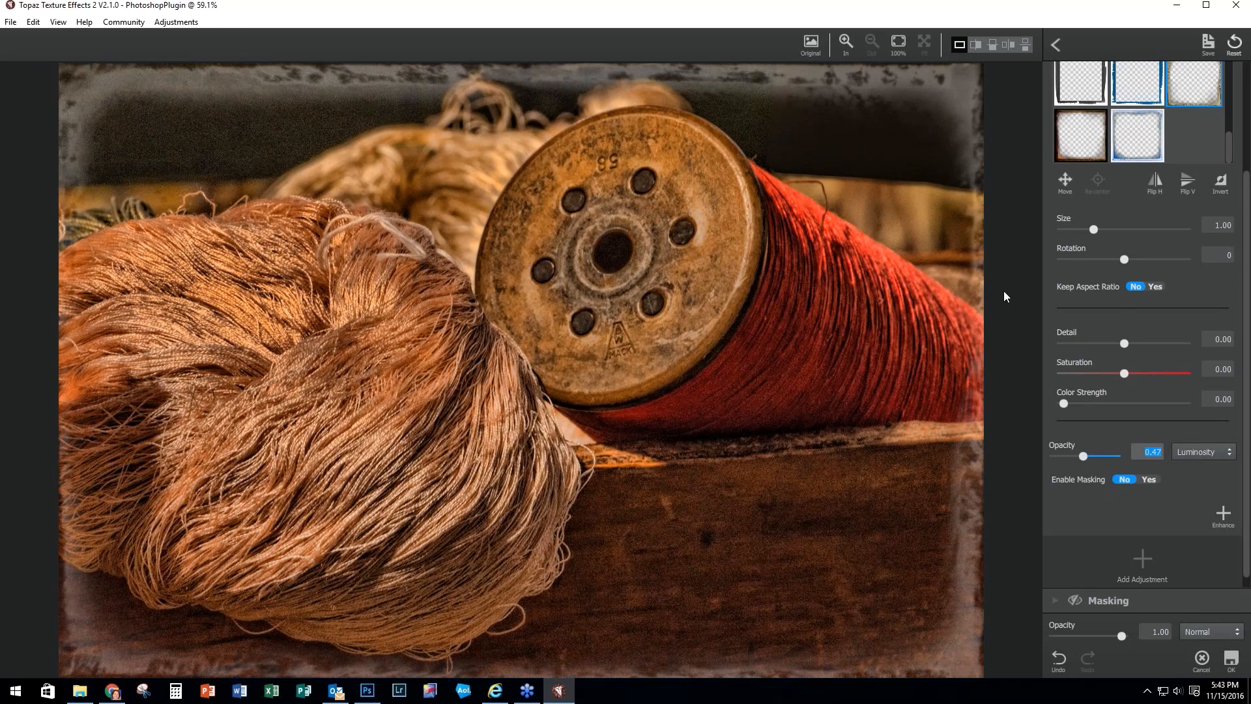
left_click(1230, 660)
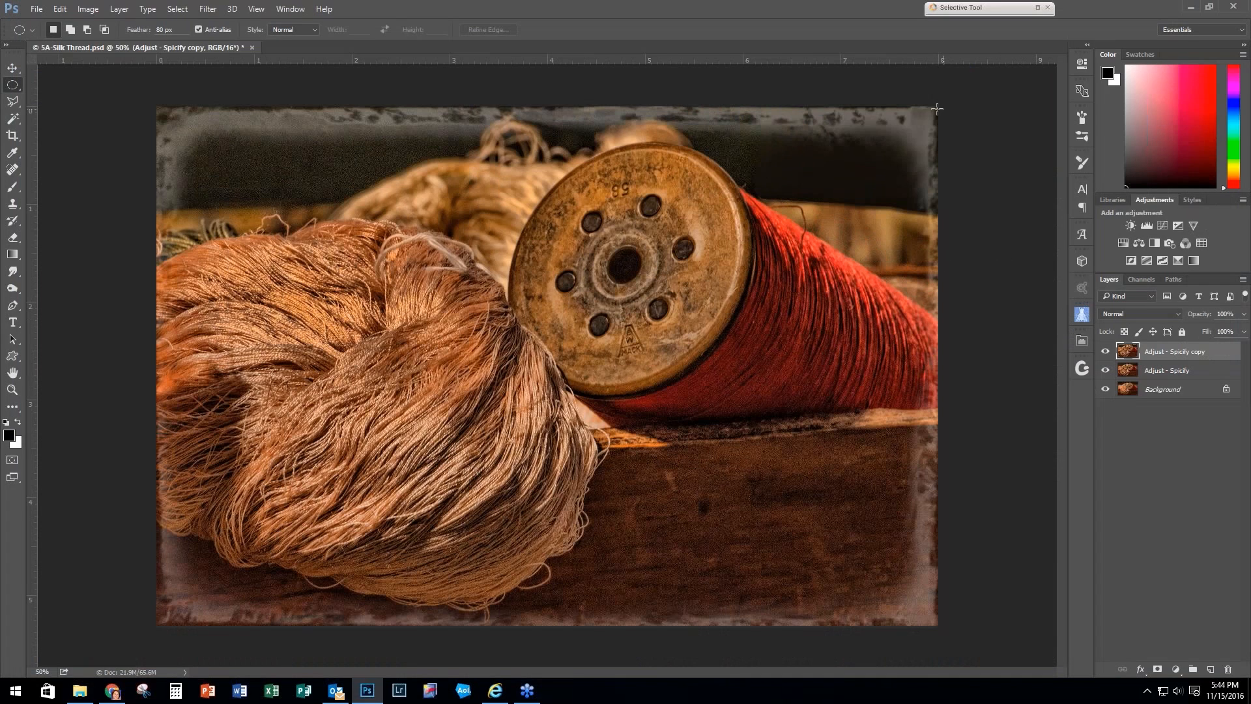
Step: Lower the bordered layer's opacity to 71% and rename it TTE2 - border
left_click(1241, 331)
left_click_drag(1242, 332, 1226, 334)
left_click(1180, 352)
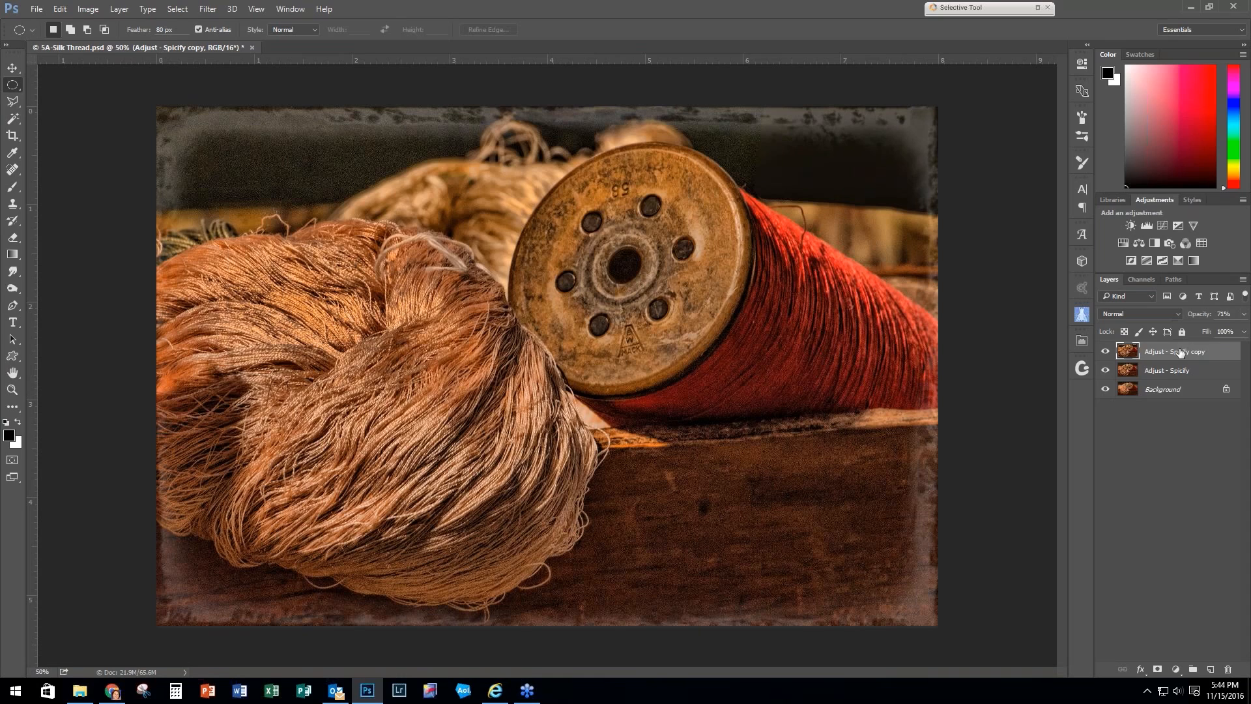
double_click(1180, 352)
type("TTE2 - border")
key("Return")
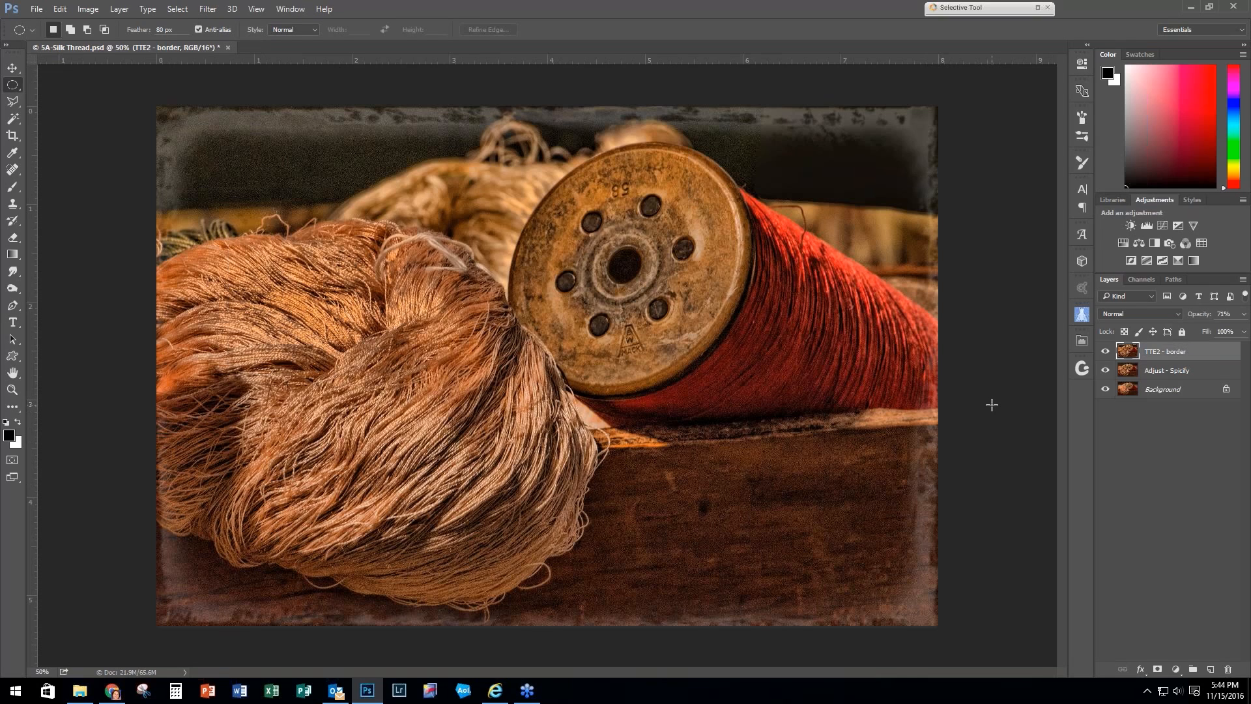
Step: Close 5A-Silk Thread.psd without saving the changes
left_click(37, 9)
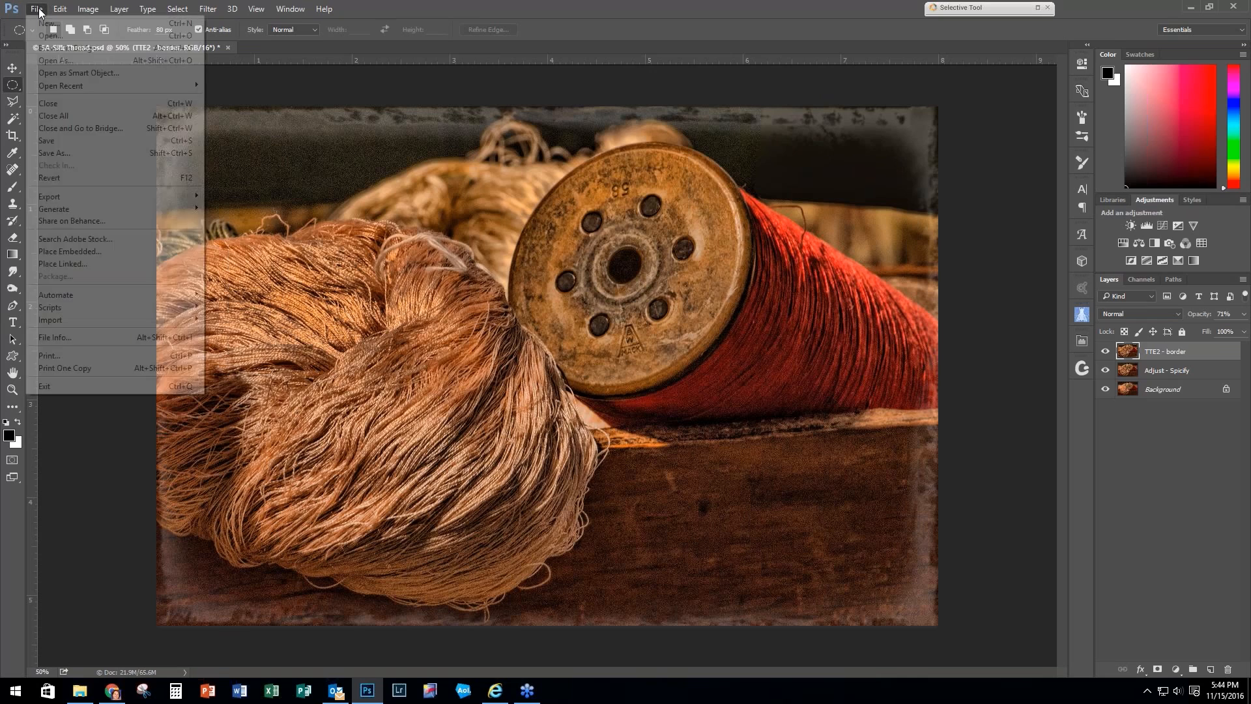
left_click(54, 104)
left_click(614, 261)
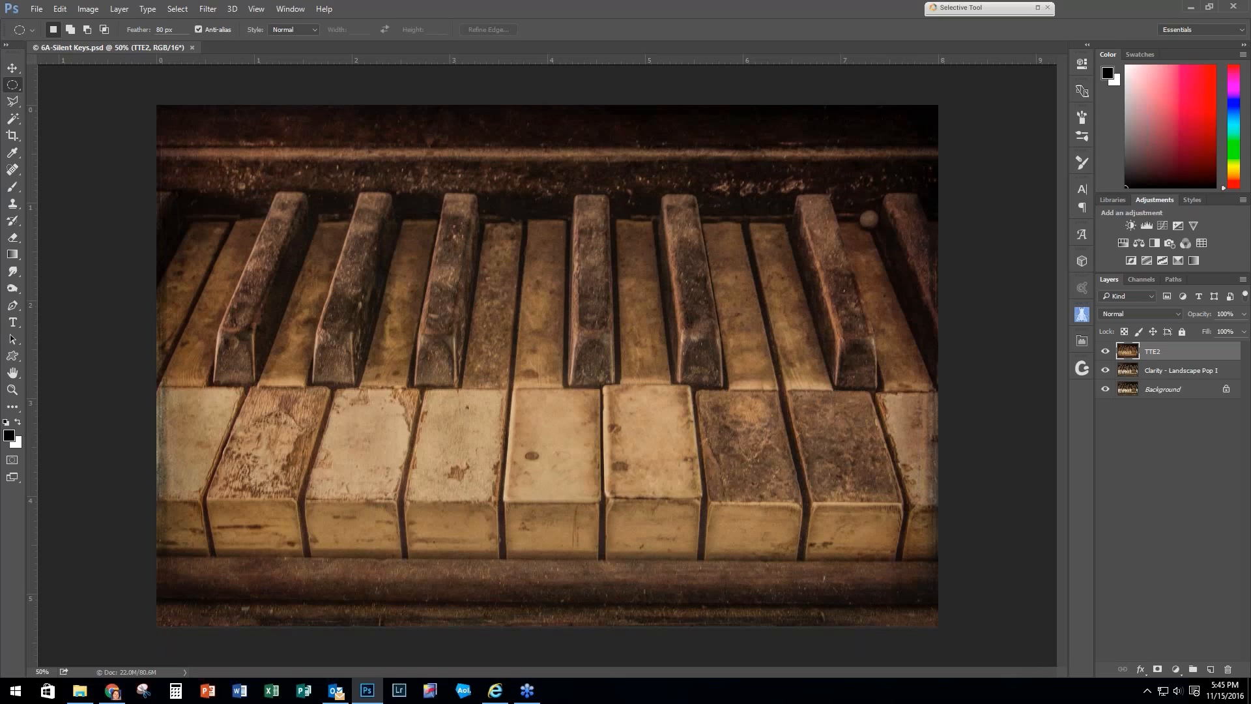
Step: In 6A-Silent Keys.psd, hide and delete the TTE2 and Clarity - Landscape Pop 1 layers, leaving only the Background
left_click(1105, 352)
left_click(1105, 370)
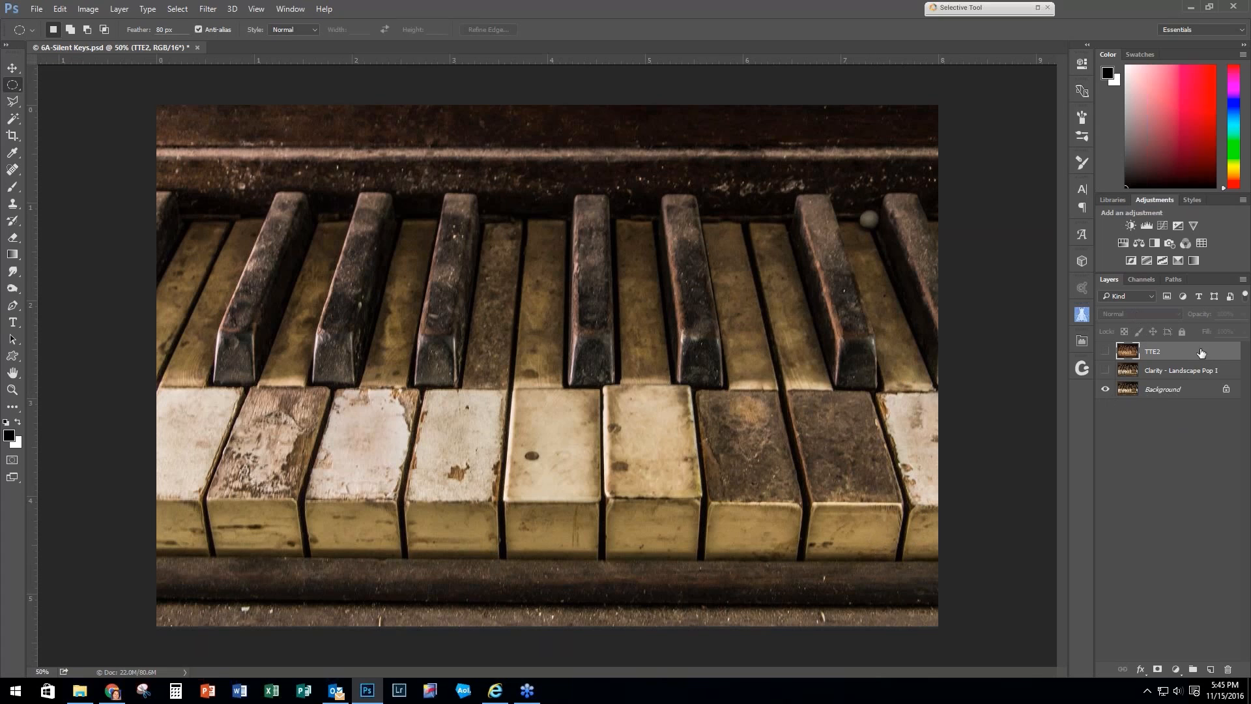
left_click(1197, 370, "shift")
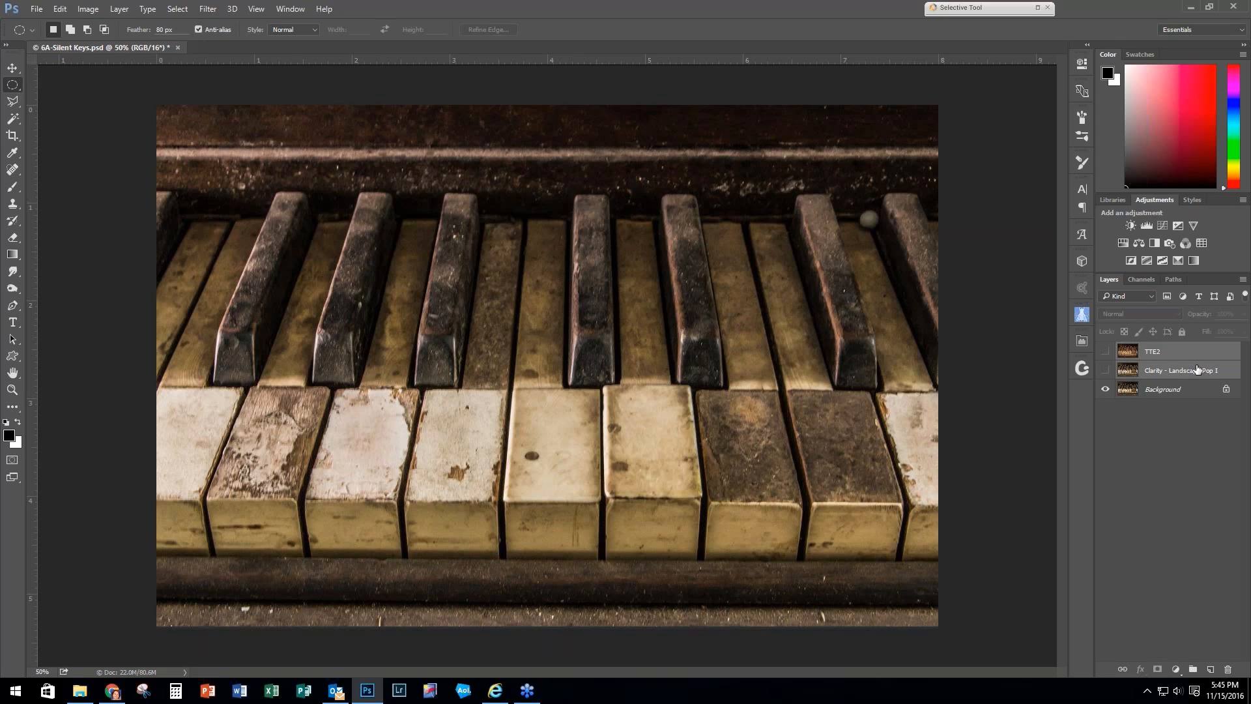
right_click(1197, 370)
left_click(1031, 155)
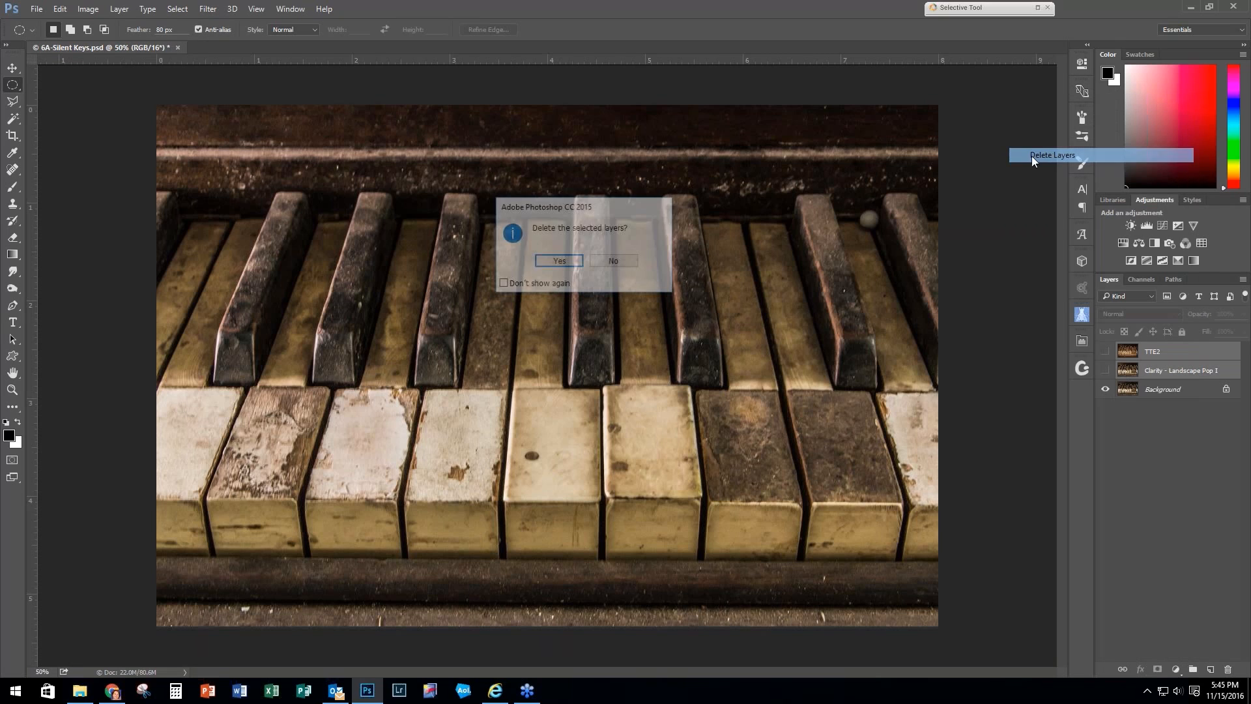
left_click(558, 262)
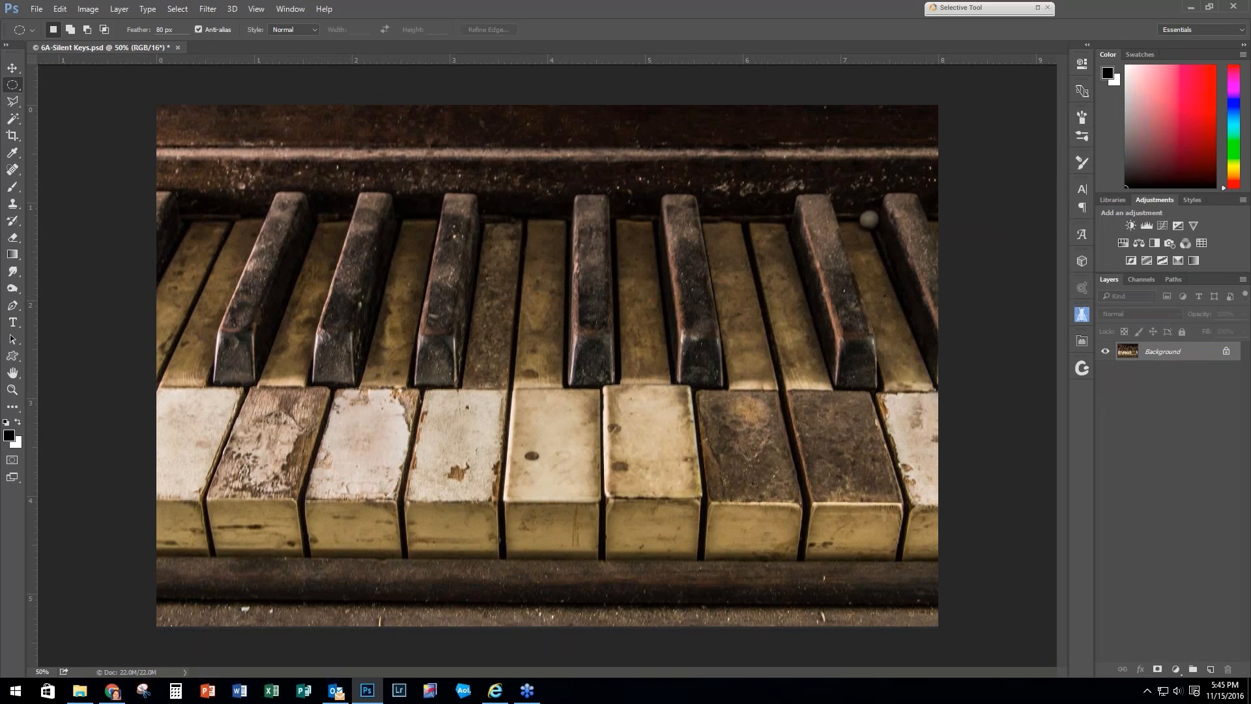
Step: Duplicate the piano keys Background and apply Topaz Clarity's Landscape Pop I preset from the Landscape collection to the copy
key("ctrl+j")
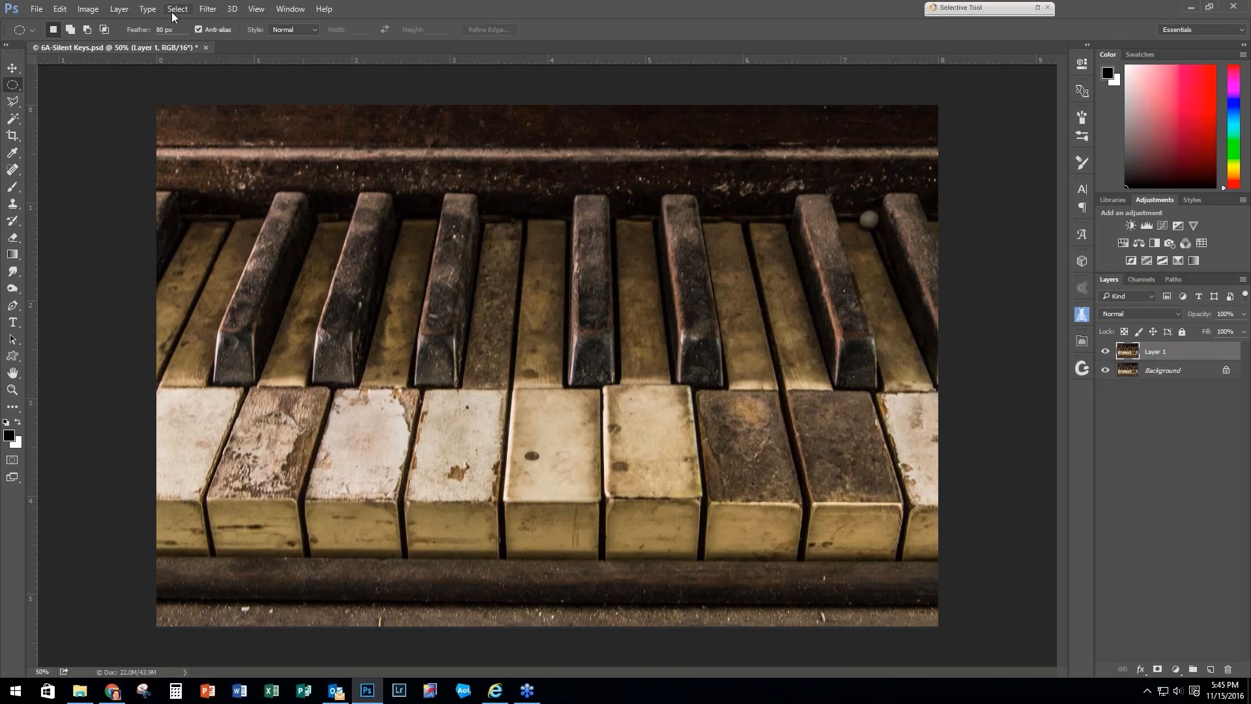
left_click(208, 9)
mouse_move(321, 333)
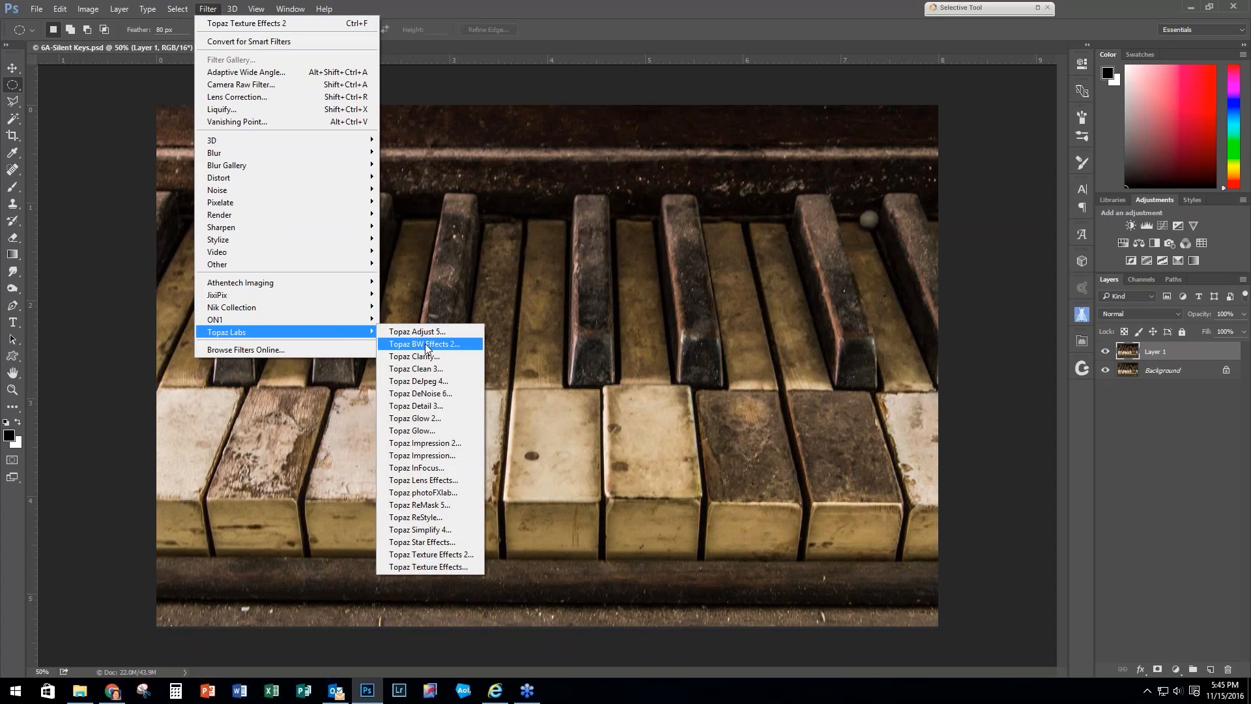
left_click(440, 362)
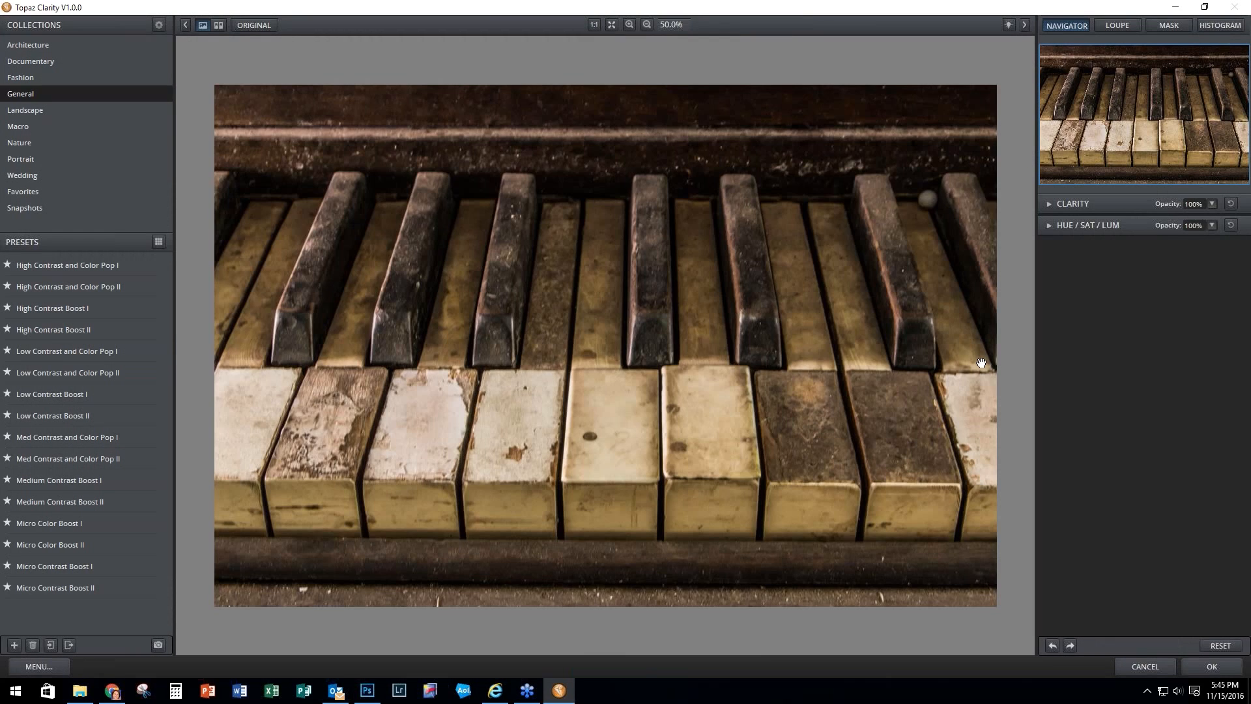
left_click(38, 111)
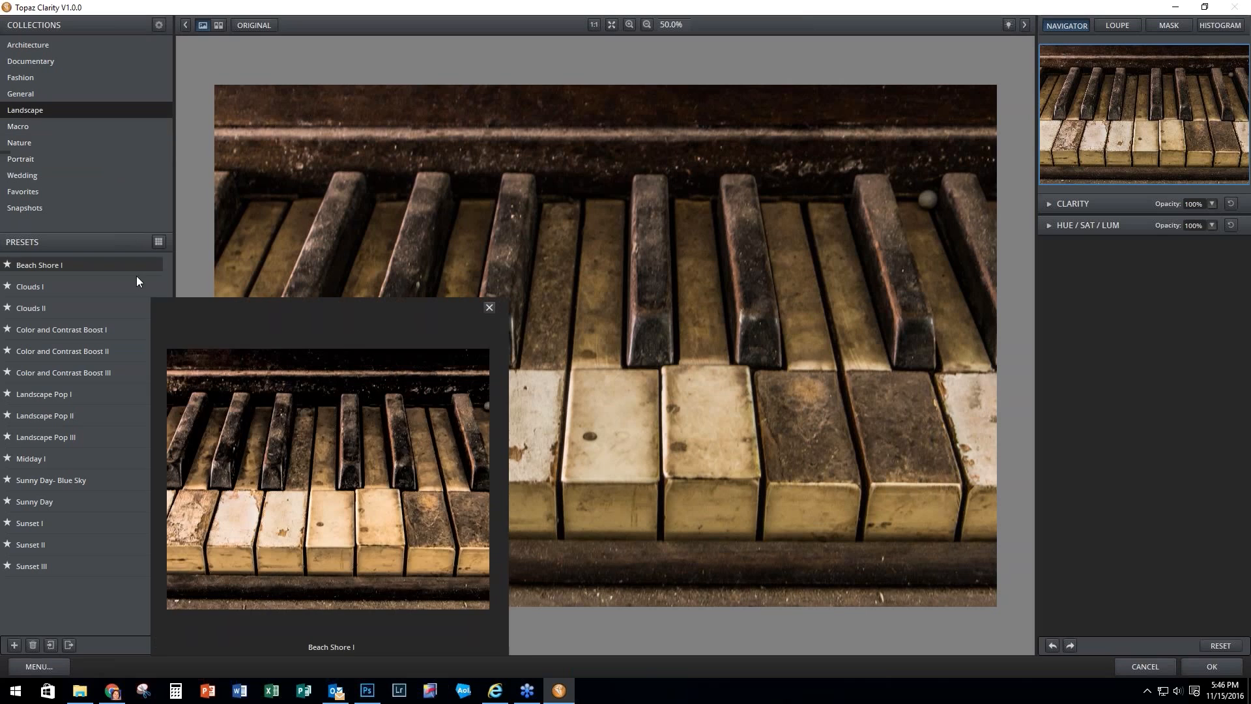
left_click(76, 393)
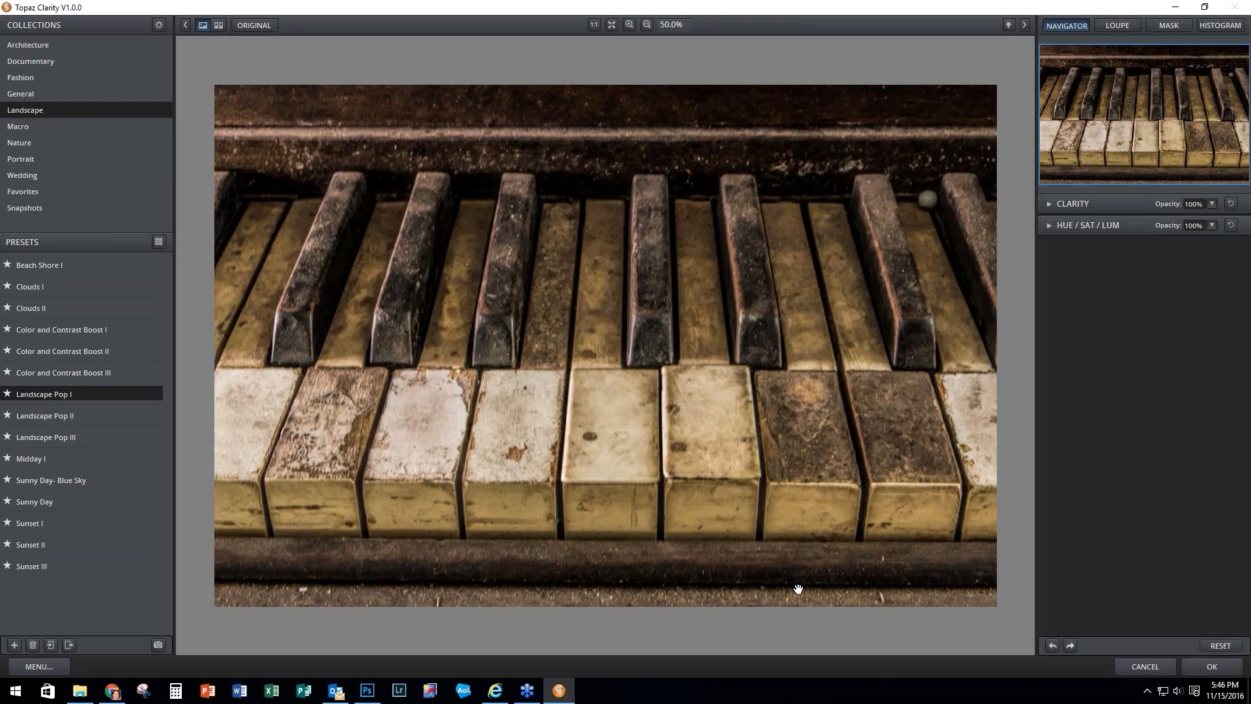
left_click(1210, 668)
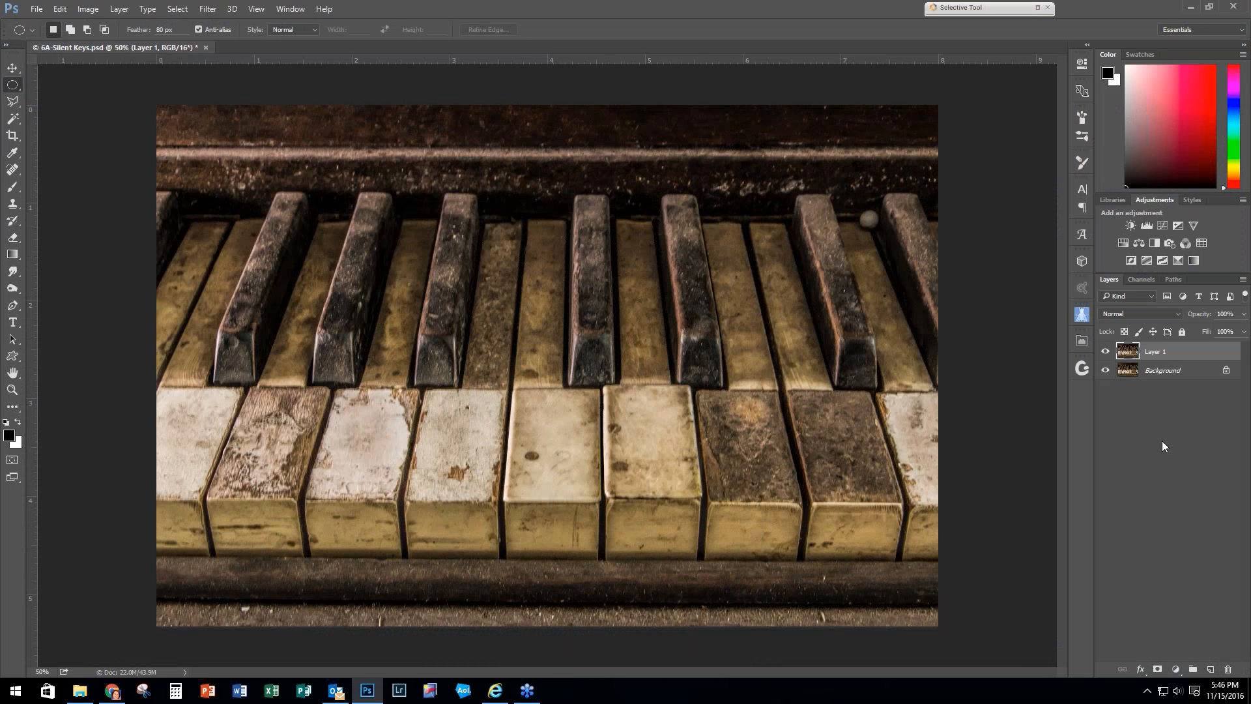
Step: Duplicate the Clarity-treated layer, open the copy in Topaz Texture Effects 2 and clear the carried-over Borders adjustment
key("ctrl+j")
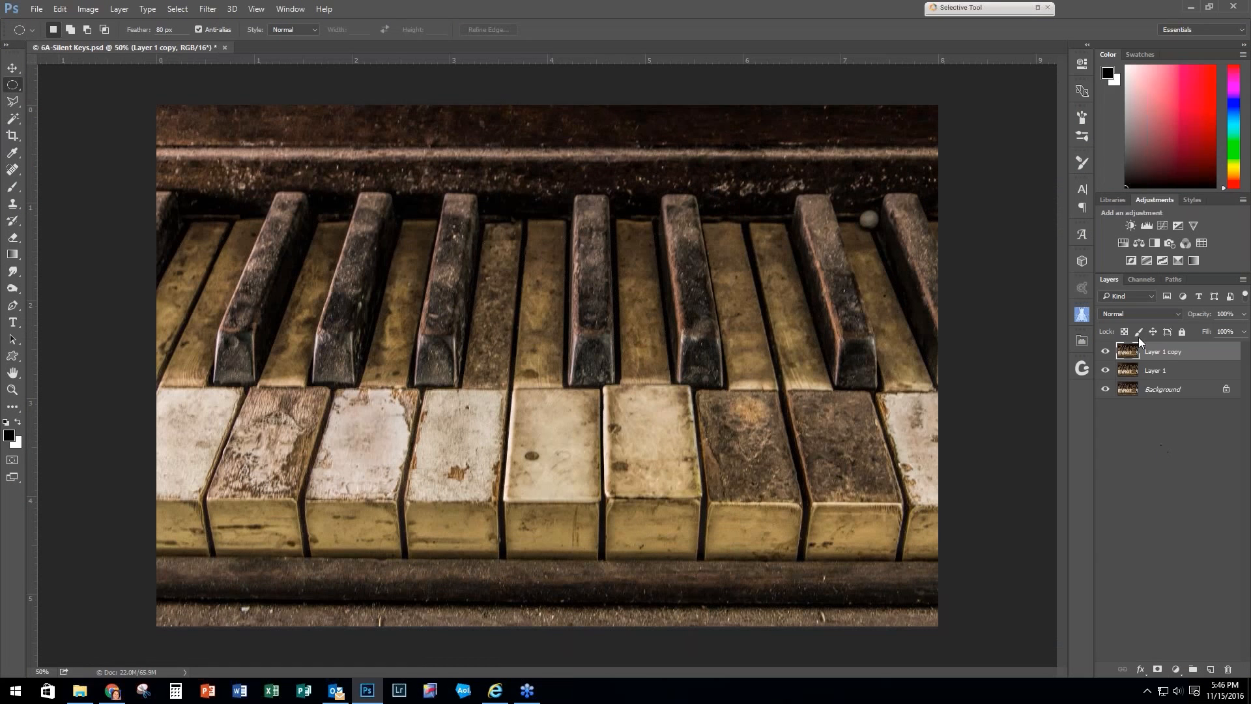
left_click(208, 9)
mouse_move(355, 332)
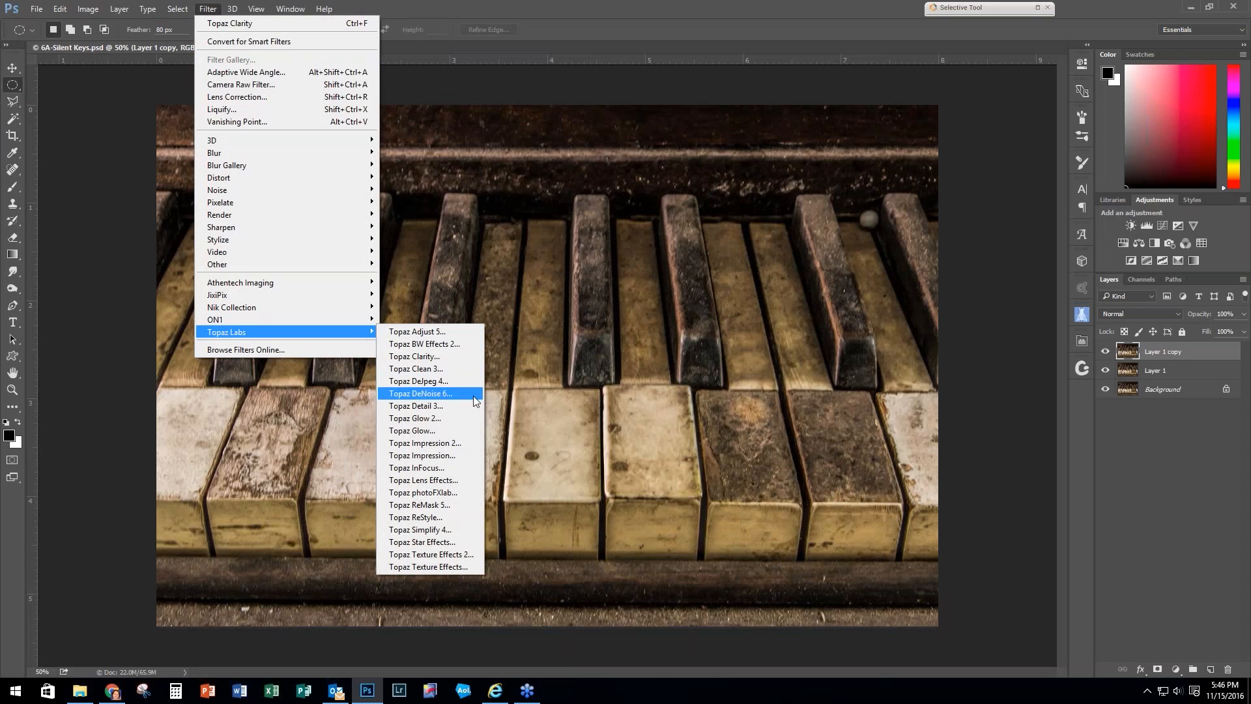
left_click(474, 555)
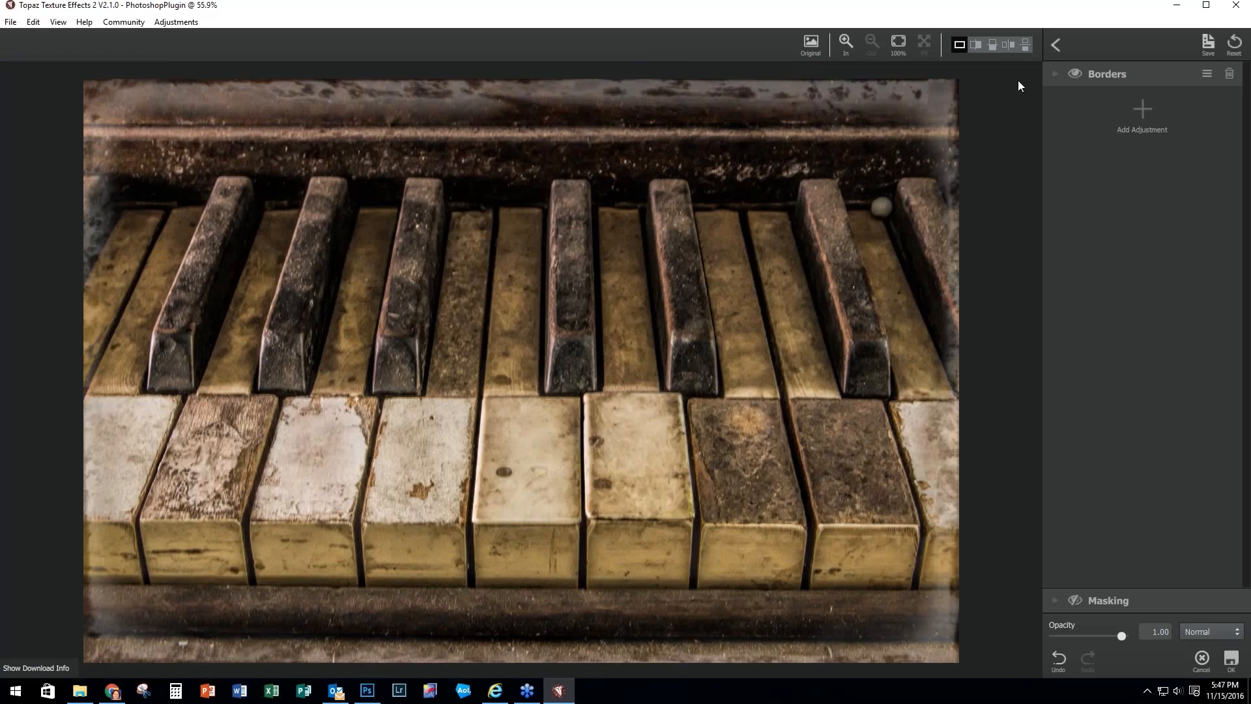
left_click(1235, 44)
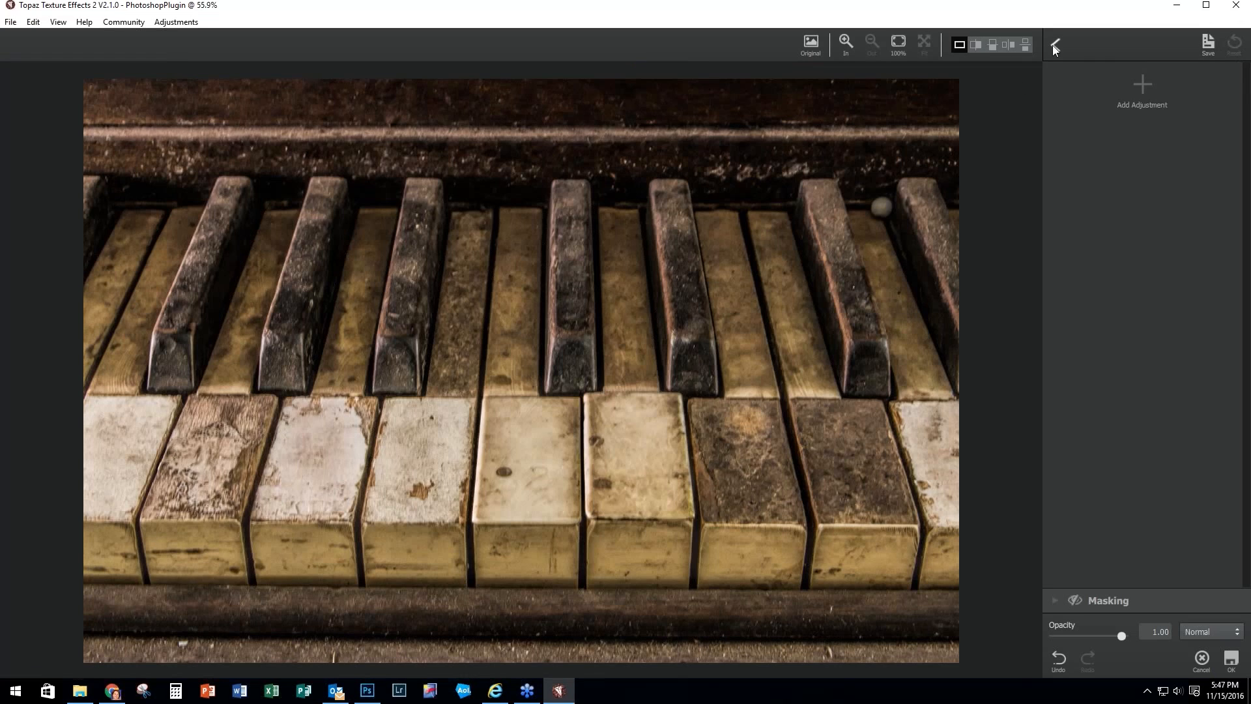
Step: Apply the Mauve Fog preset from the Soft Grunge category to the piano keys photo and open its adjustments
left_click(1055, 45)
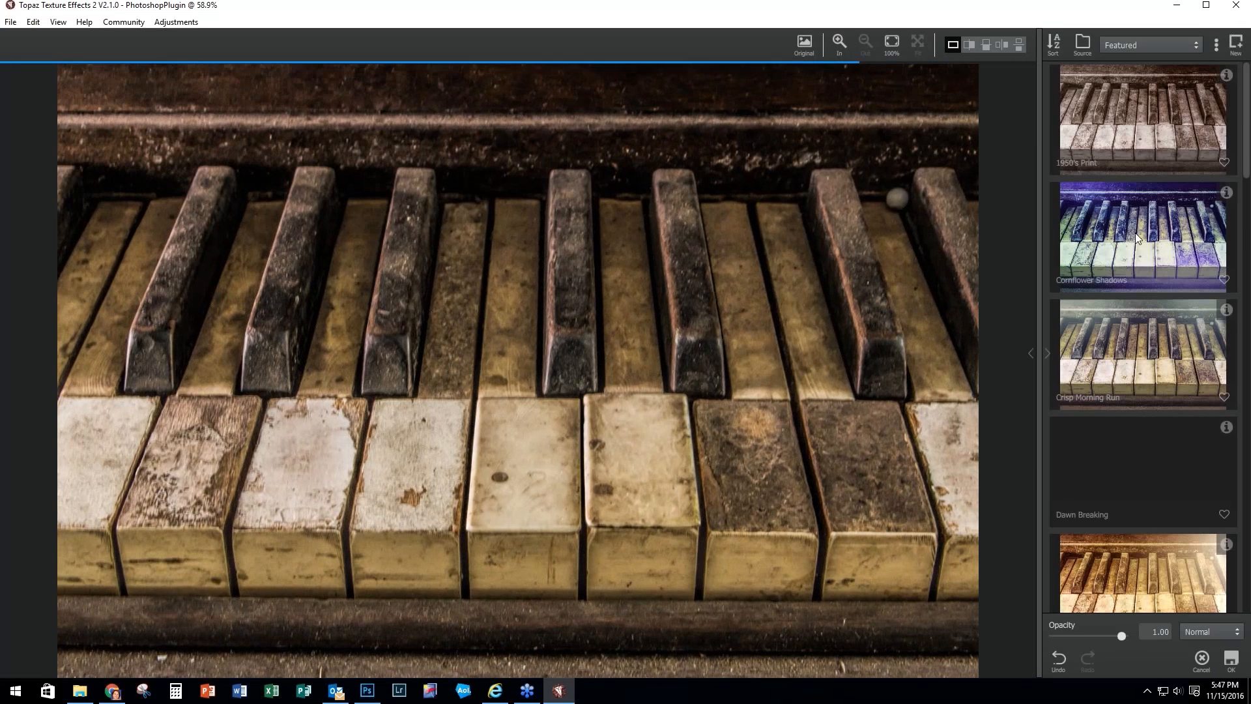
left_click(1195, 45)
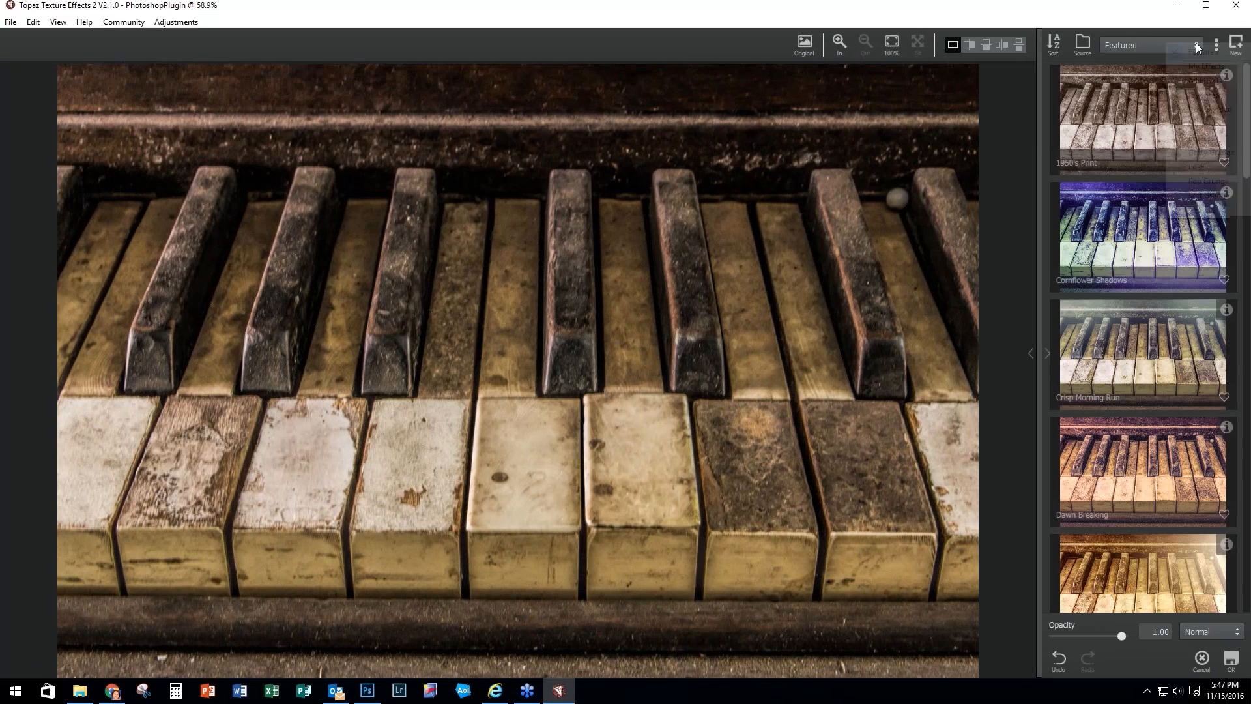
left_click(1207, 195)
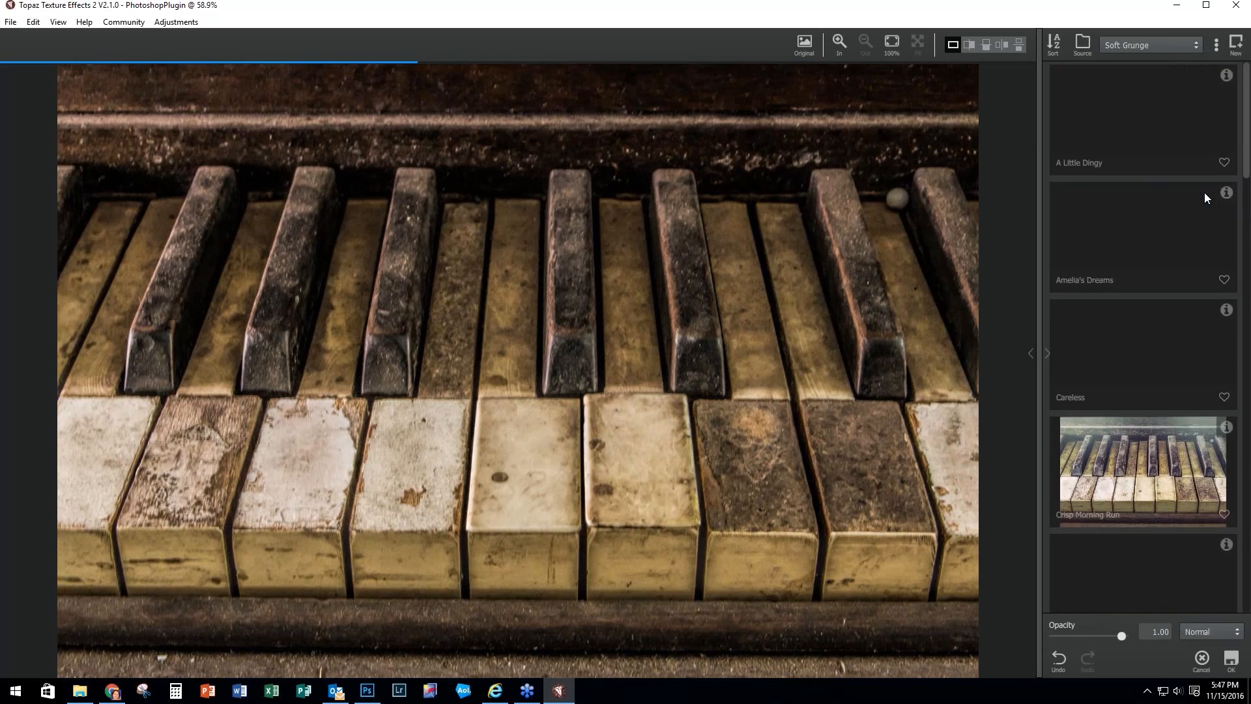
left_click_drag(1247, 131, 1247, 403)
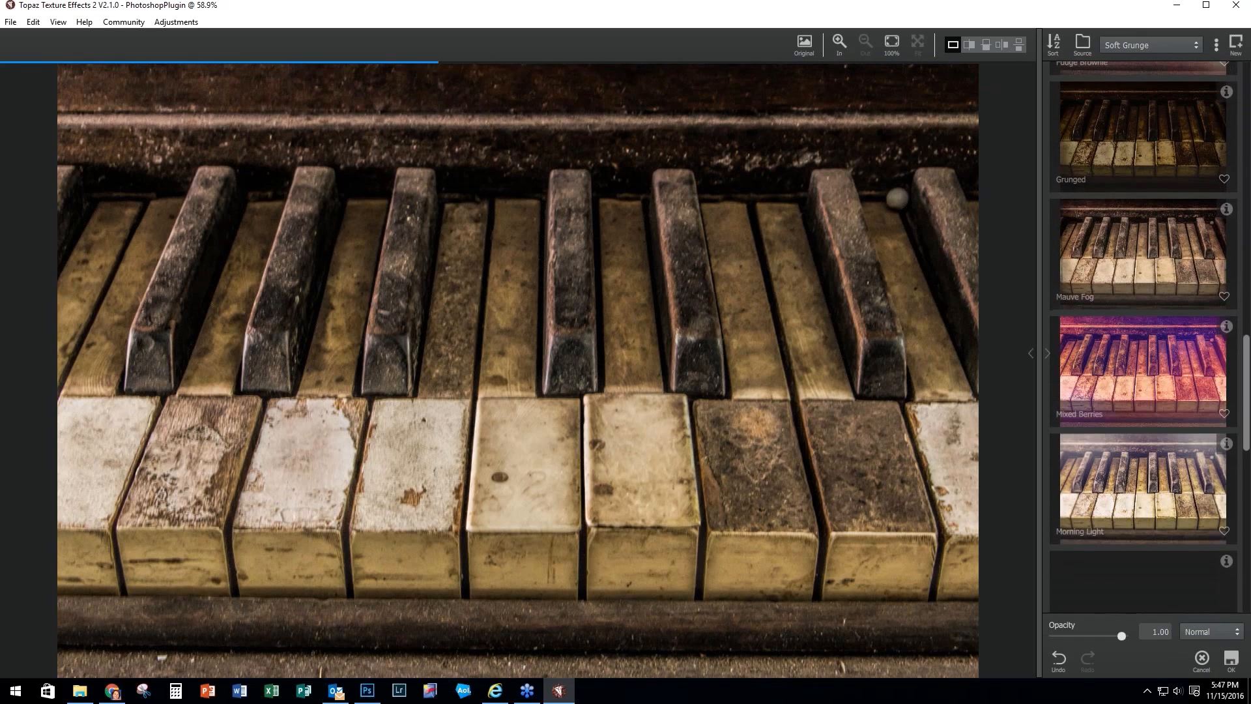
left_click(1117, 251)
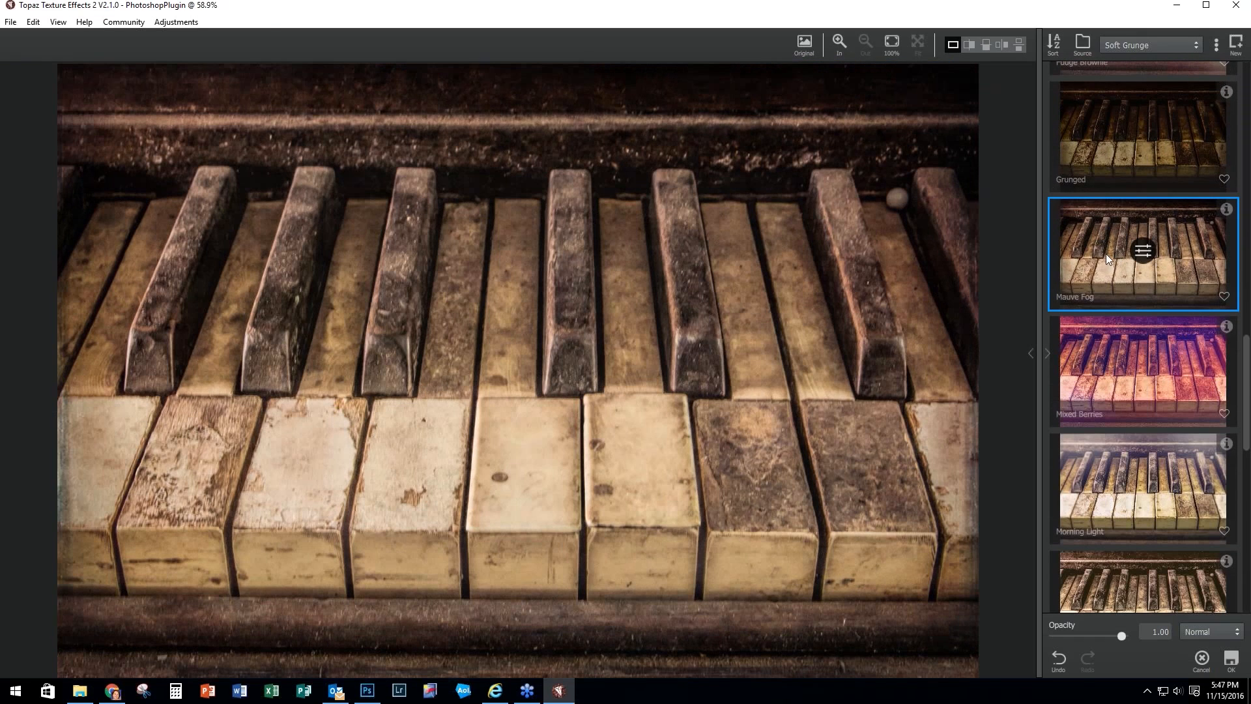
left_click(1144, 251)
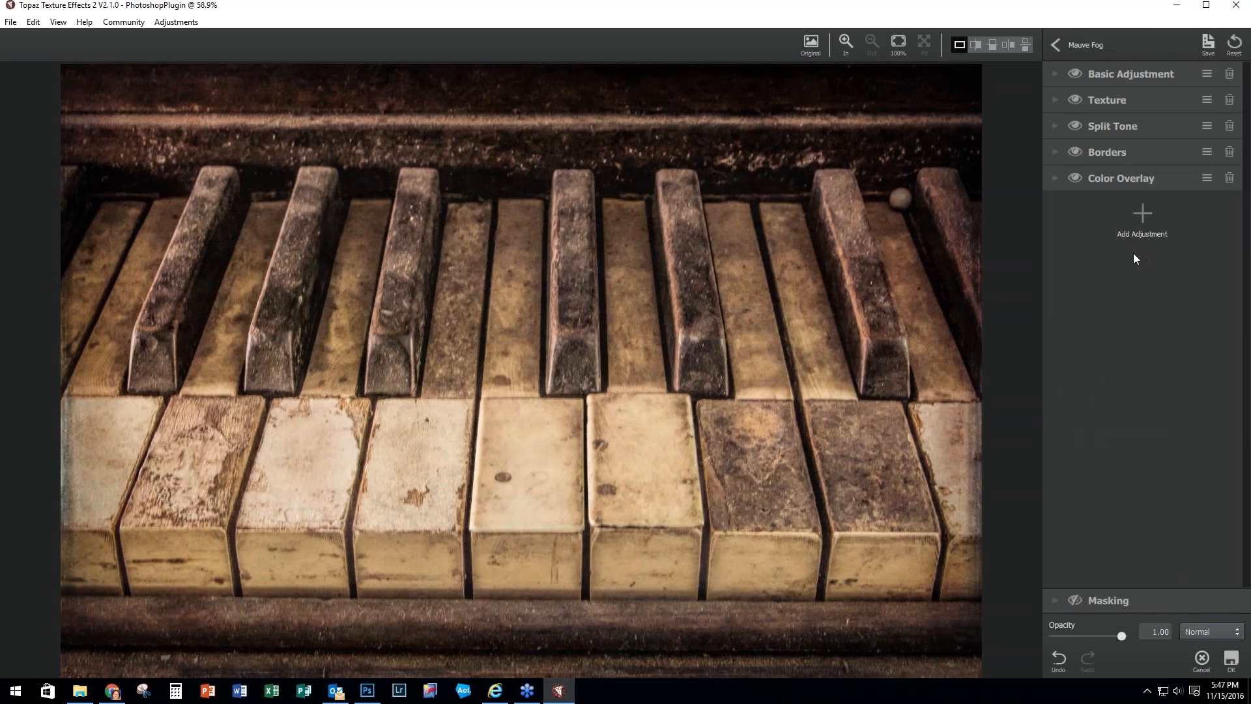
Step: Add a second Texture adjustment below Color Overlay and choose the plain tan paper texture for it
left_click(1144, 214)
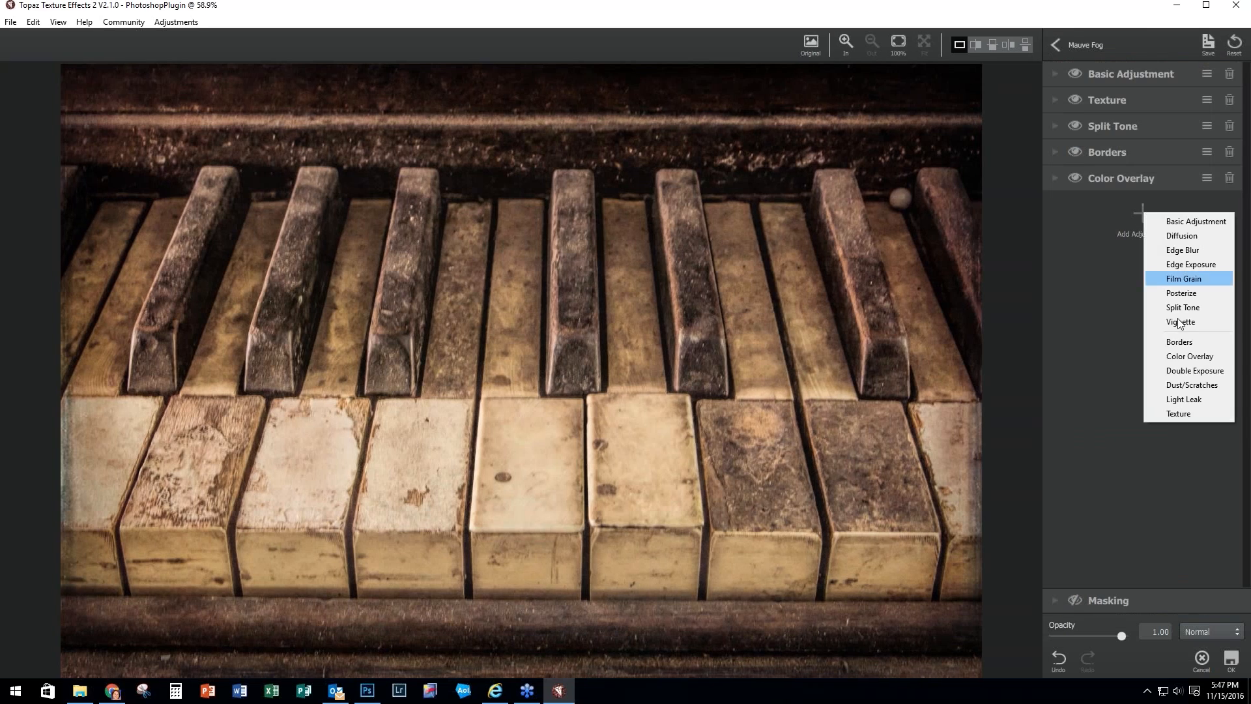
left_click(1172, 413)
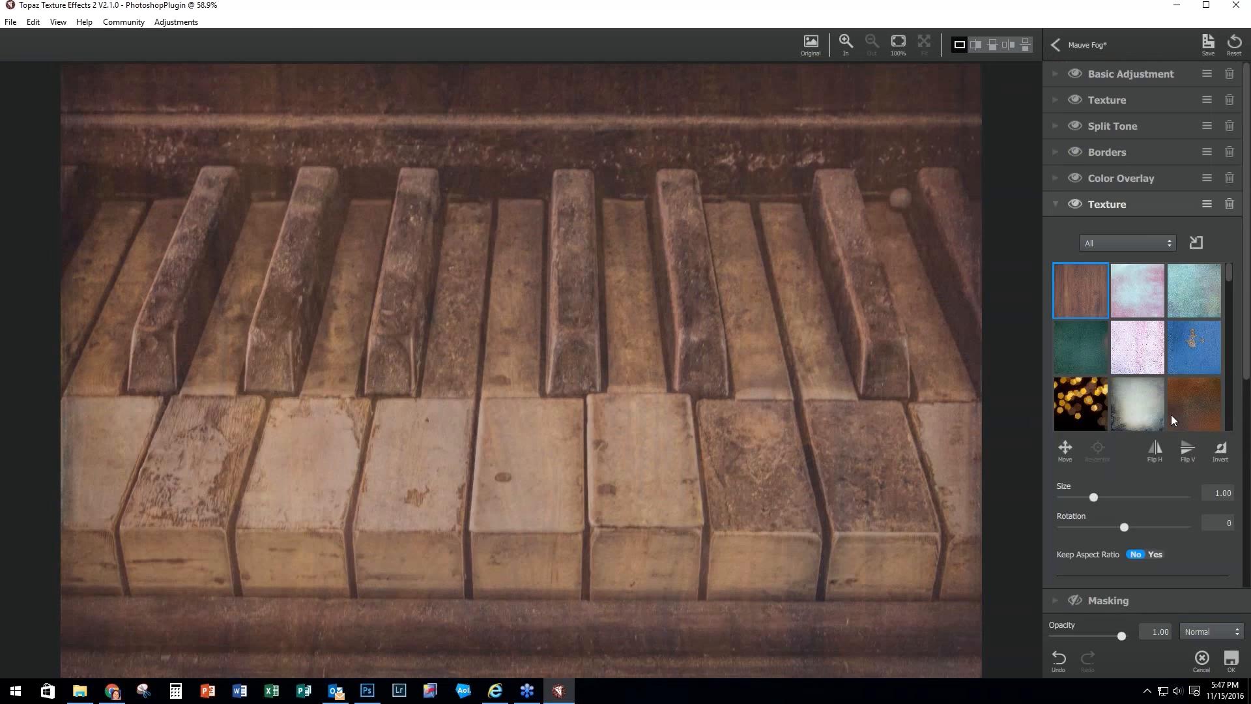
scroll(1169, 412, "down", 5)
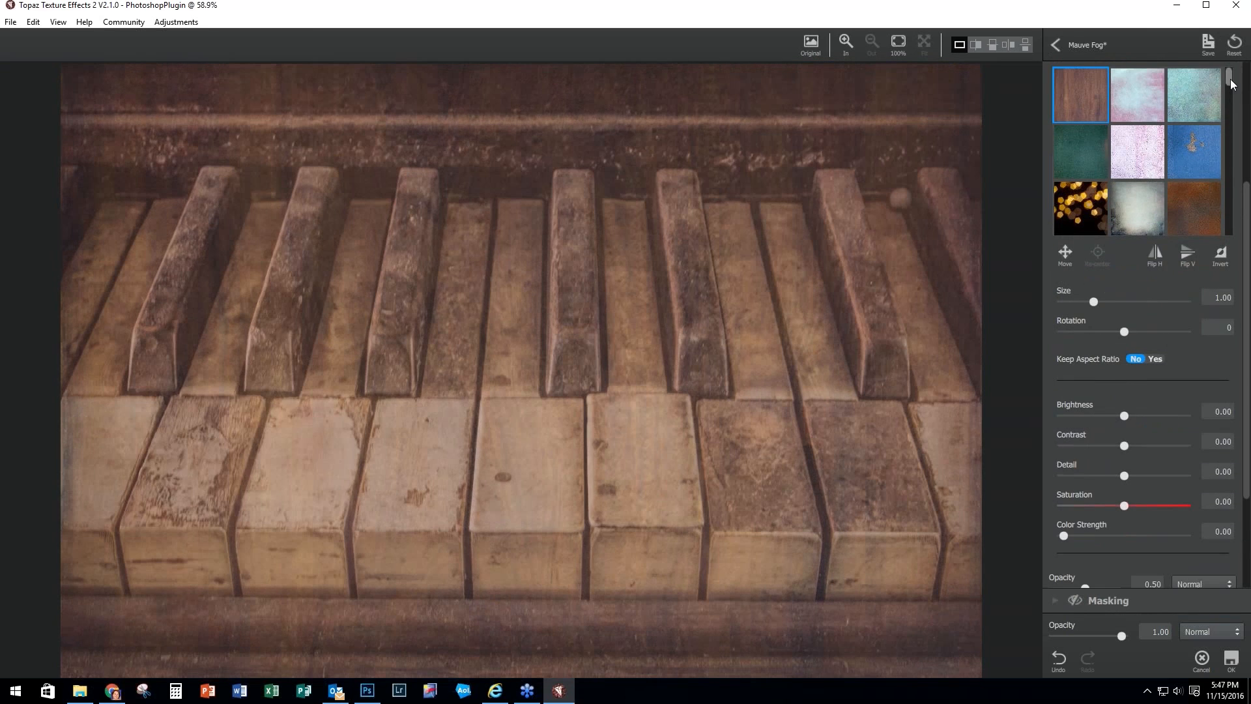
left_click_drag(1232, 83, 1229, 223)
left_click(1151, 214)
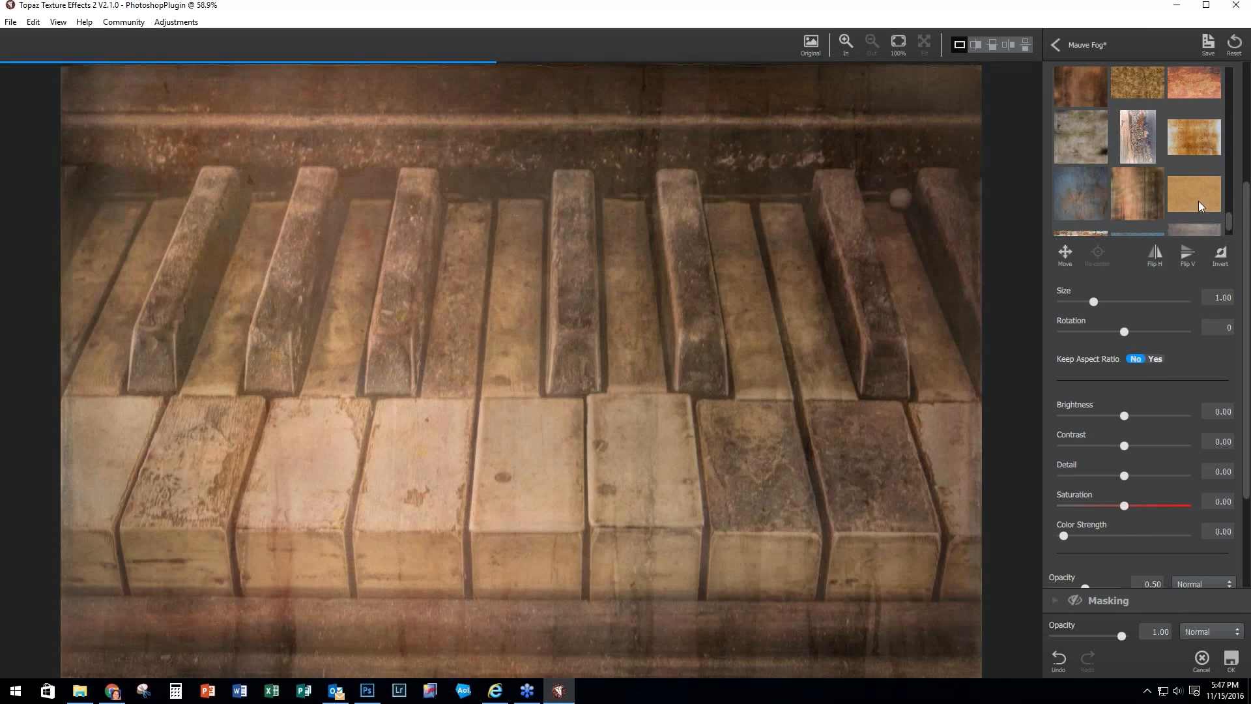
left_click(1196, 194)
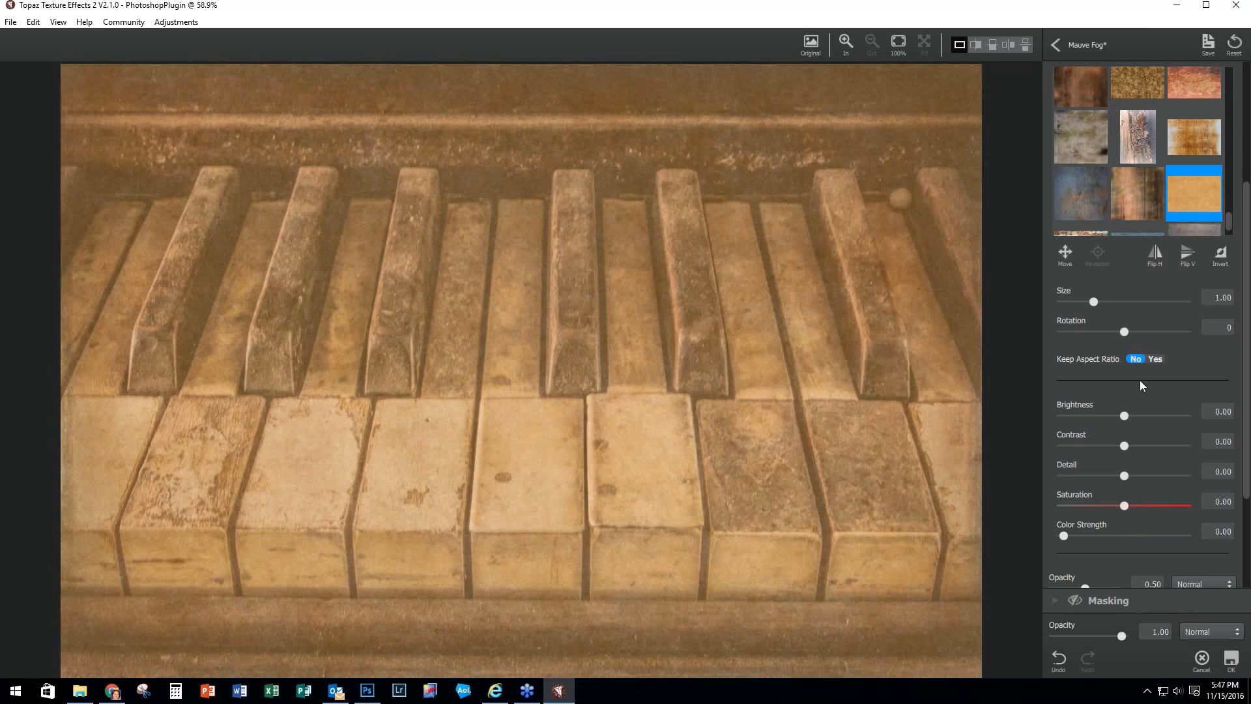
Step: Tone down the tan texture with Brightness -0.23, Contrast -0.22 and Saturation -0.06
left_click(1128, 416)
left_click(1128, 414)
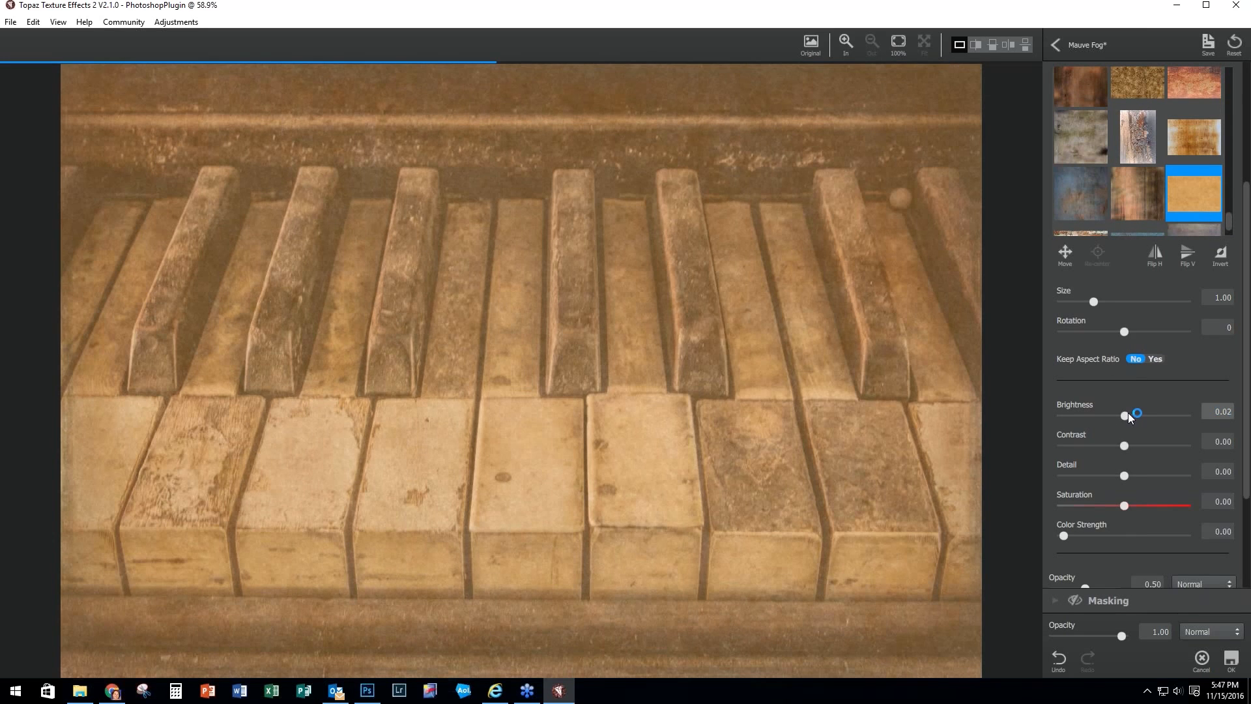
left_click_drag(1123, 412, 1110, 449)
left_click(1123, 447)
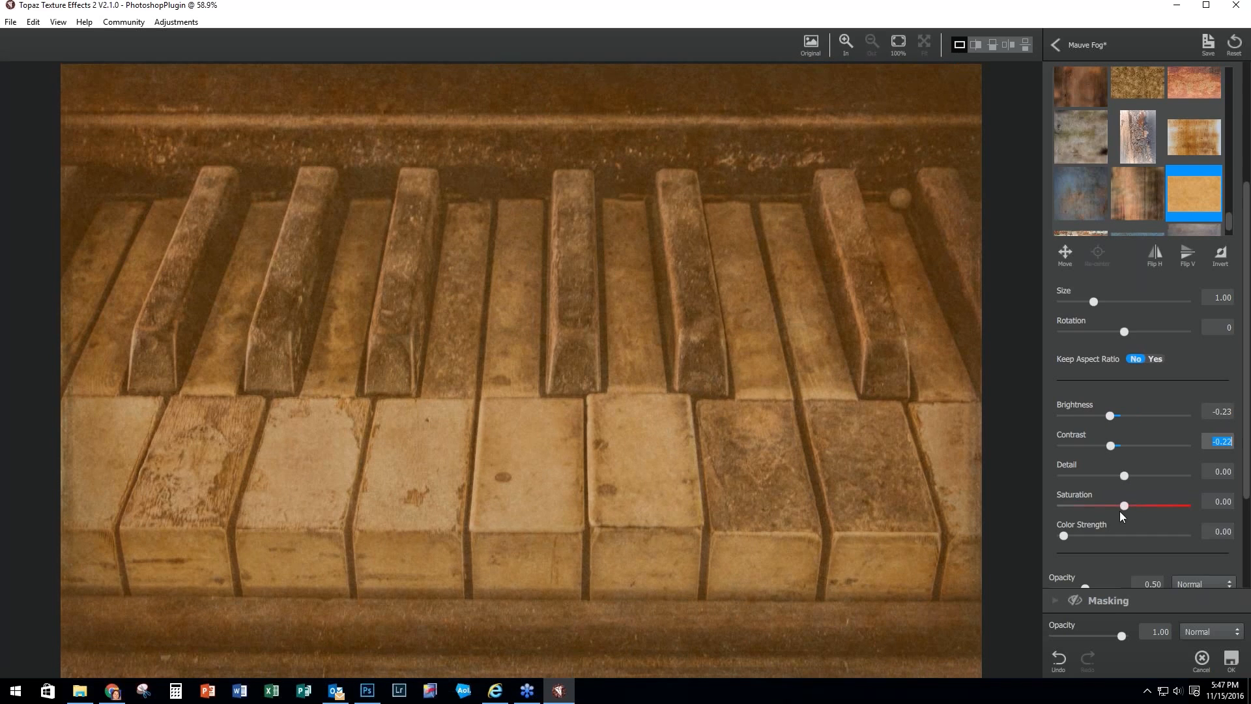
left_click_drag(1124, 506, 1120, 504)
Step: Blend the tan texture in Multiply mode at 0.34 opacity and apply the finished effect to the Photoshop layer
scroll(1142, 537, "down", 3)
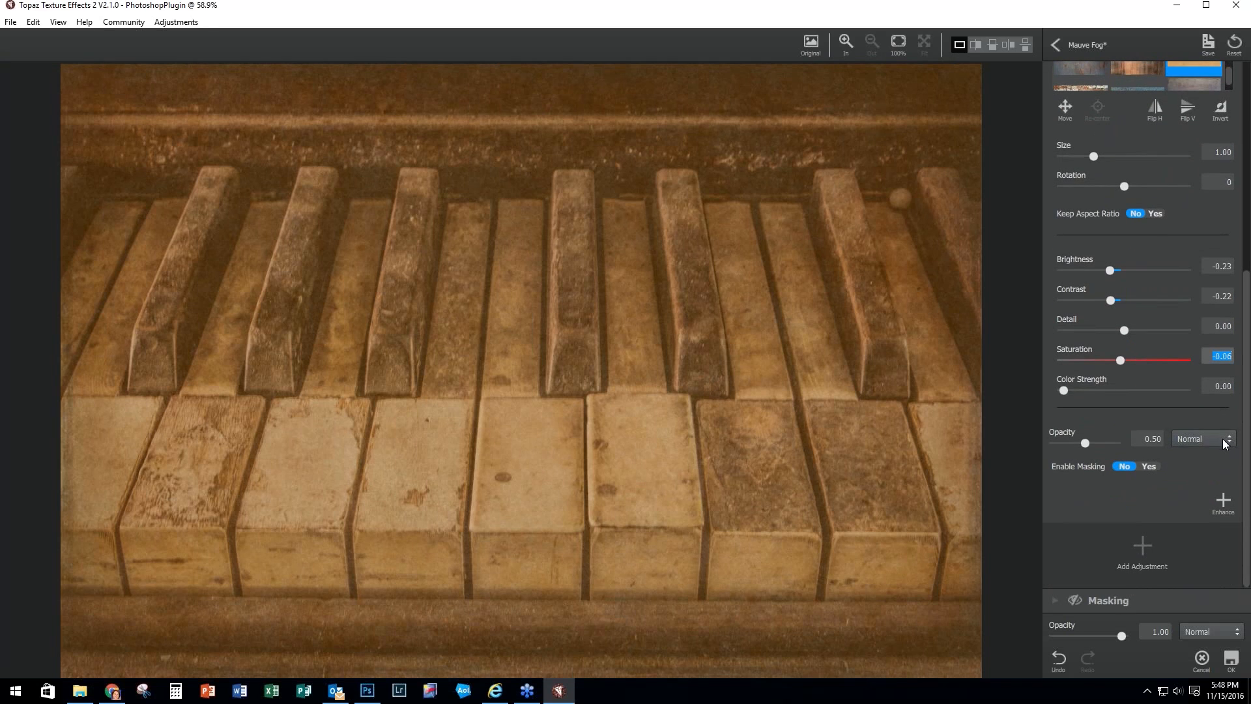
left_click(1224, 444)
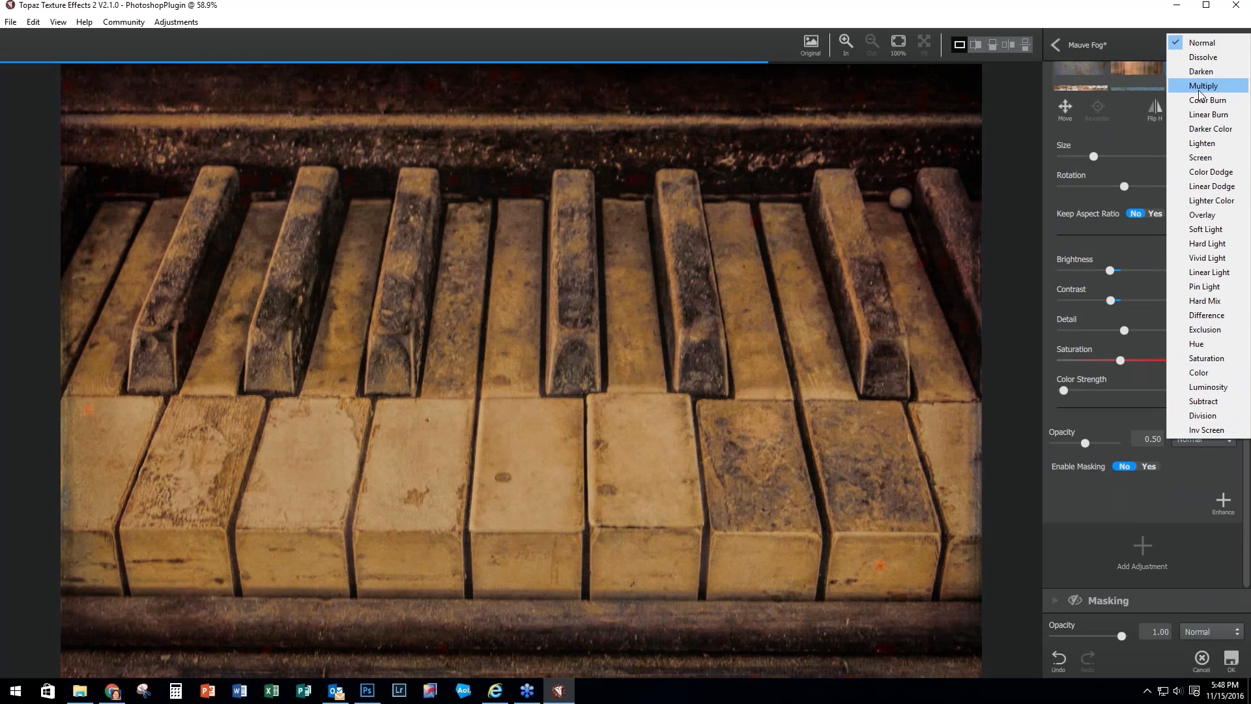
left_click(1203, 86)
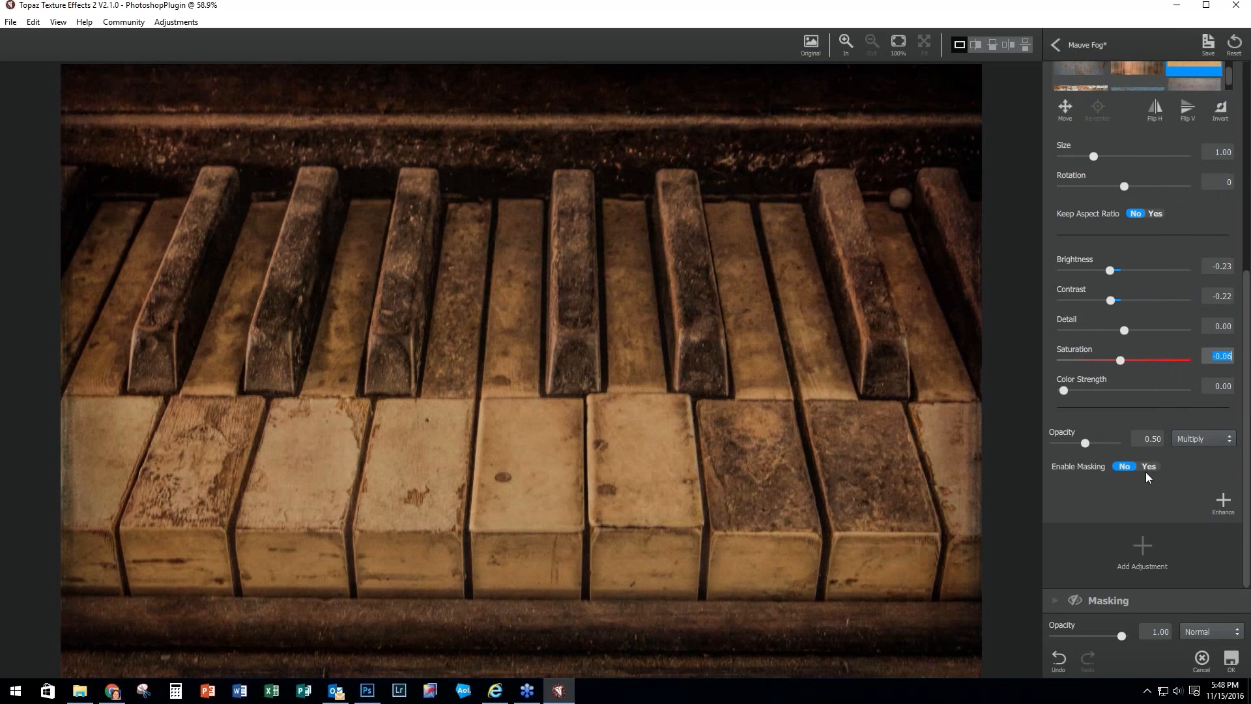
left_click(1085, 443)
left_click_drag(1086, 441, 1077, 440)
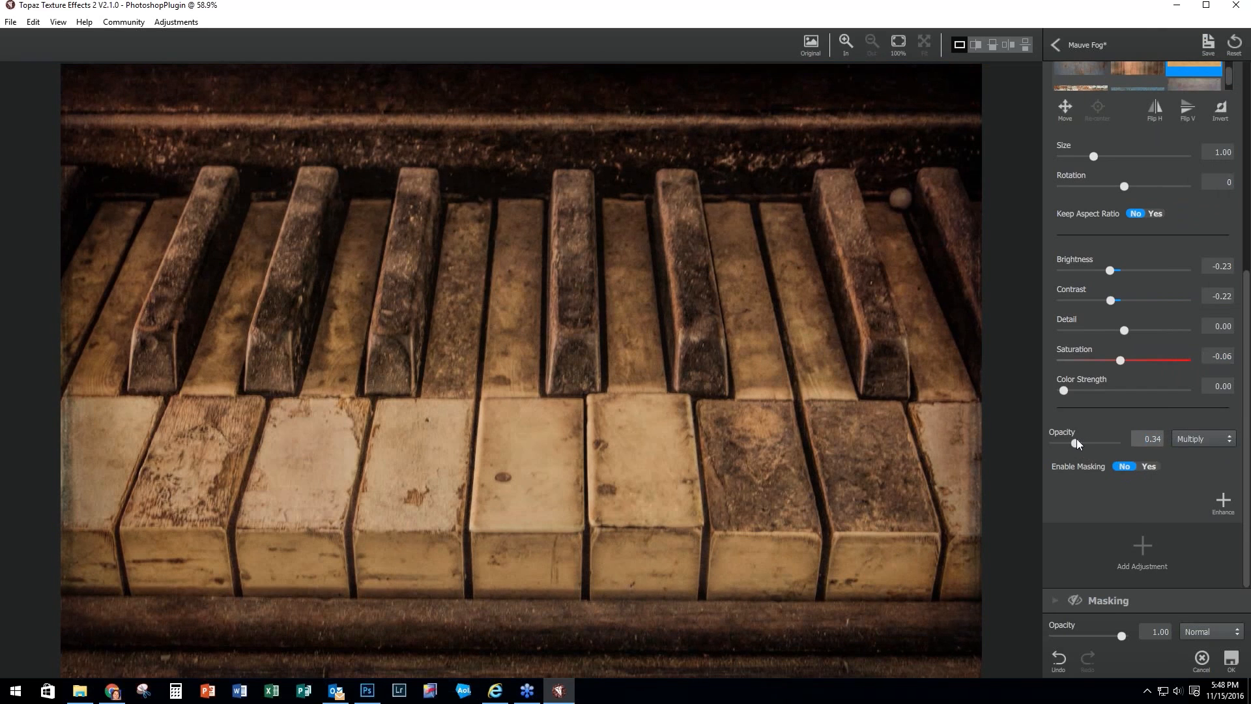
left_click(1229, 660)
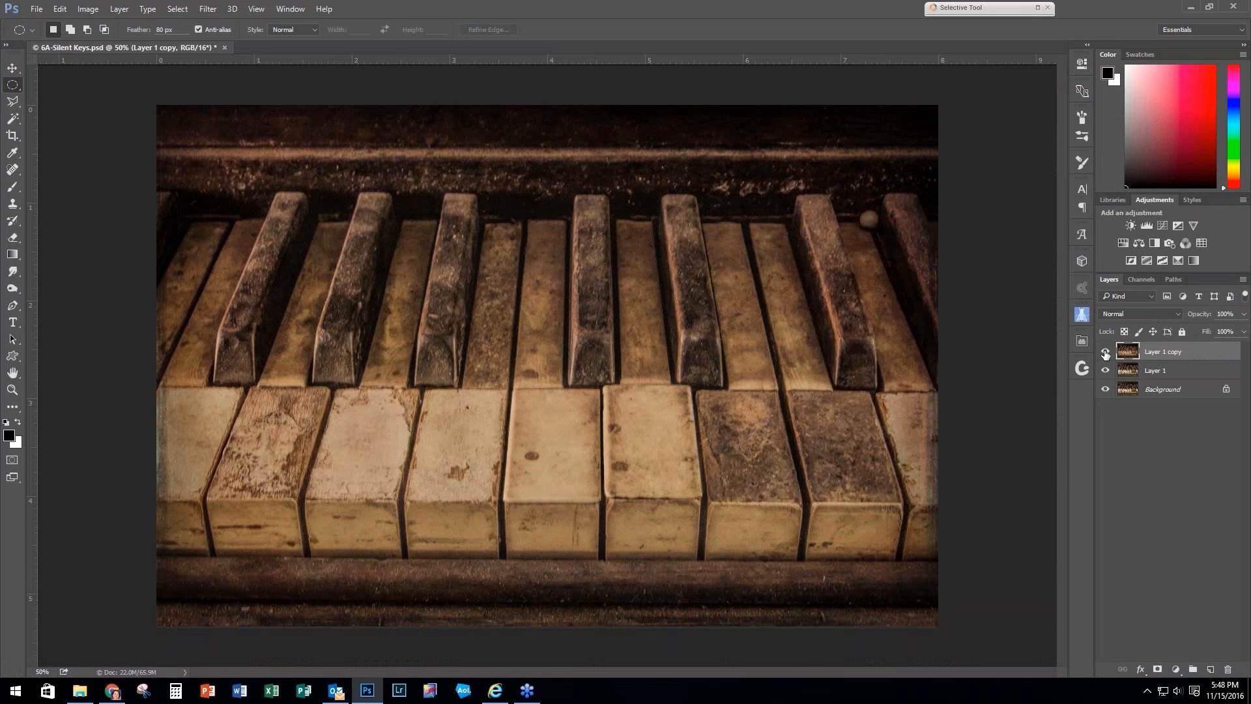
Step: Compare the photo without and with Layer 1 copy, and close 6A-Silent Keys.psd without saving the changes
left_click(1106, 353)
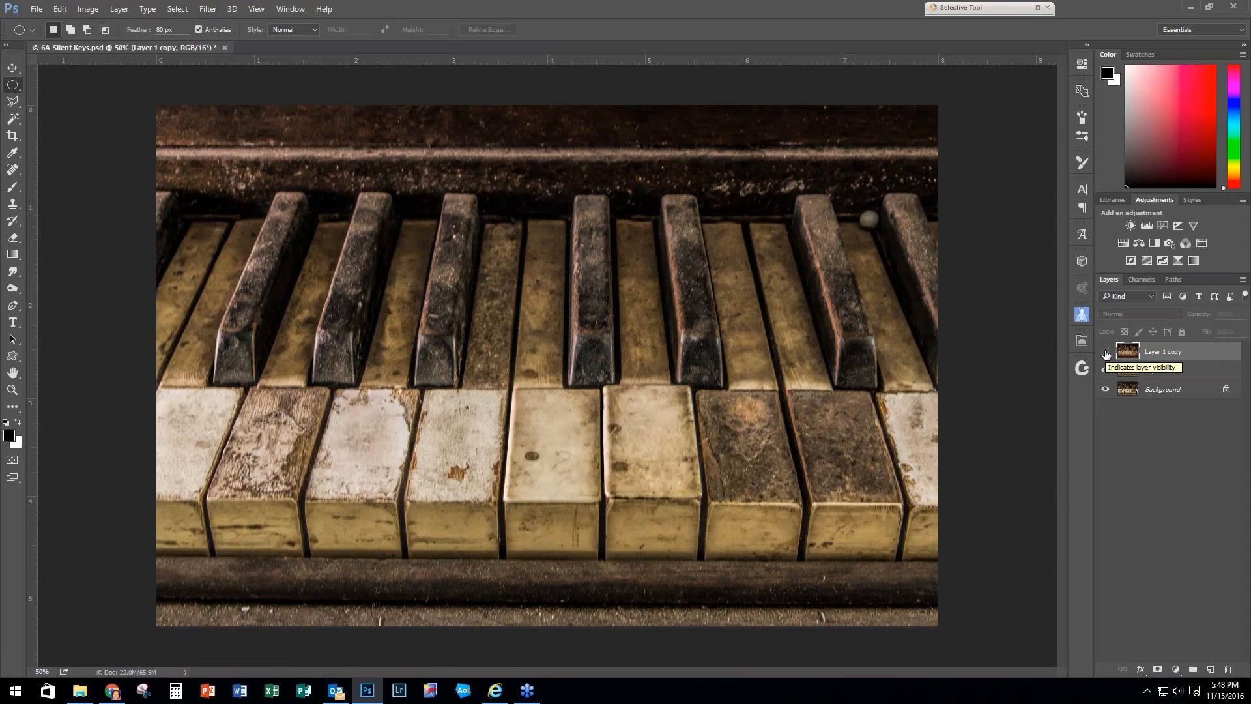
left_click(1106, 353)
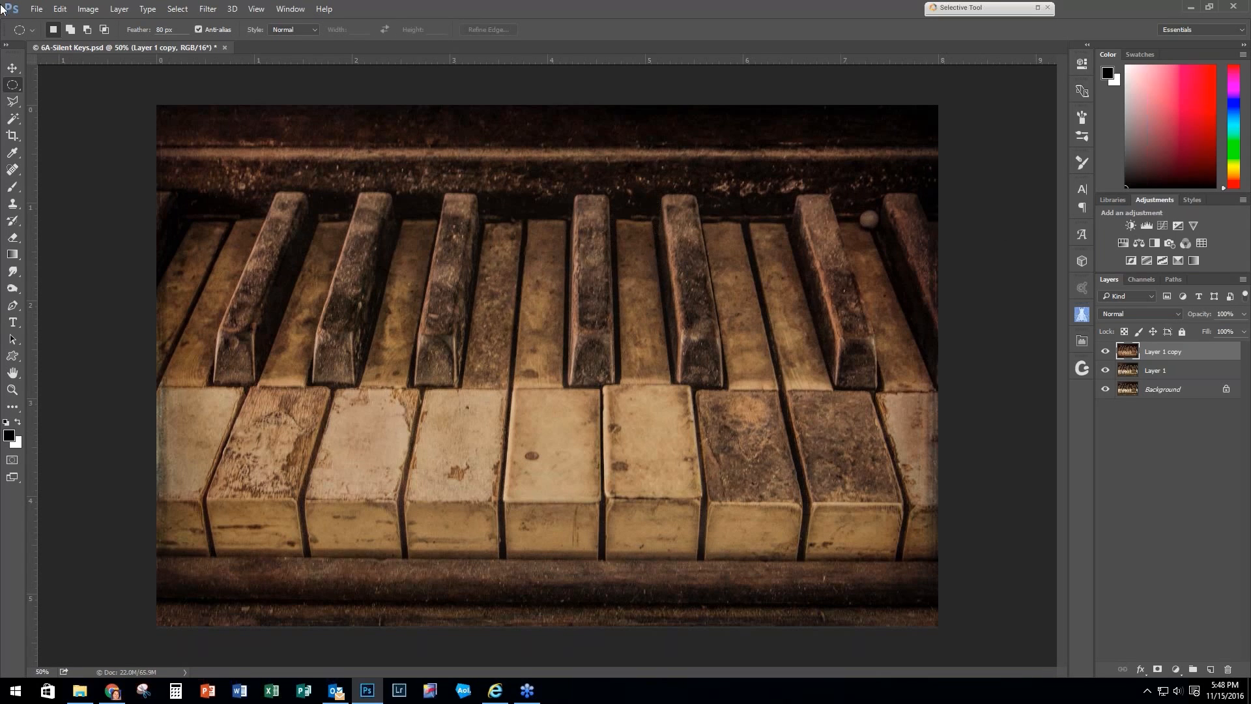
key("ctrl+w")
left_click(608, 261)
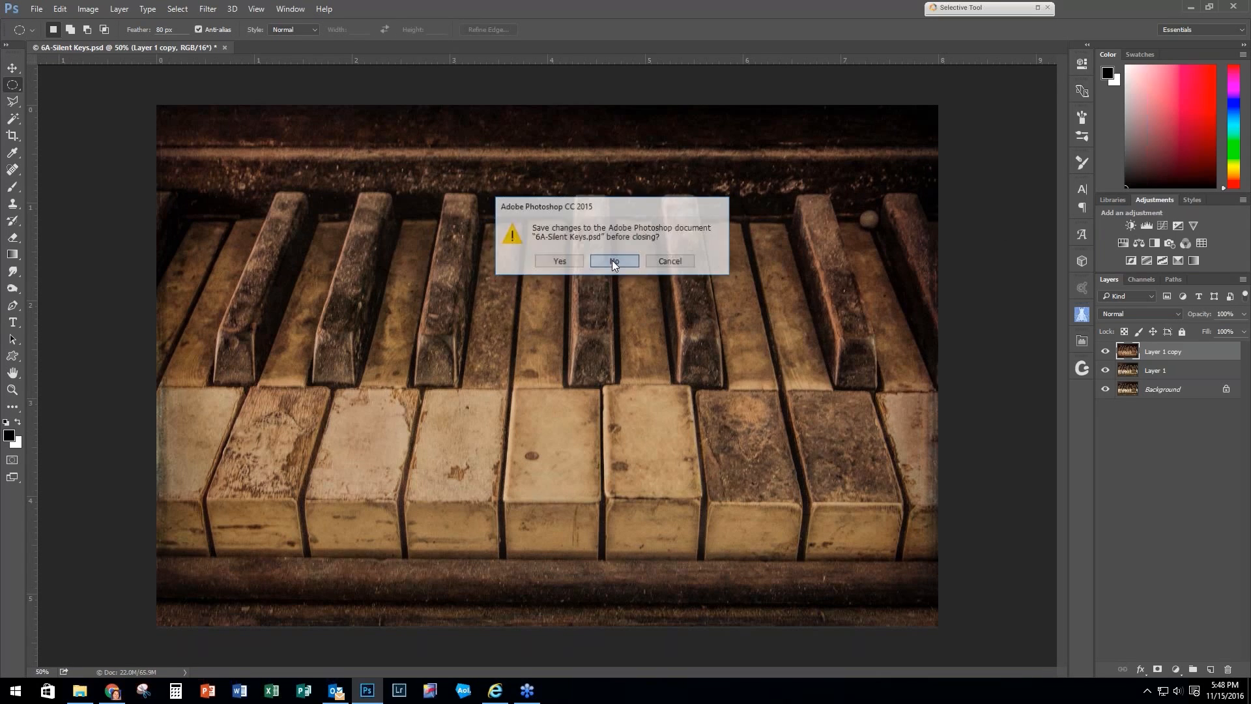